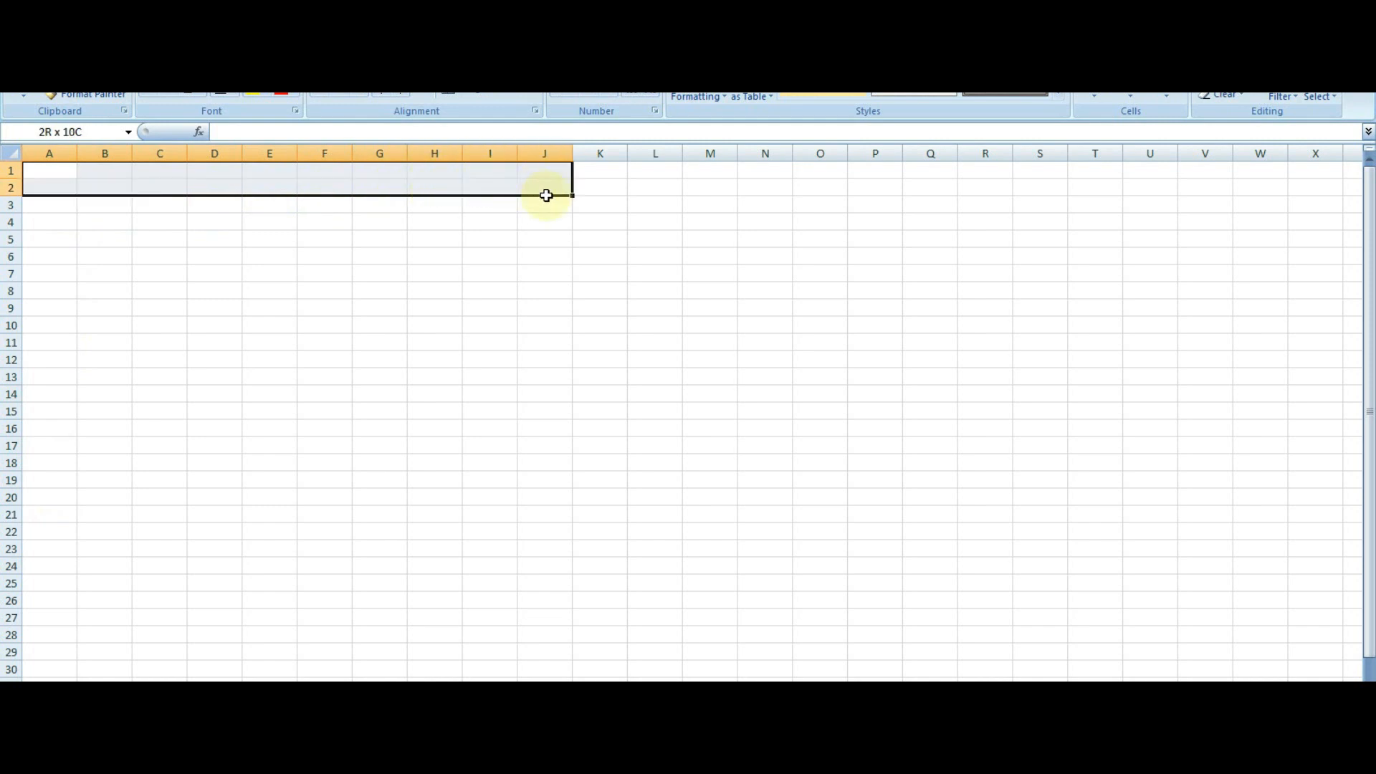
Enter 50 in cell C5 and 60 in cell D5.
left_click(305, 304)
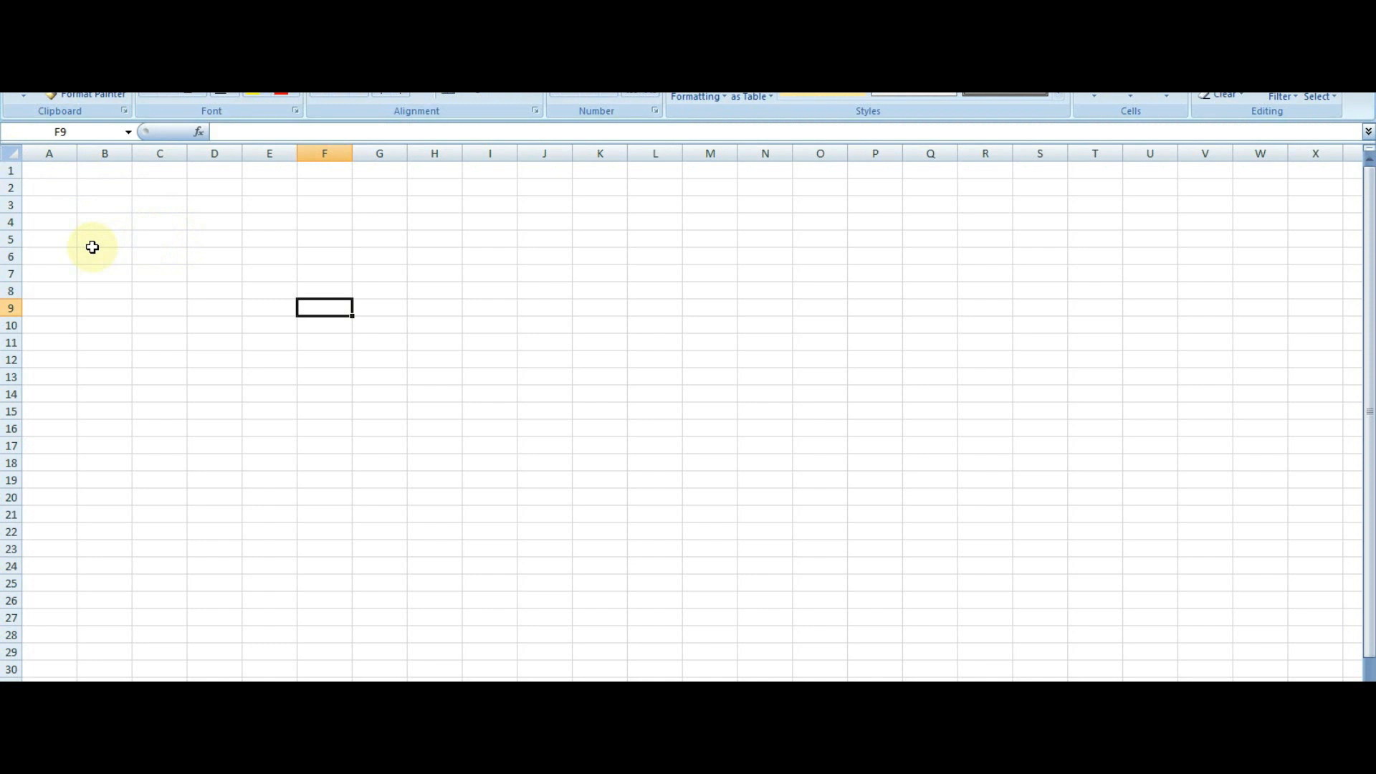
left_click(156, 239)
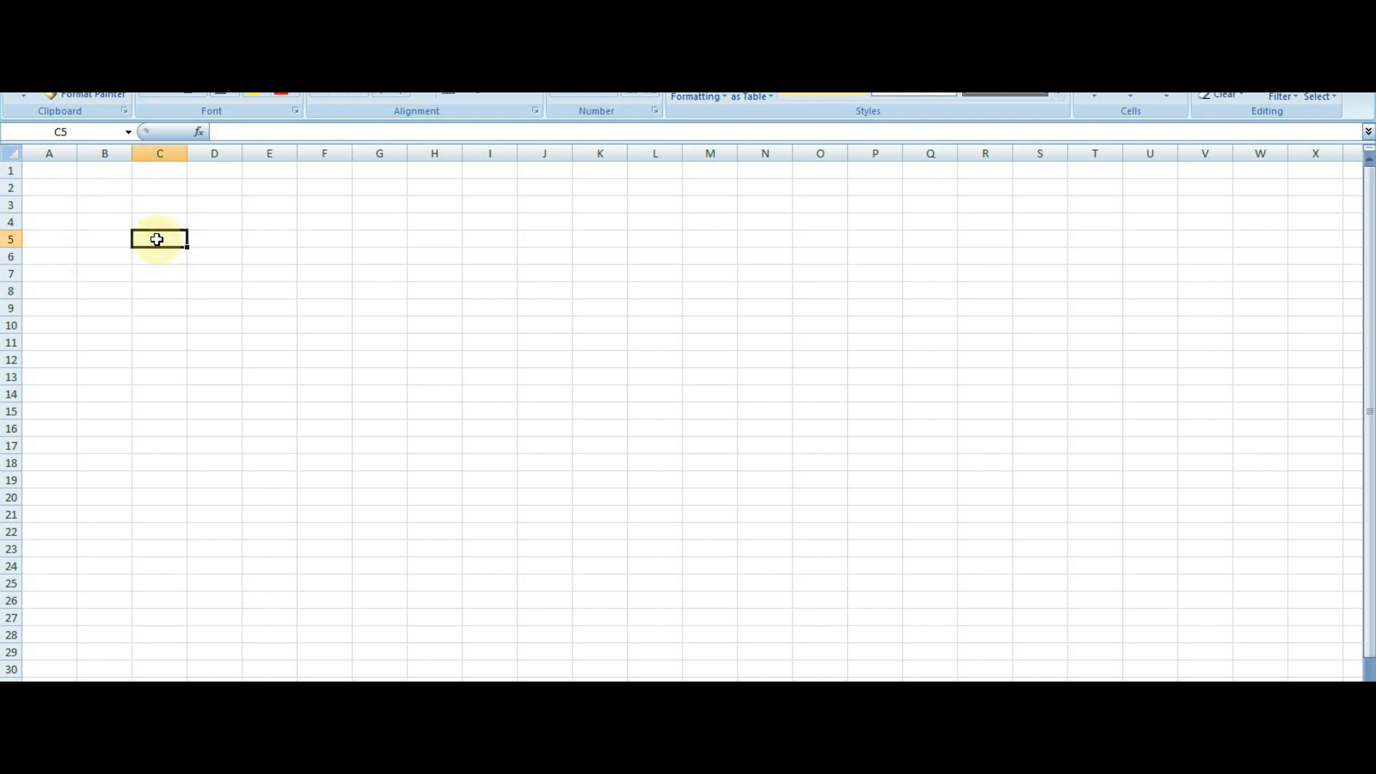
type("50")
key("Tab")
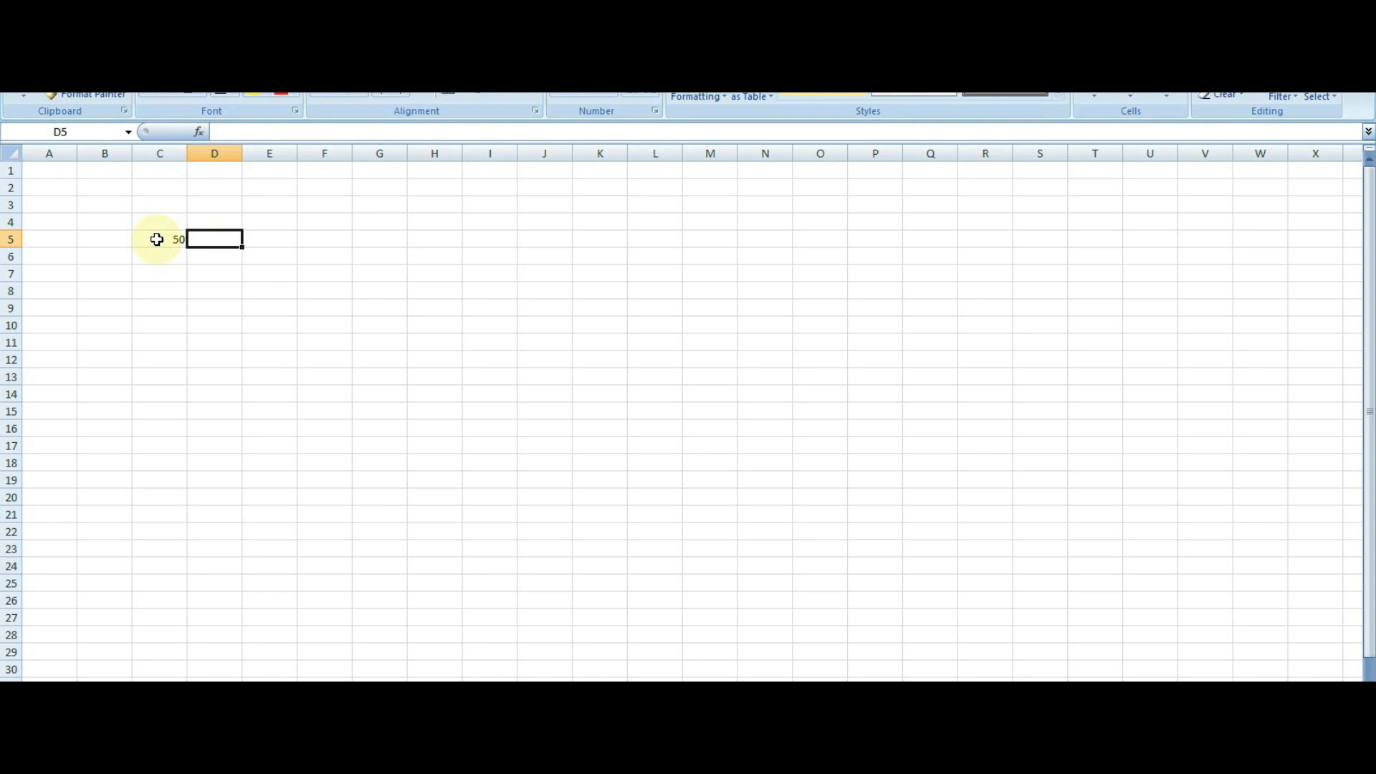
type("60")
key("Tab")
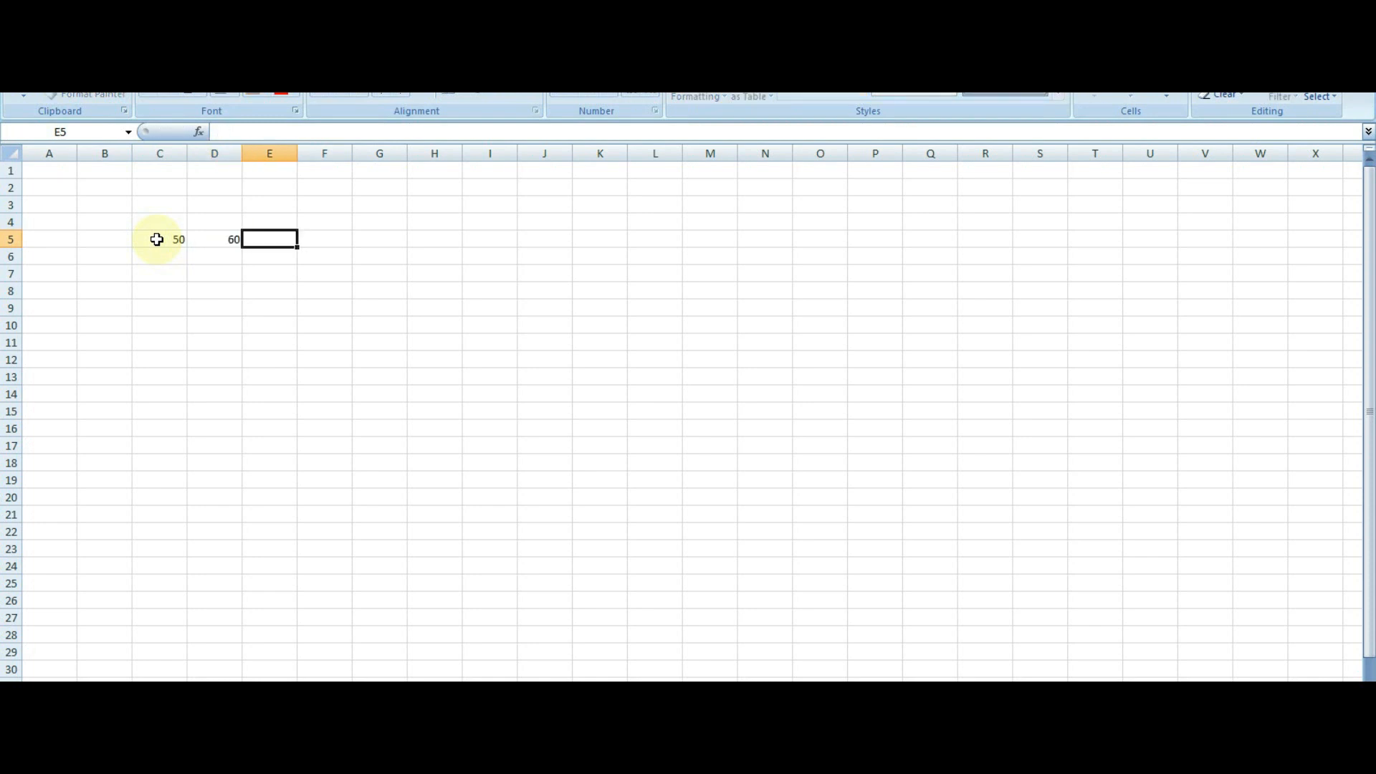
Move the range B5:D5 down to row 8, starting at cell B8.
left_click_drag(122, 239, 234, 239)
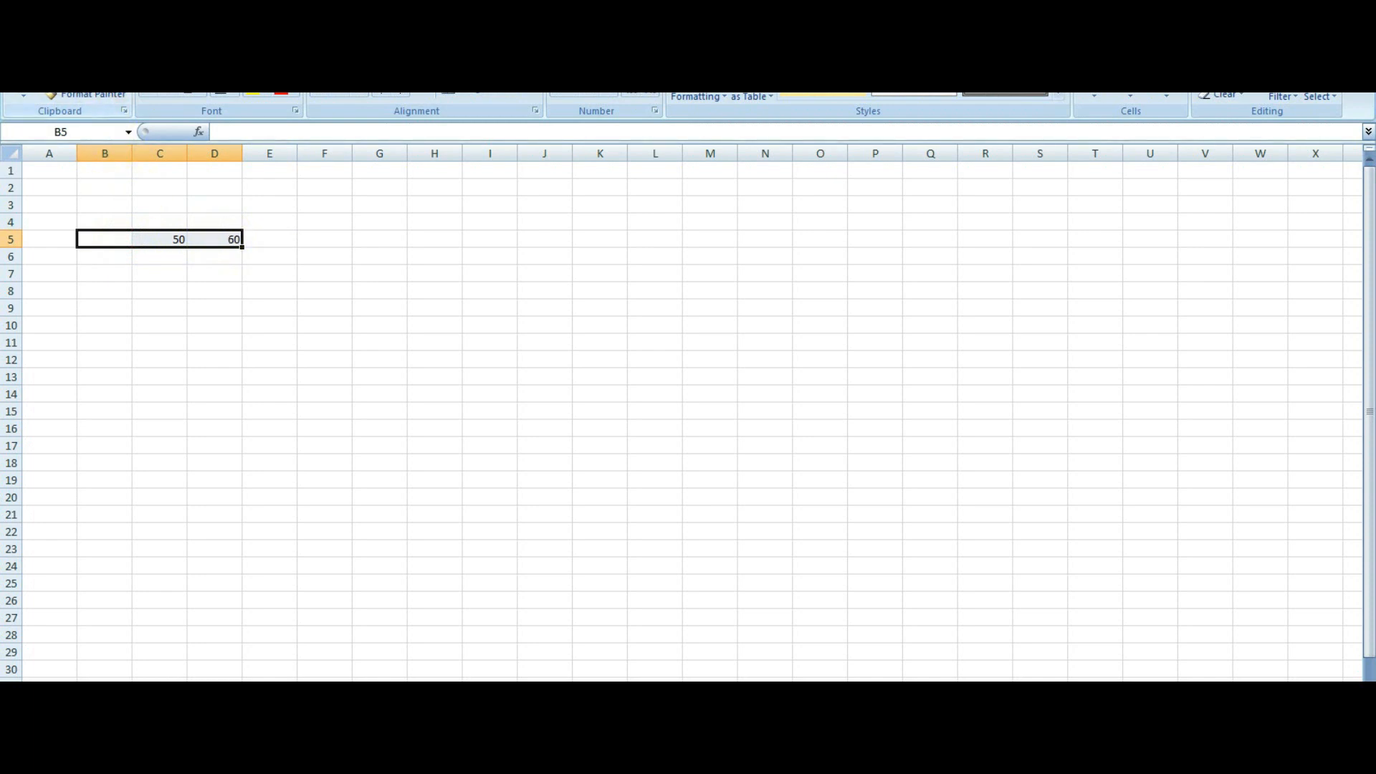
key("ctrl+c")
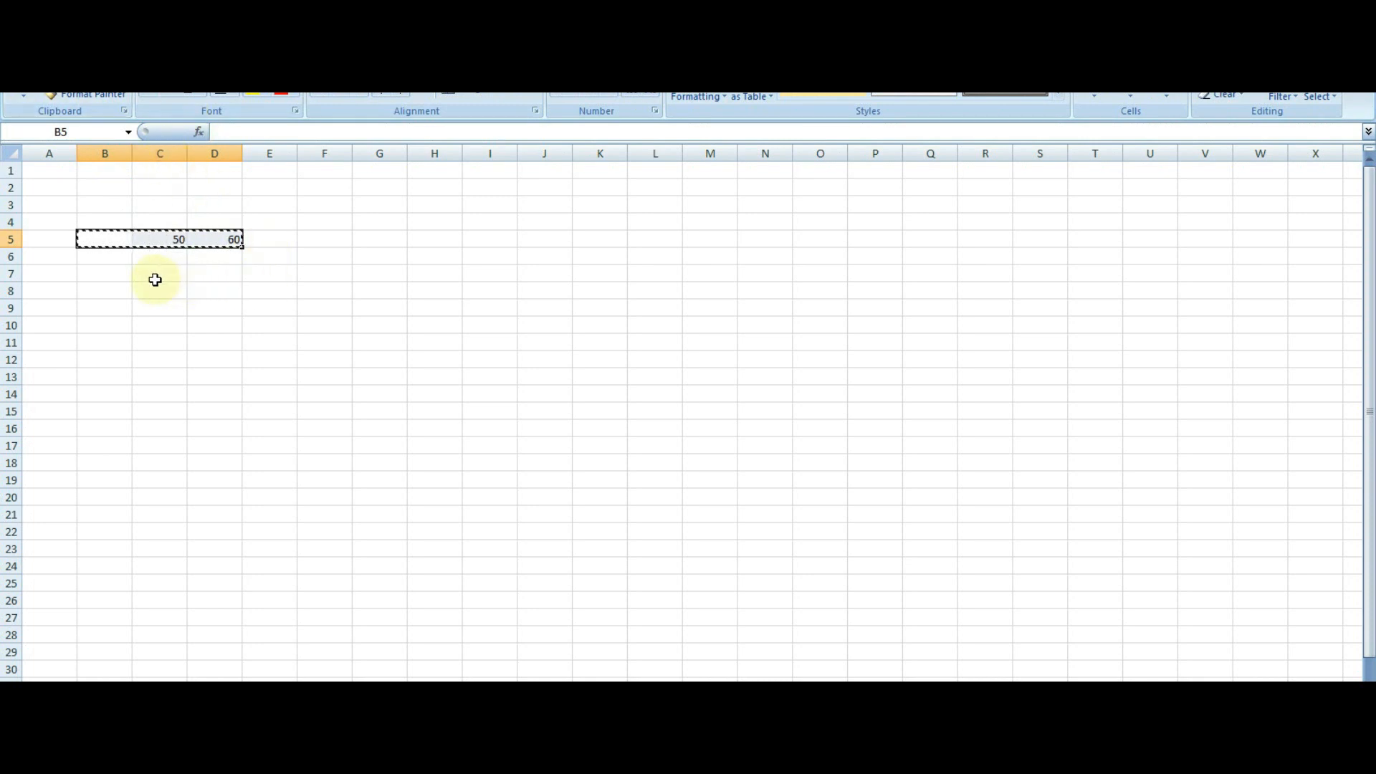
left_click(110, 295)
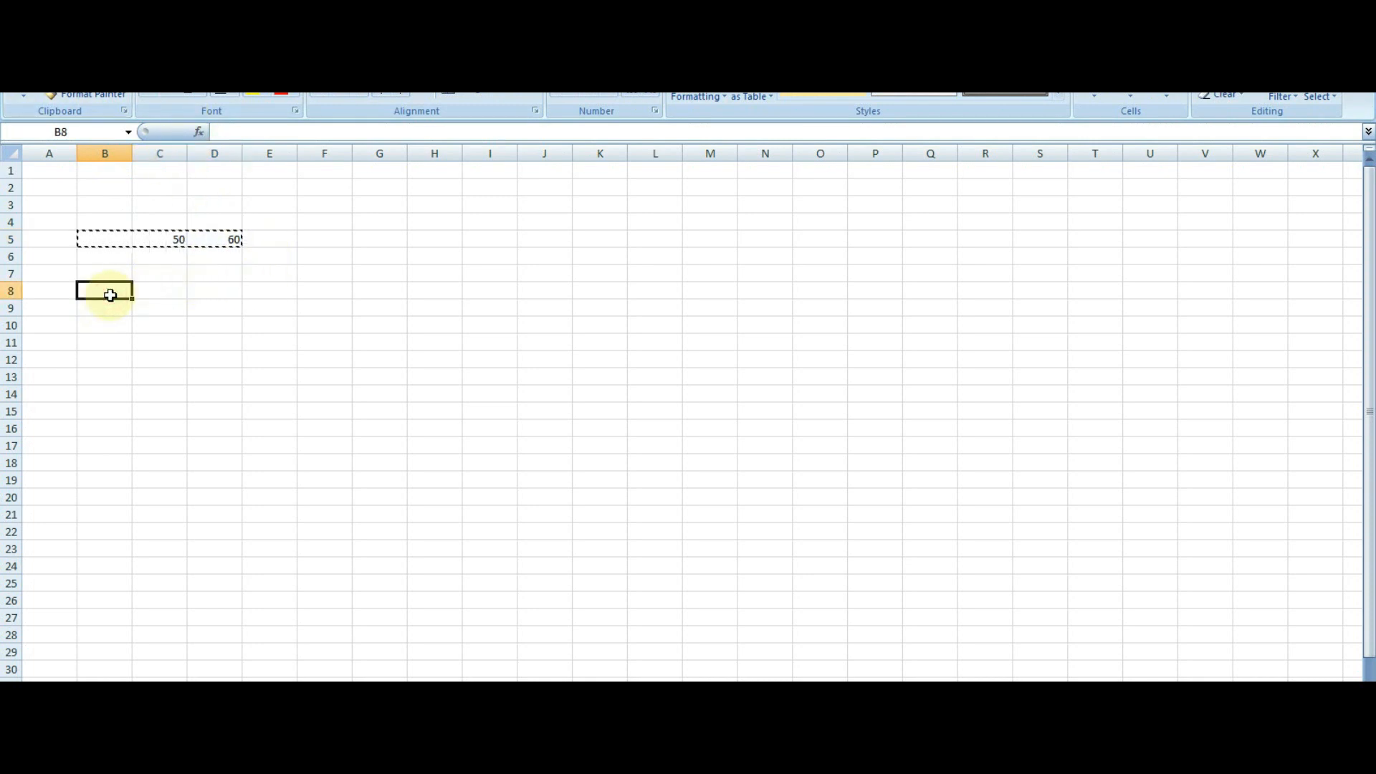
key("ctrl+v")
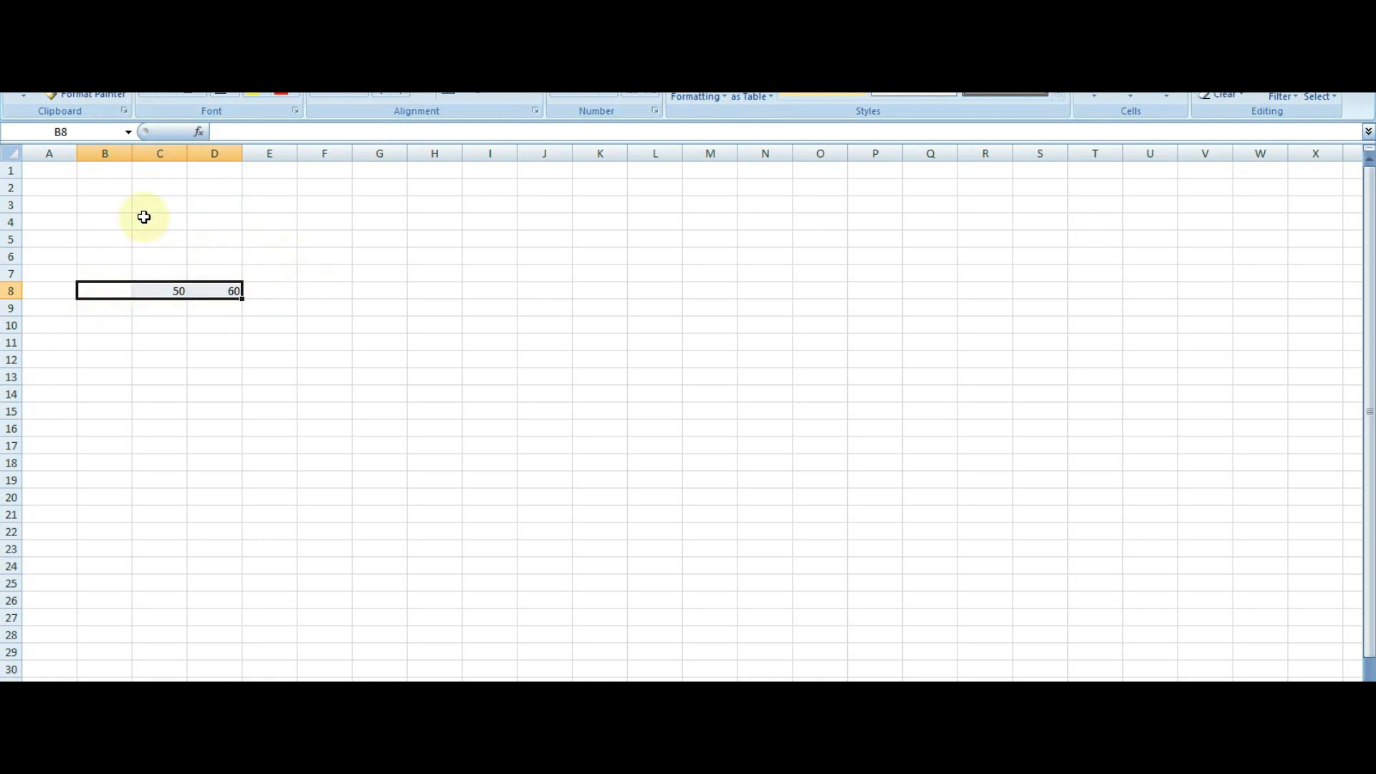
Copy the range B8:D8 to row 4, starting at cell B4, and end copy mode.
left_click(80, 99)
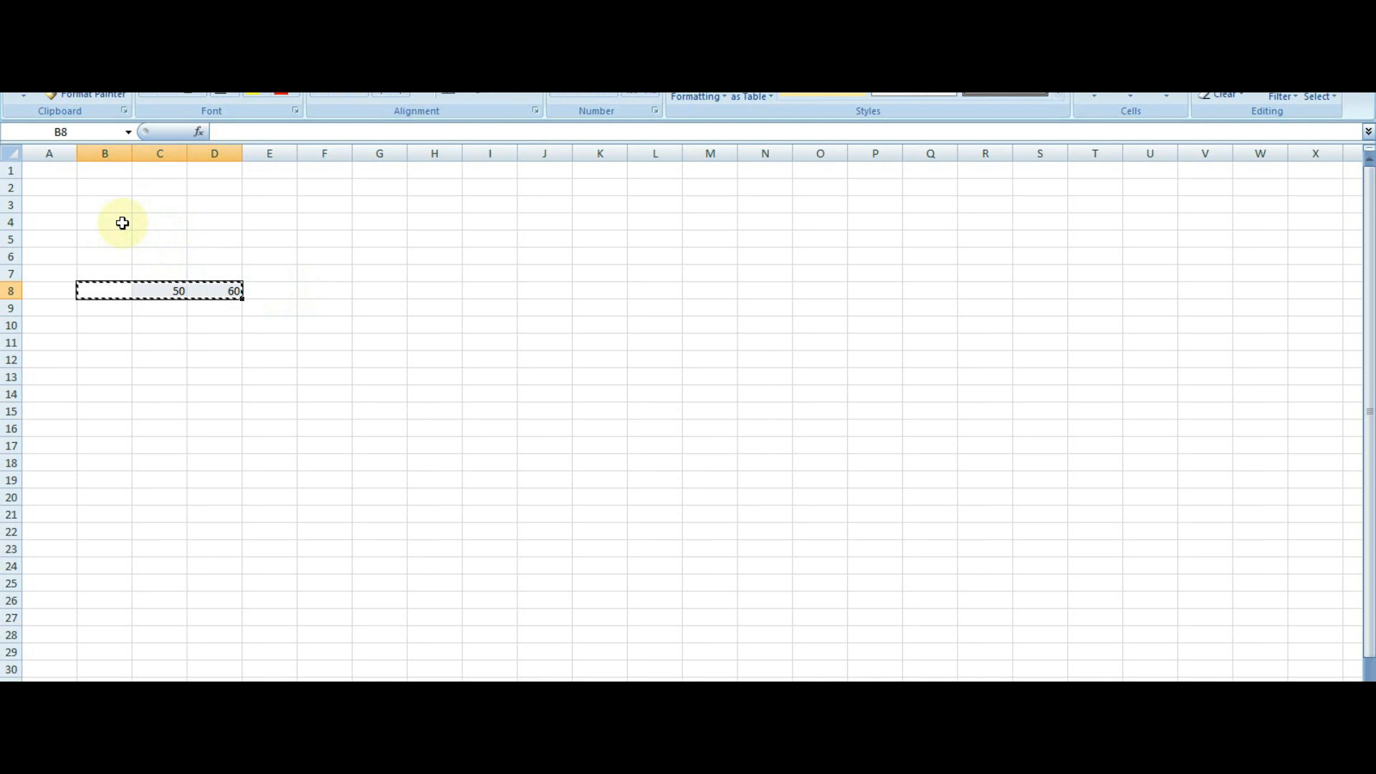
left_click(123, 223)
key("ctrl+v")
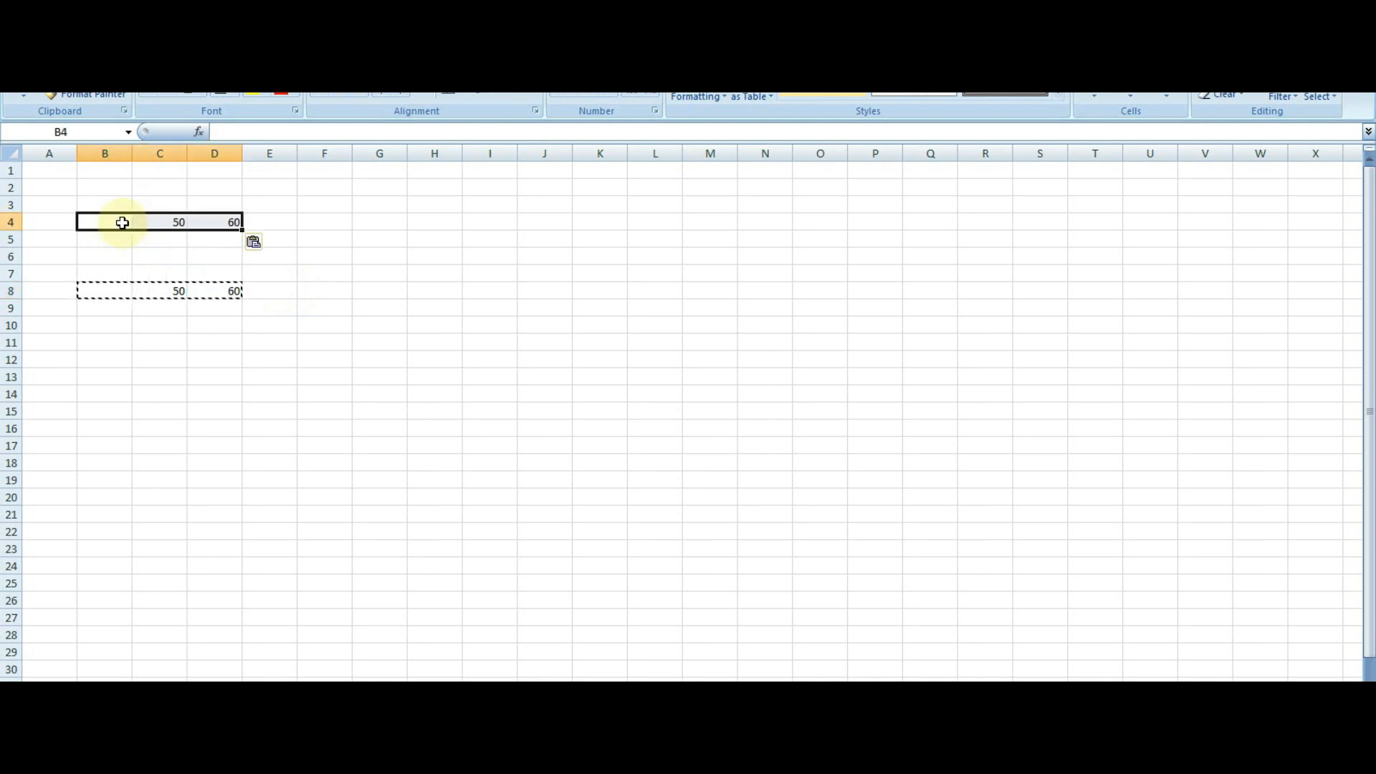
key("Escape")
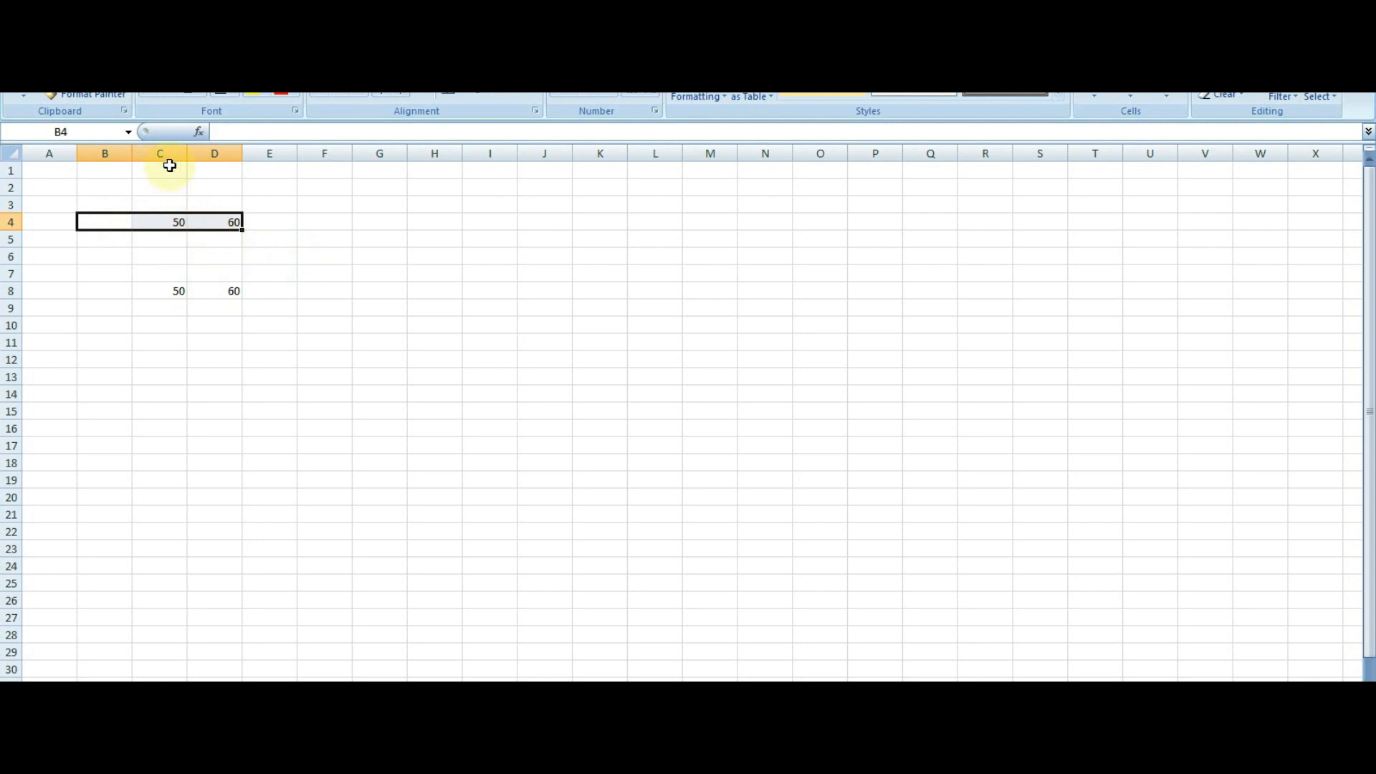
Apply the formatting of B4:D4 to the range B7:E8 with Format Painter.
left_click(77, 96)
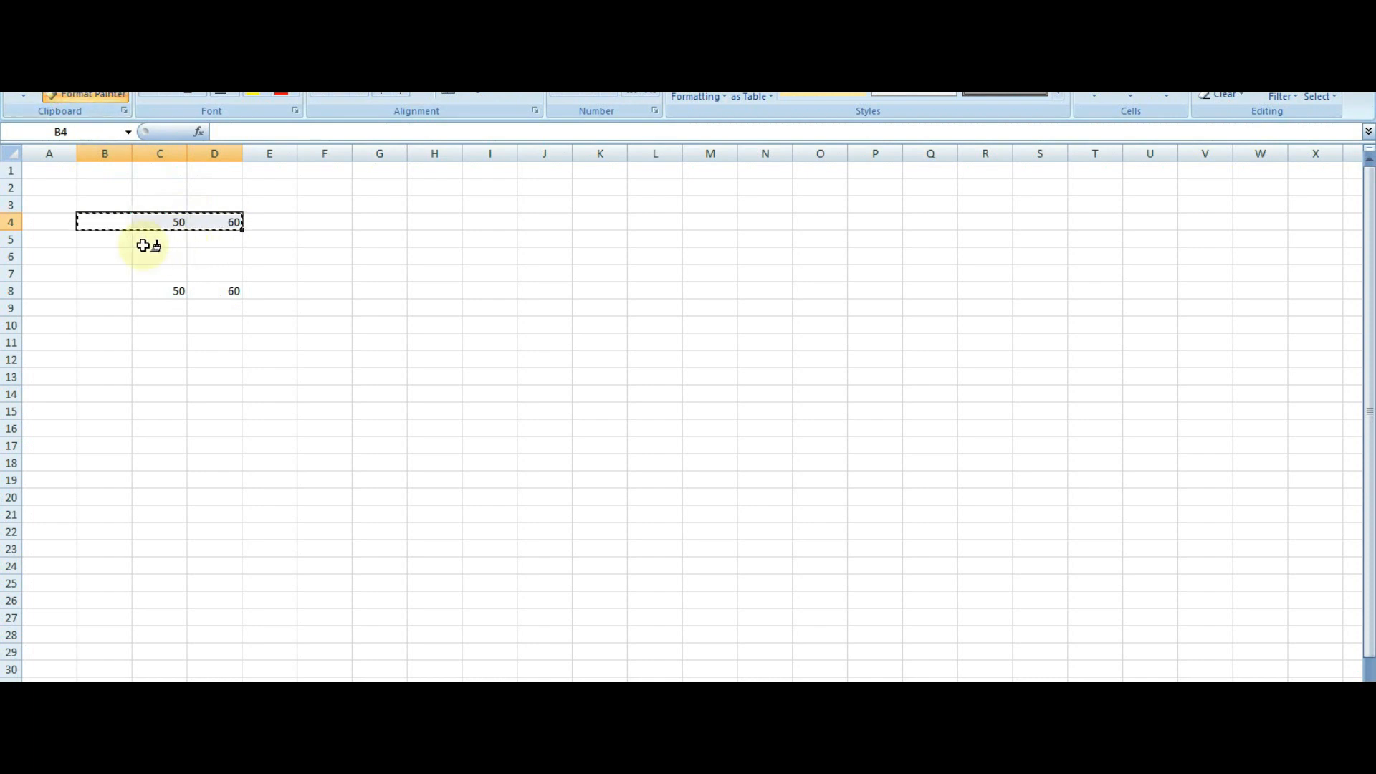
left_click_drag(86, 273, 253, 301)
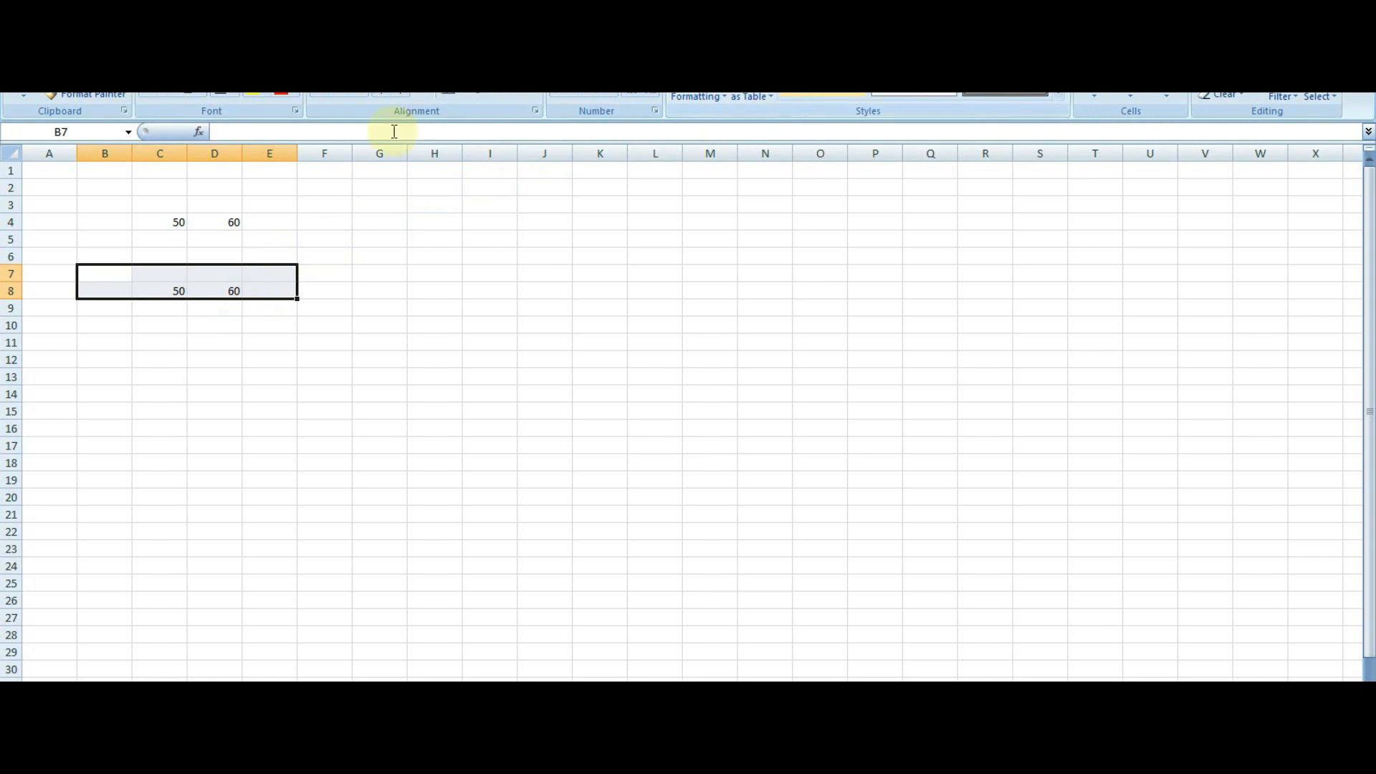
Fill the range B7:E8 with a medium blue theme colour and set its font colour to white.
left_click(281, 97)
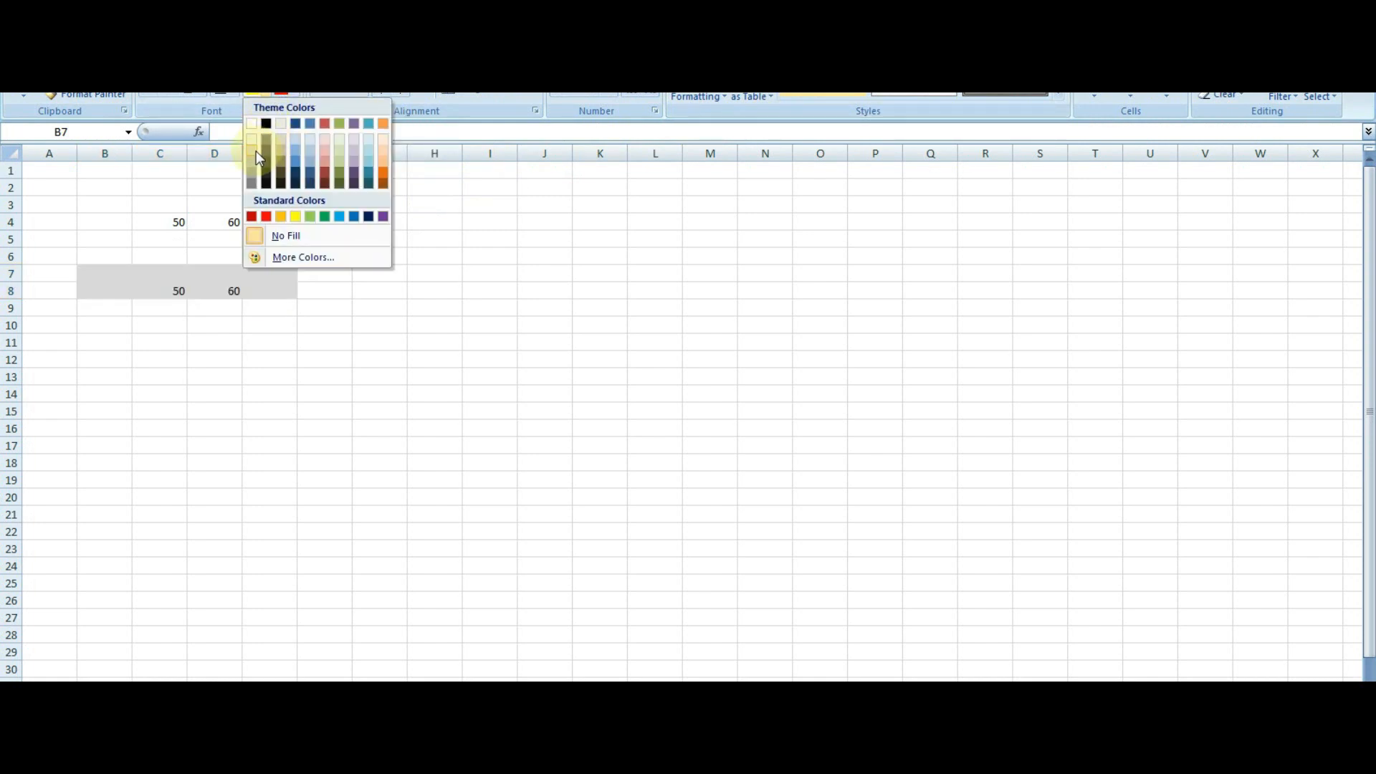
left_click(299, 166)
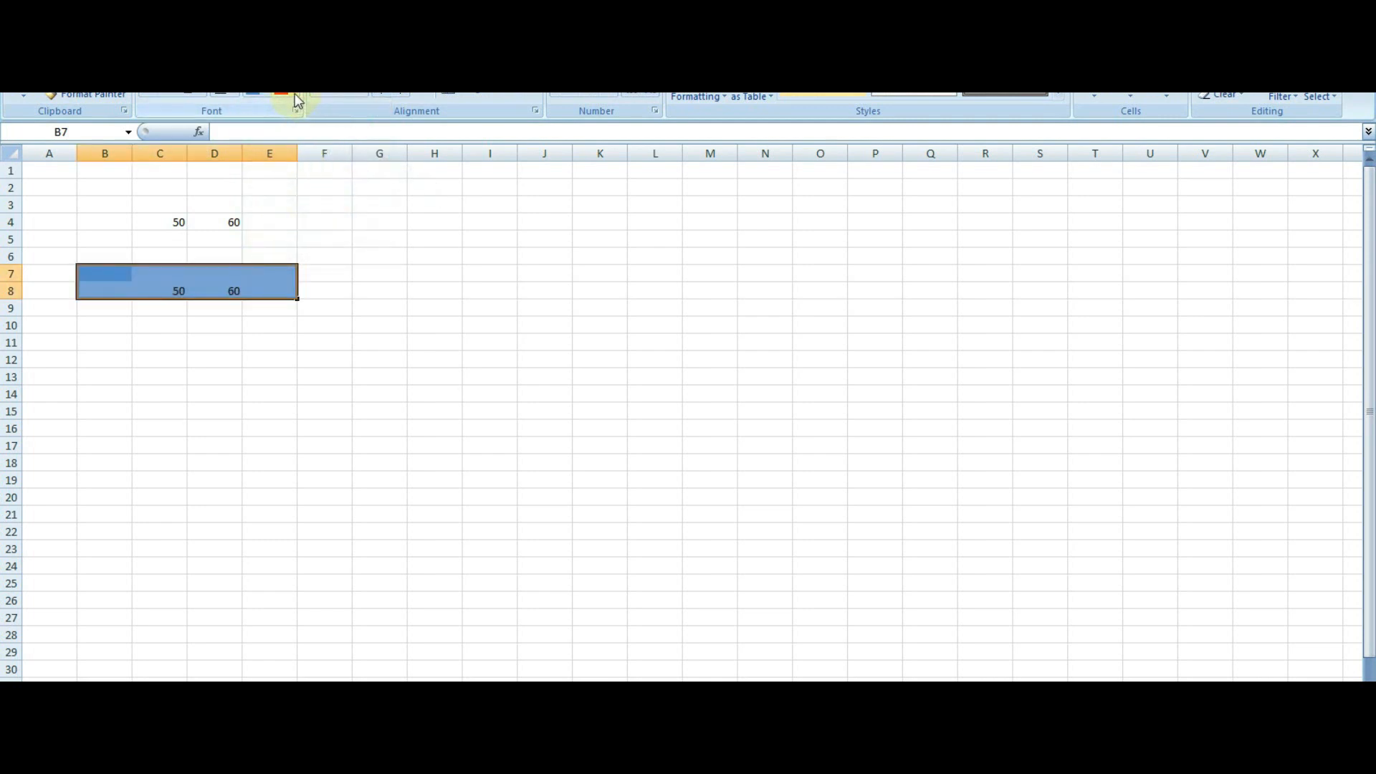
left_click(298, 101)
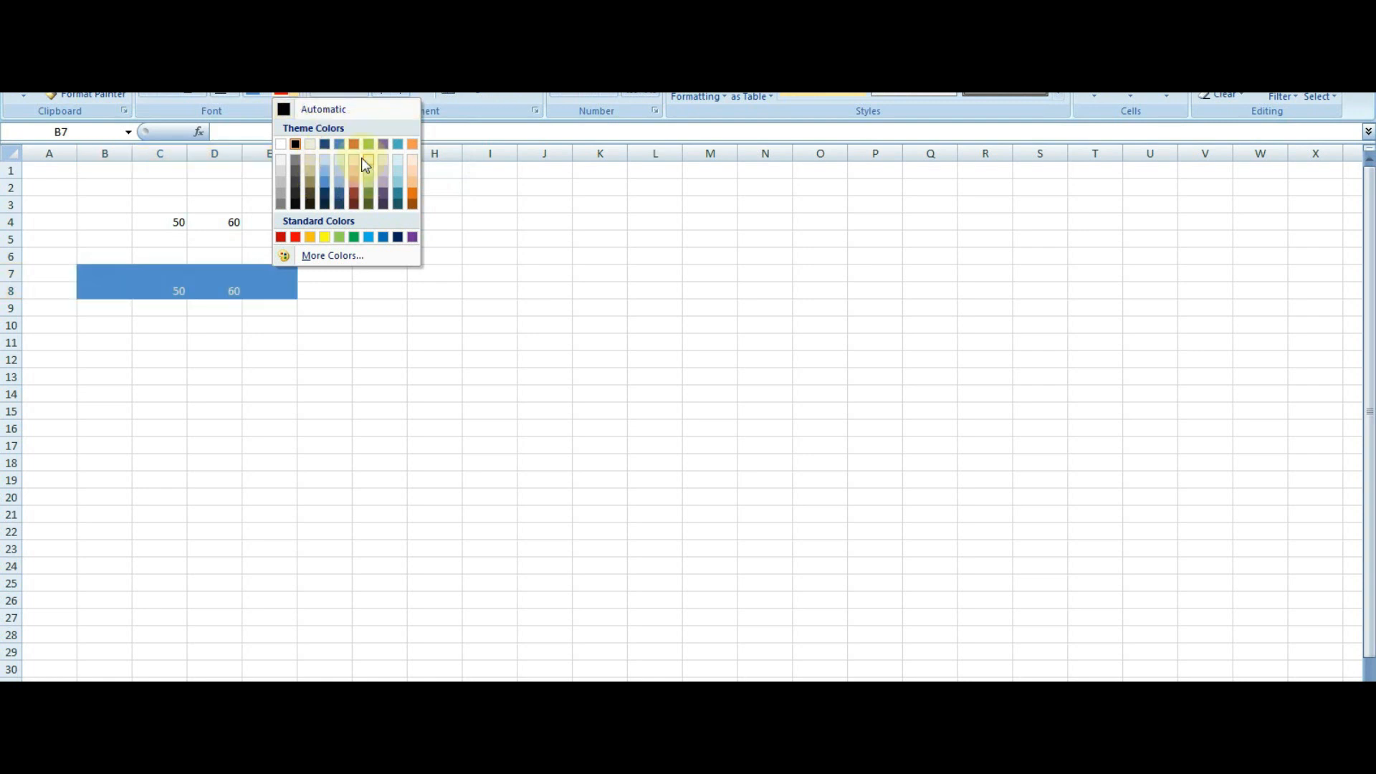
left_click(285, 144)
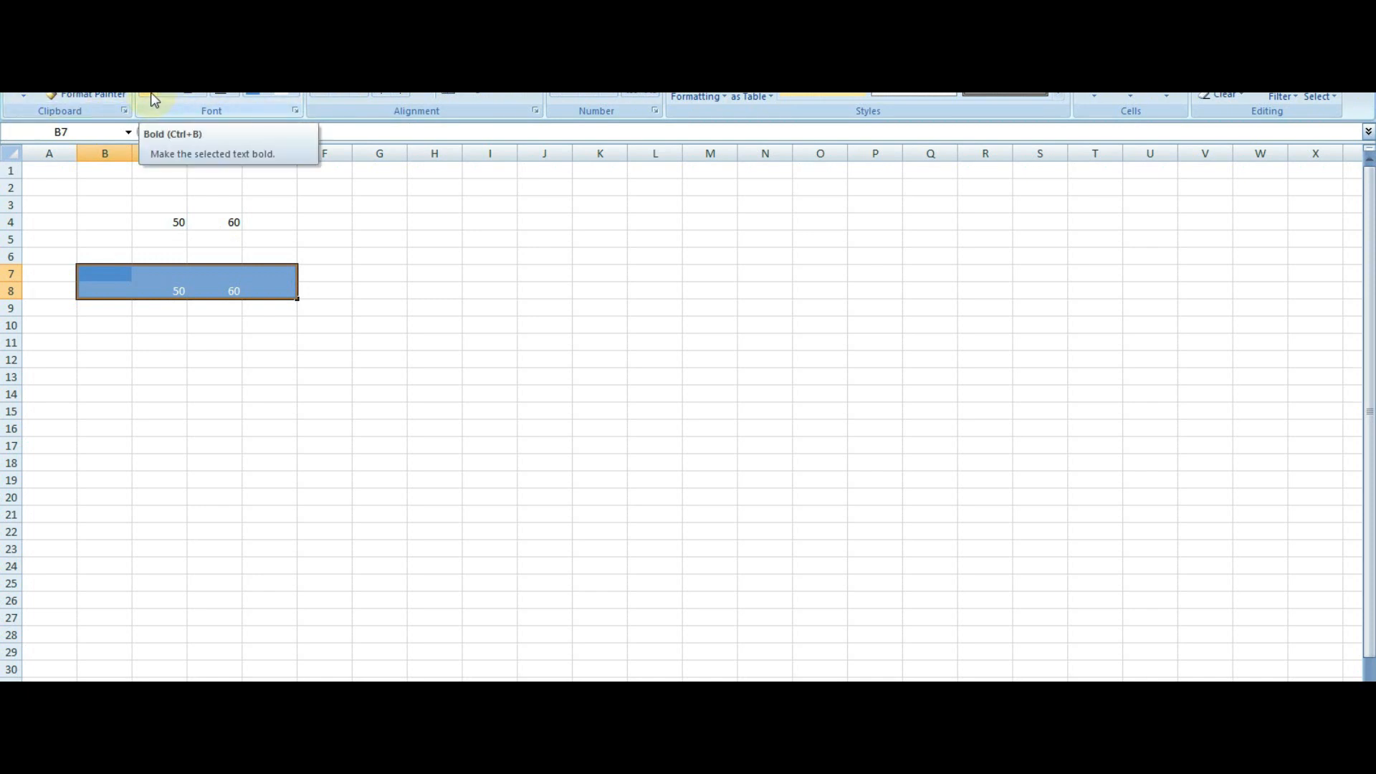
Make the numbers in cells C4:D4 bold, italic and underlined.
left_click_drag(143, 219, 206, 222)
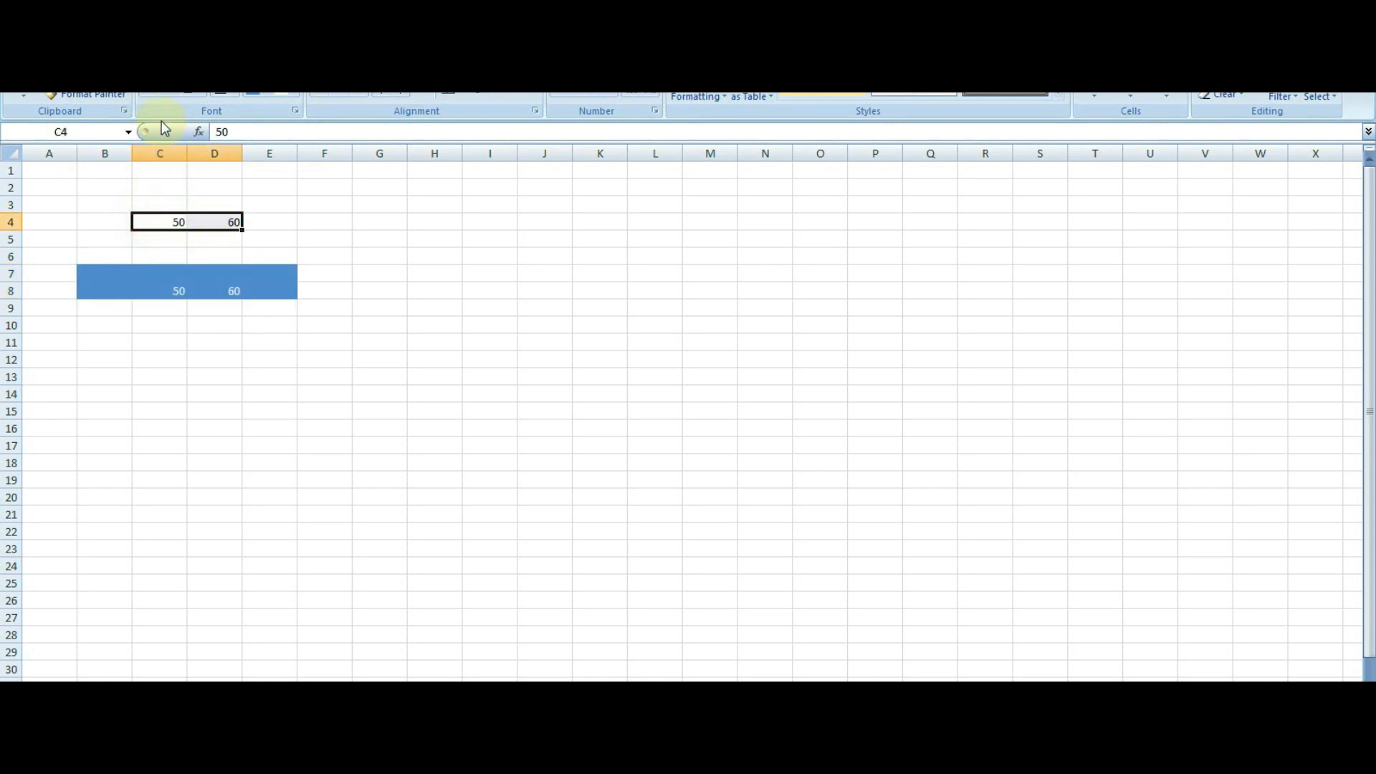
left_click(152, 97)
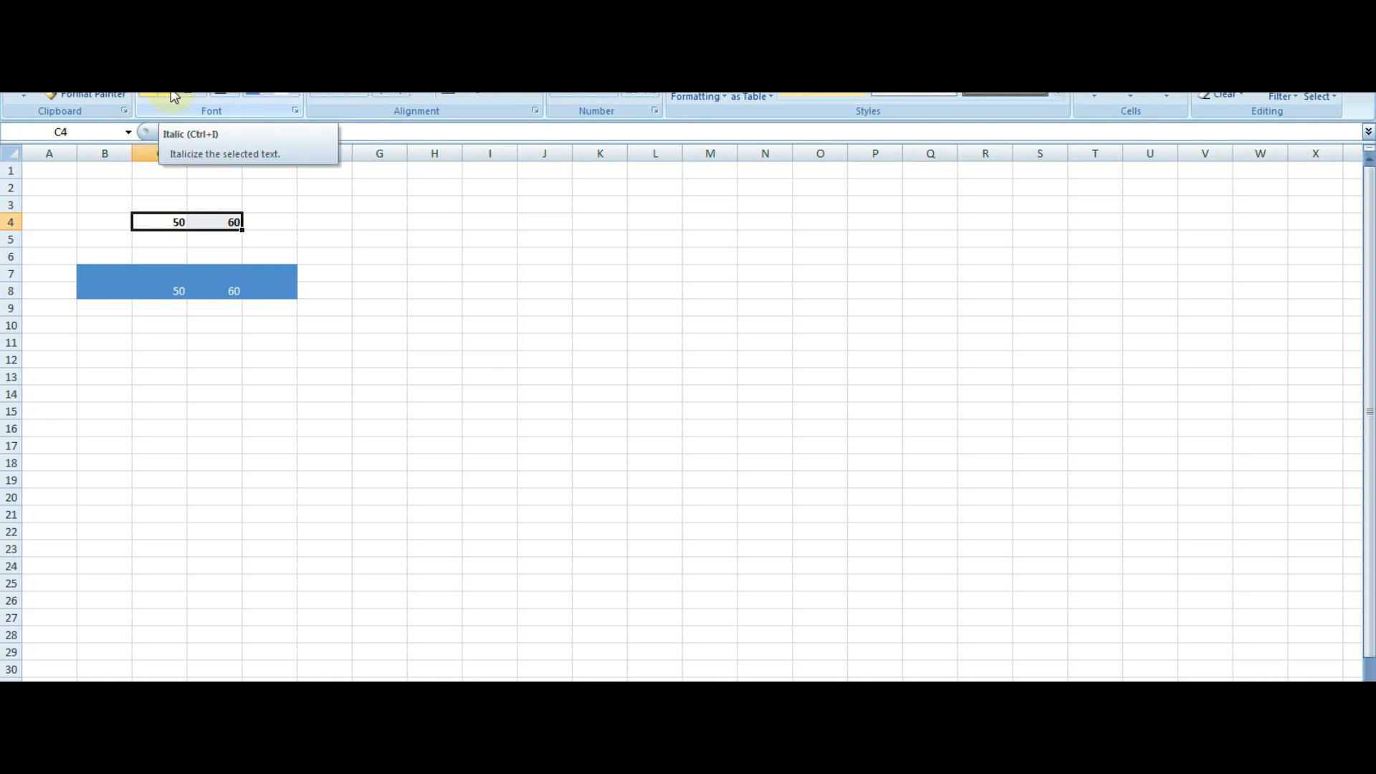
left_click(174, 97)
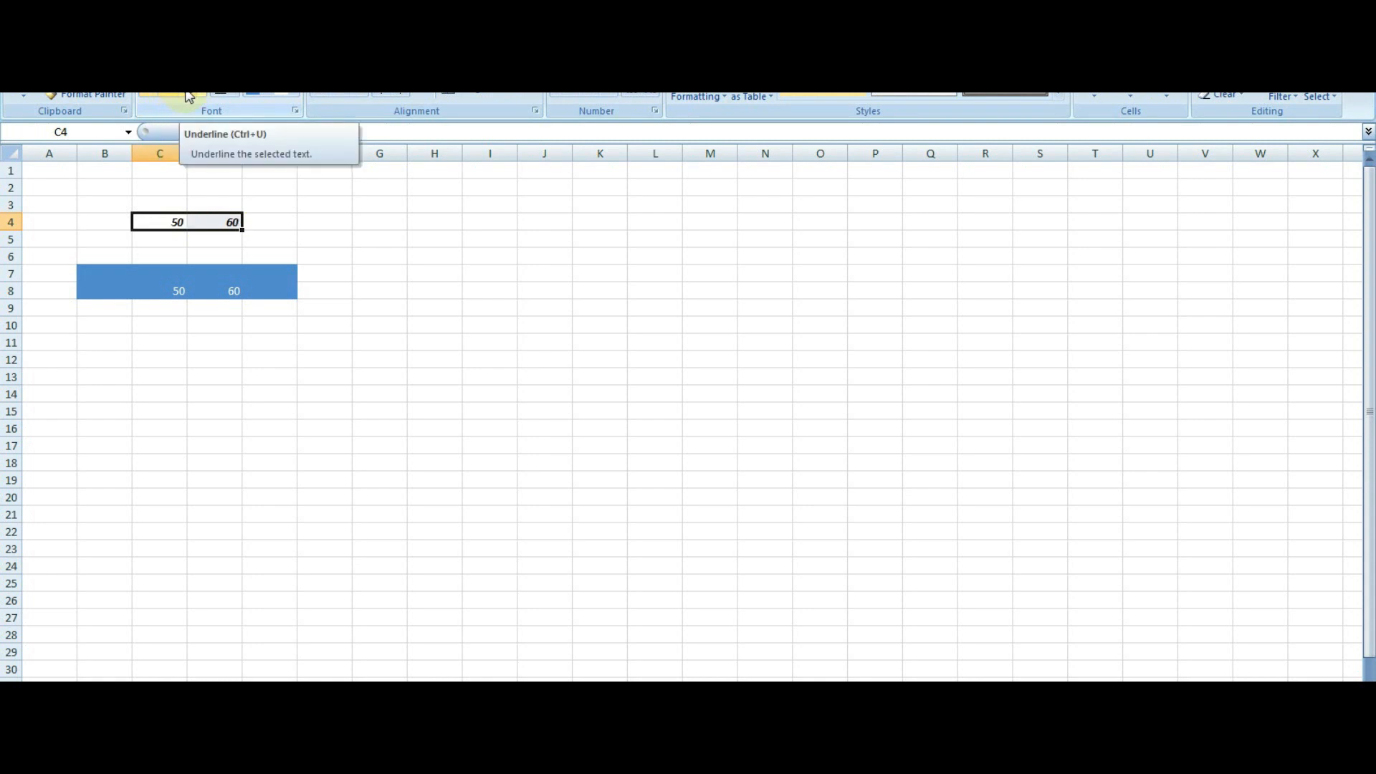
left_click(905, 194)
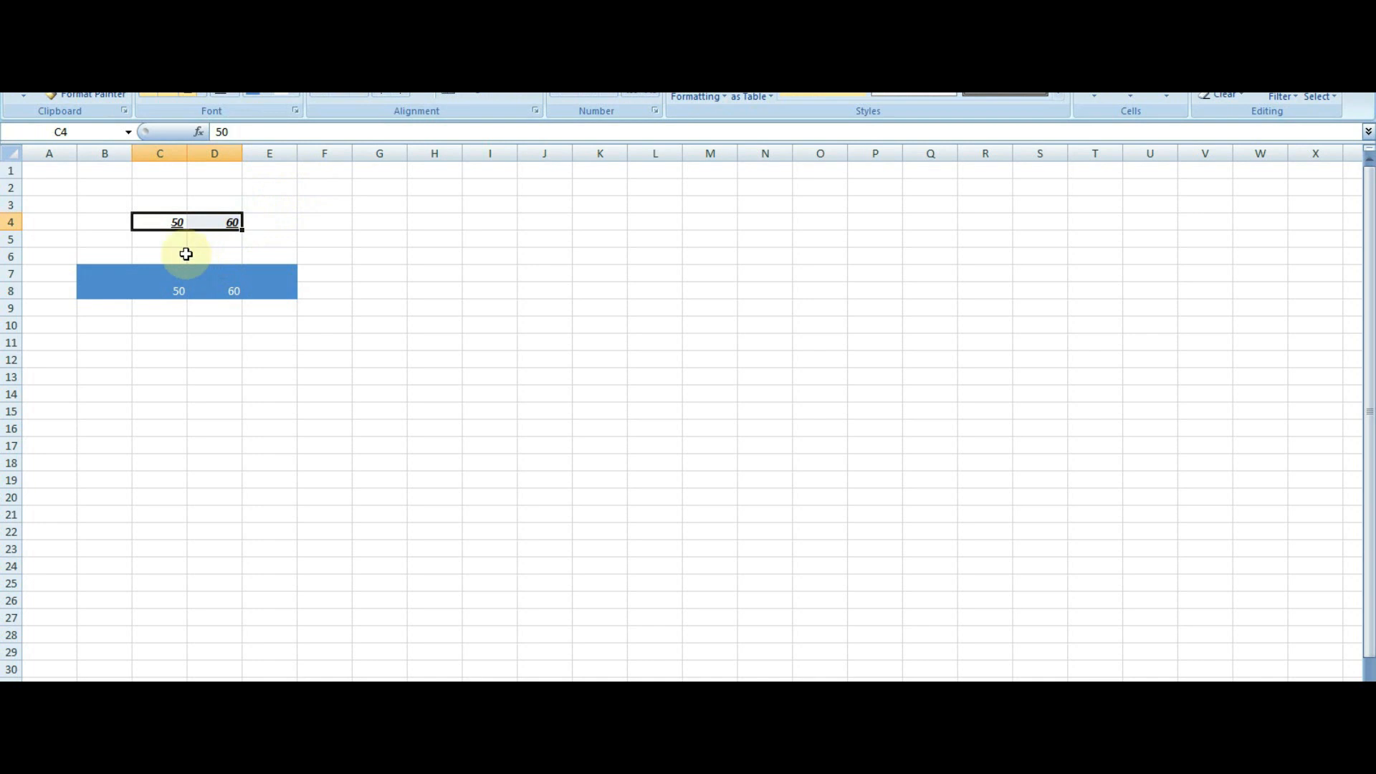
left_click(153, 249)
left_click_drag(161, 222, 224, 221)
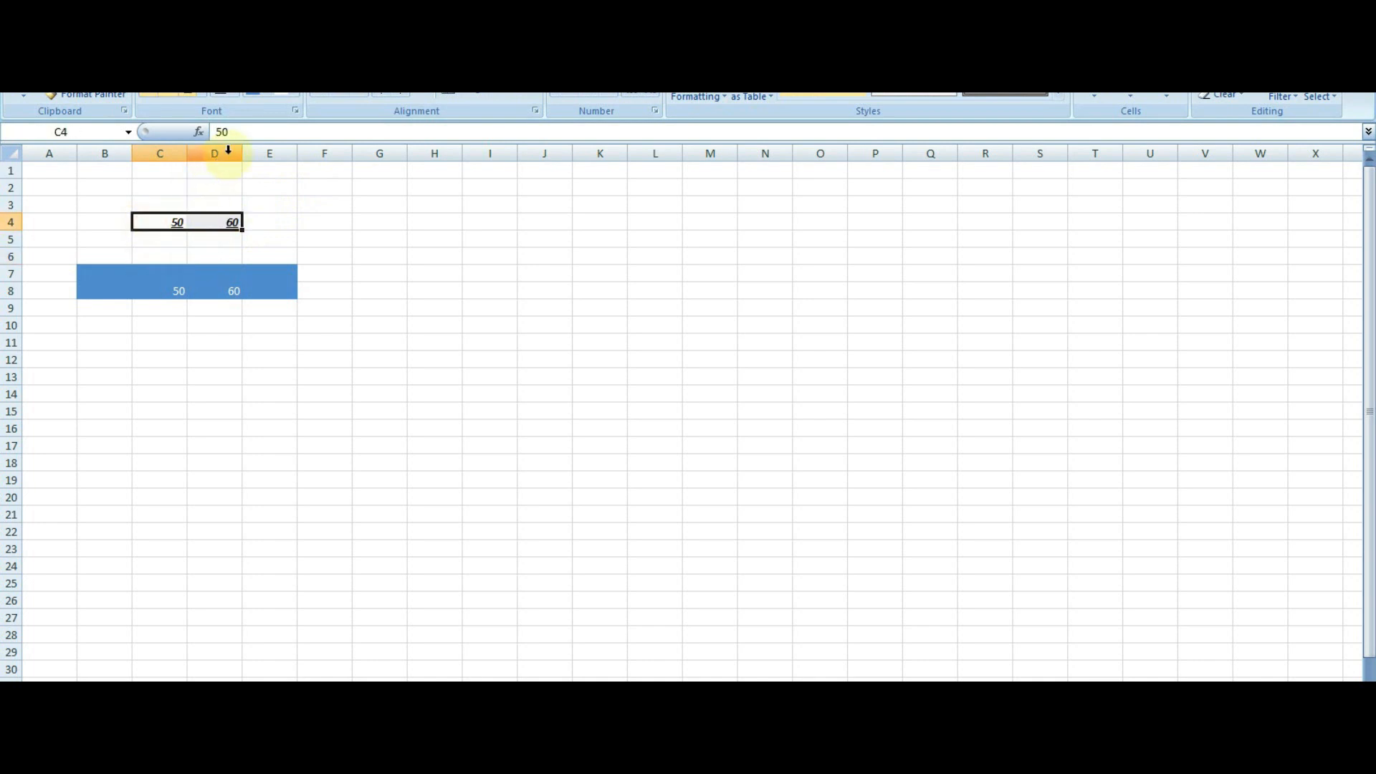
left_click(270, 94)
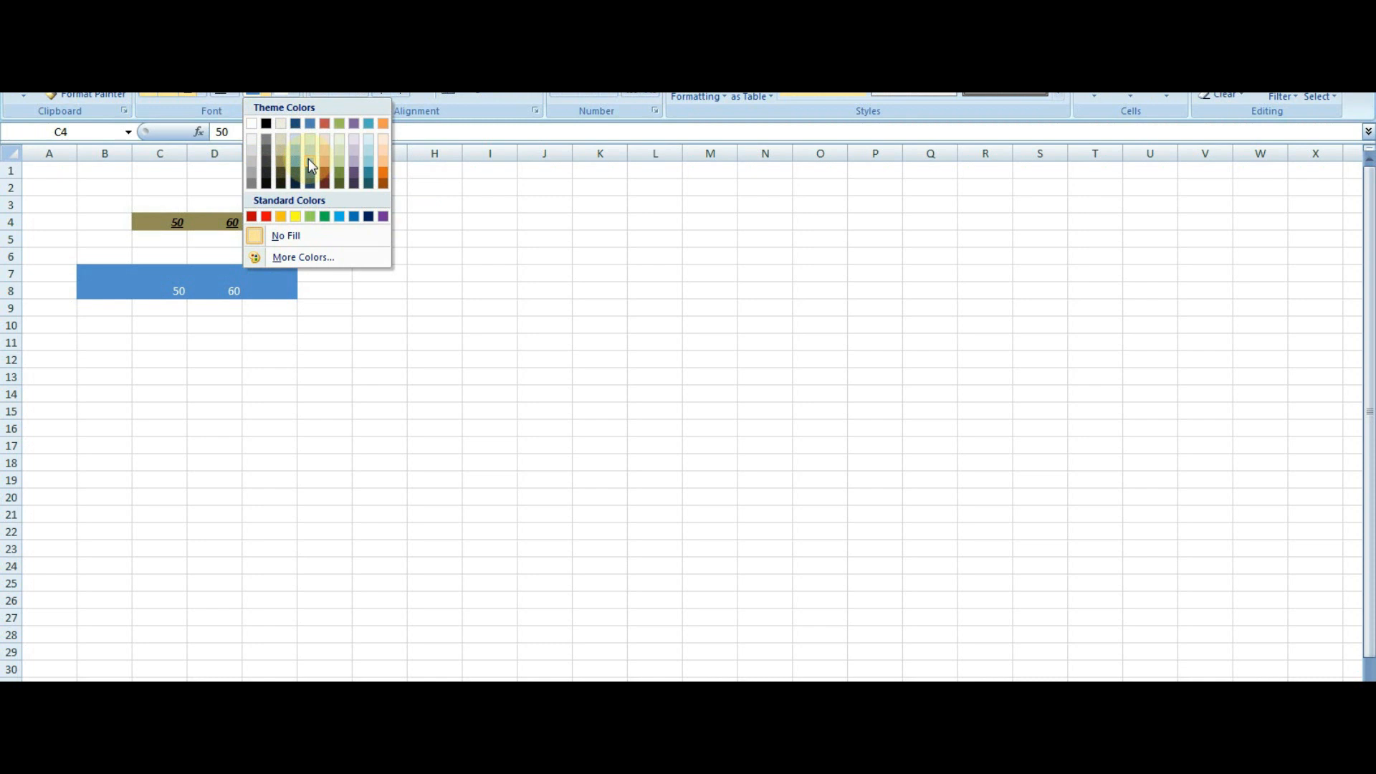
left_click(298, 93)
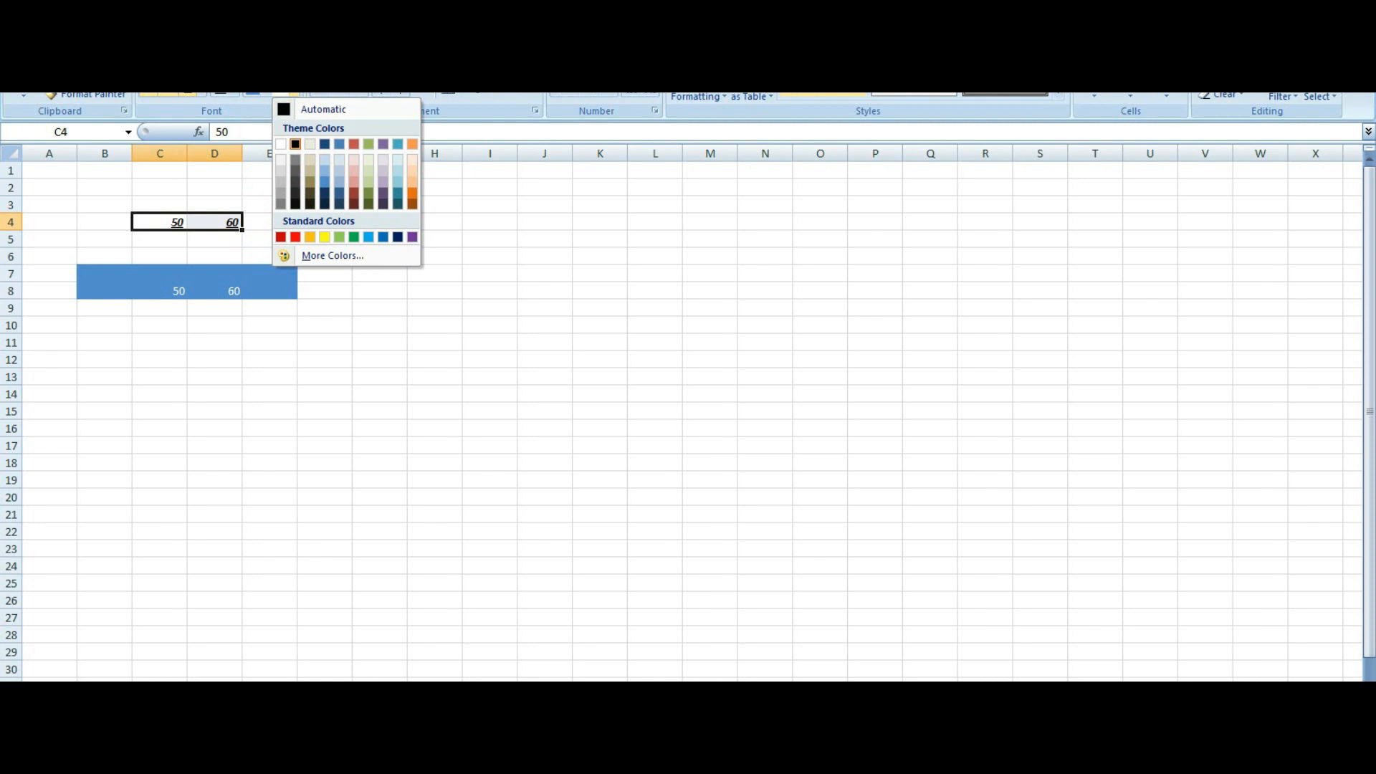
Increase the font size of cells C4:D4 by five increments.
left_click(266, 69)
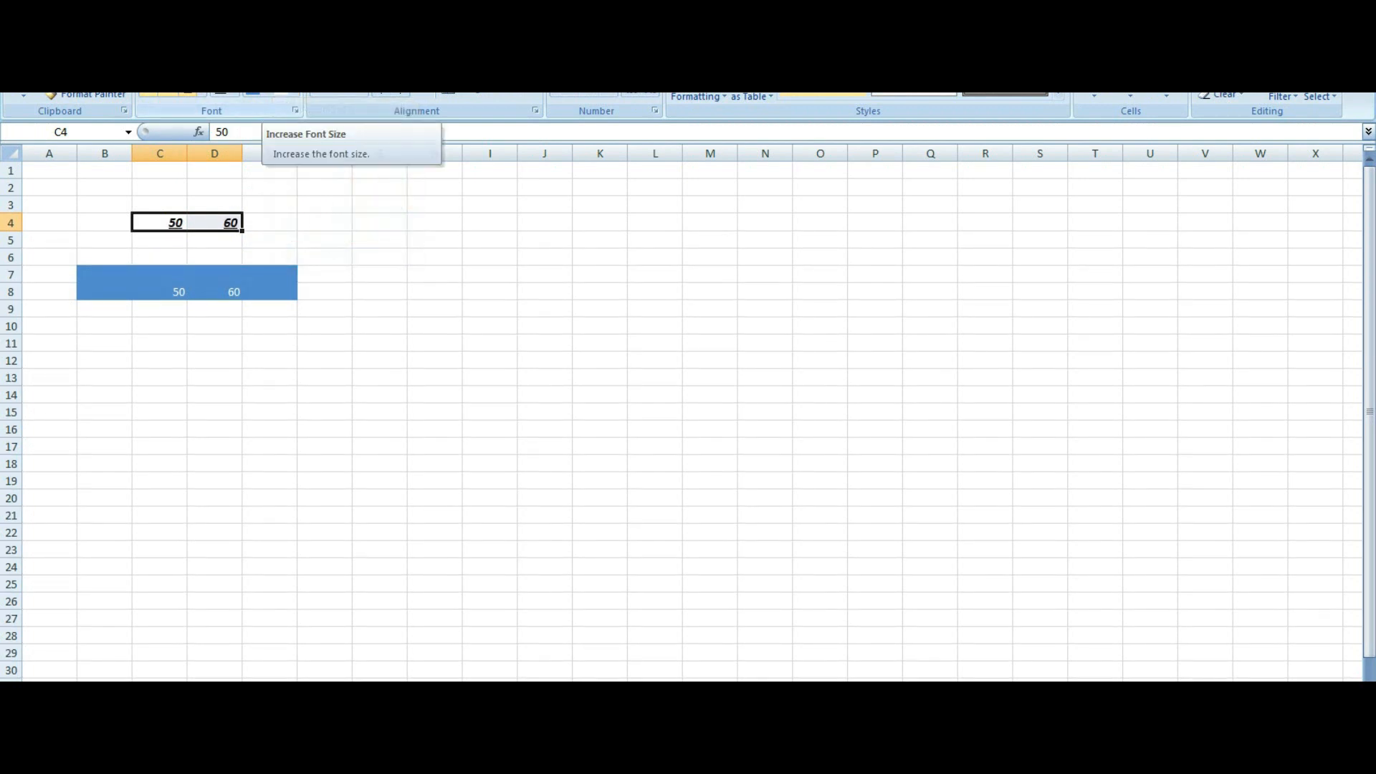
left_click(266, 70)
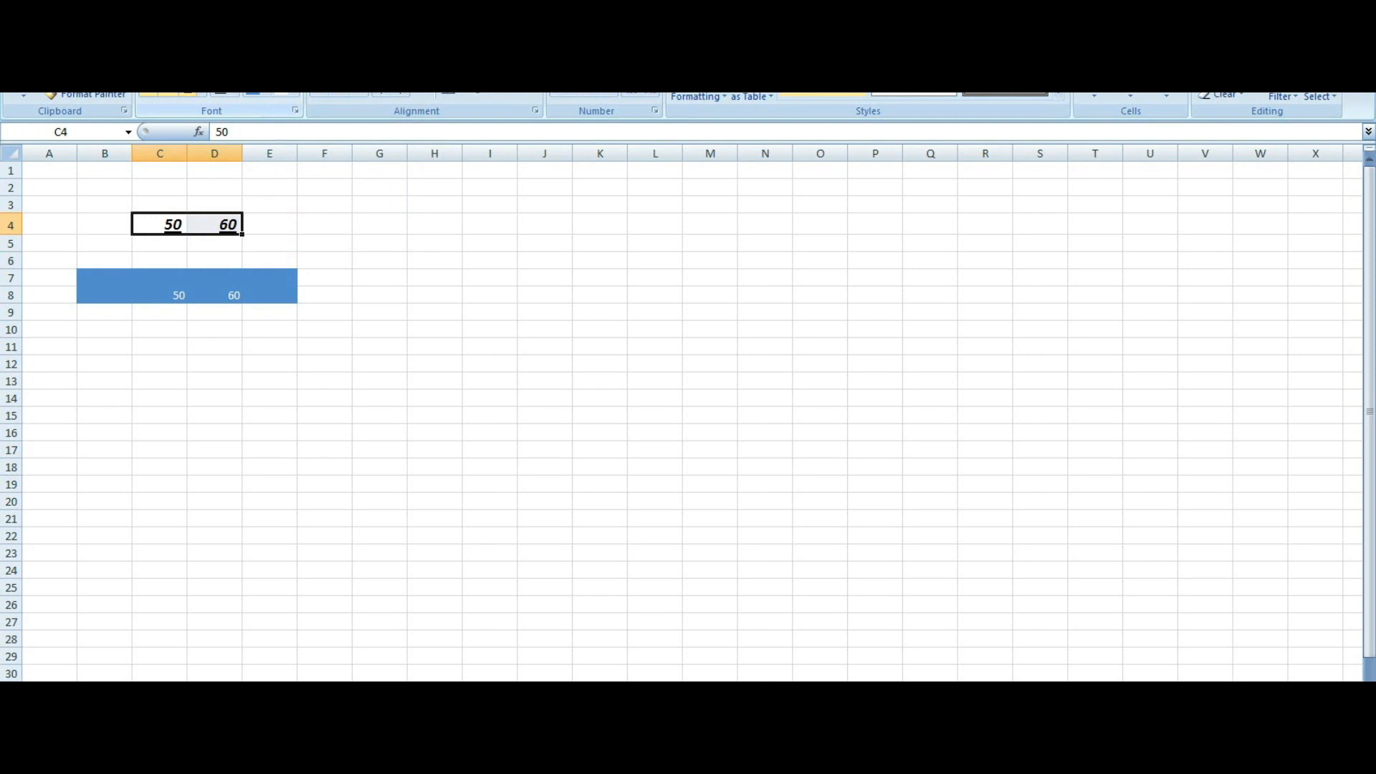
left_click(267, 69)
left_click(267, 70)
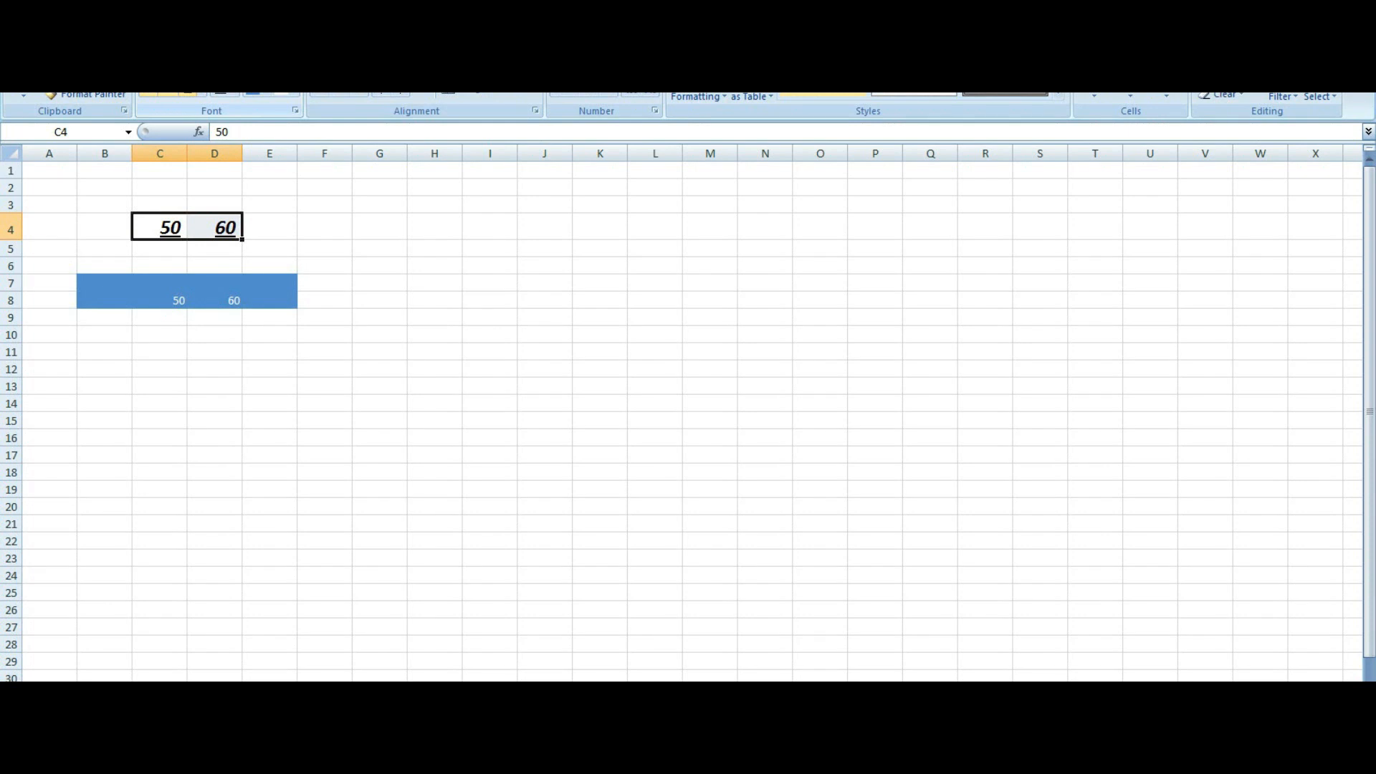
left_click(266, 69)
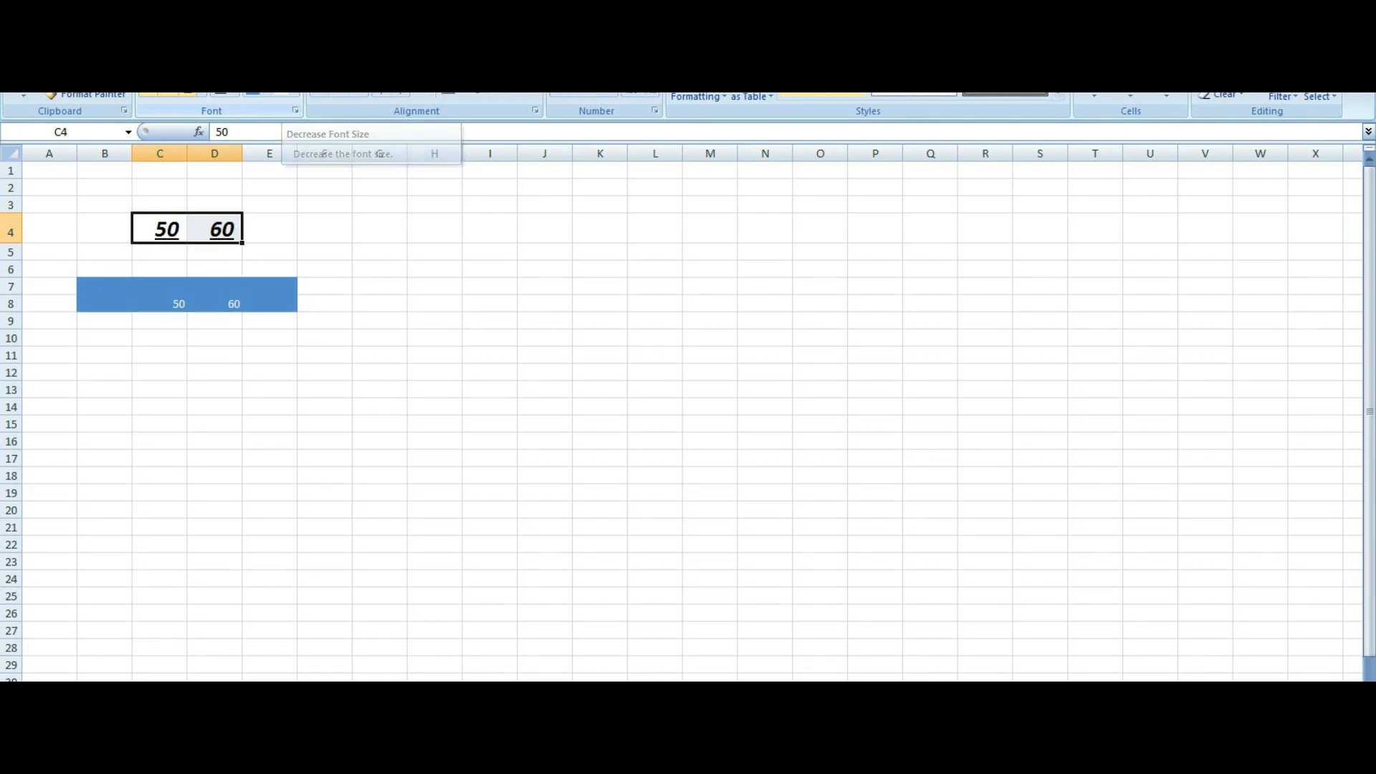
Decrease the font size of cells C4:D4 by five increments.
left_click(288, 69)
left_click(288, 70)
left_click(288, 69)
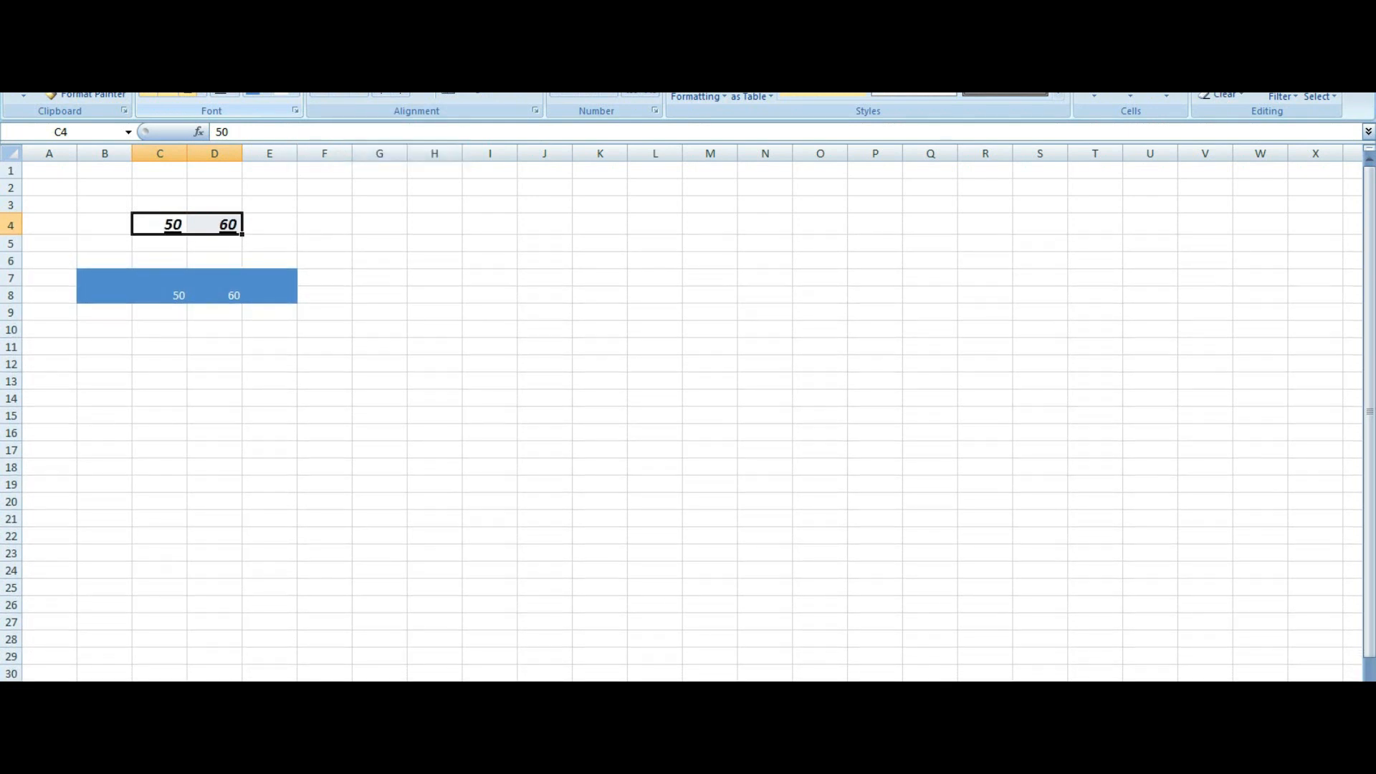
left_click(289, 70)
left_click(288, 70)
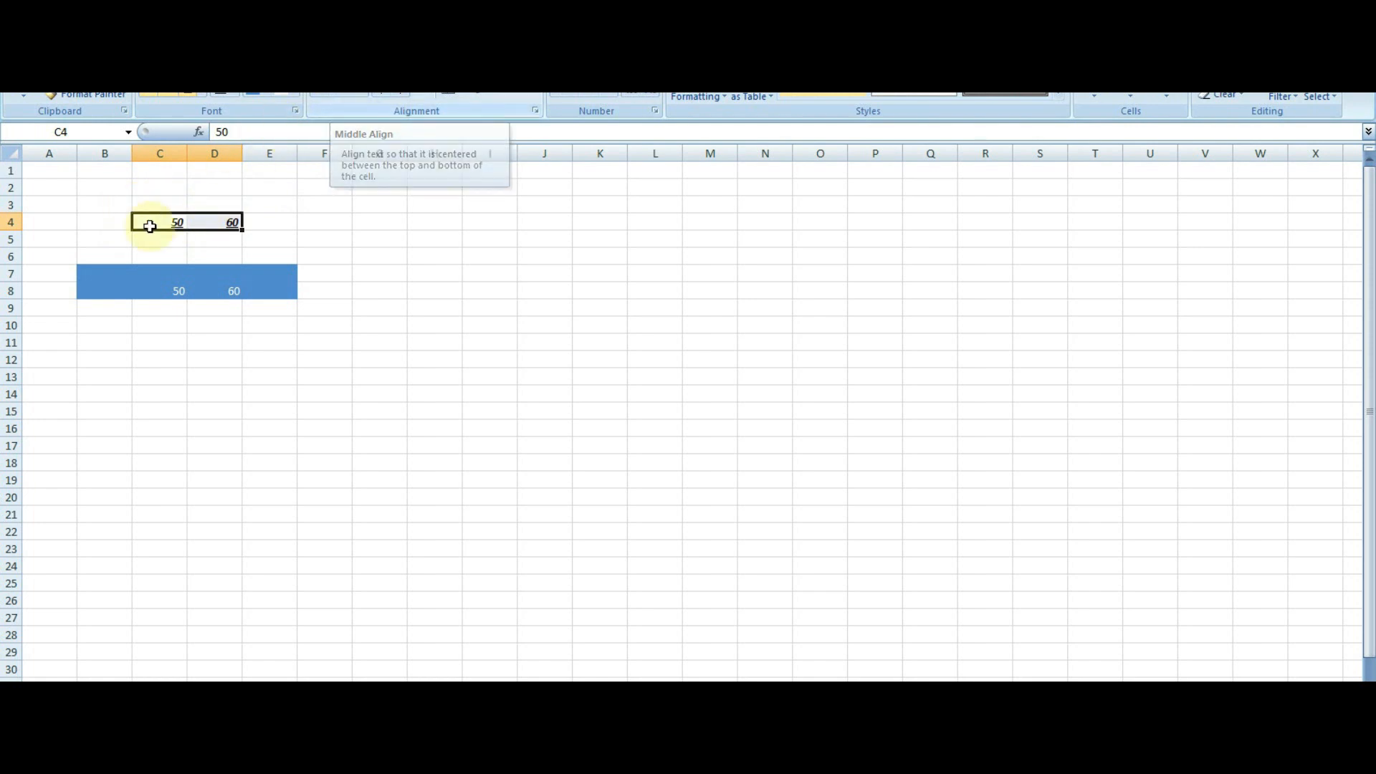
Center the contents of cells B4:D4 horizontally.
left_click_drag(105, 224, 213, 224)
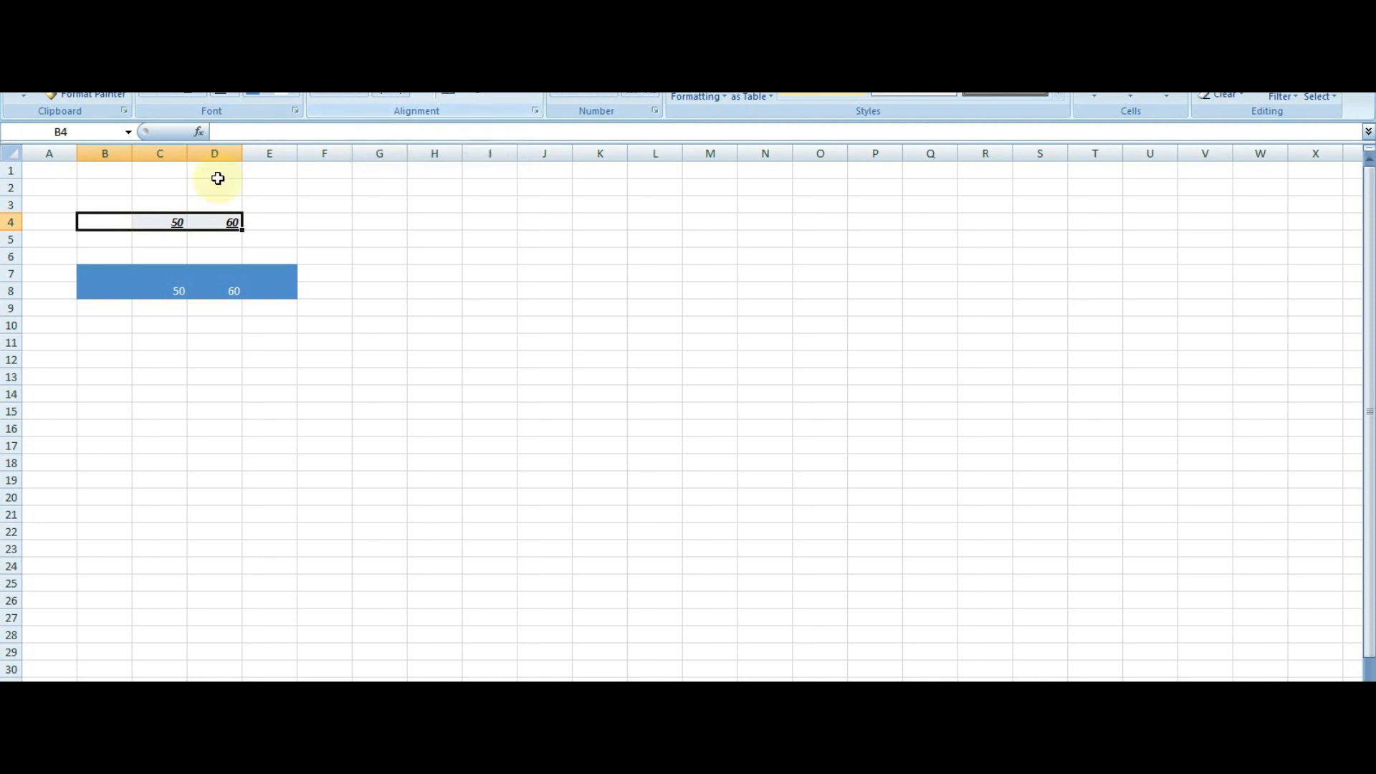
left_click(111, 268)
left_click_drag(107, 221, 233, 222)
left_click(340, 96)
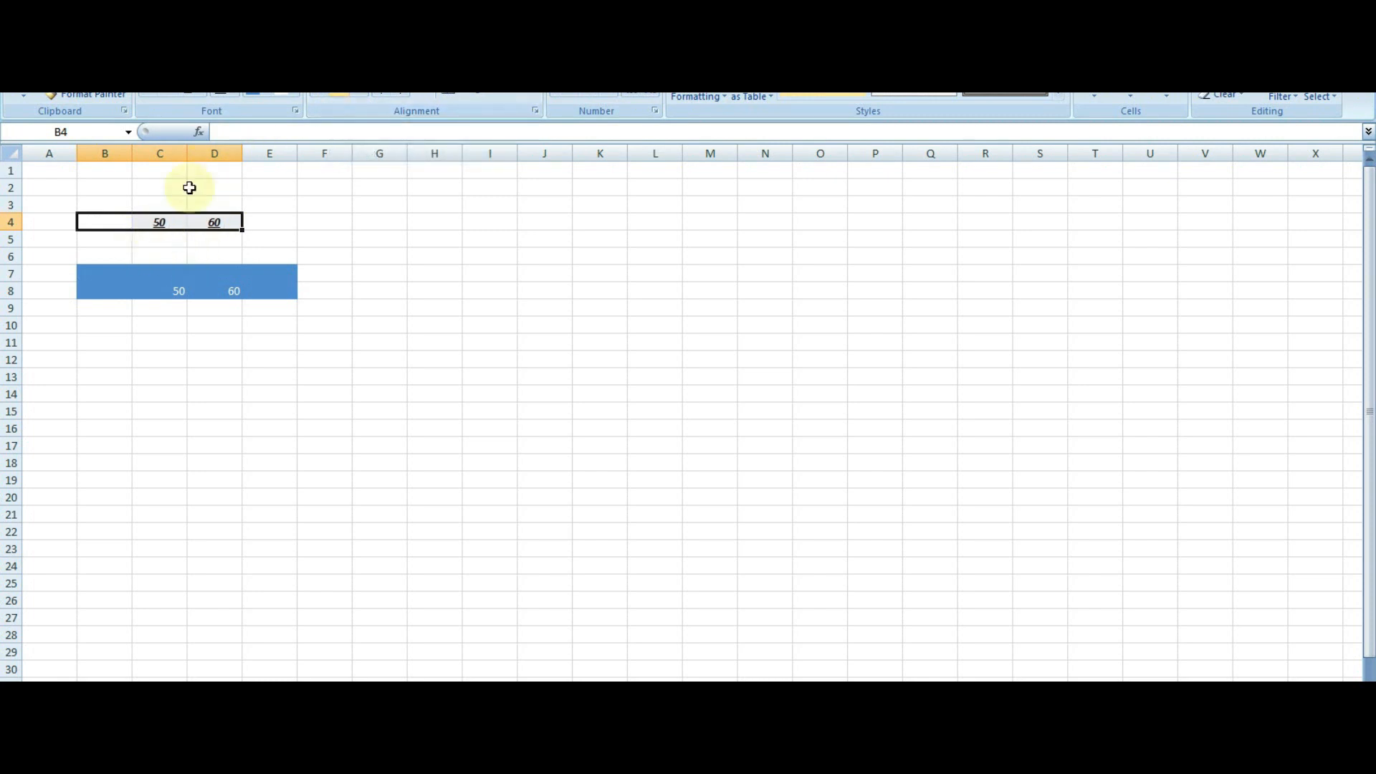
Left-align cells B4:D4, switching the alignment off once and reapplying it.
left_click(320, 95)
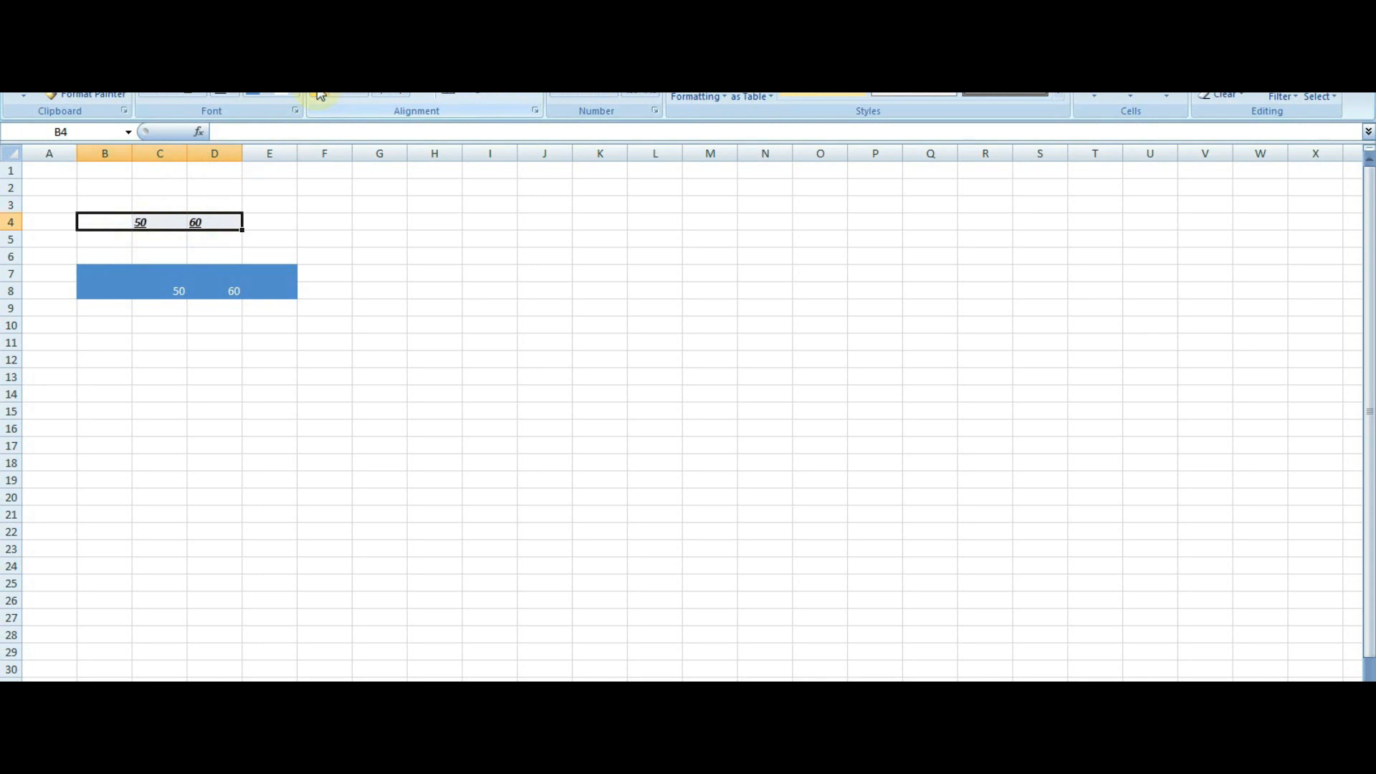
left_click(320, 96)
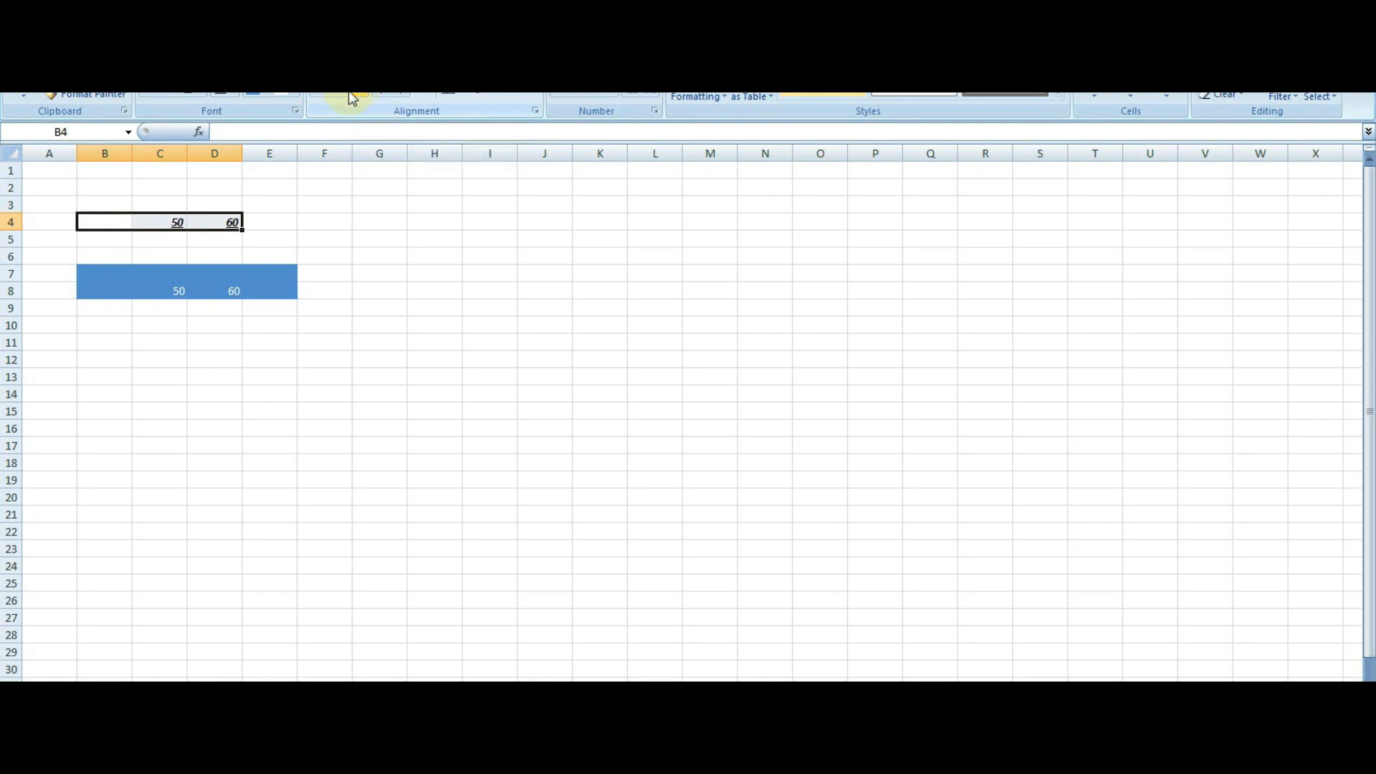
left_click(326, 95)
Angle the text in cells B4:D4 counterclockwise, and angle the text in cell C4 clockwise.
left_click(384, 85)
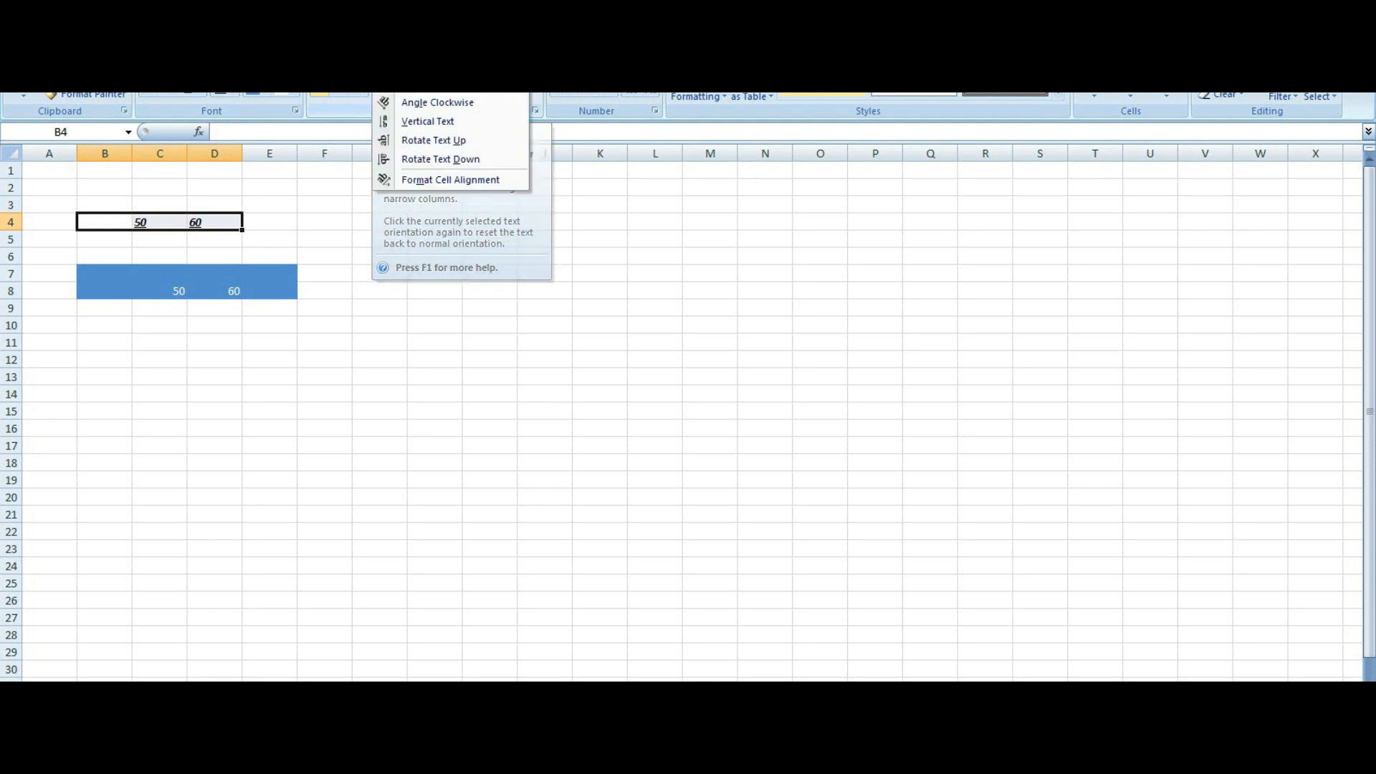
left_click(412, 95)
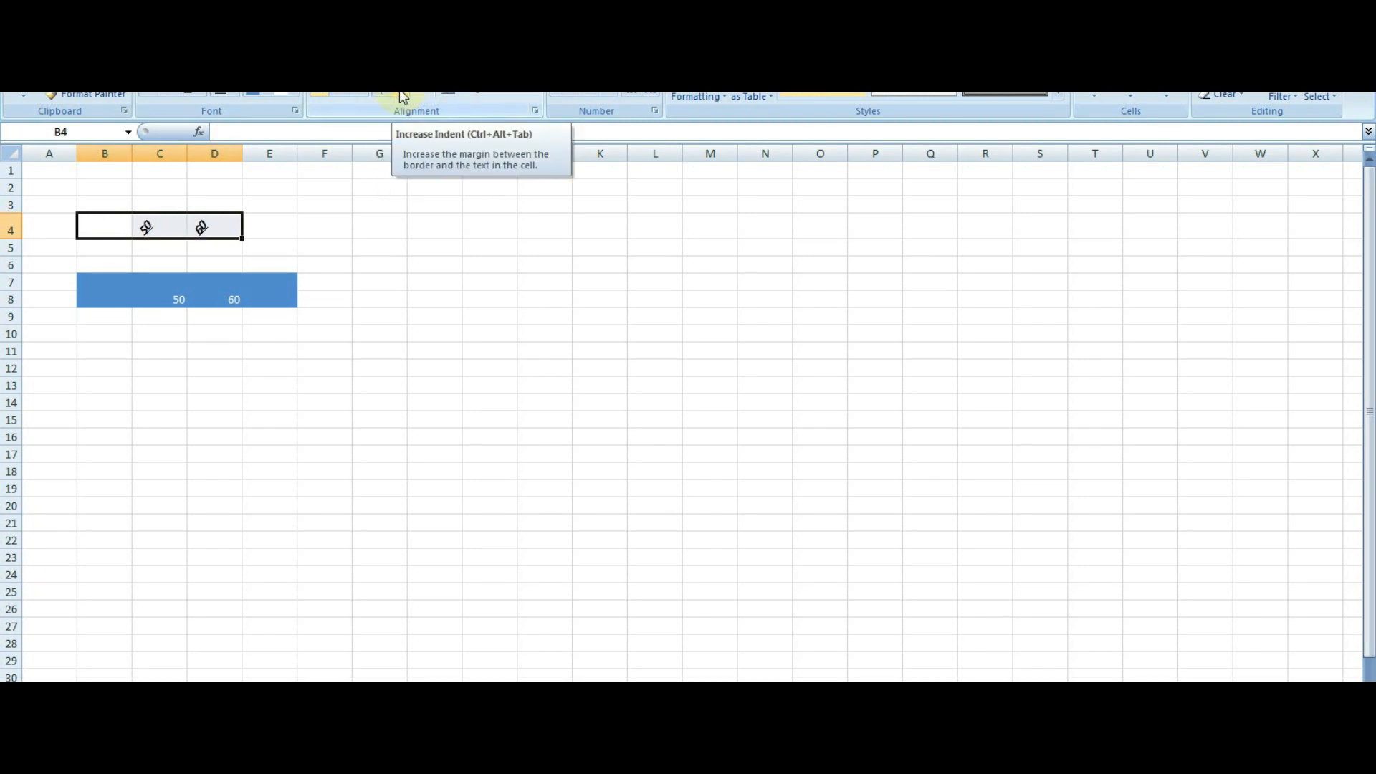
left_click(134, 233)
left_click_drag(133, 234, 204, 238)
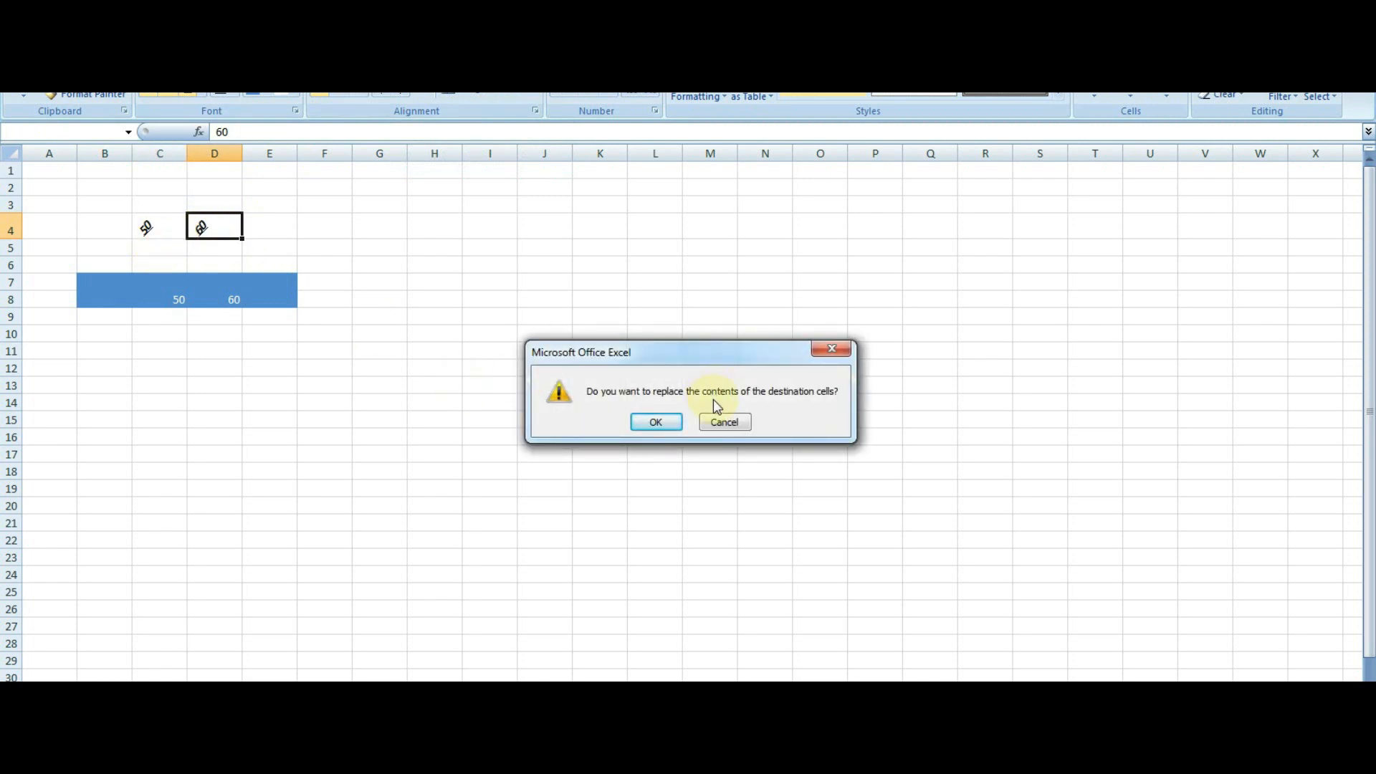
left_click(725, 422)
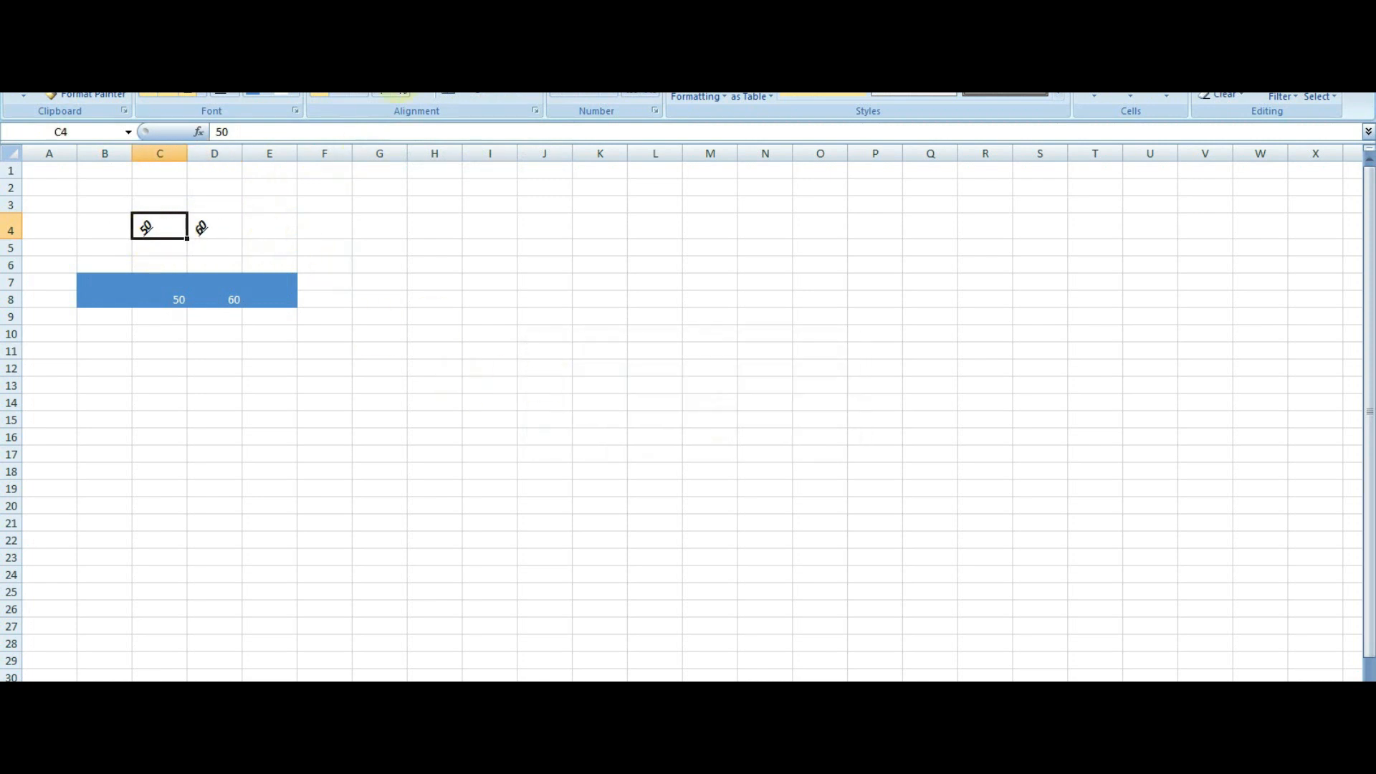
left_click(386, 92)
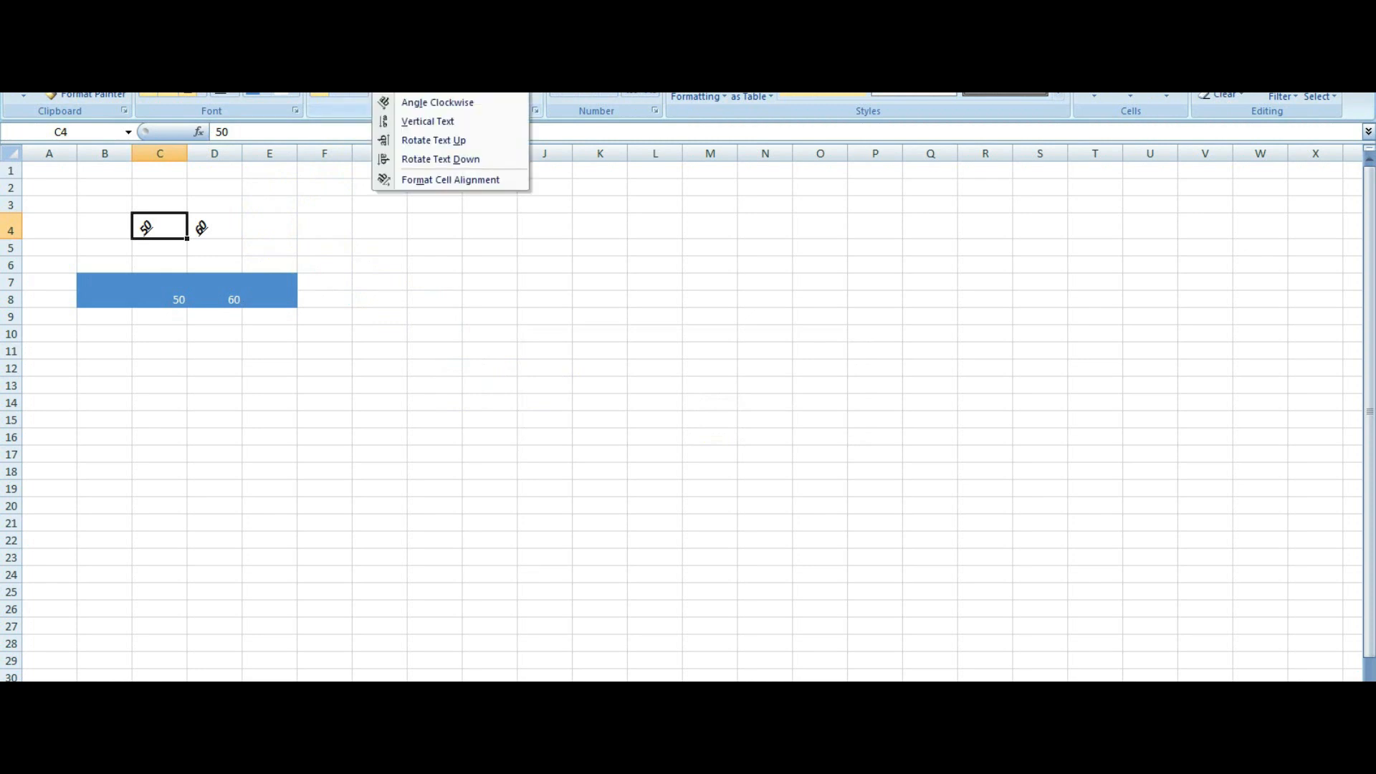
left_click(398, 96)
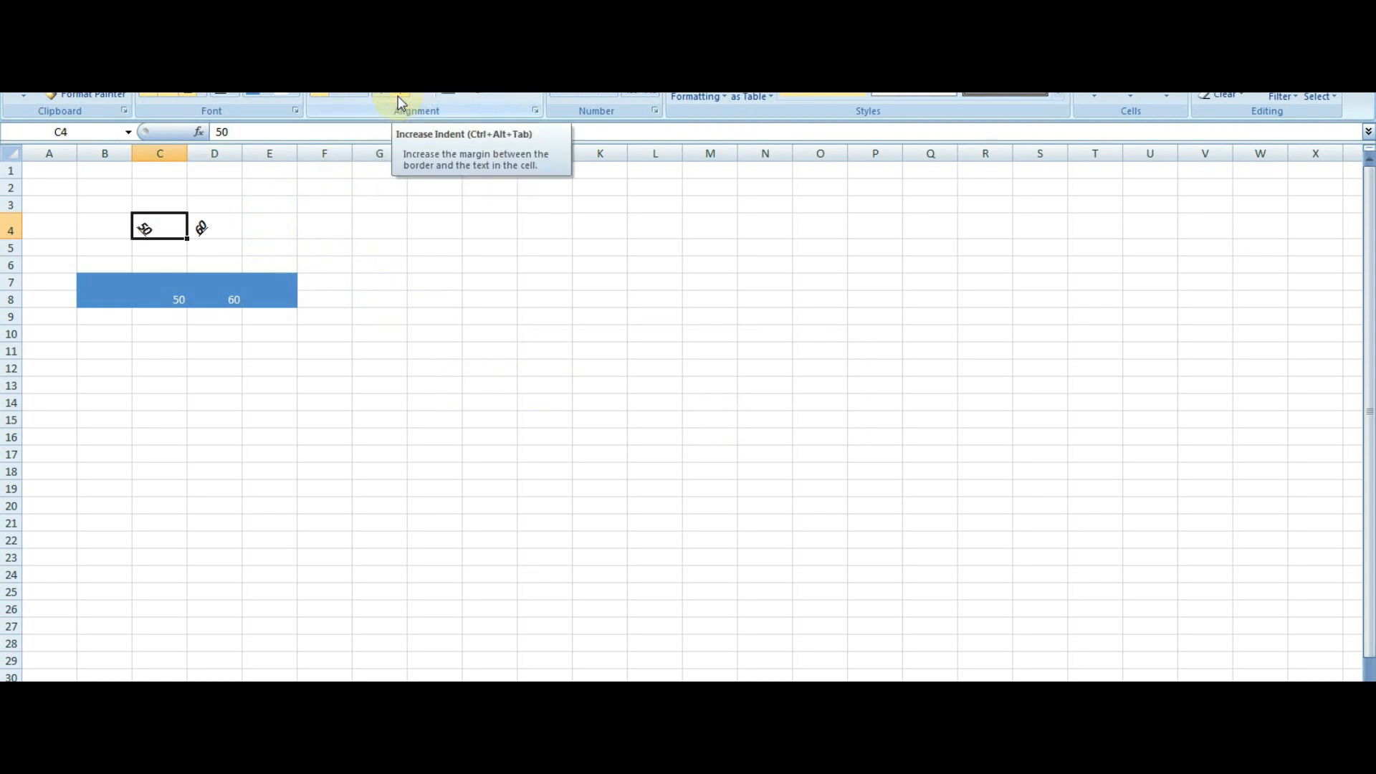
Set the text orientation of cells A4:D4 to Vertical Text.
left_click_drag(70, 224, 218, 221)
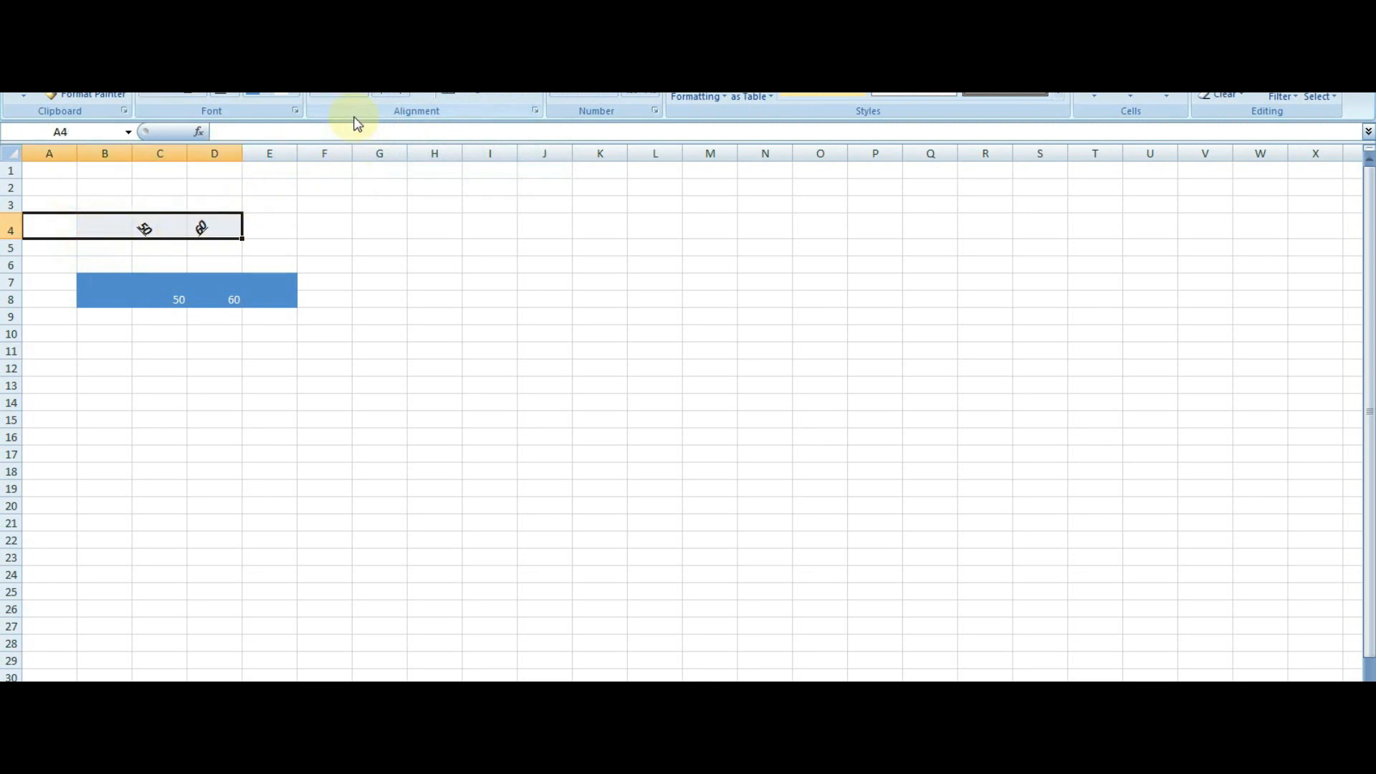
left_click(397, 96)
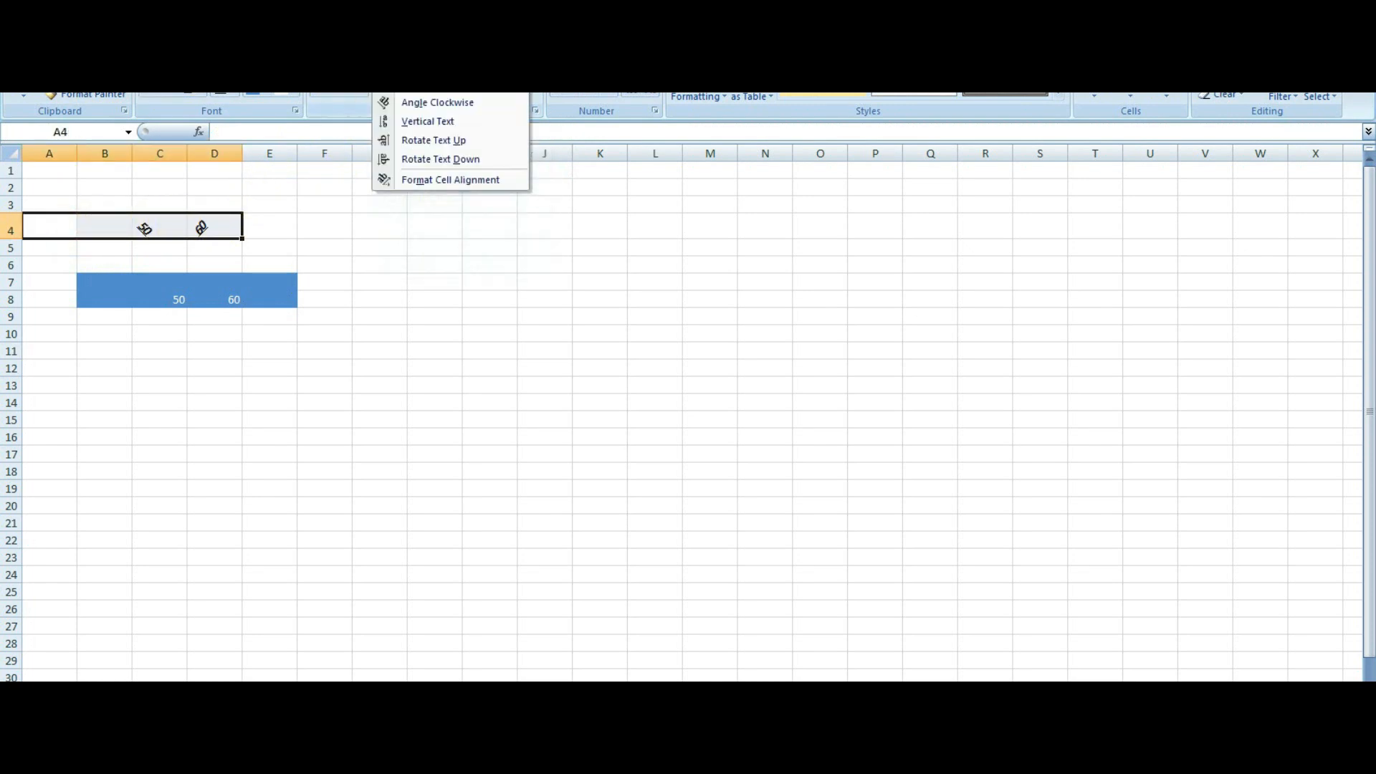
left_click(406, 124)
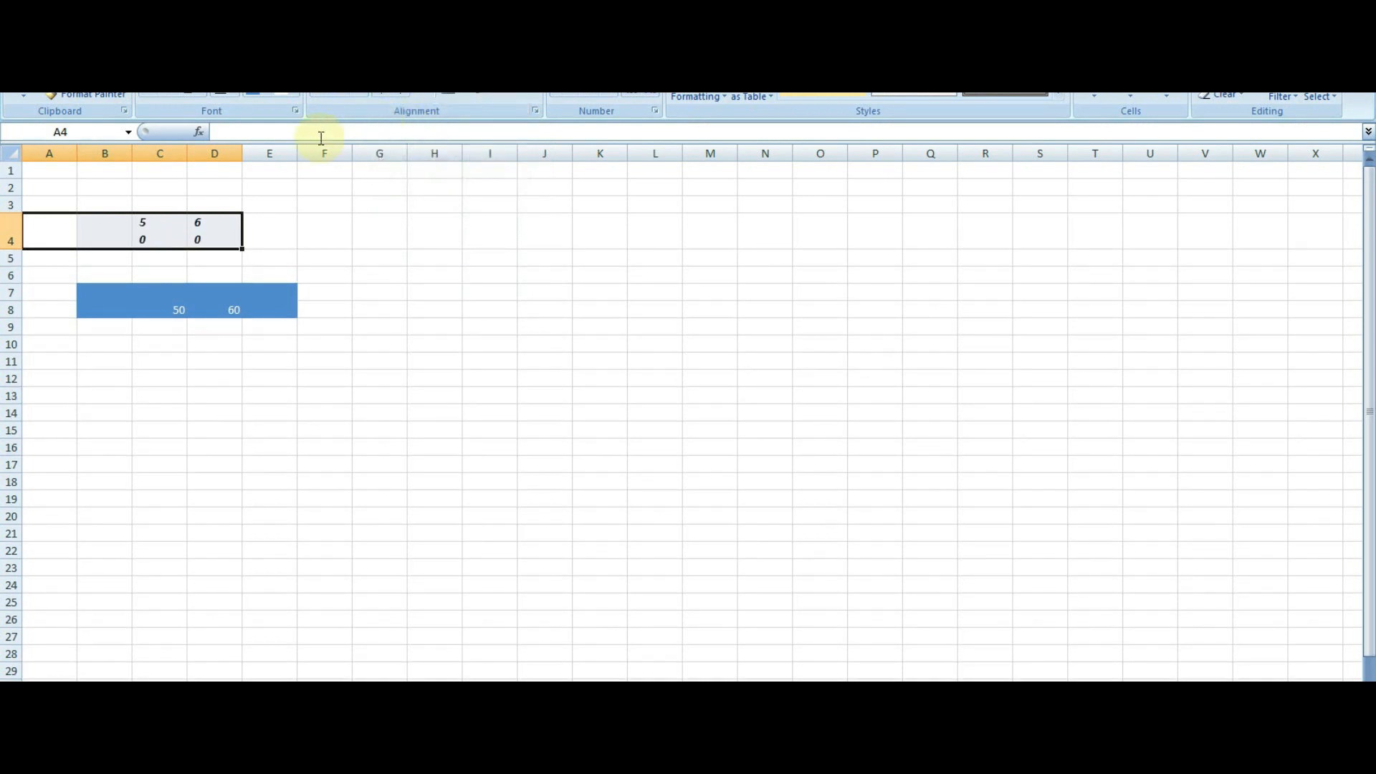
Set the text orientation of cell C4 to Rotate Text Up, followed by Rotate Text Down.
left_click(95, 231)
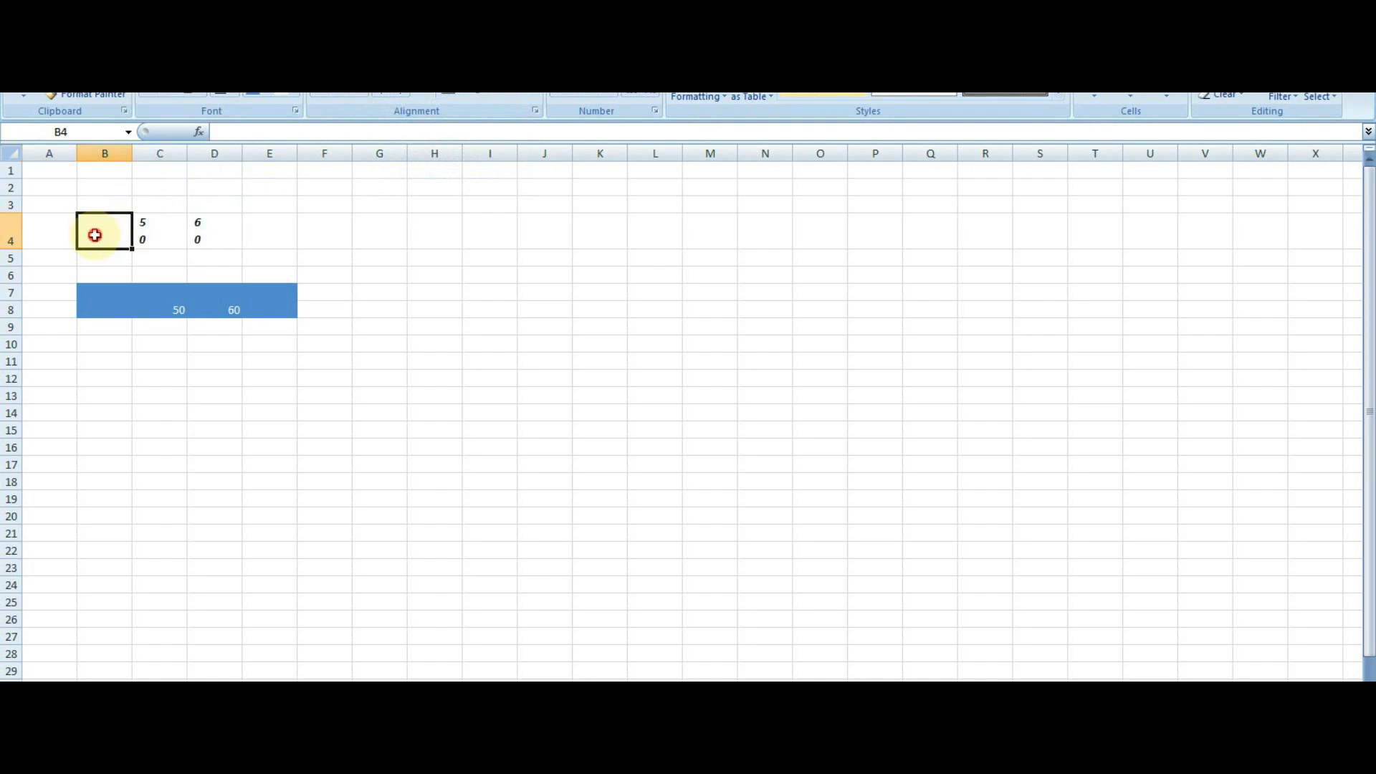
left_click(172, 231)
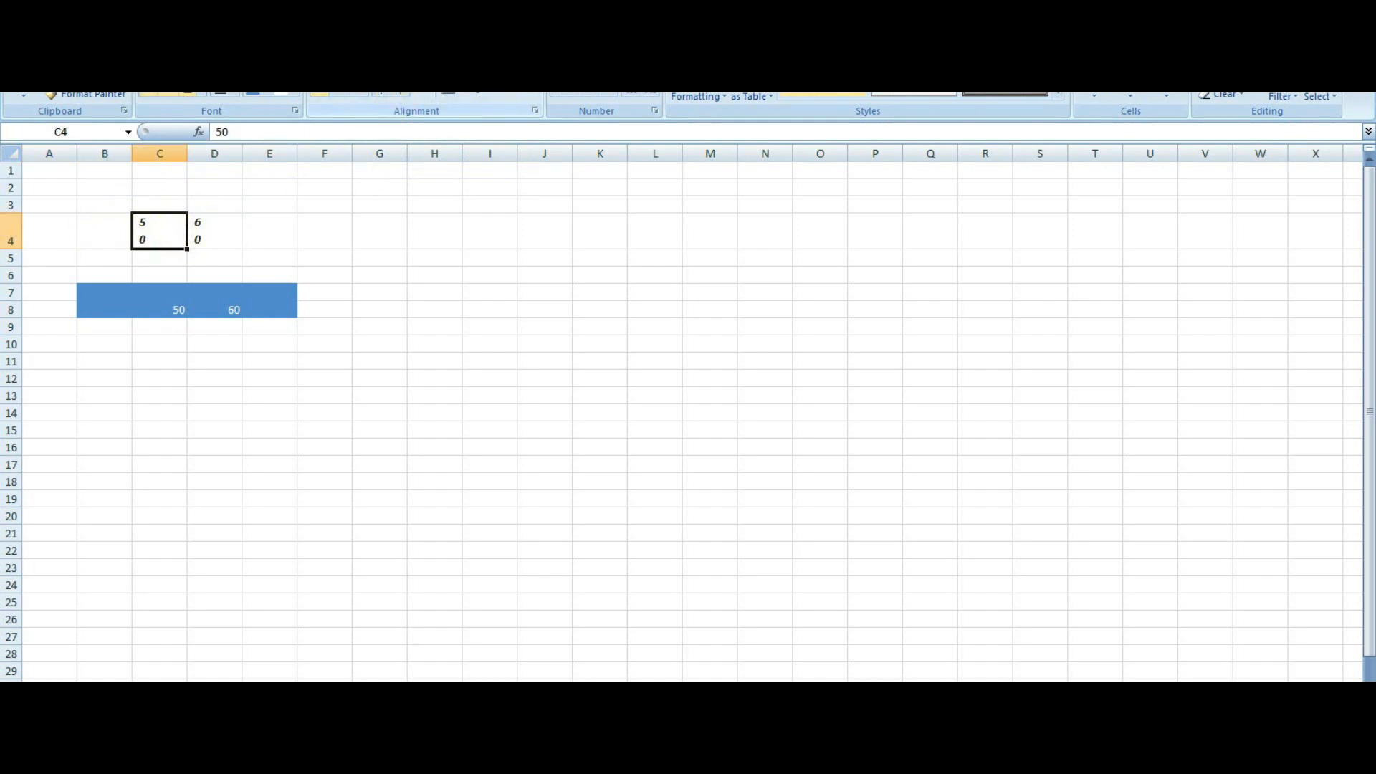
left_click(386, 89)
left_click(404, 138)
left_click(386, 89)
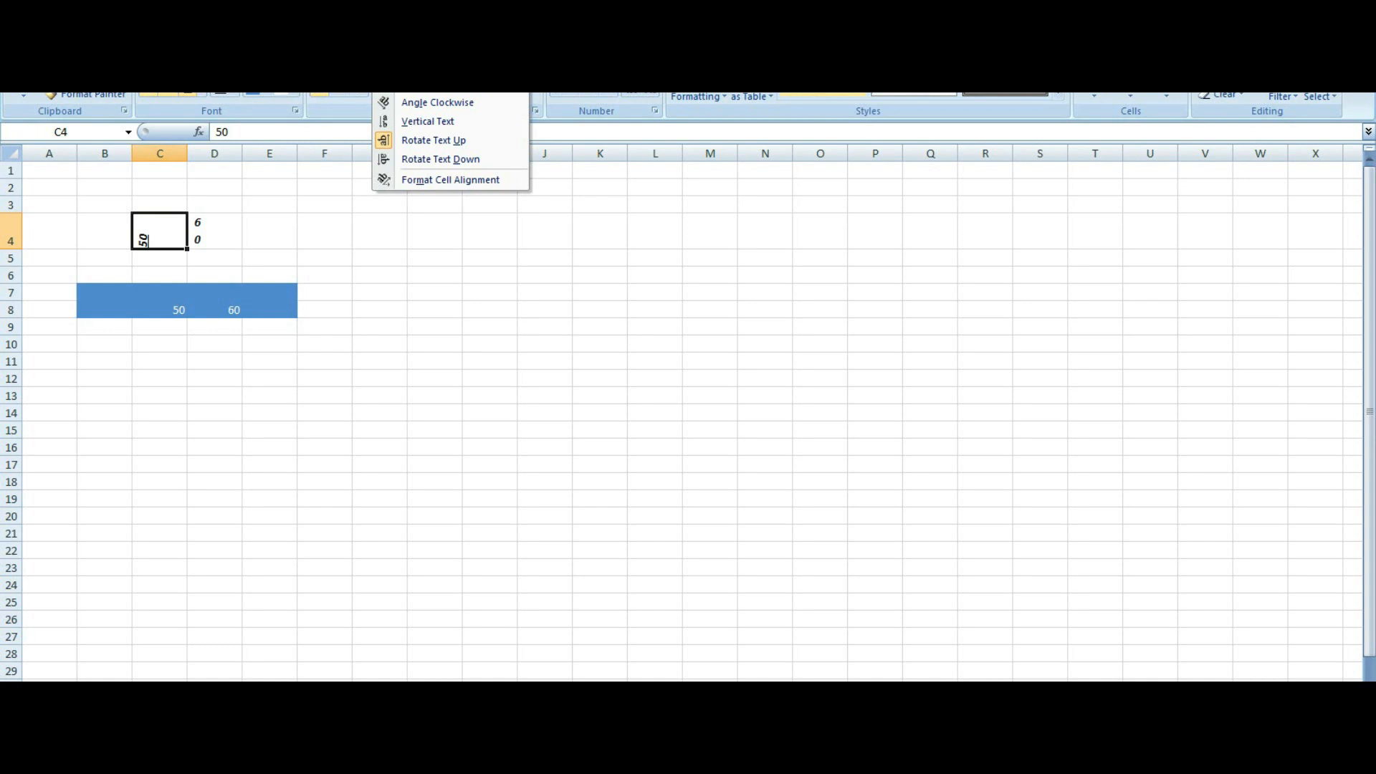
left_click(427, 159)
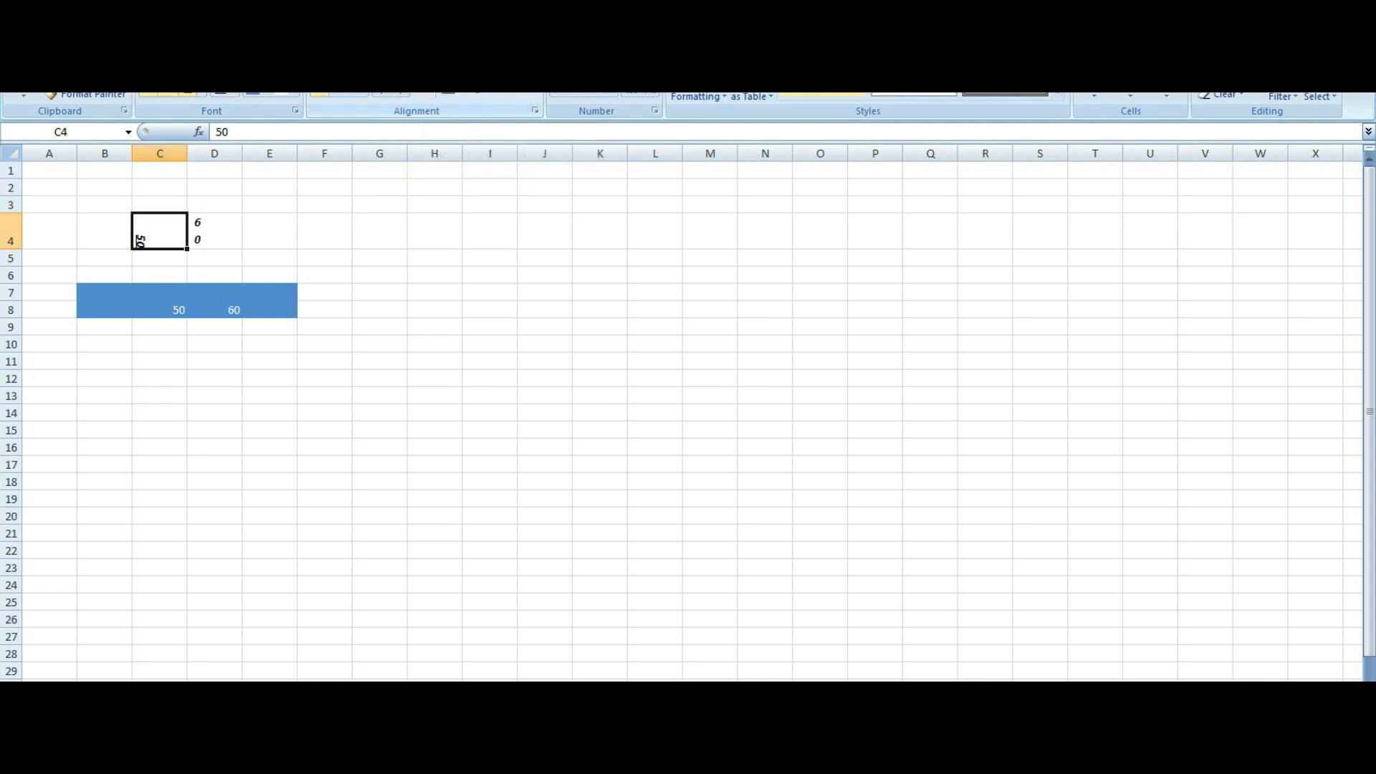
Angle the text in cell C4 counterclockwise.
left_click(401, 94)
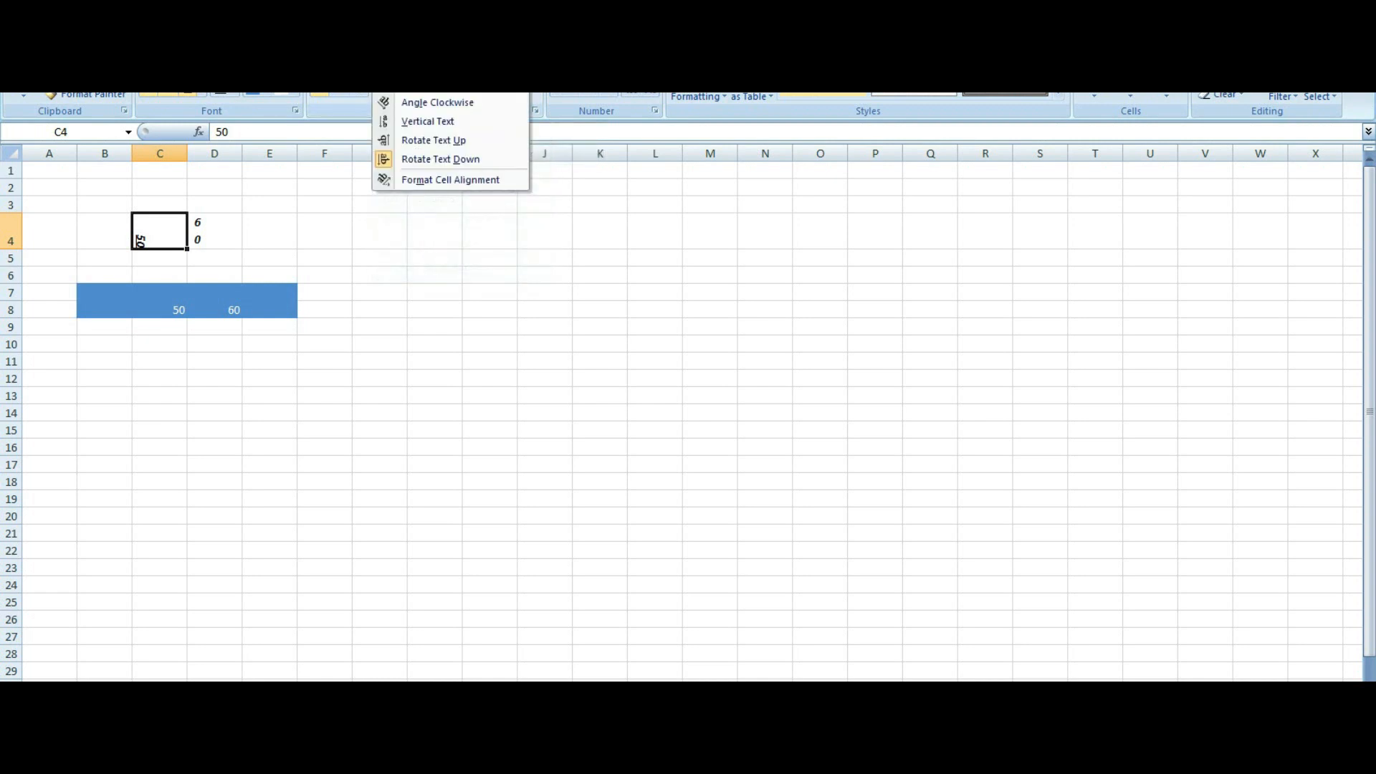
left_click(413, 96)
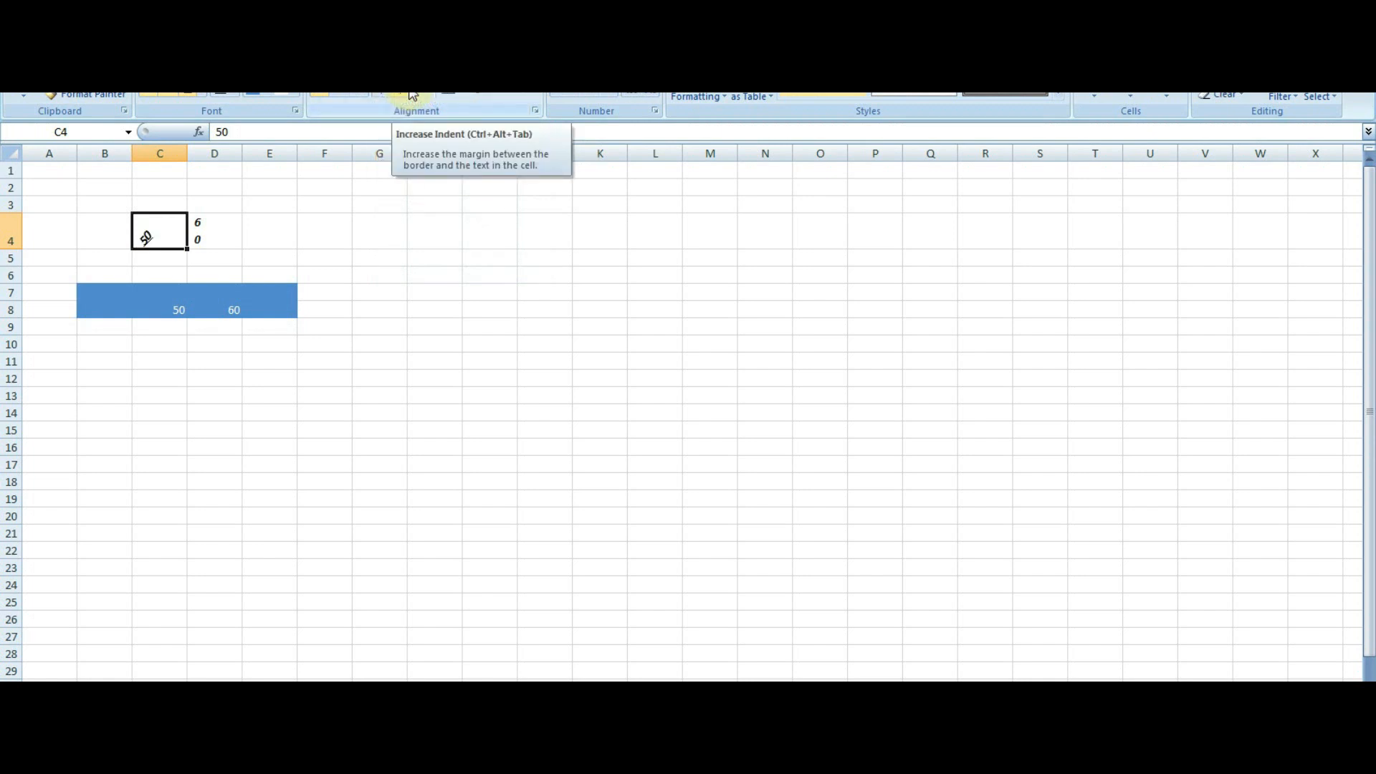
left_click(270, 230)
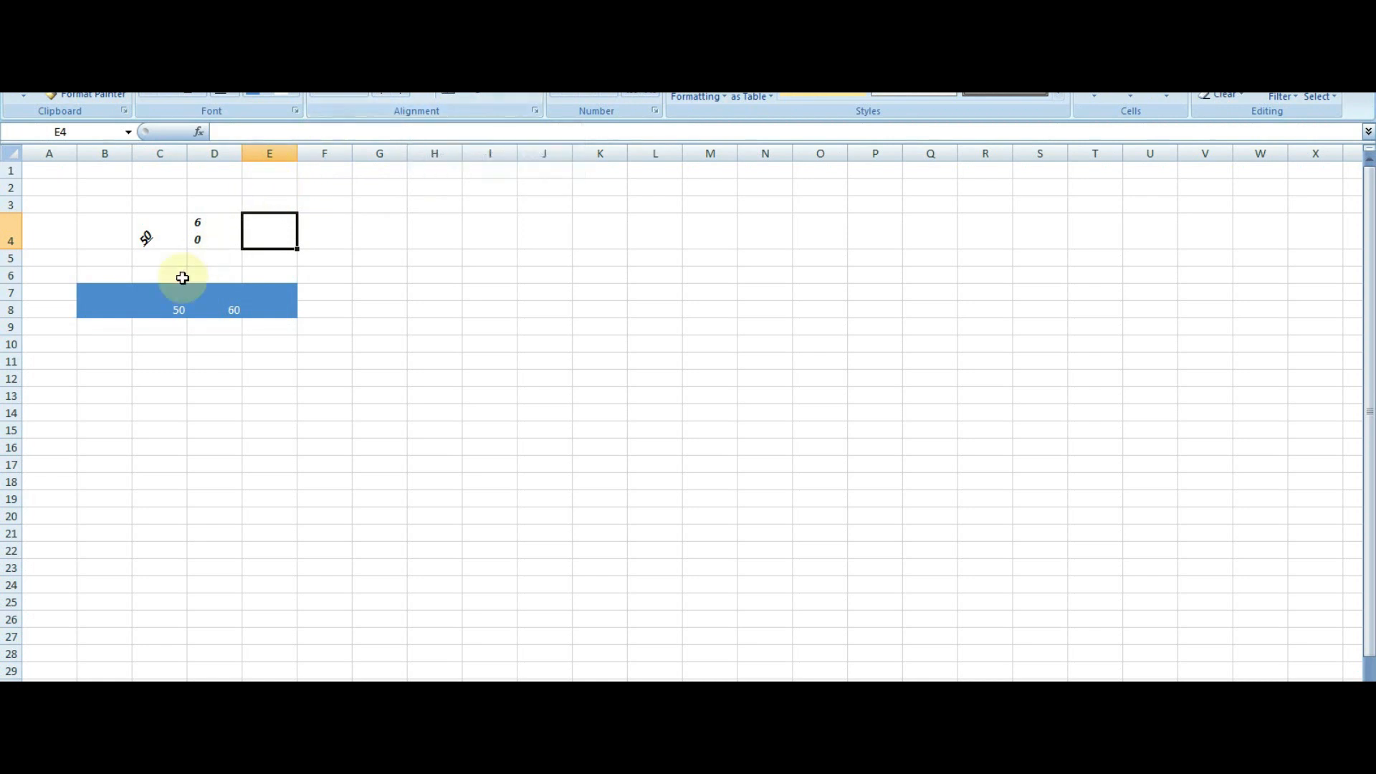
Set the text direction of cell C8 to Right-to-Left, and switch it to Context.
left_click(160, 308)
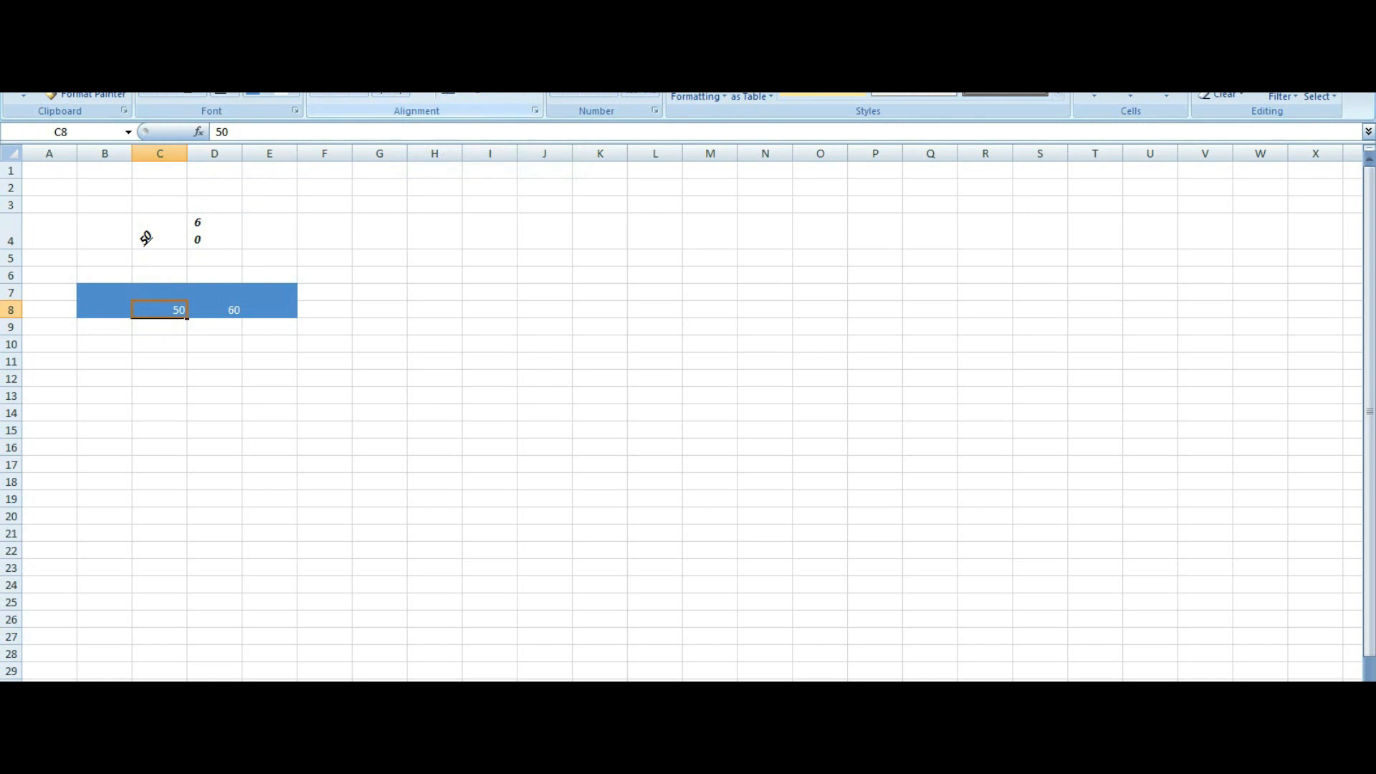
left_click(425, 65)
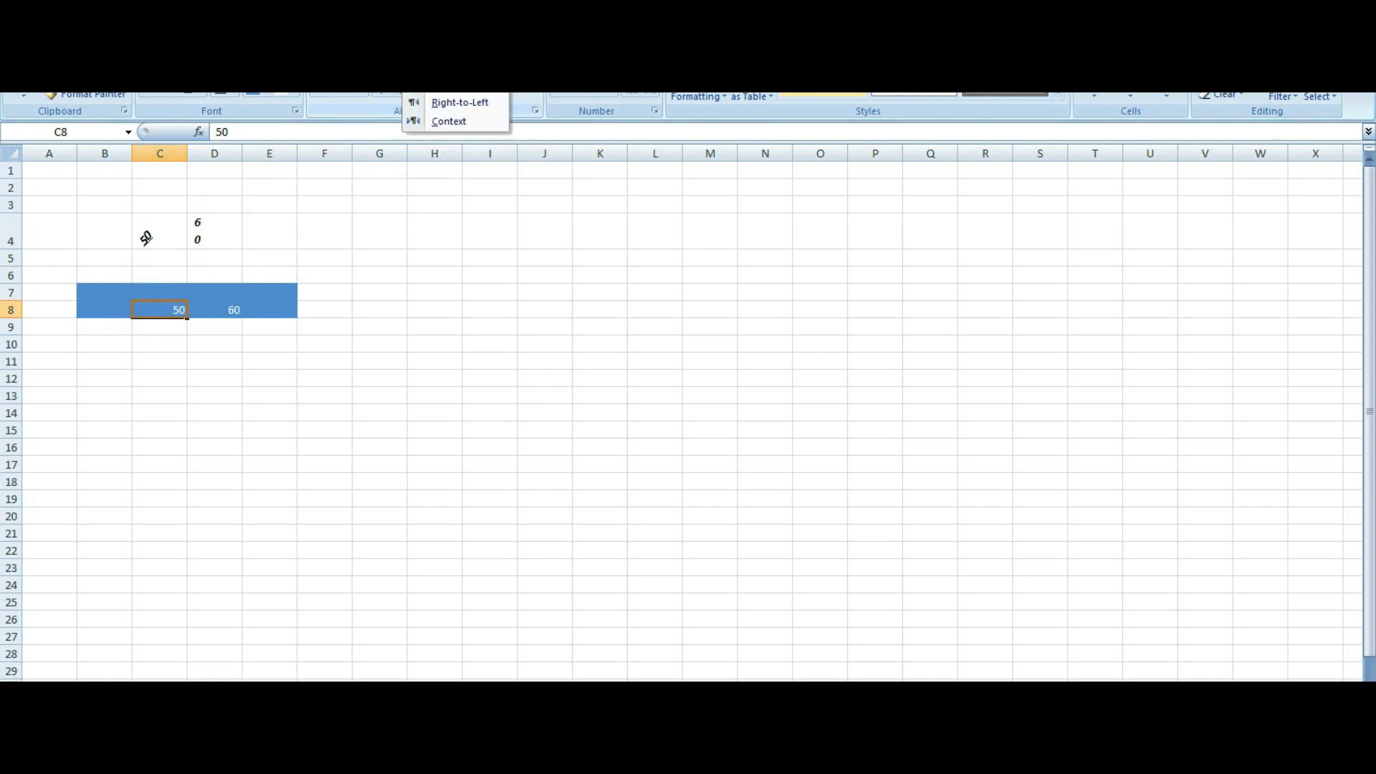
left_click(434, 106)
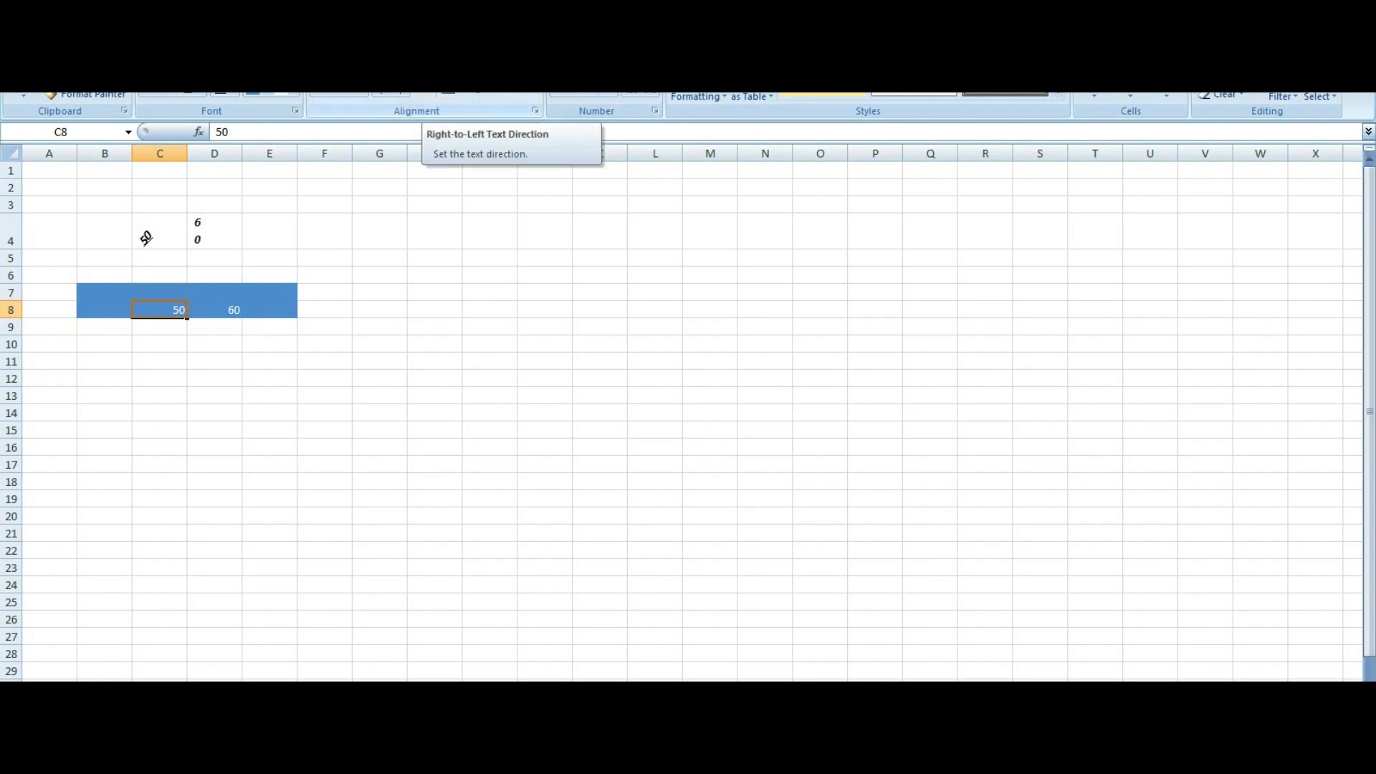
left_click(425, 65)
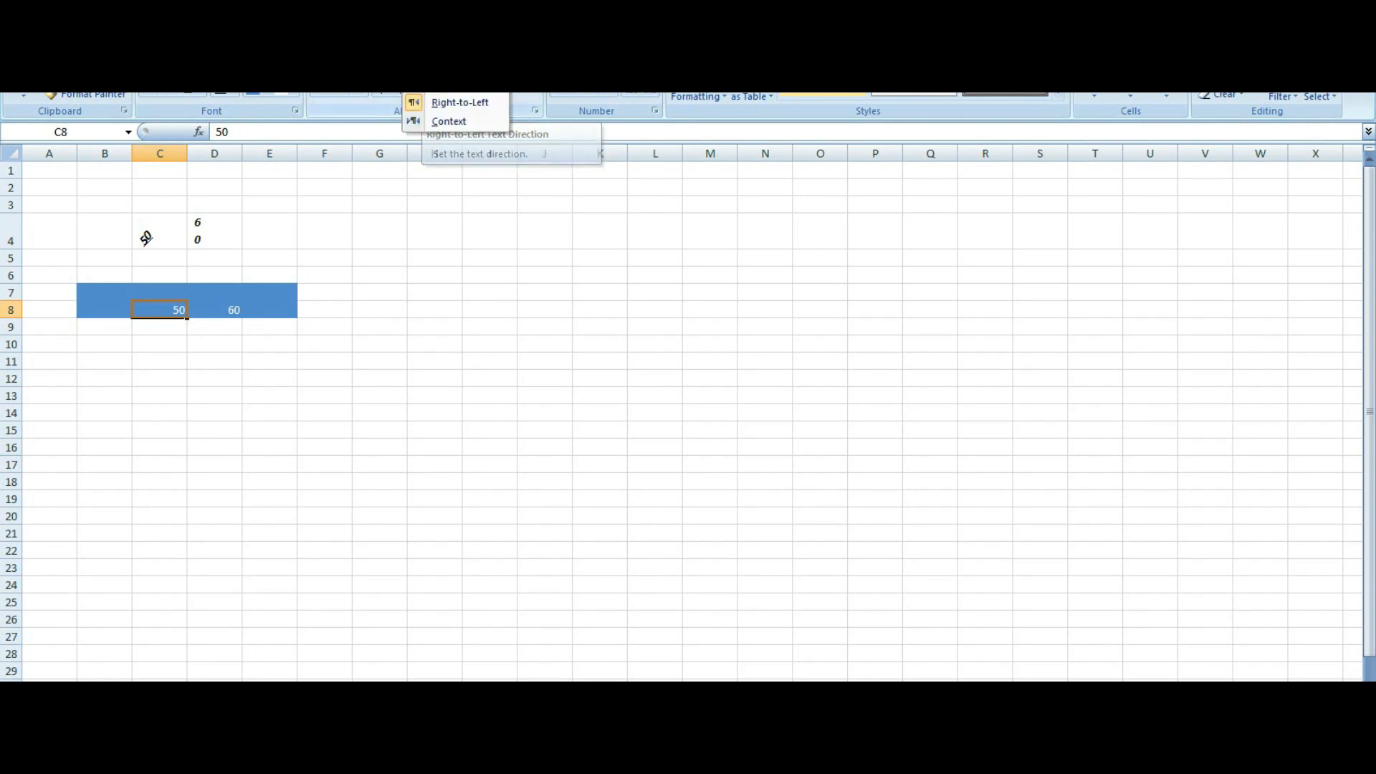
left_click(439, 122)
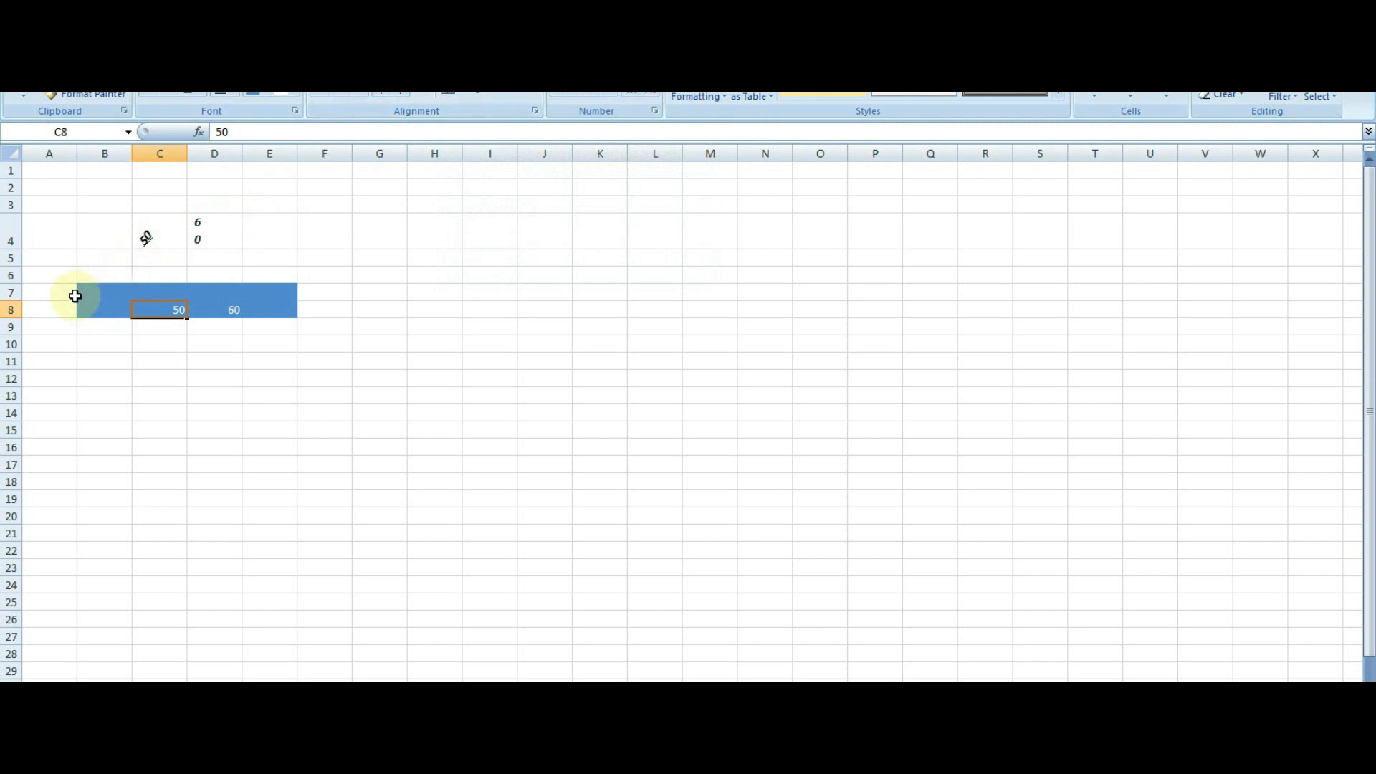
Enter a person's first name in cell F8 and another first name in cell G8.
left_click(323, 307)
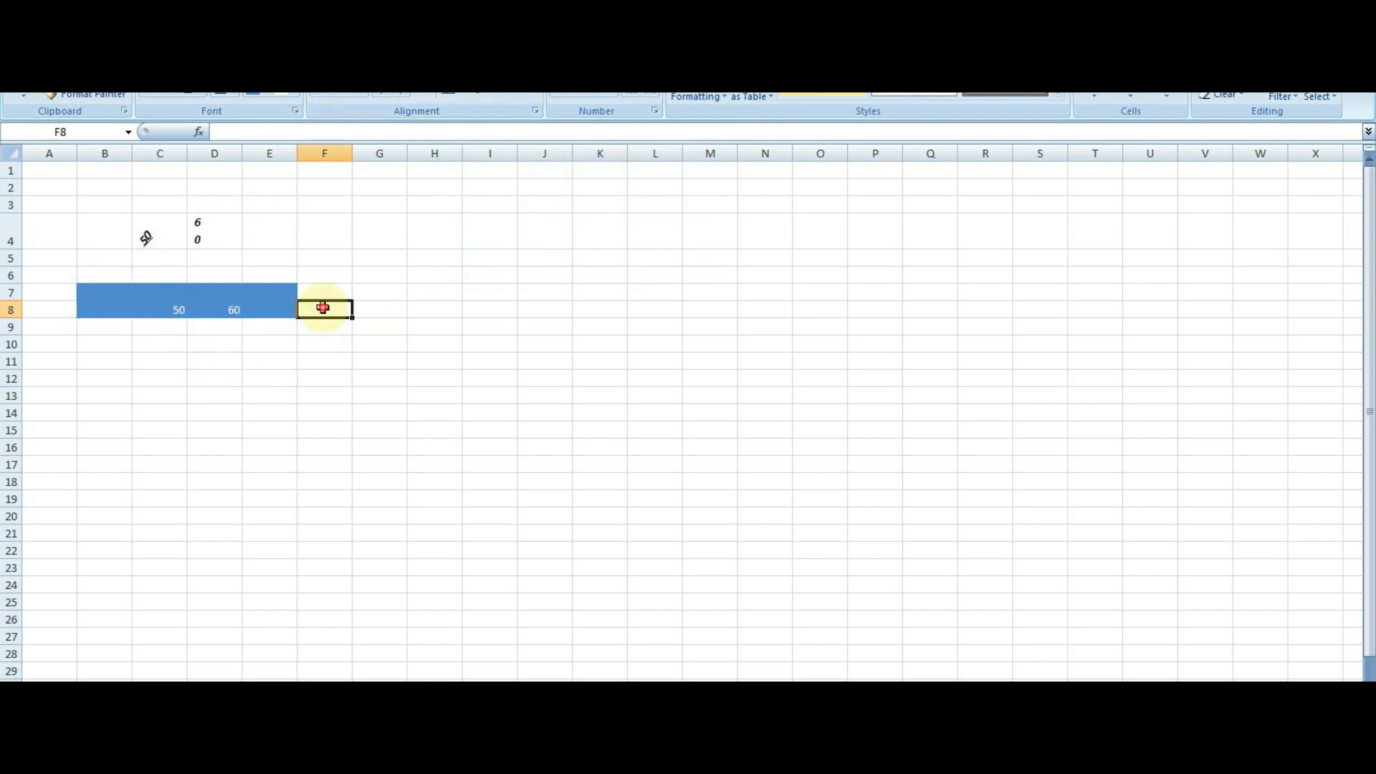
type("sarwar")
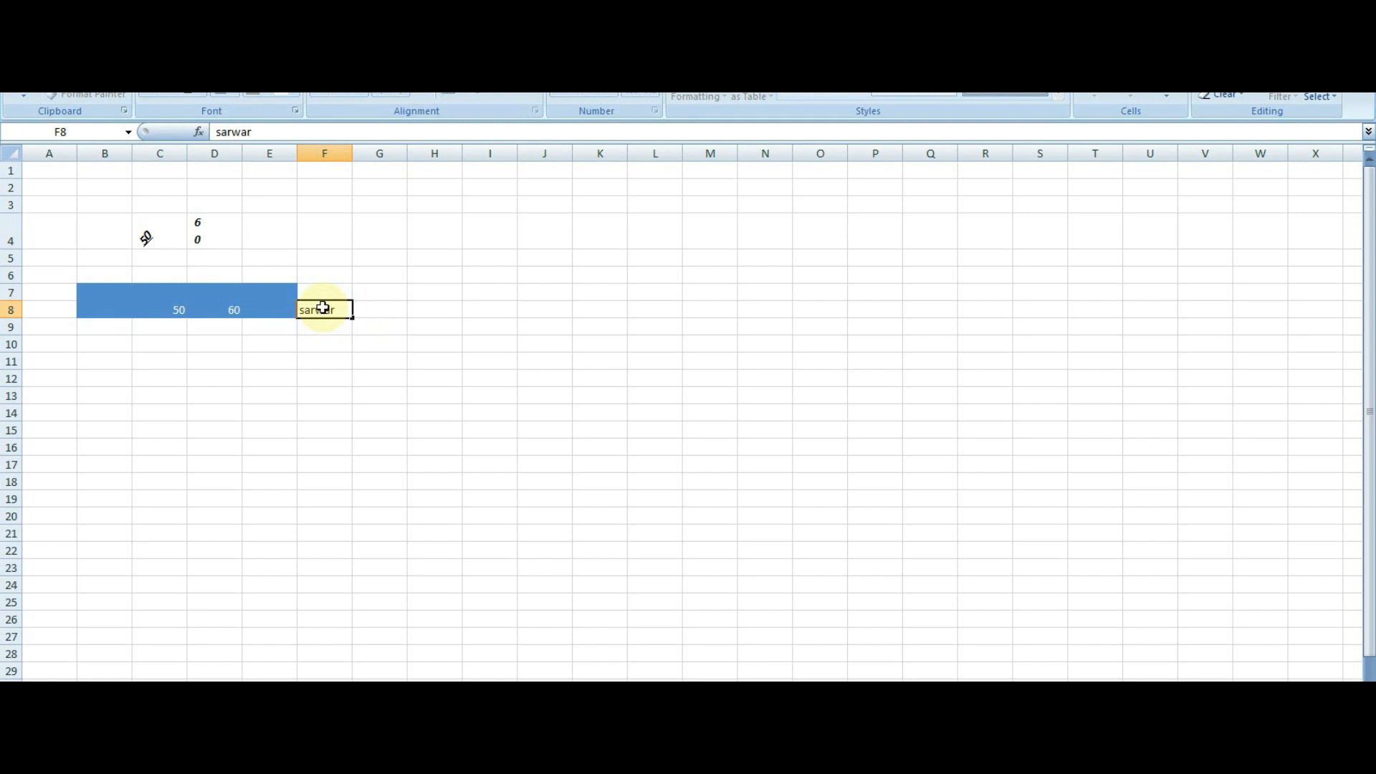
key("Tab")
type("salman")
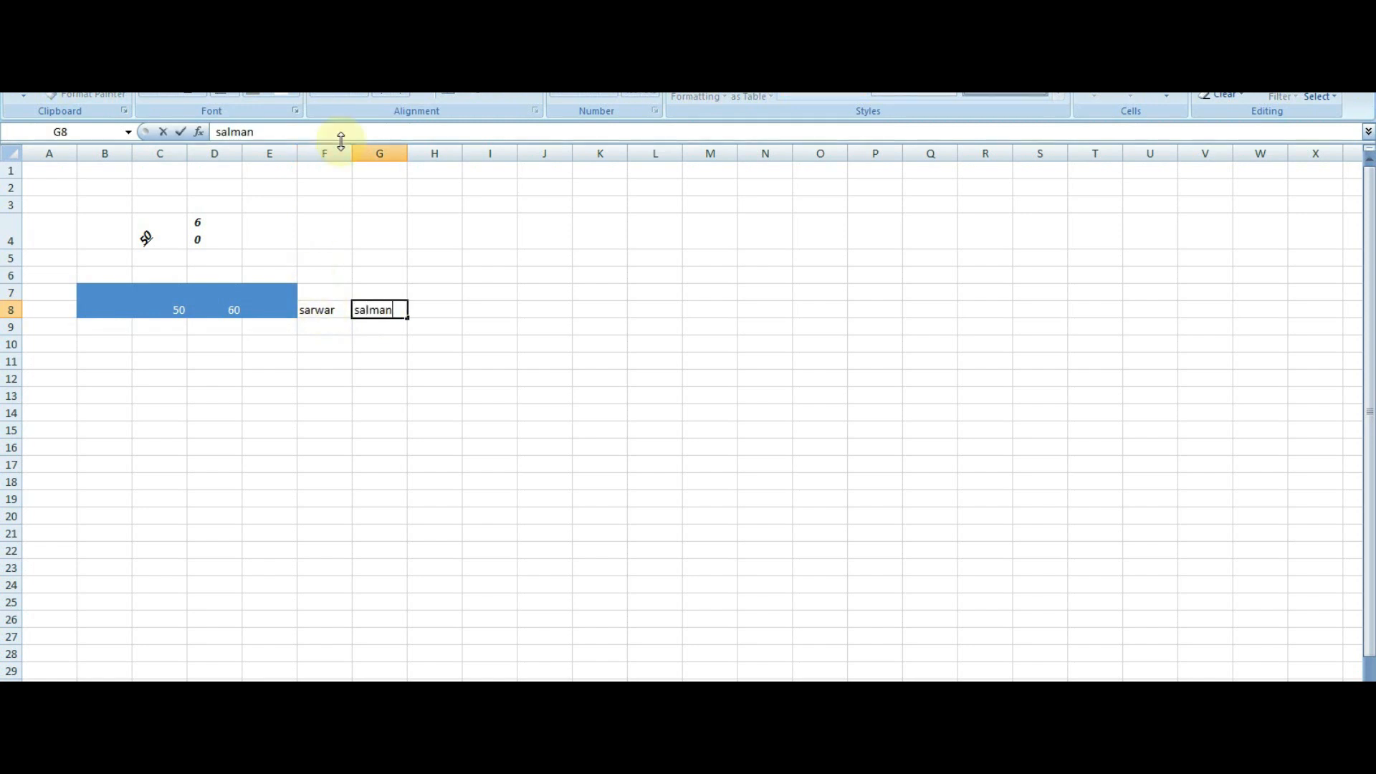
left_click(347, 169)
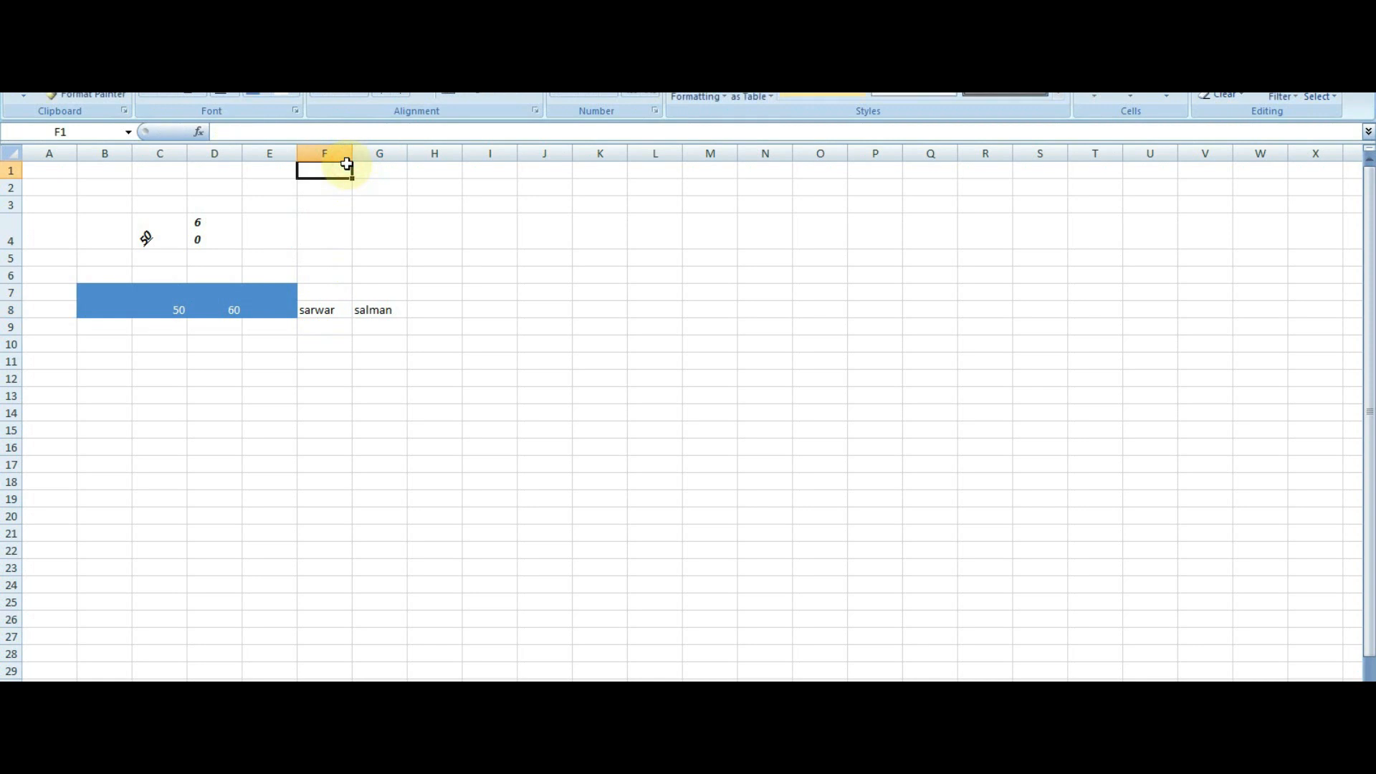
Widen columns F and G, and set the font size of the names in F8 and G8 to 26.
left_click_drag(352, 155, 544, 164)
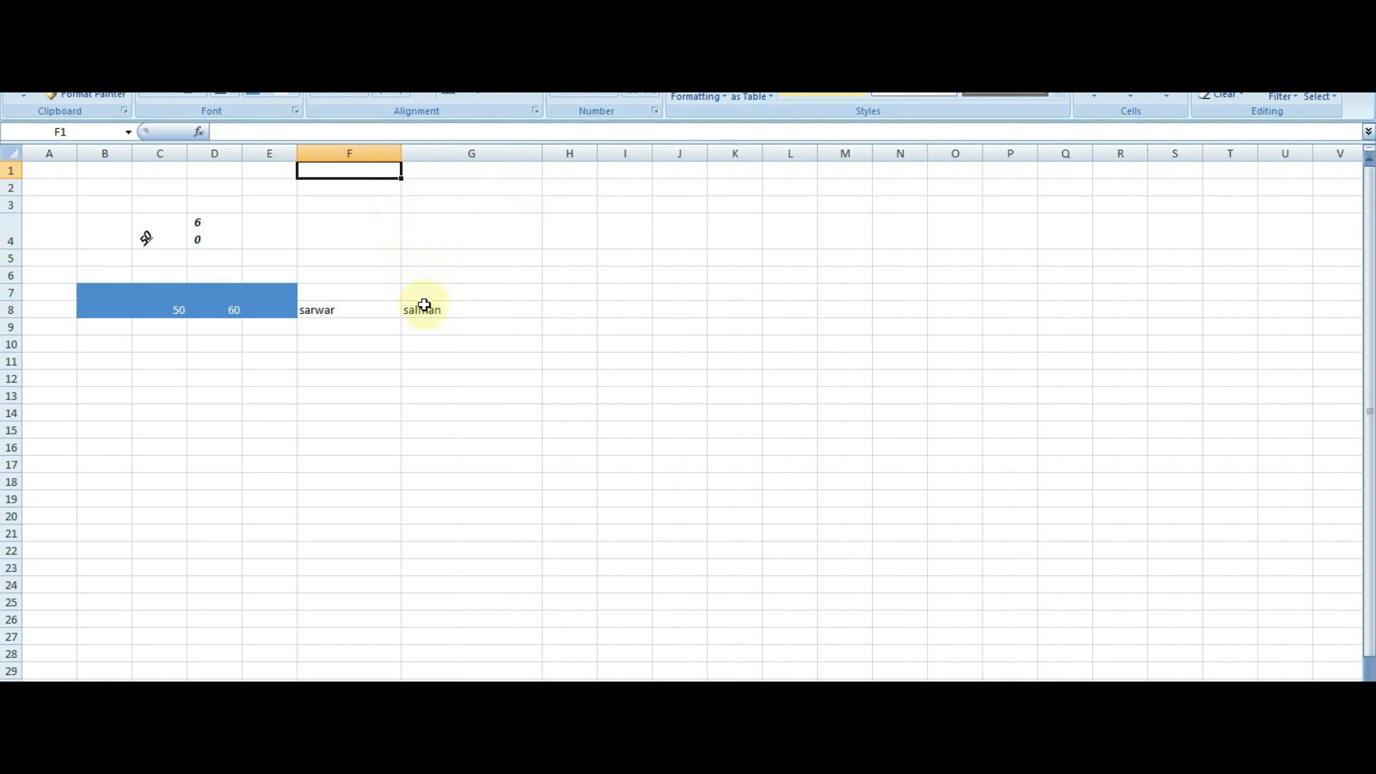
left_click(359, 308)
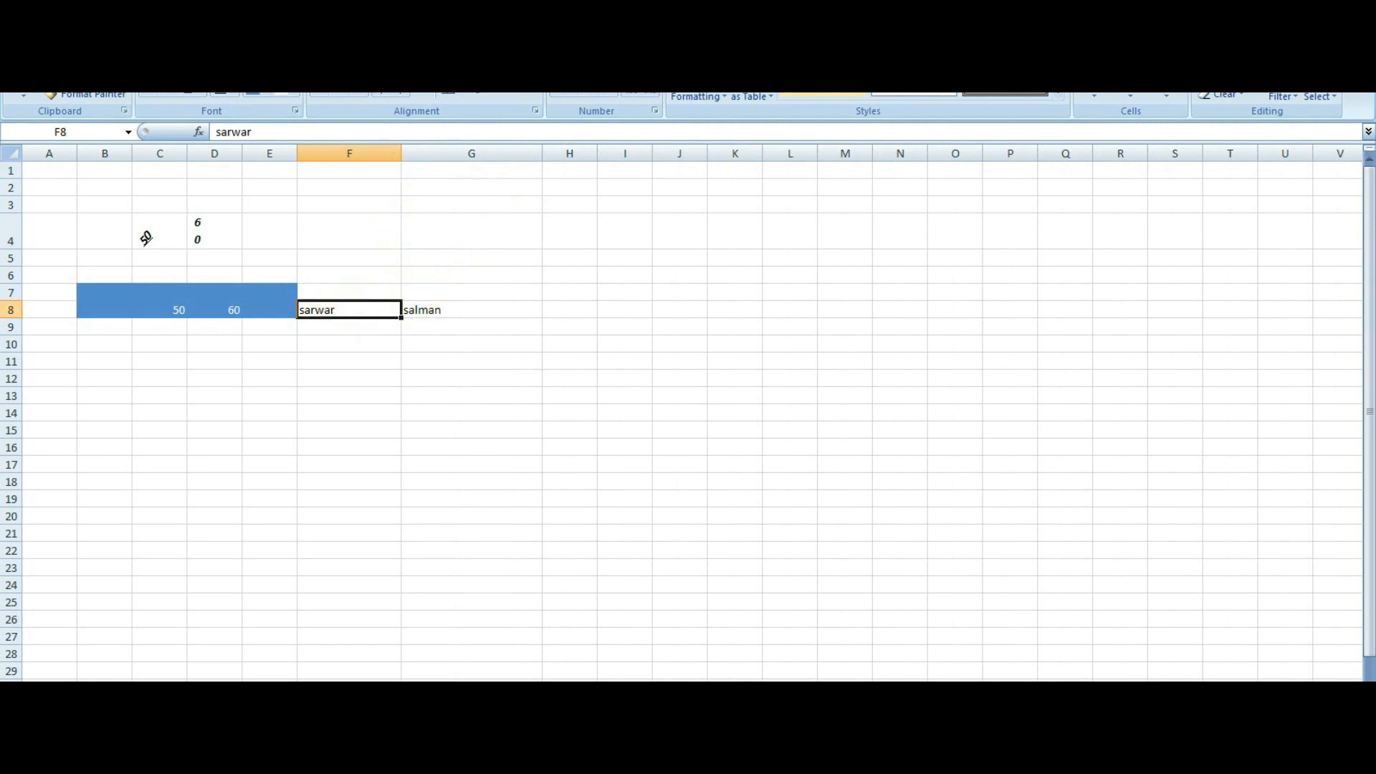
left_click(247, 67)
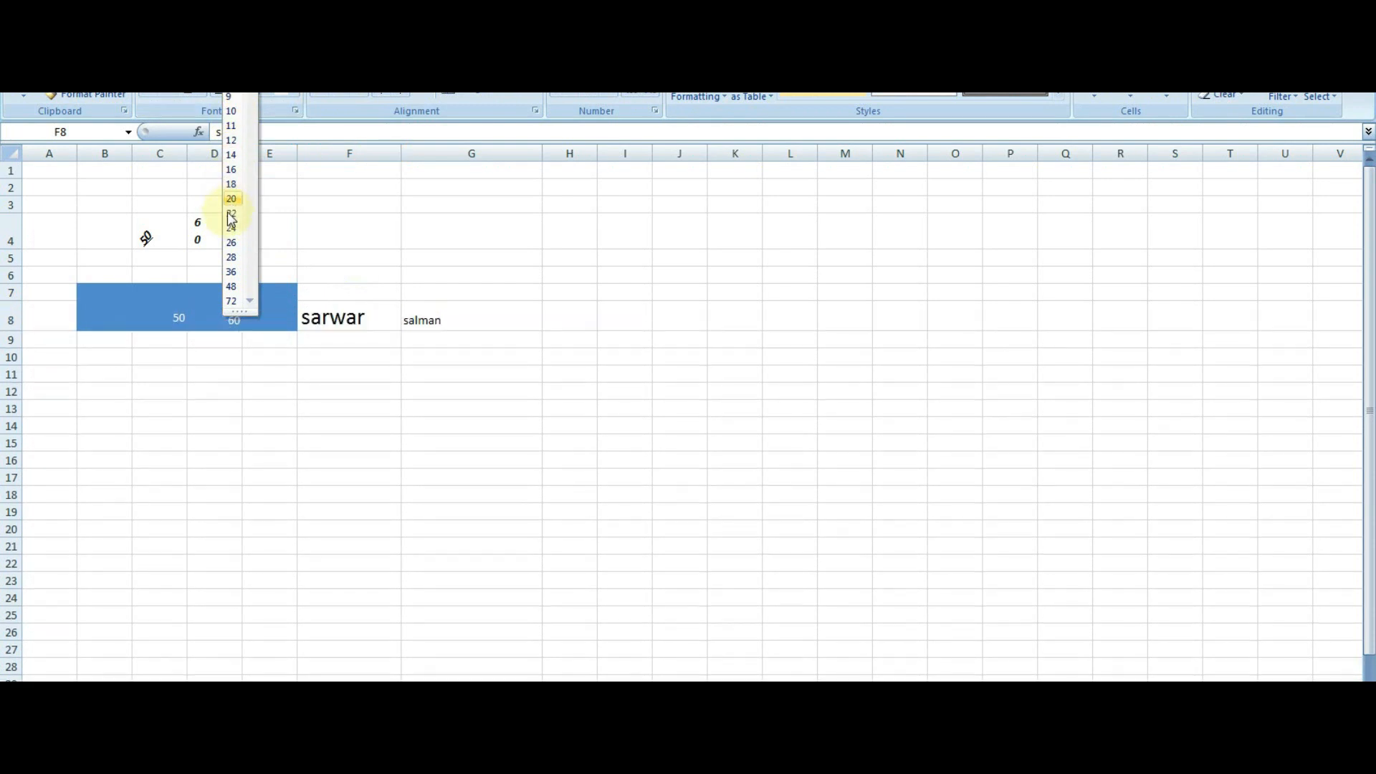
left_click(229, 248)
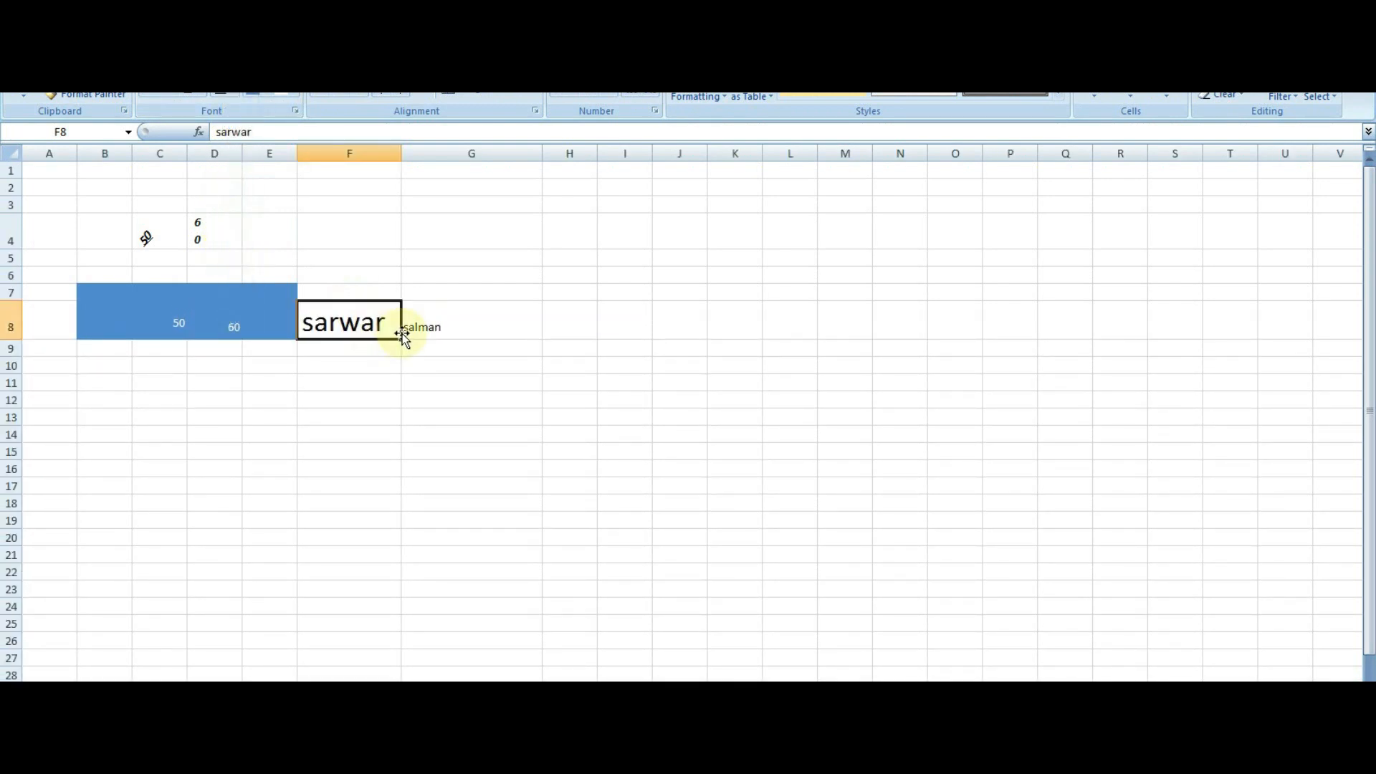
left_click(420, 326)
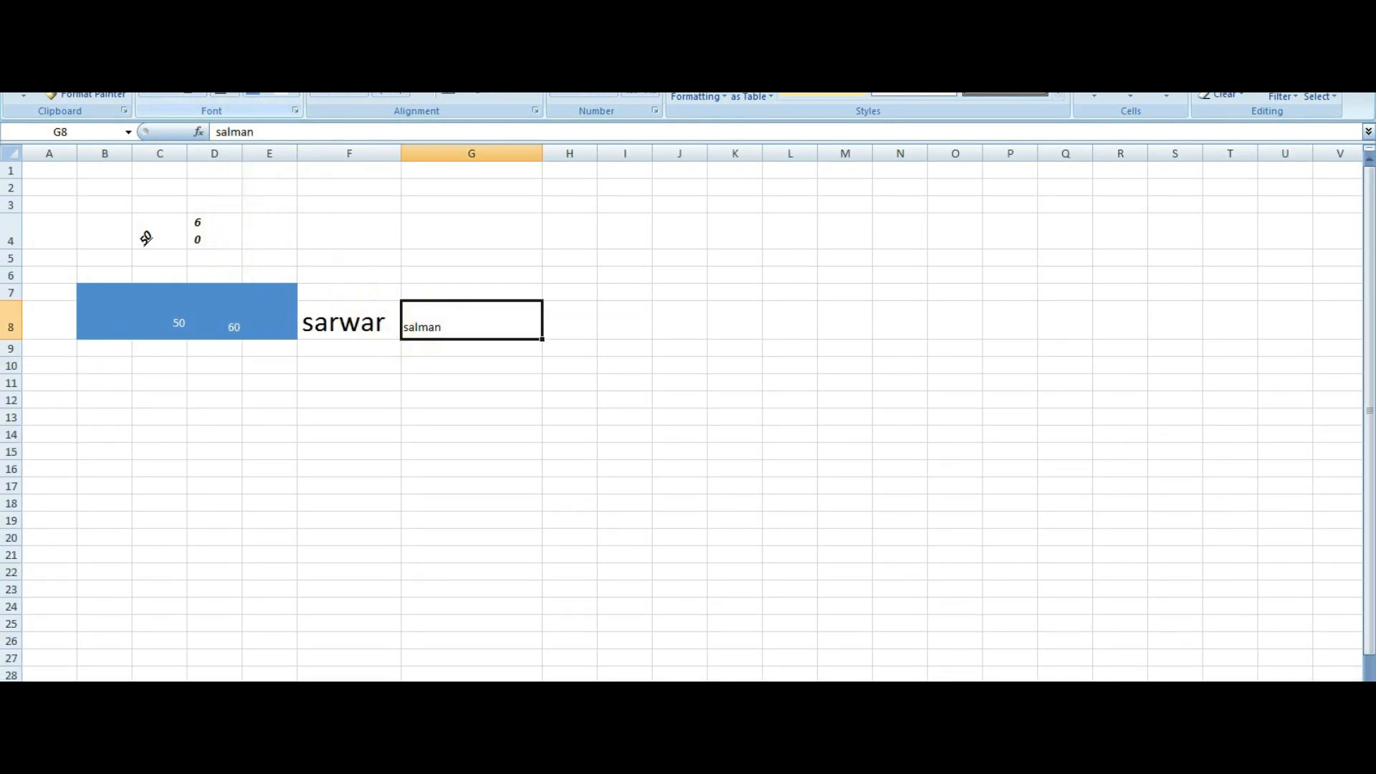
left_click(248, 67)
left_click(232, 243)
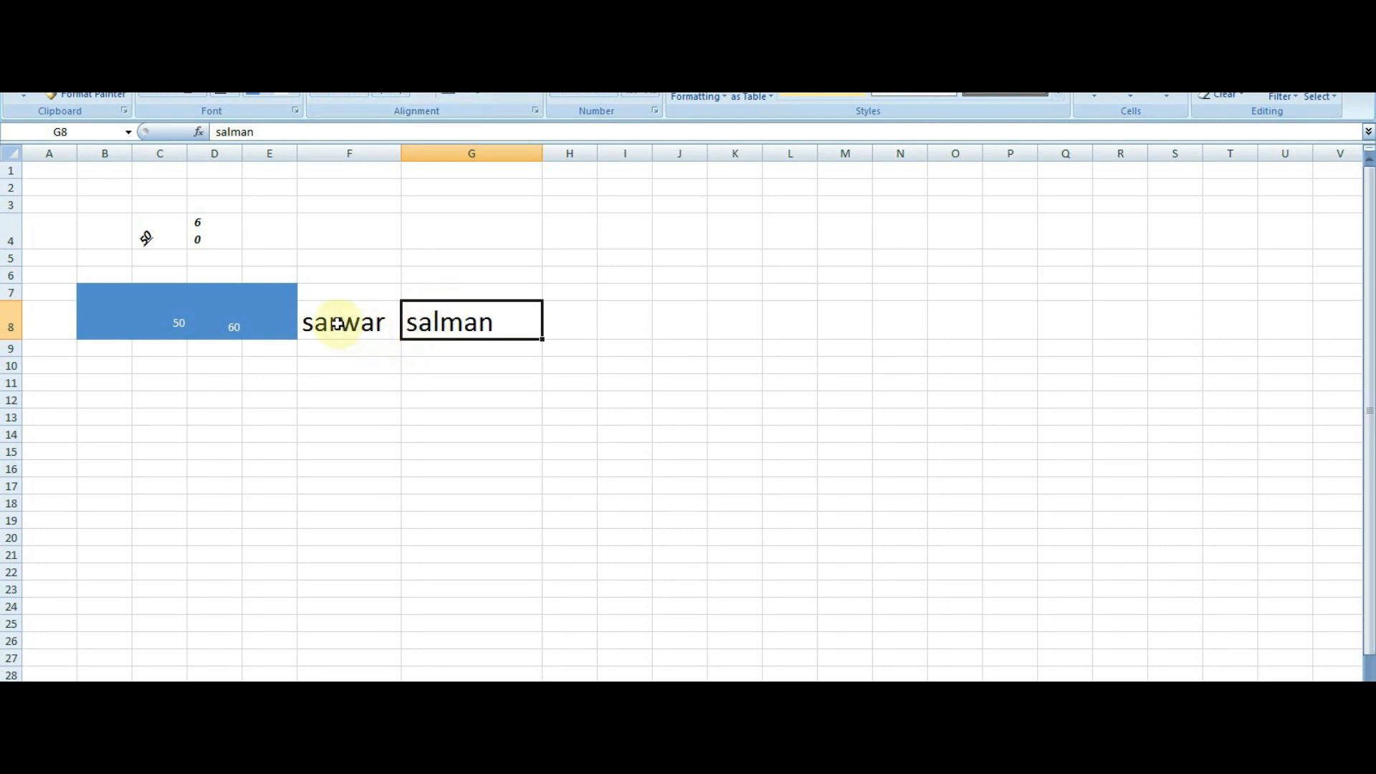
View the description of the Merge & Center command with cells E8:G8 selected.
left_click_drag(283, 324, 409, 316)
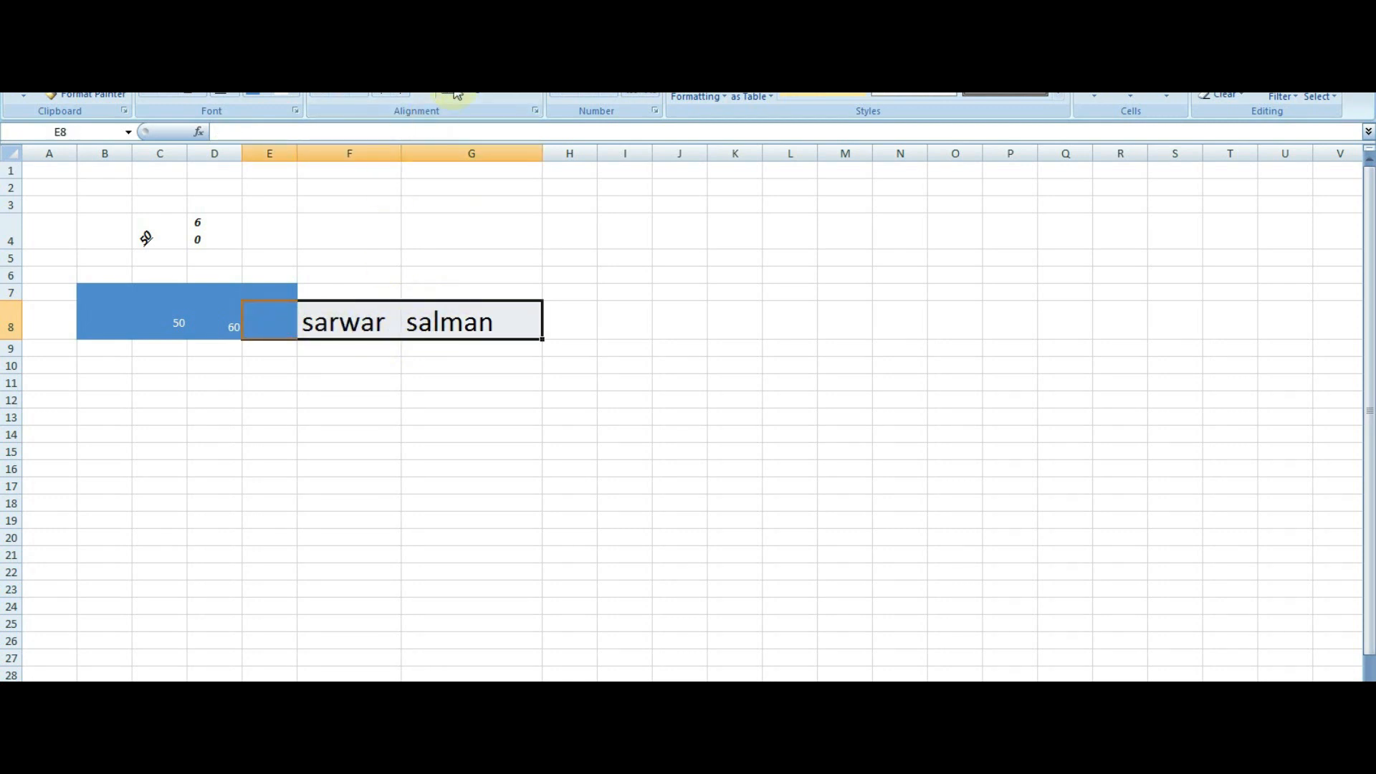
right_click(477, 68)
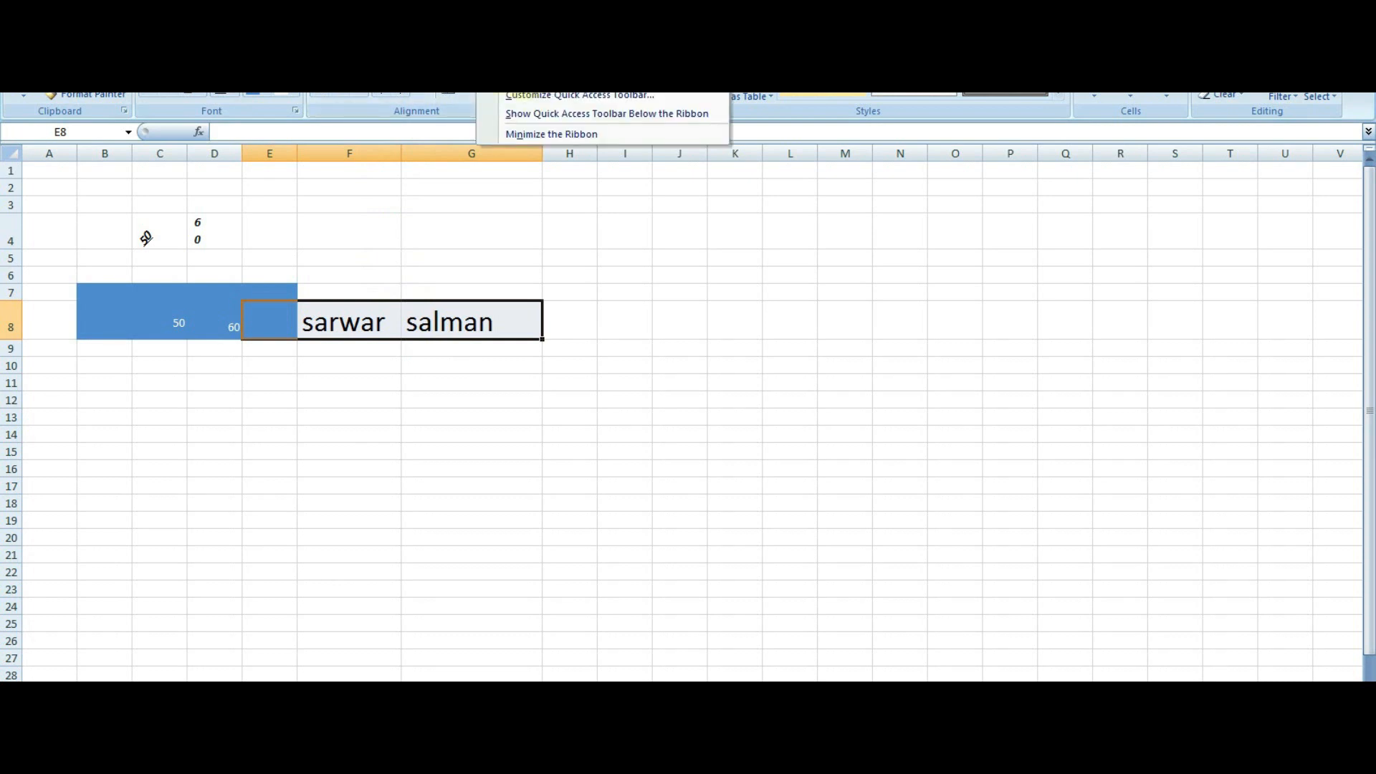
left_click(525, 79)
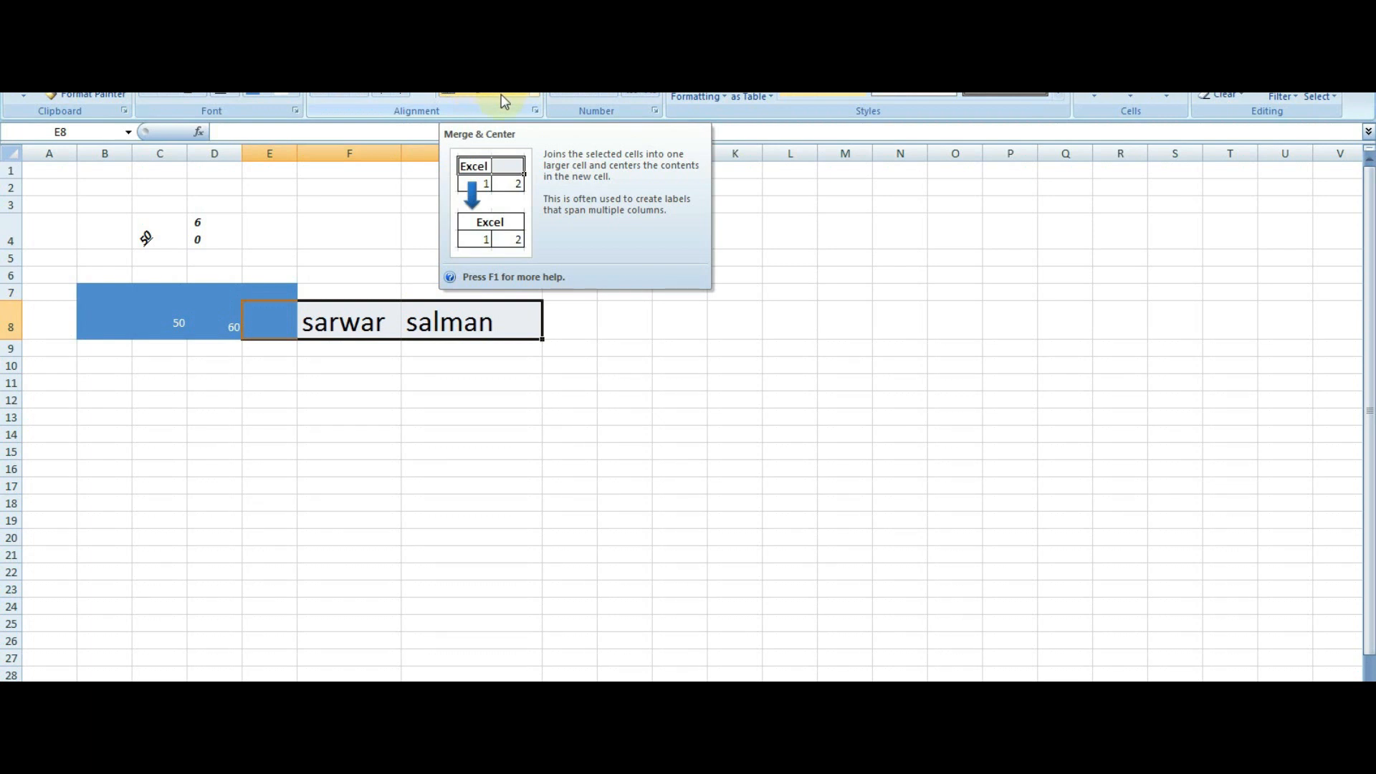
left_click(396, 403)
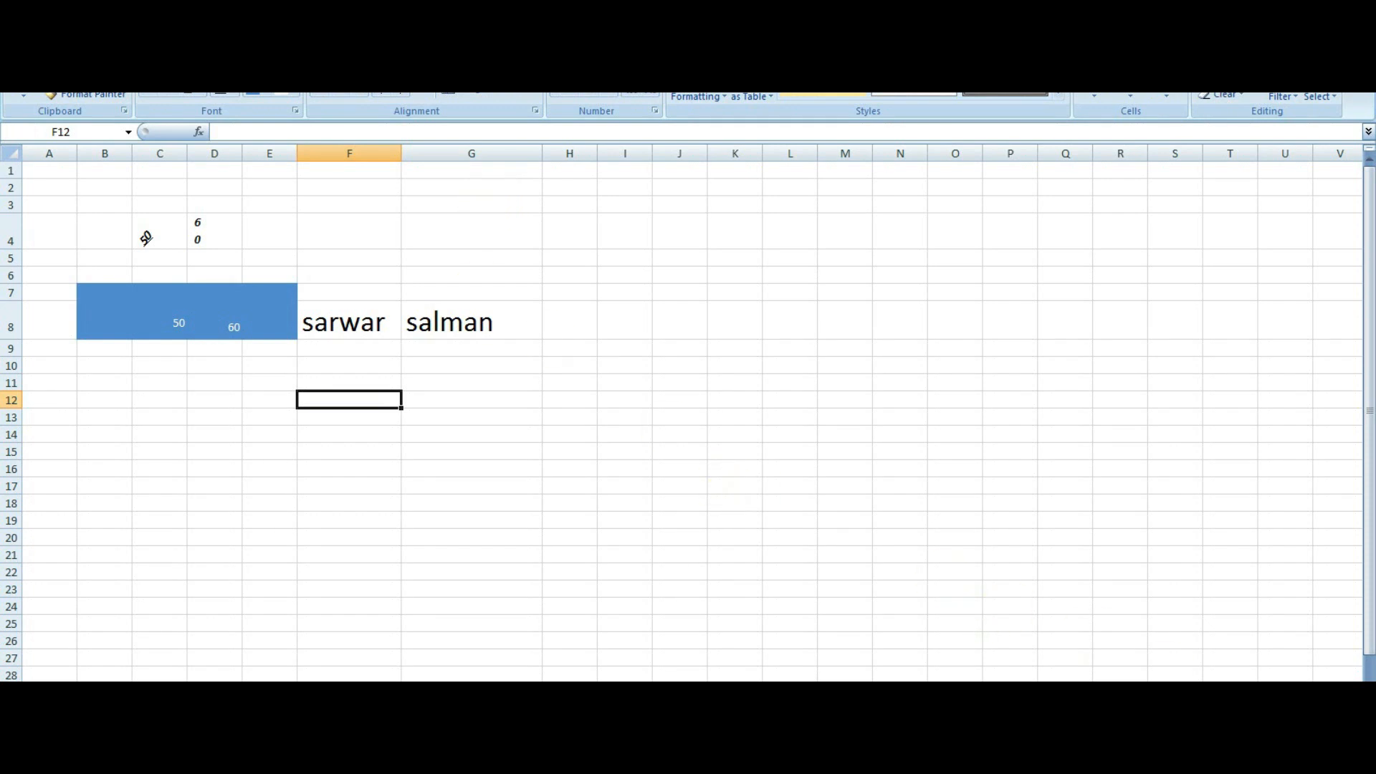
Merge and centre the cell range E1:F3 into a single cell.
left_click_drag(1299, 729, 1306, 729)
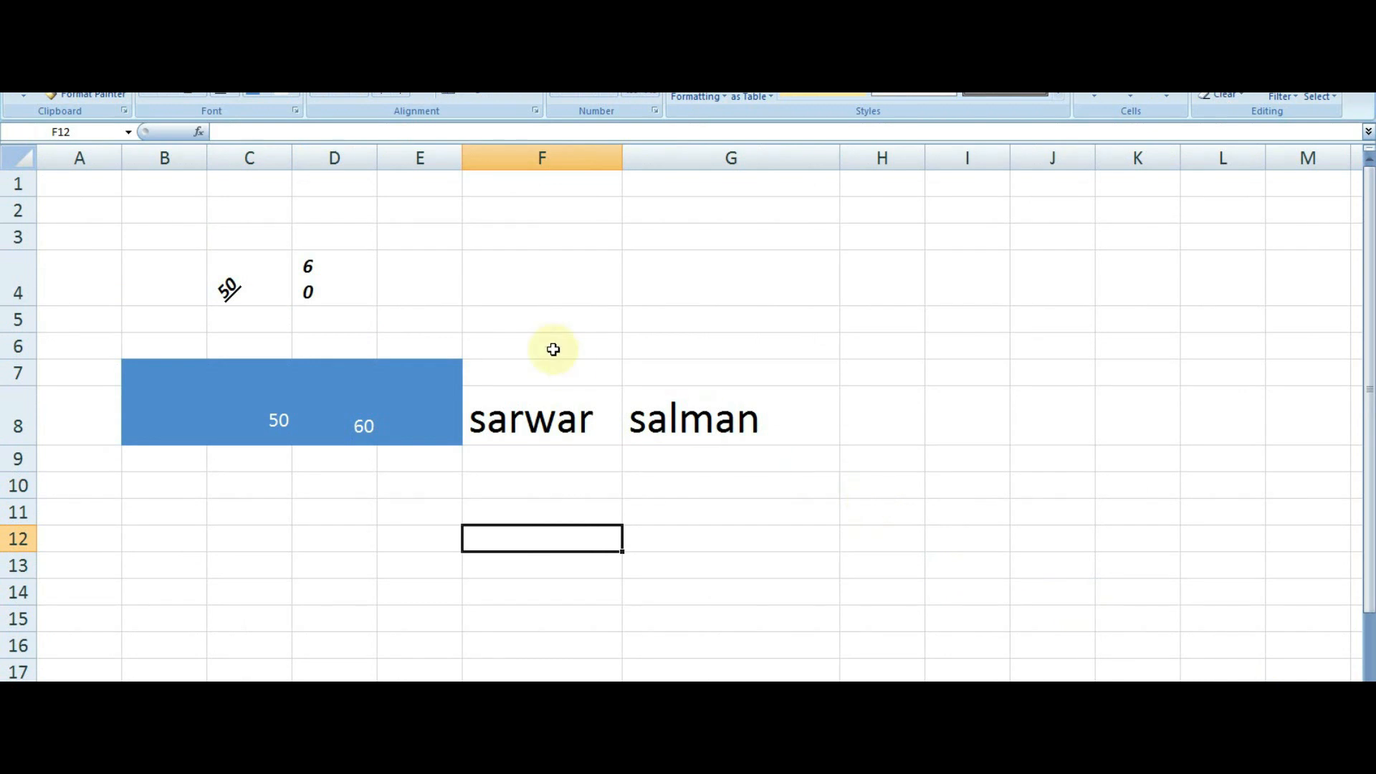
left_click_drag(377, 179, 498, 230)
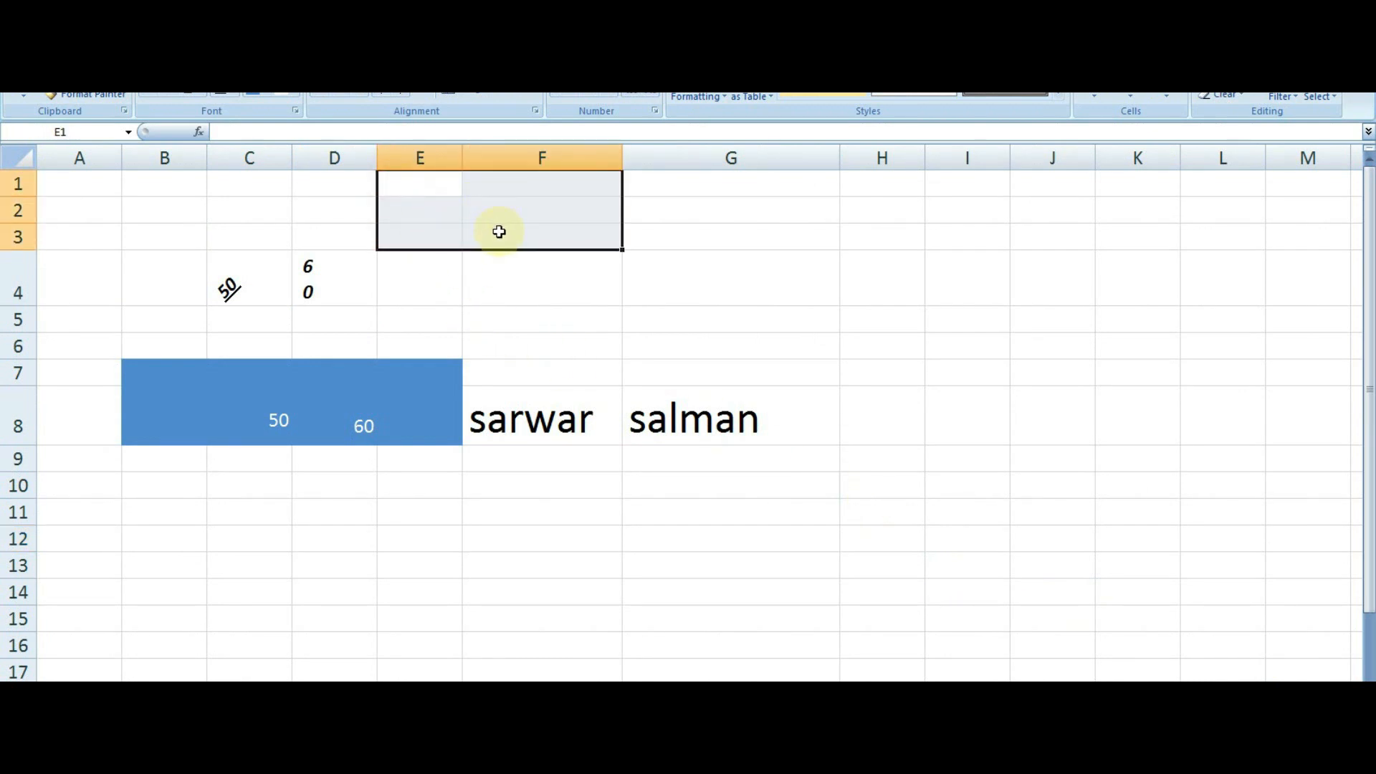
left_click(471, 96)
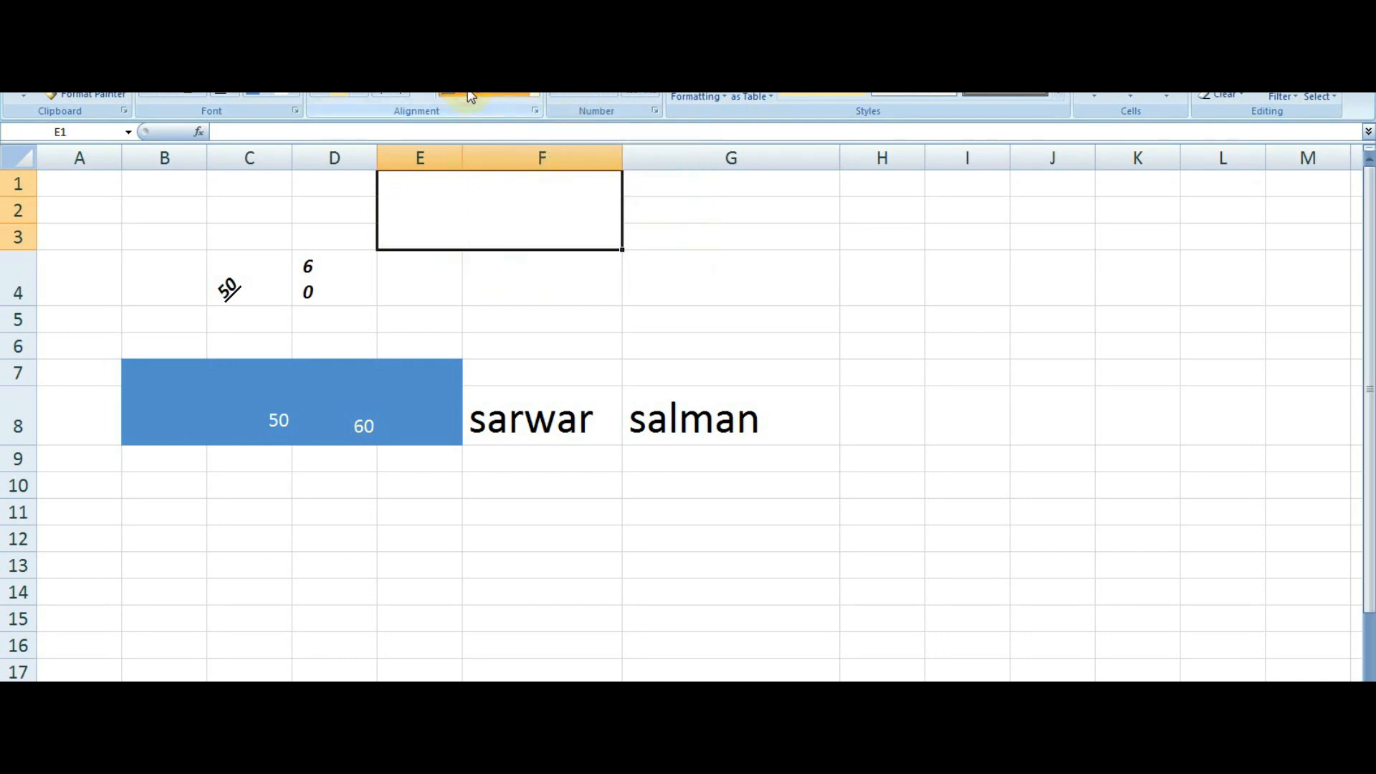
left_click(631, 184)
Enter a person's first name in the merged cell E1:F3.
left_click(473, 209)
double_click(473, 209)
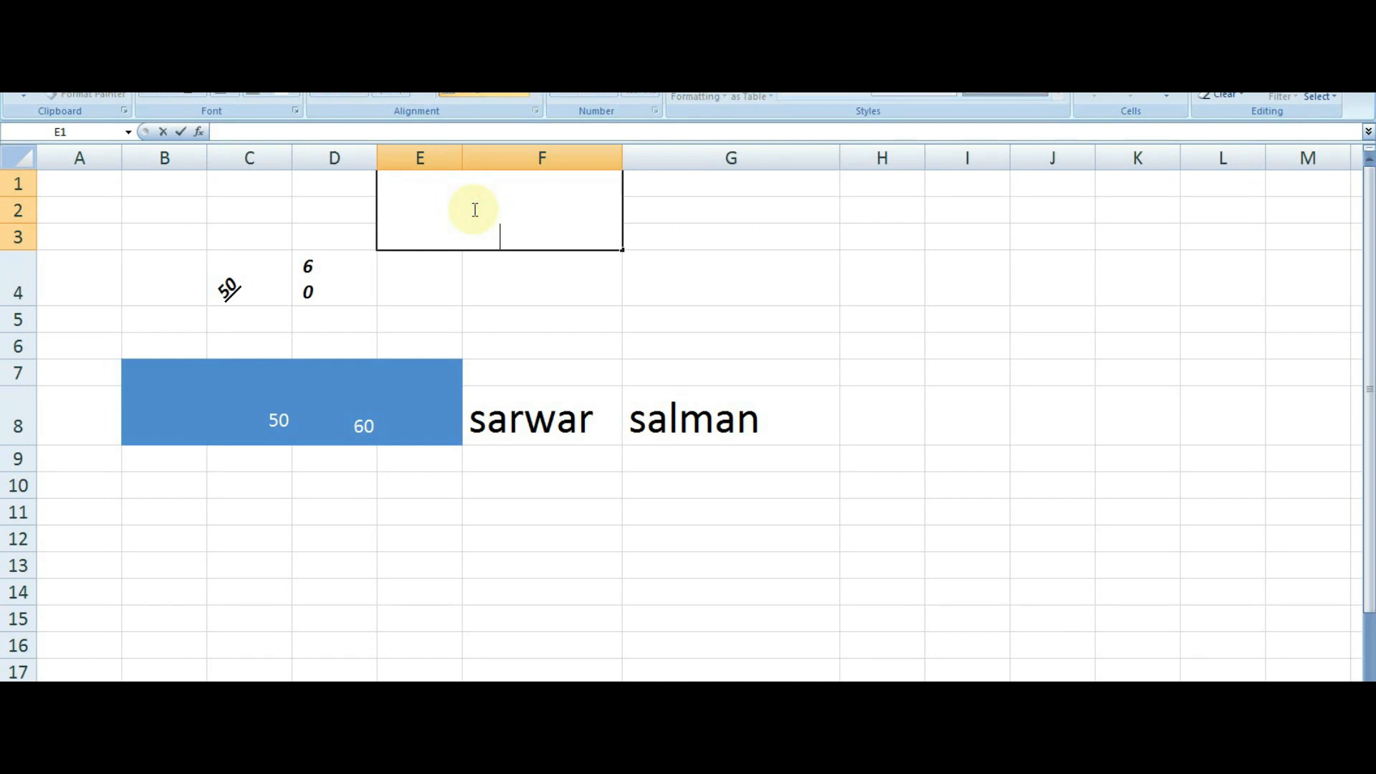
type("satrwar")
key("BackSpace")
key("BackSpace")
key("BackSpace")
key("BackSpace")
key("BackSpace")
key("BackSpace")
key("BackSpace")
type("sarwar")
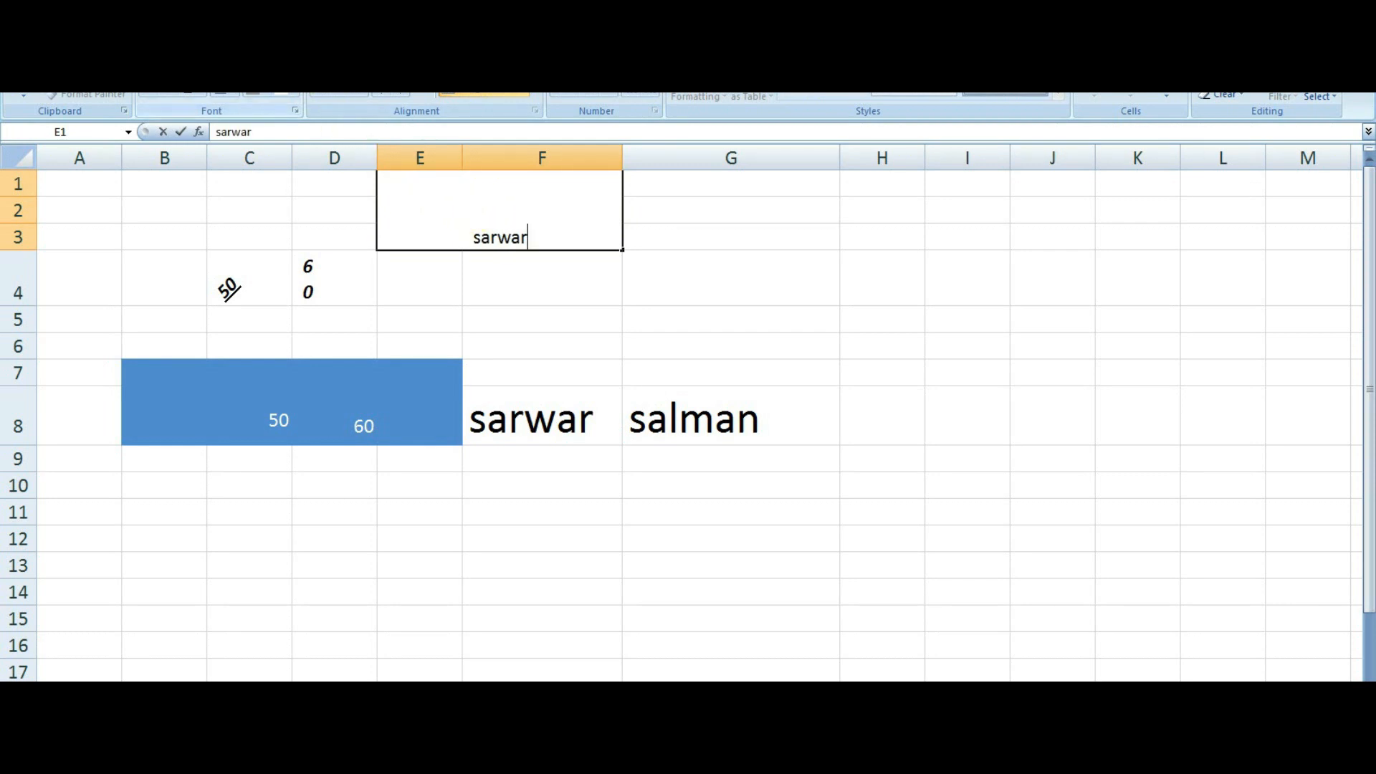
Set the font size of the name in the merged cell E1:F3 to 28.
left_click(249, 67)
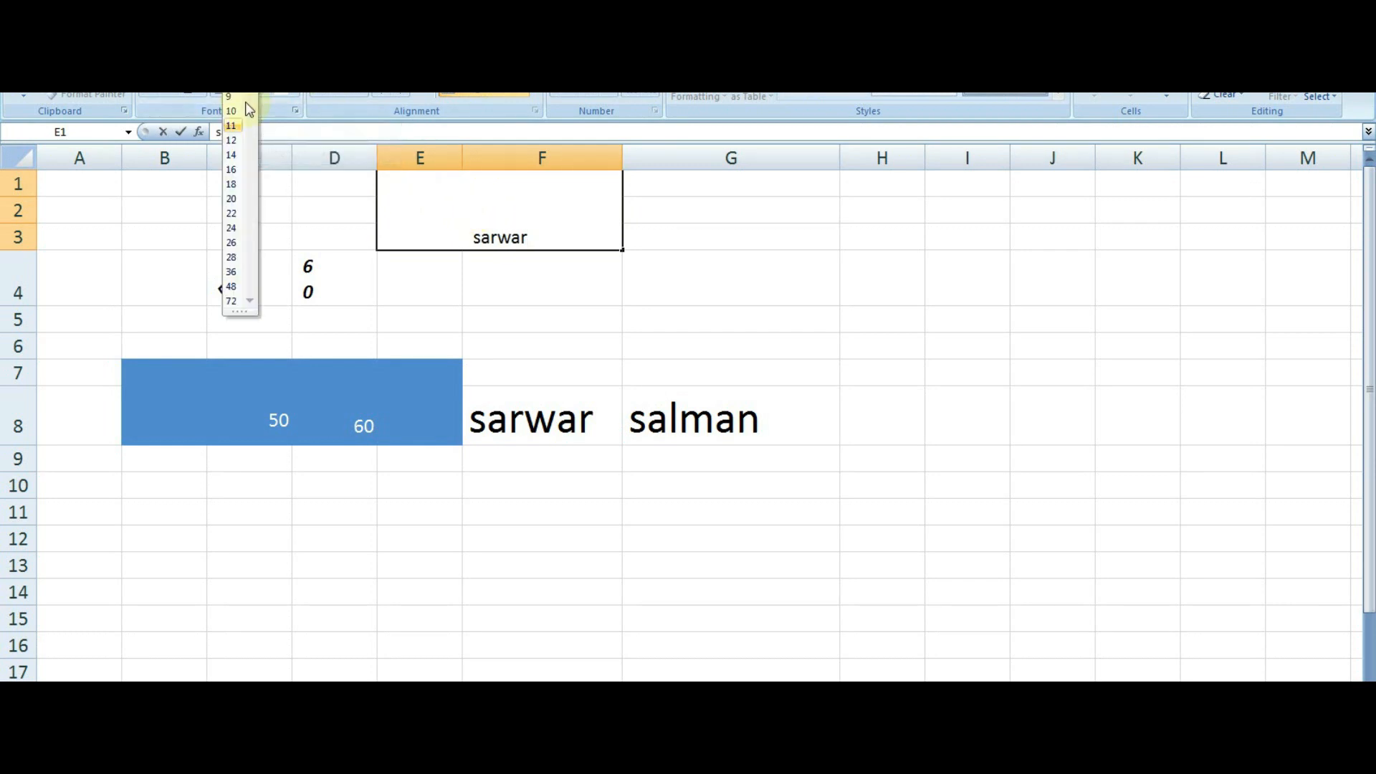
left_click(233, 257)
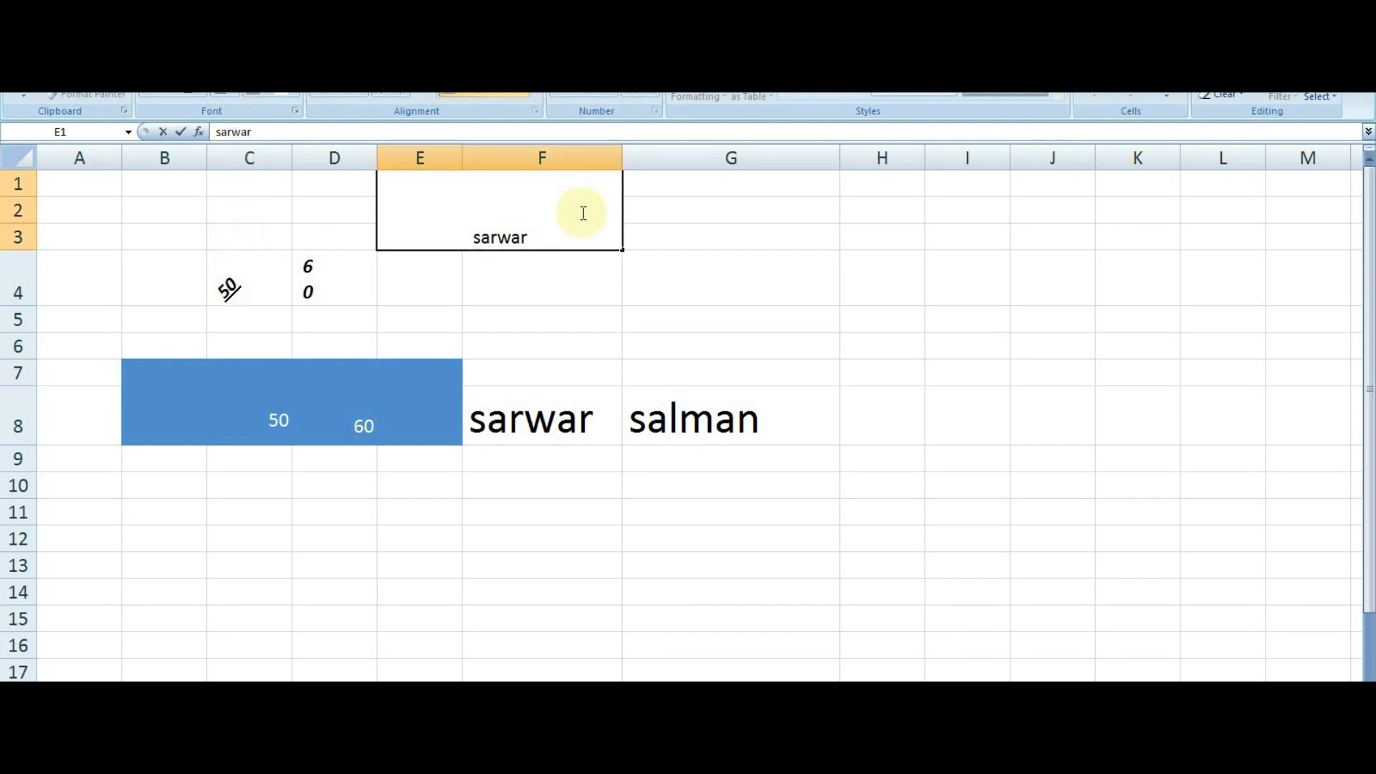
left_click_drag(539, 236, 454, 235)
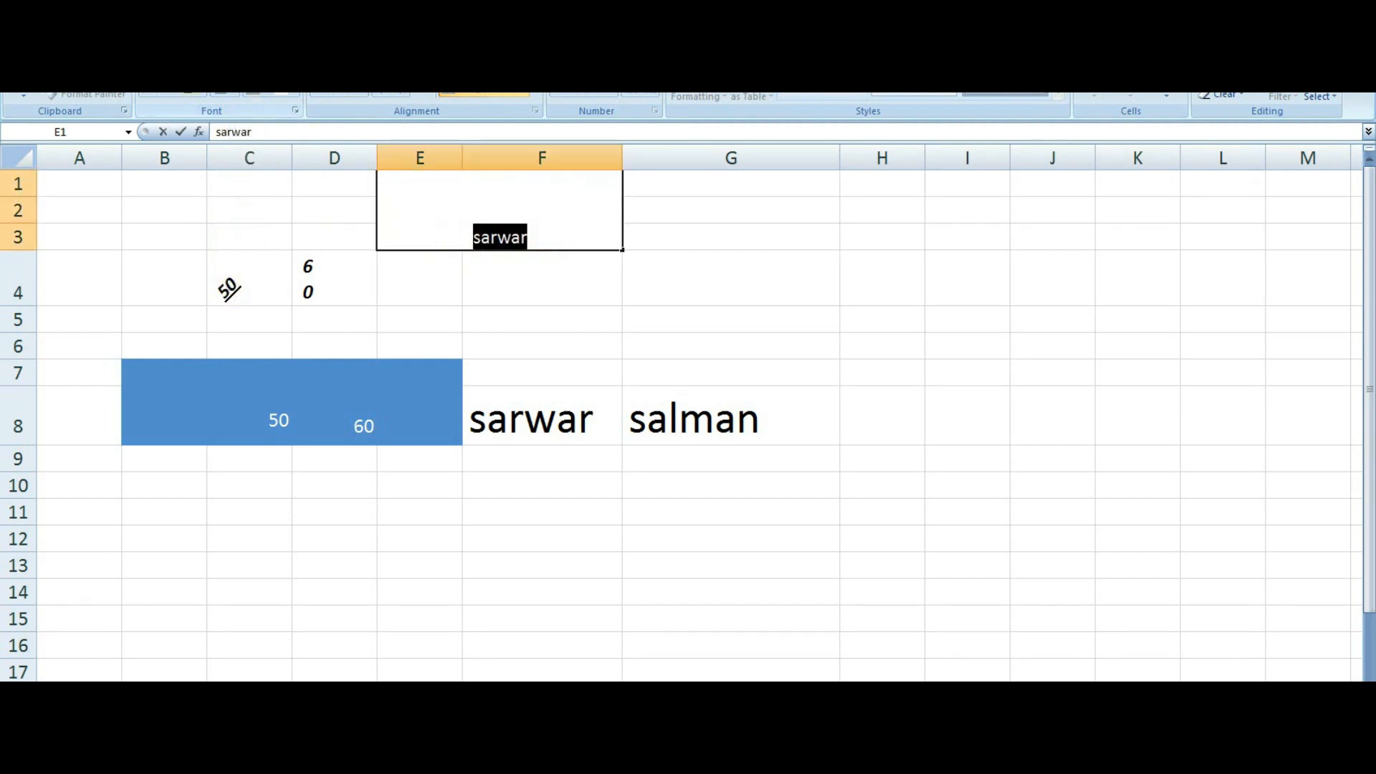
left_click(250, 67)
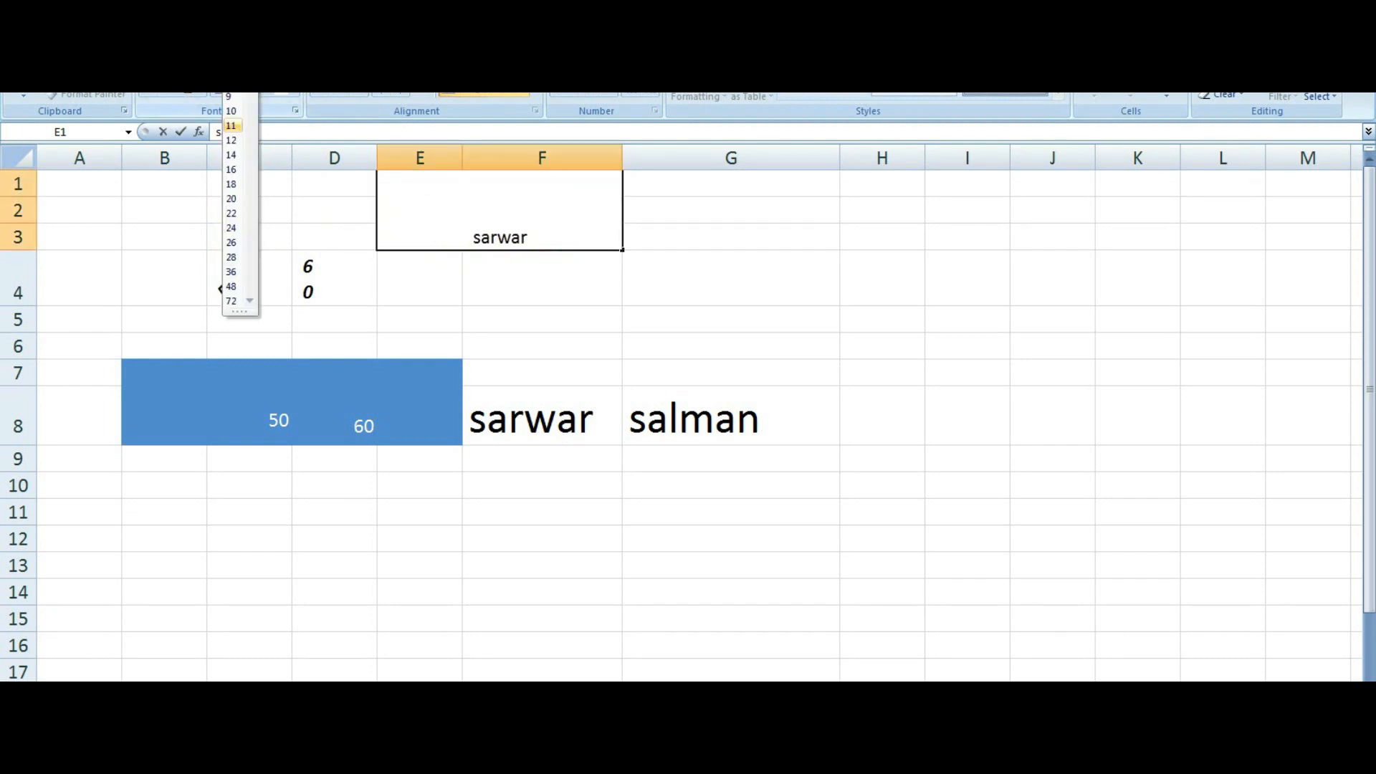
left_click(233, 258)
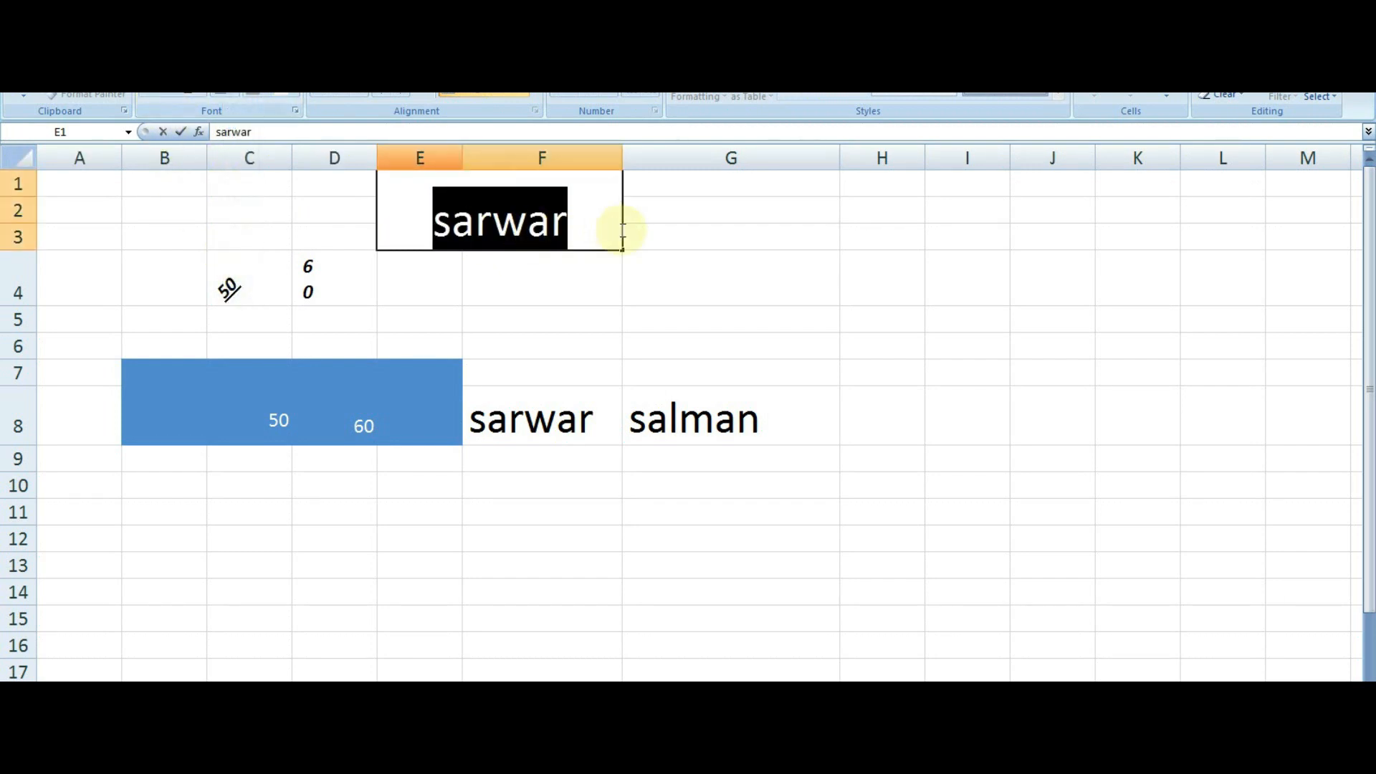
left_click(624, 299)
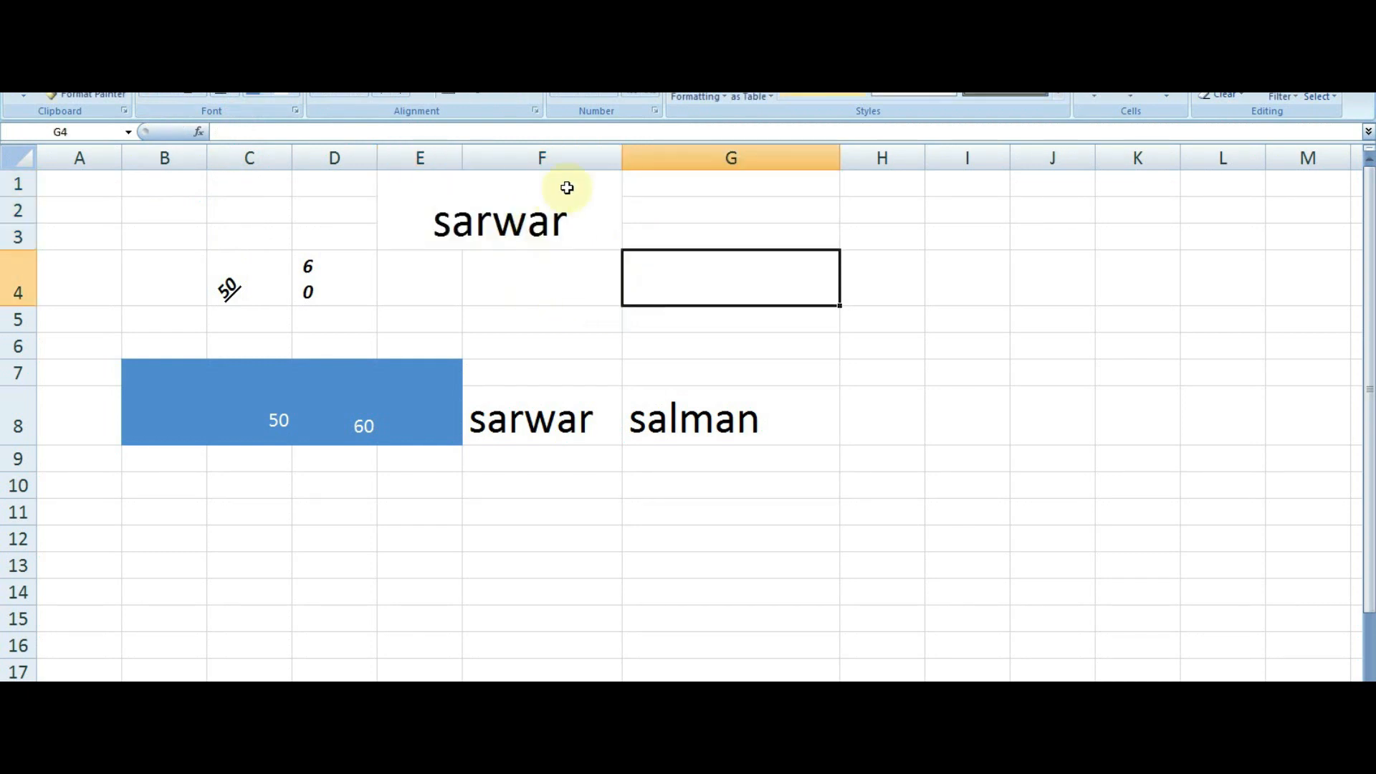
left_click(544, 210)
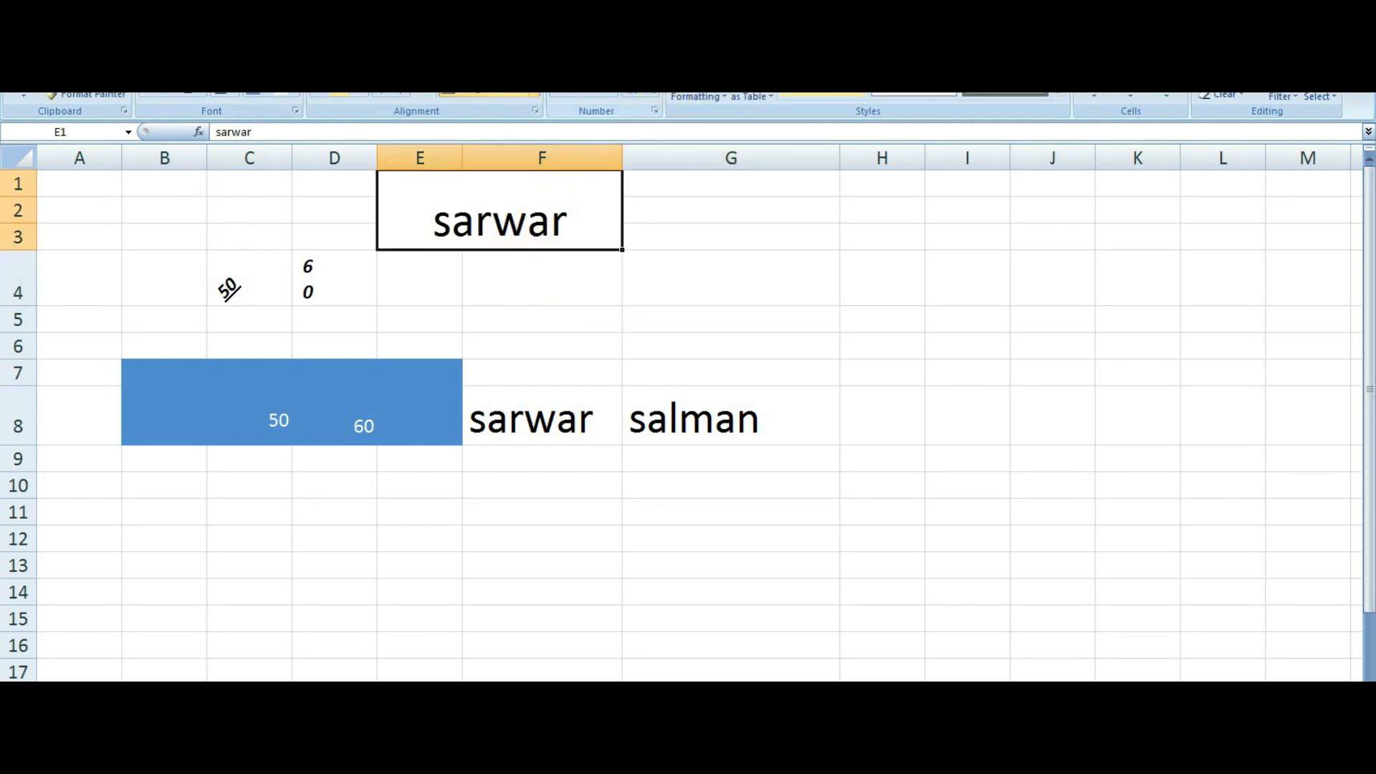
left_click(657, 100)
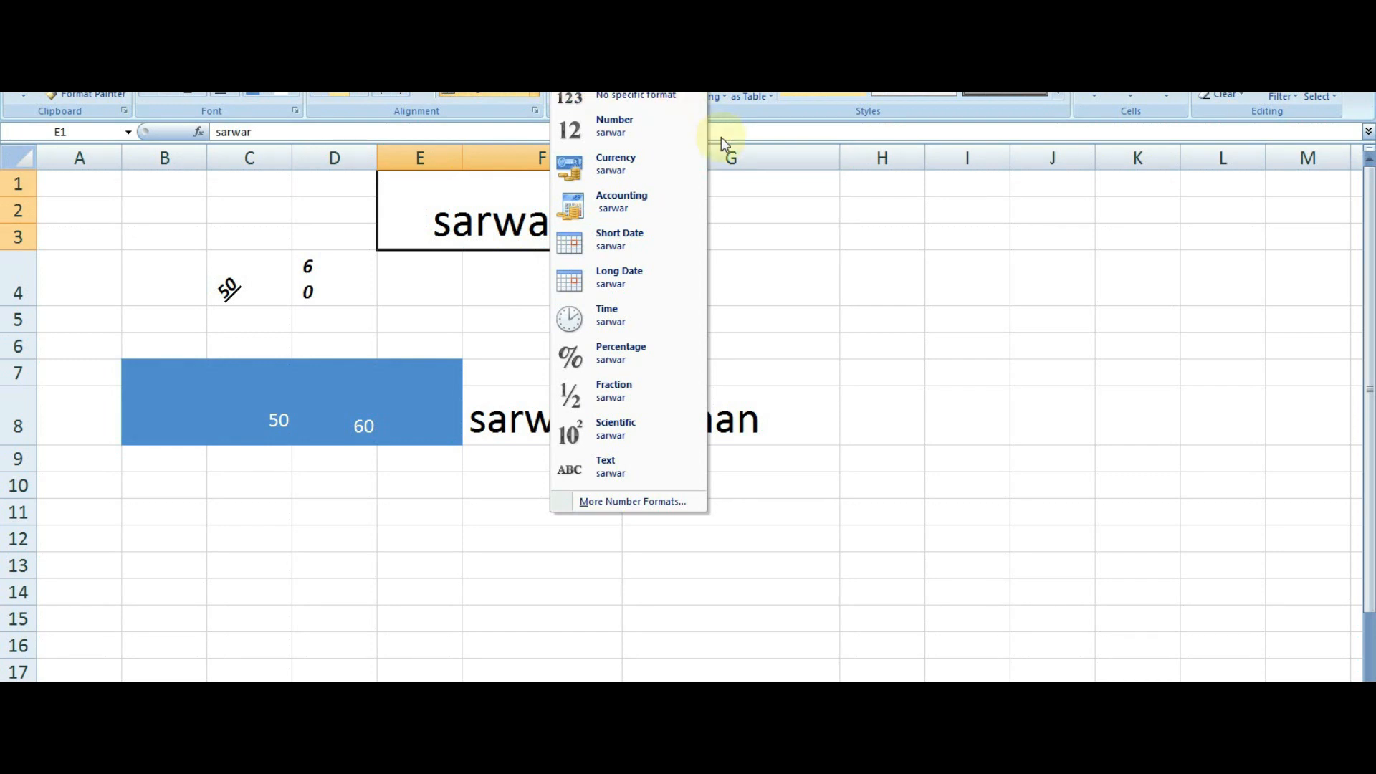
left_click(846, 213)
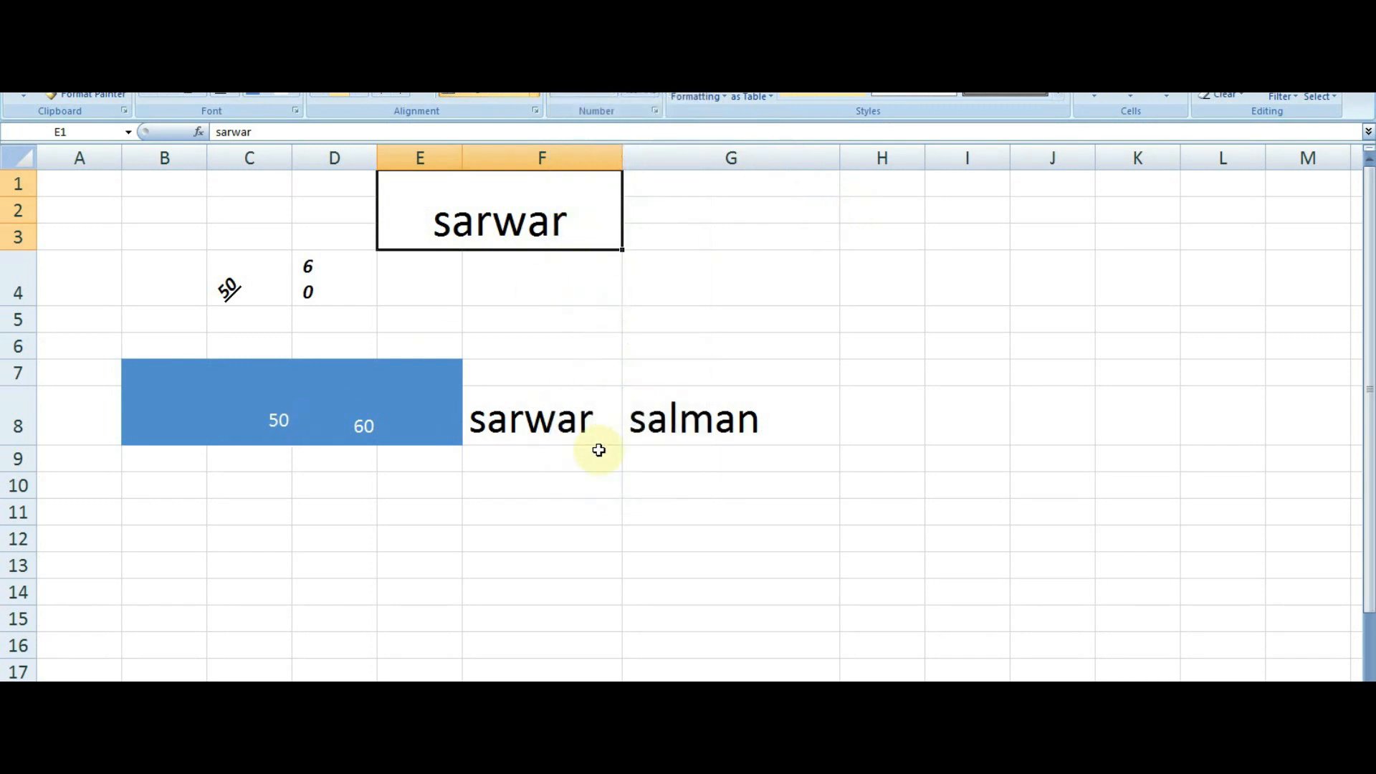
Enter 500, 600 and 700 in cells H4, H5 and H6.
left_click(880, 281)
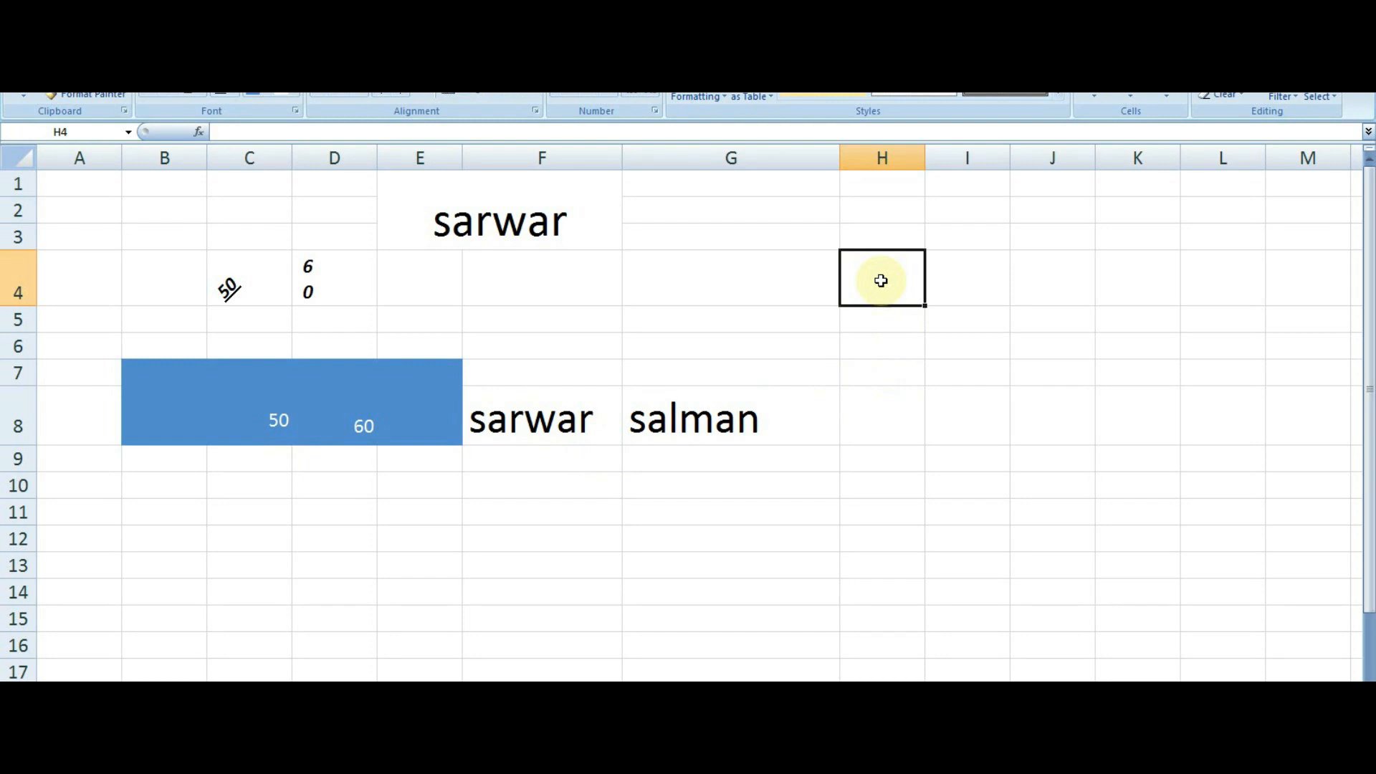
type("500")
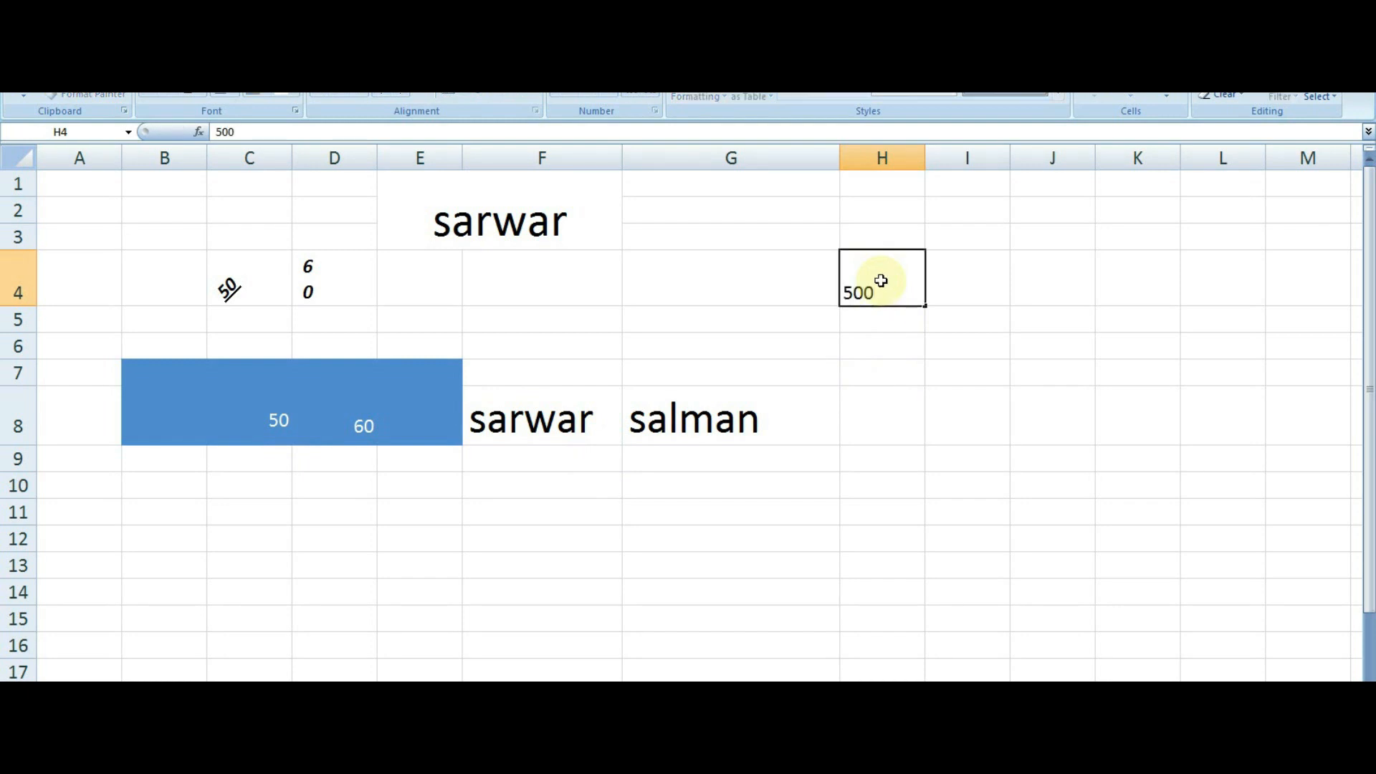
key("Return")
type("600")
key("Return")
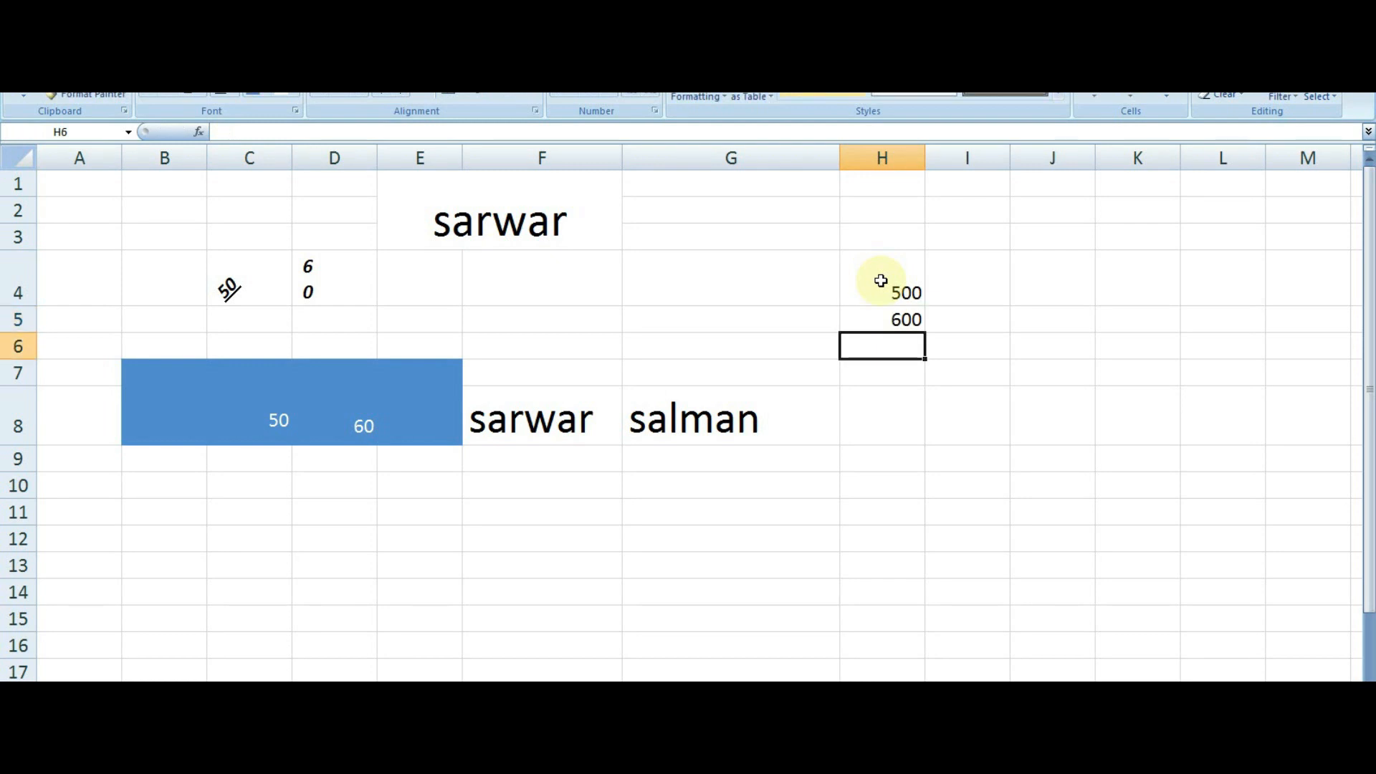
type("700")
key("Return")
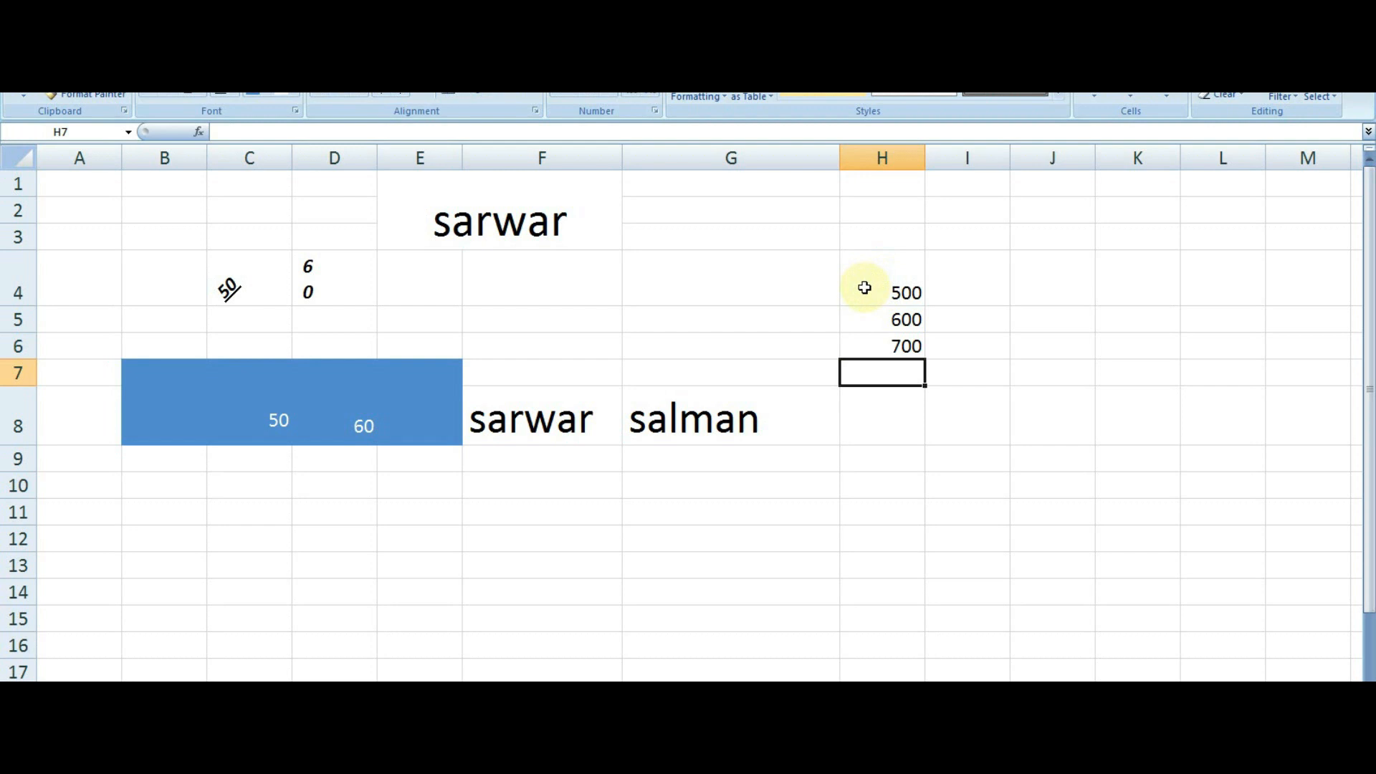
Apply the Number format to cells H4:H6, and switch them to the Currency format.
left_click_drag(864, 287, 894, 344)
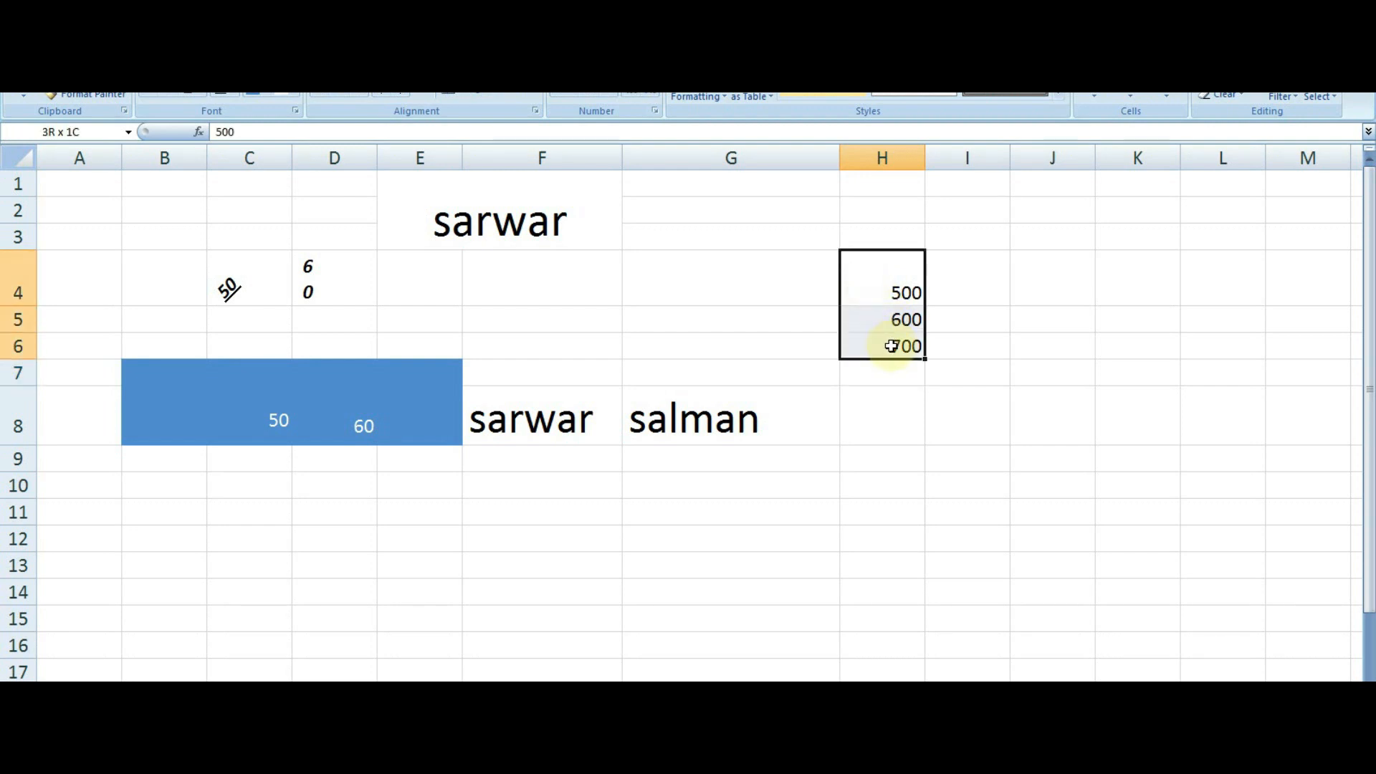
left_click(651, 100)
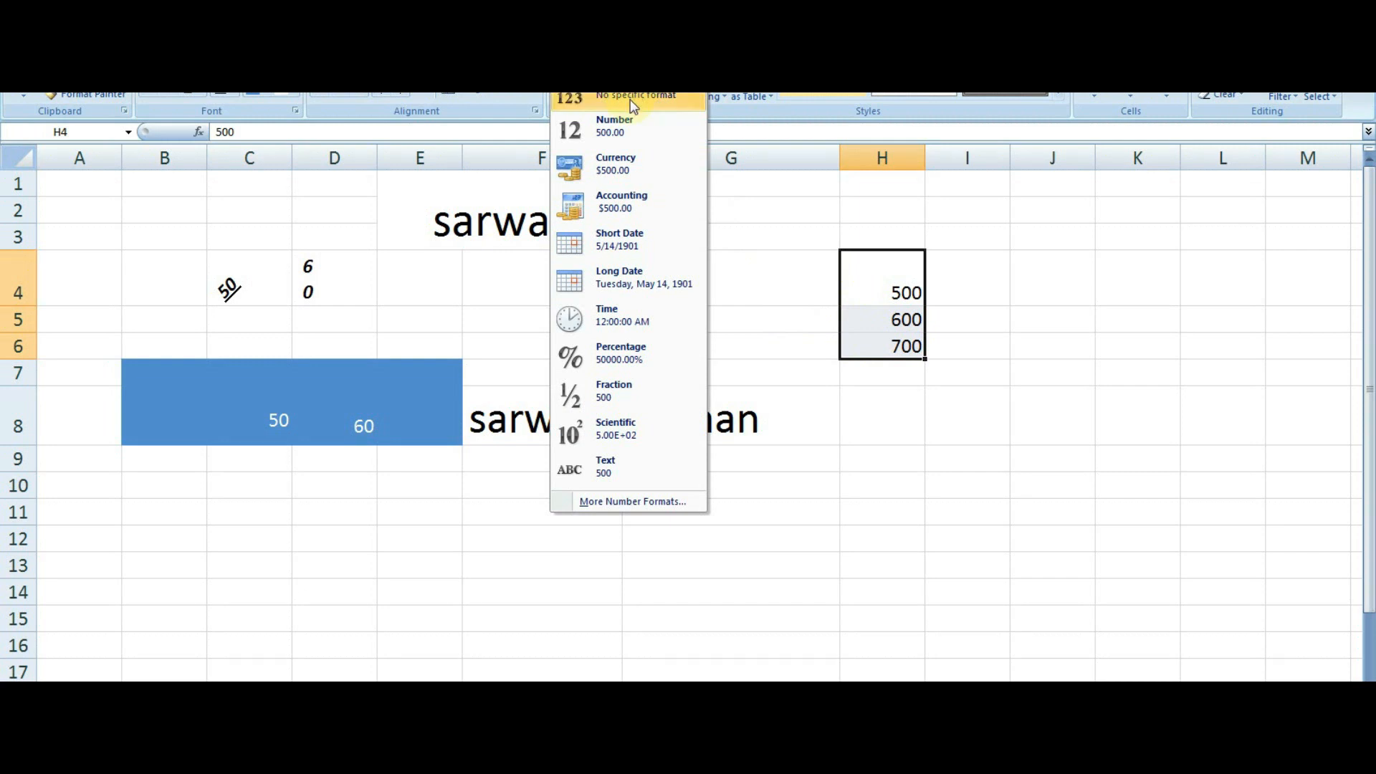
left_click(628, 127)
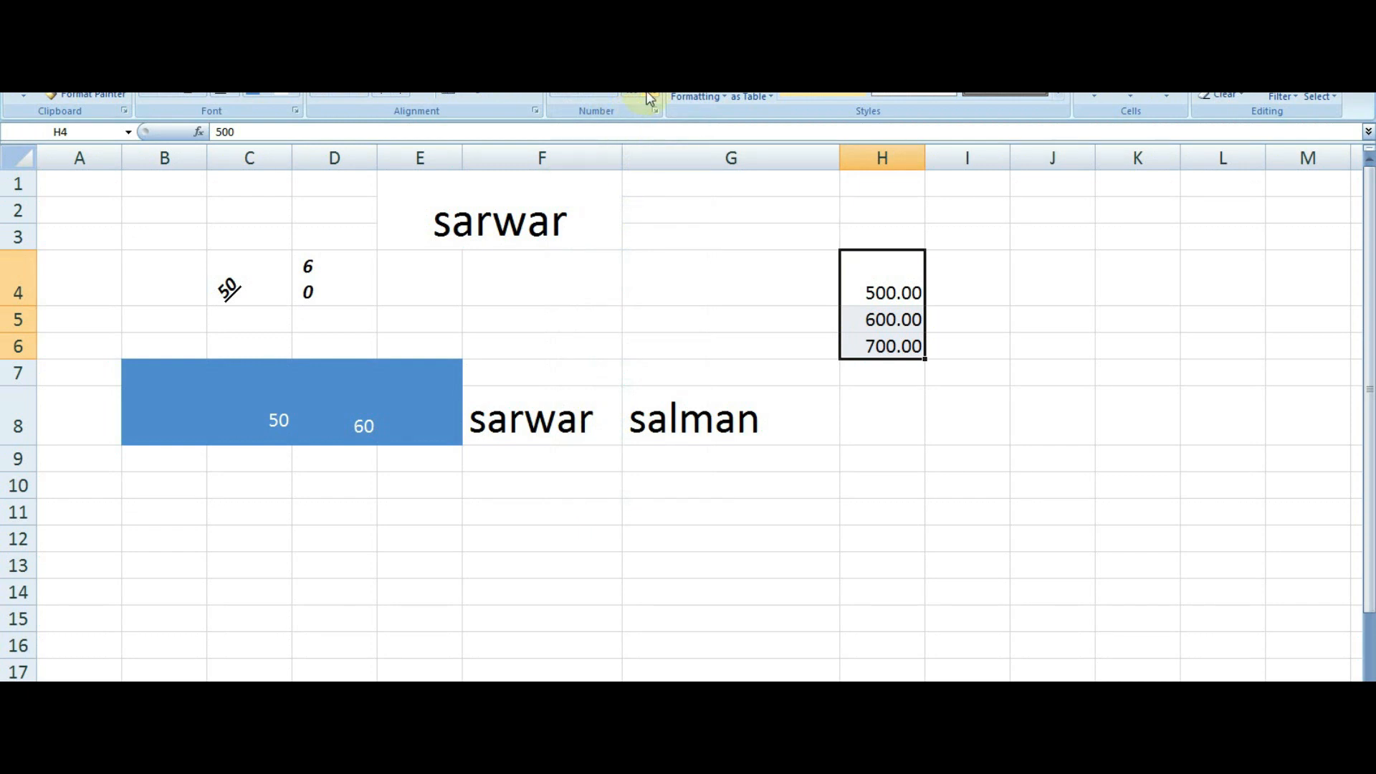
left_click(650, 96)
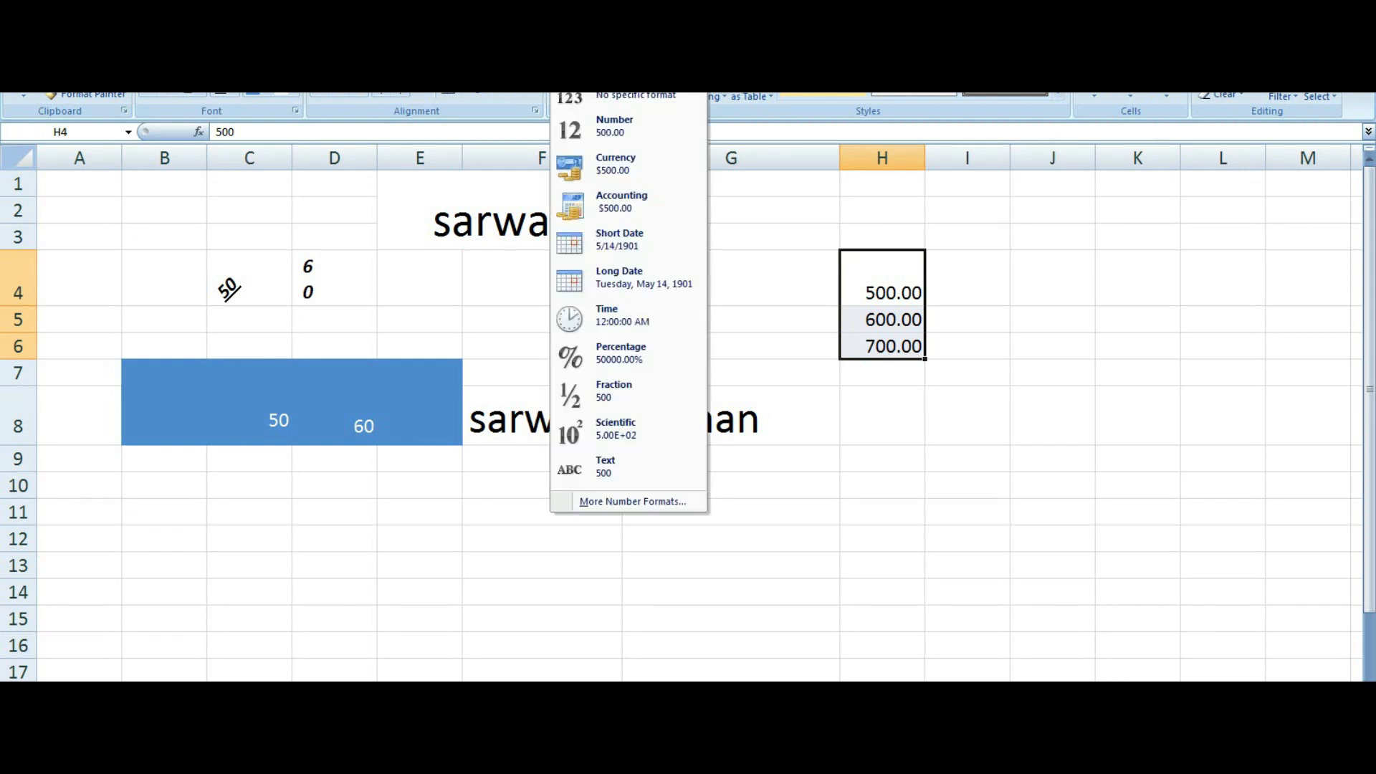
left_click(635, 163)
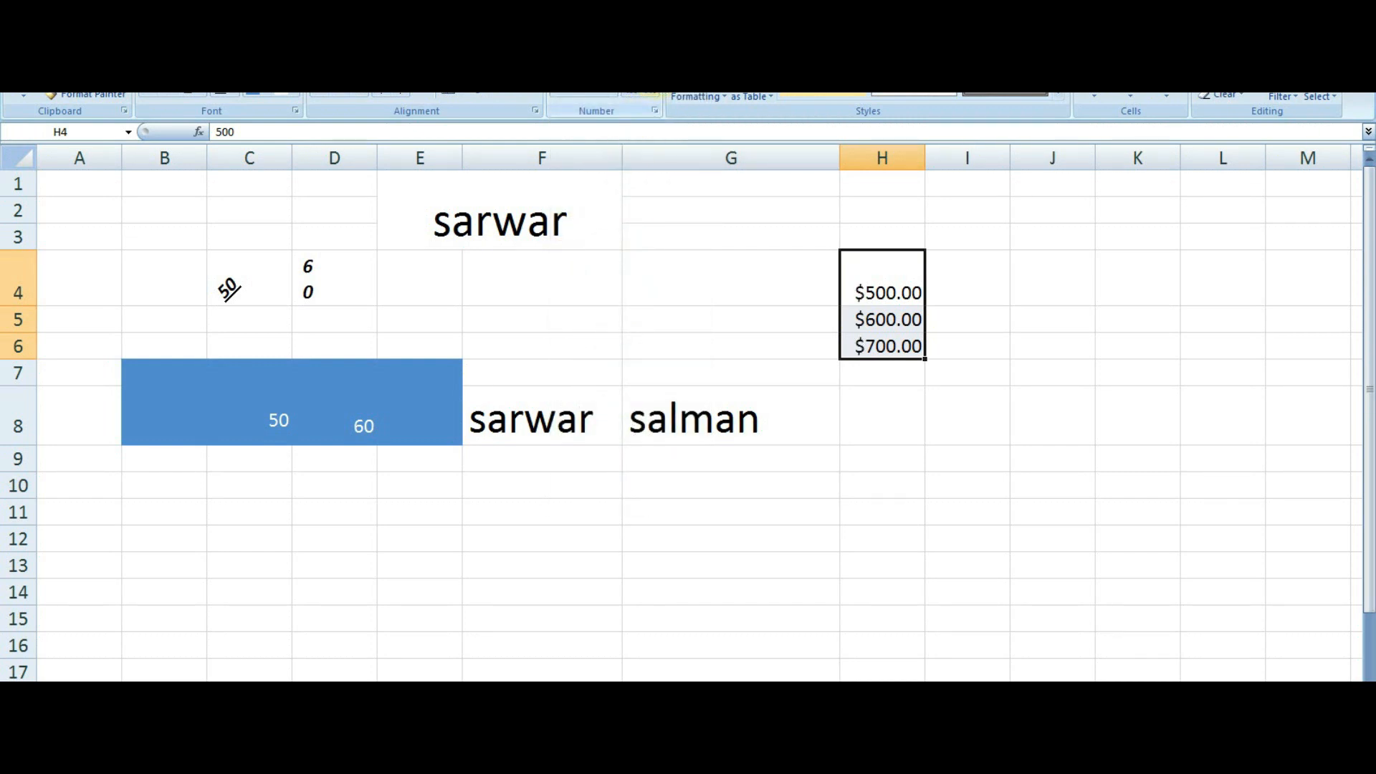
Apply the Accounting format to cells H4:H6, and switch them to the Short Date format.
left_click(649, 96)
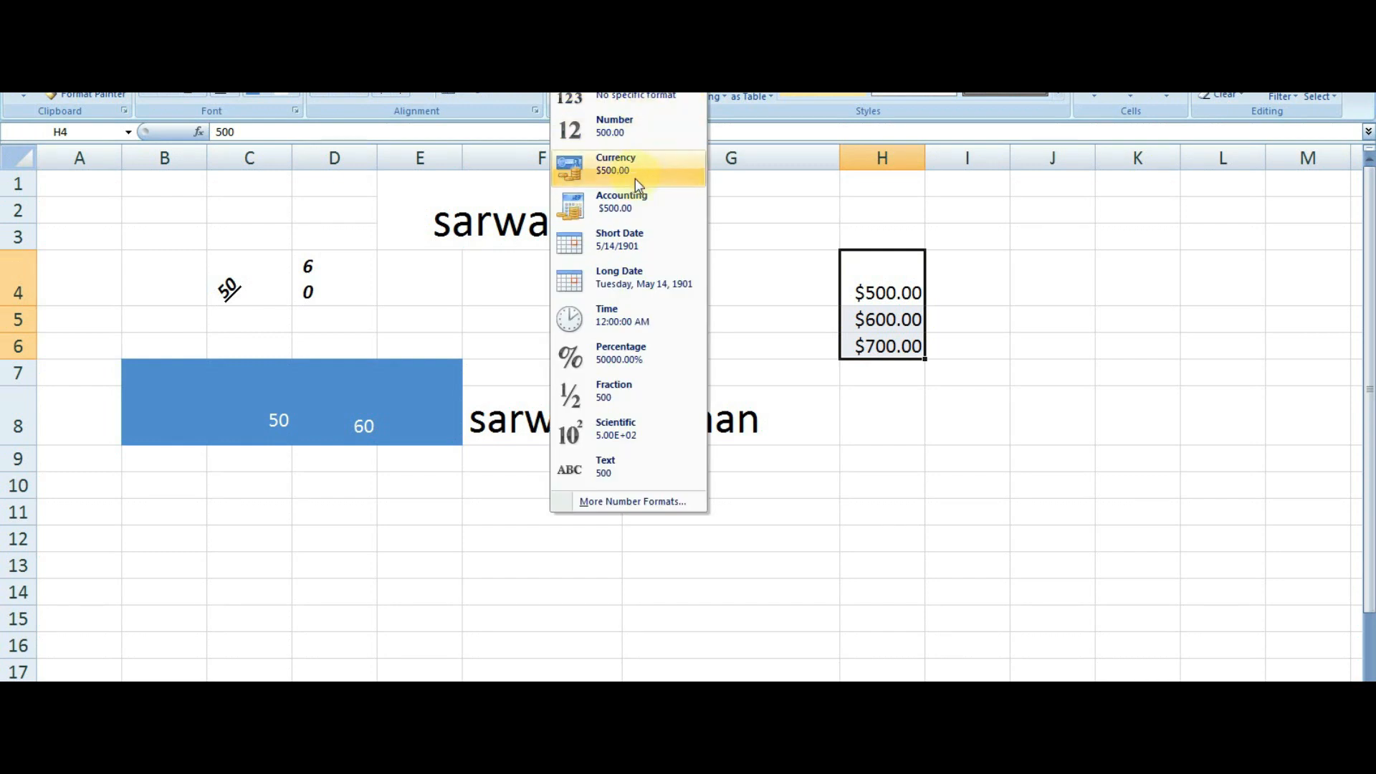
left_click(635, 209)
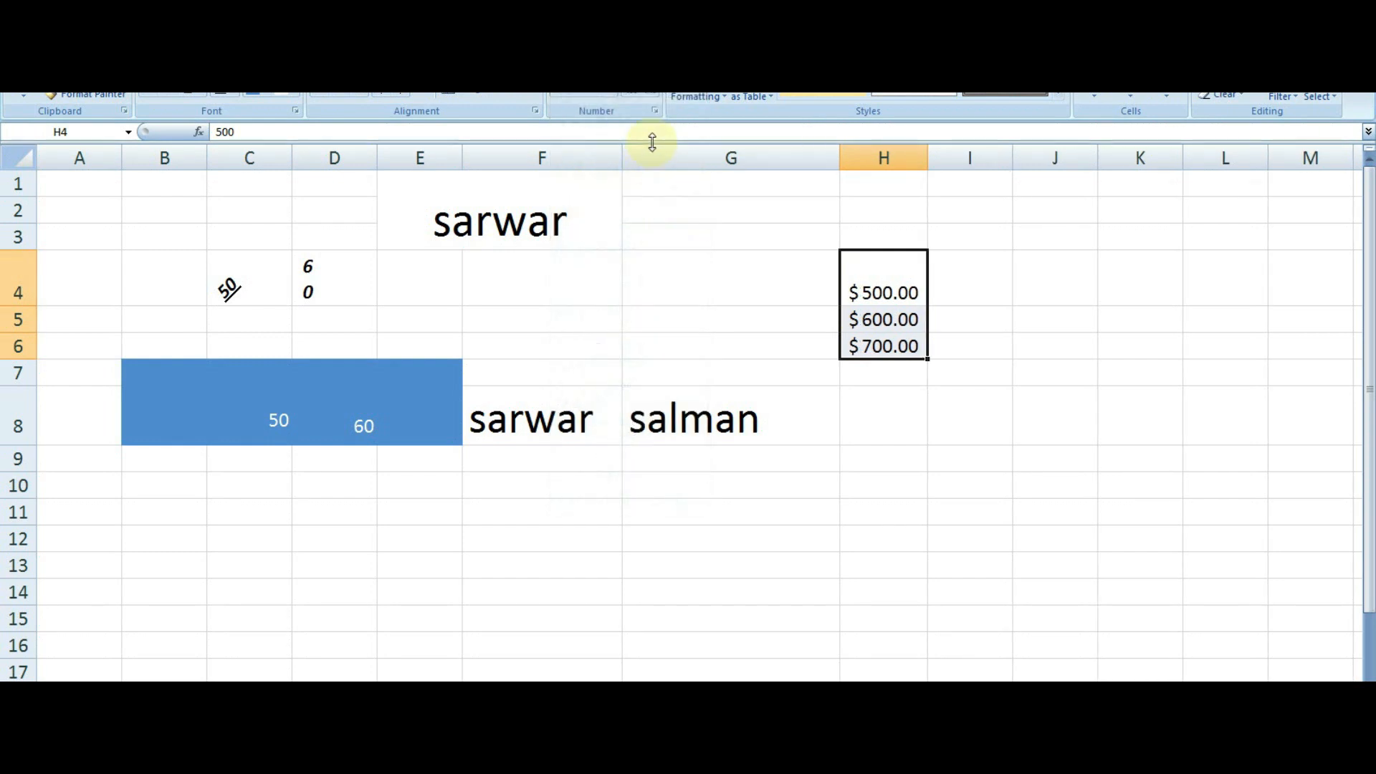
left_click(650, 95)
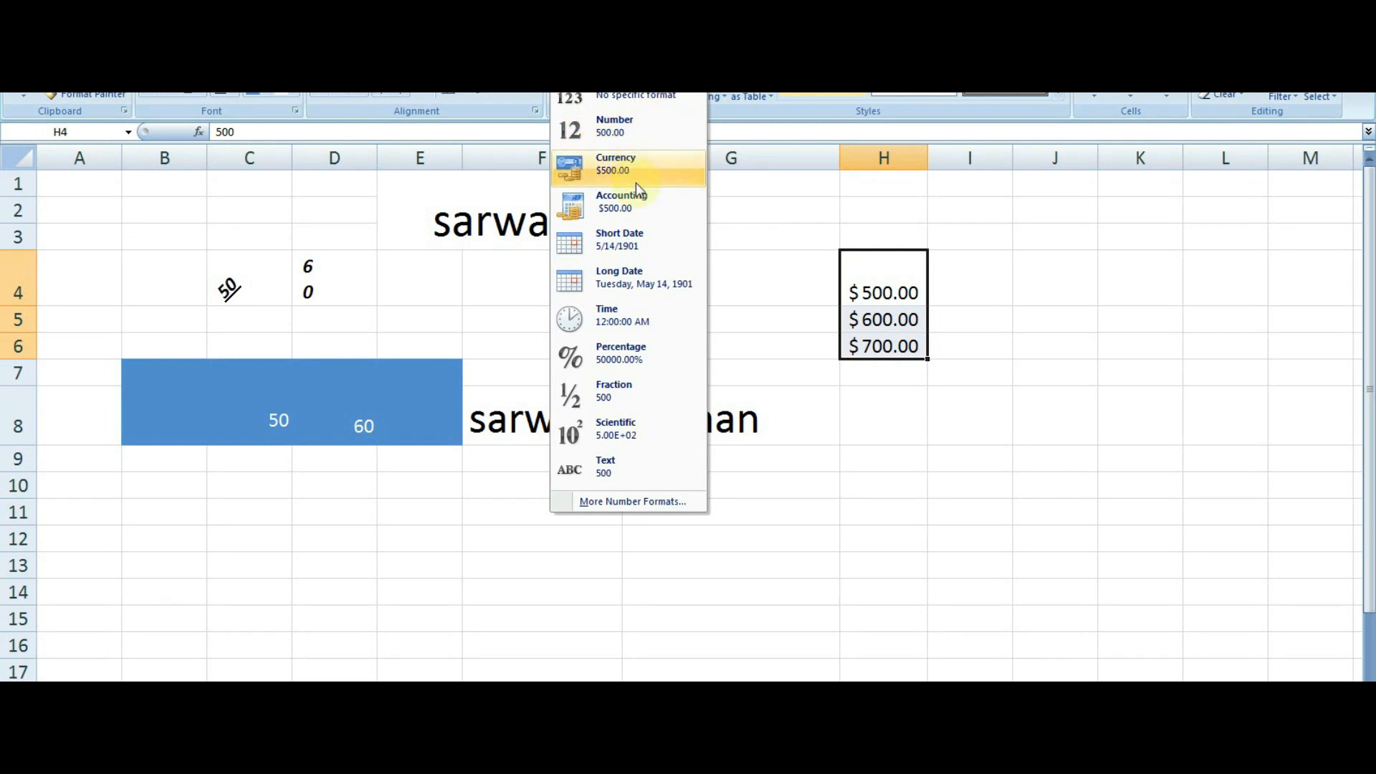
left_click(622, 247)
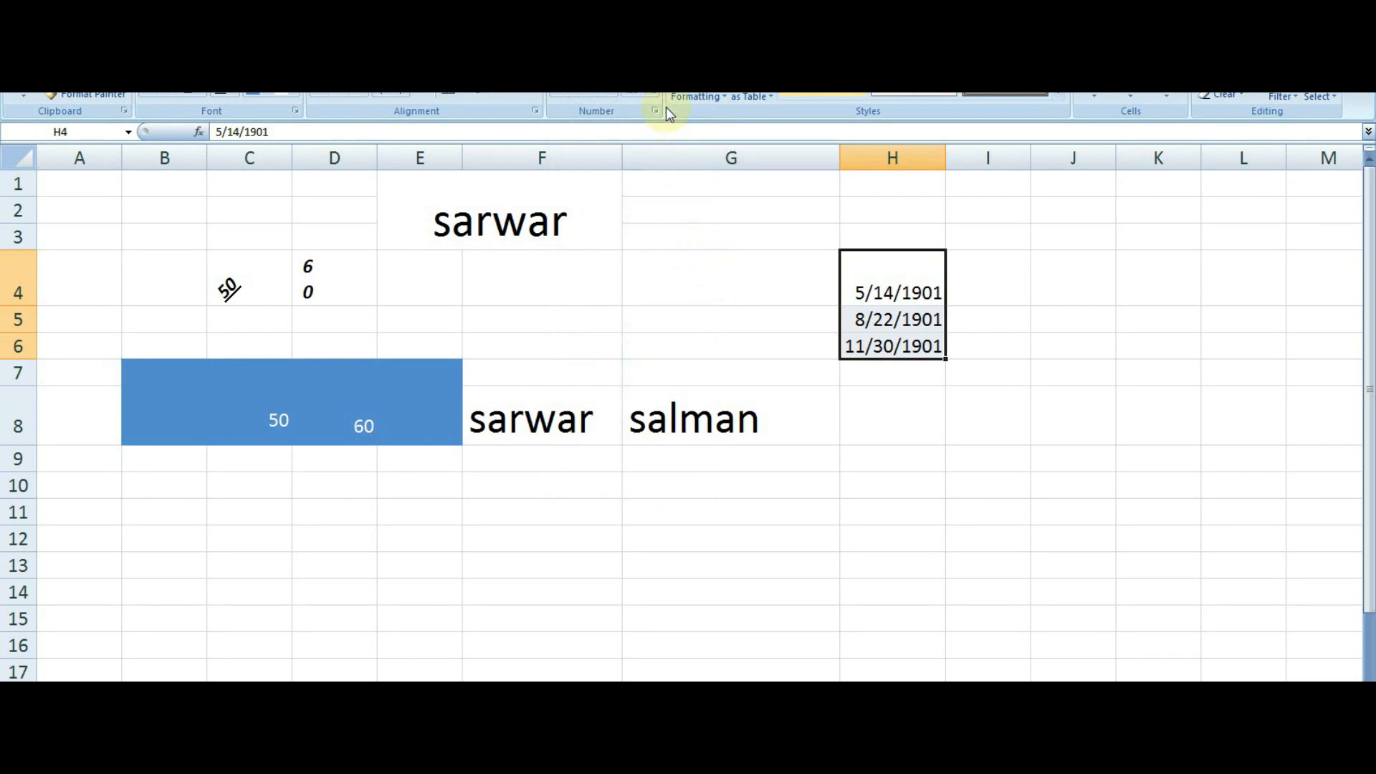
Apply the Long Date format to cells H4:H6, and switch them to the Time format.
left_click(613, 94)
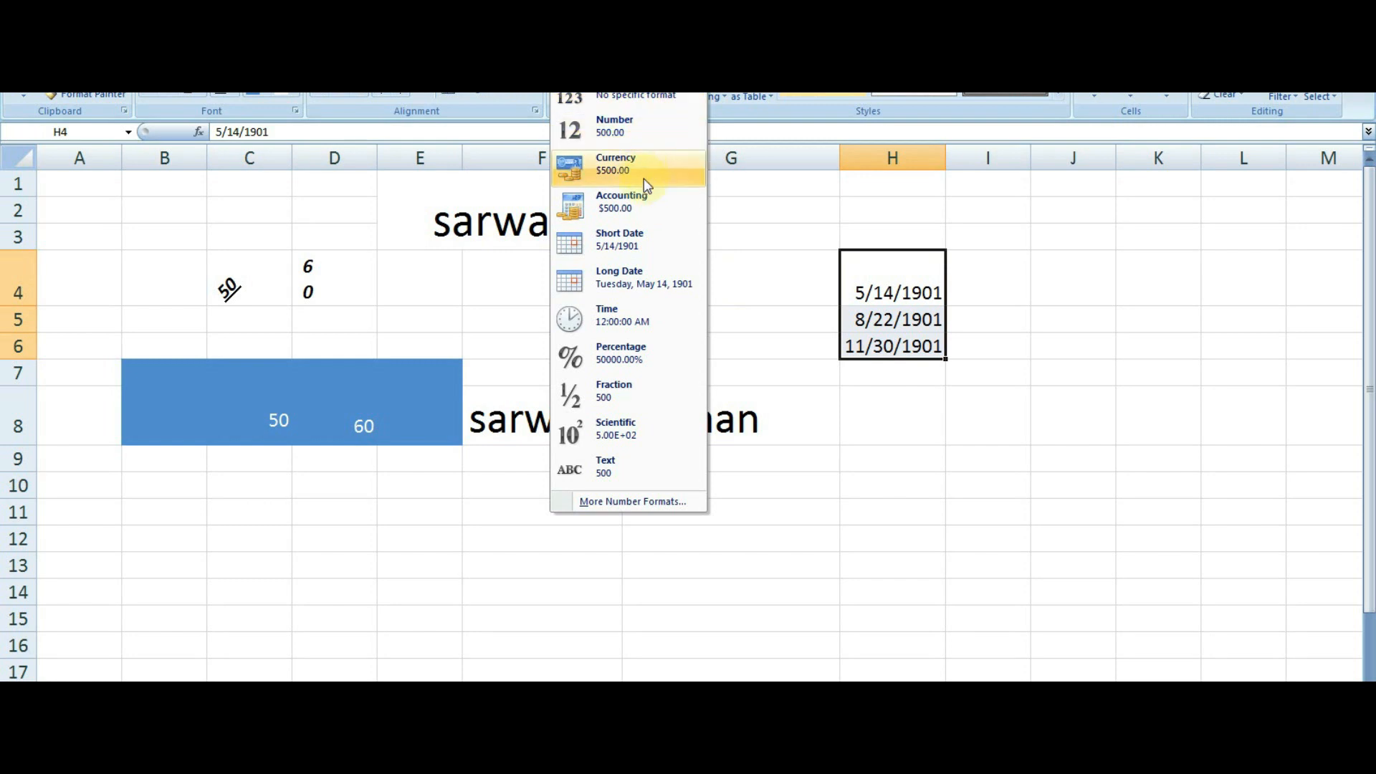
left_click(643, 278)
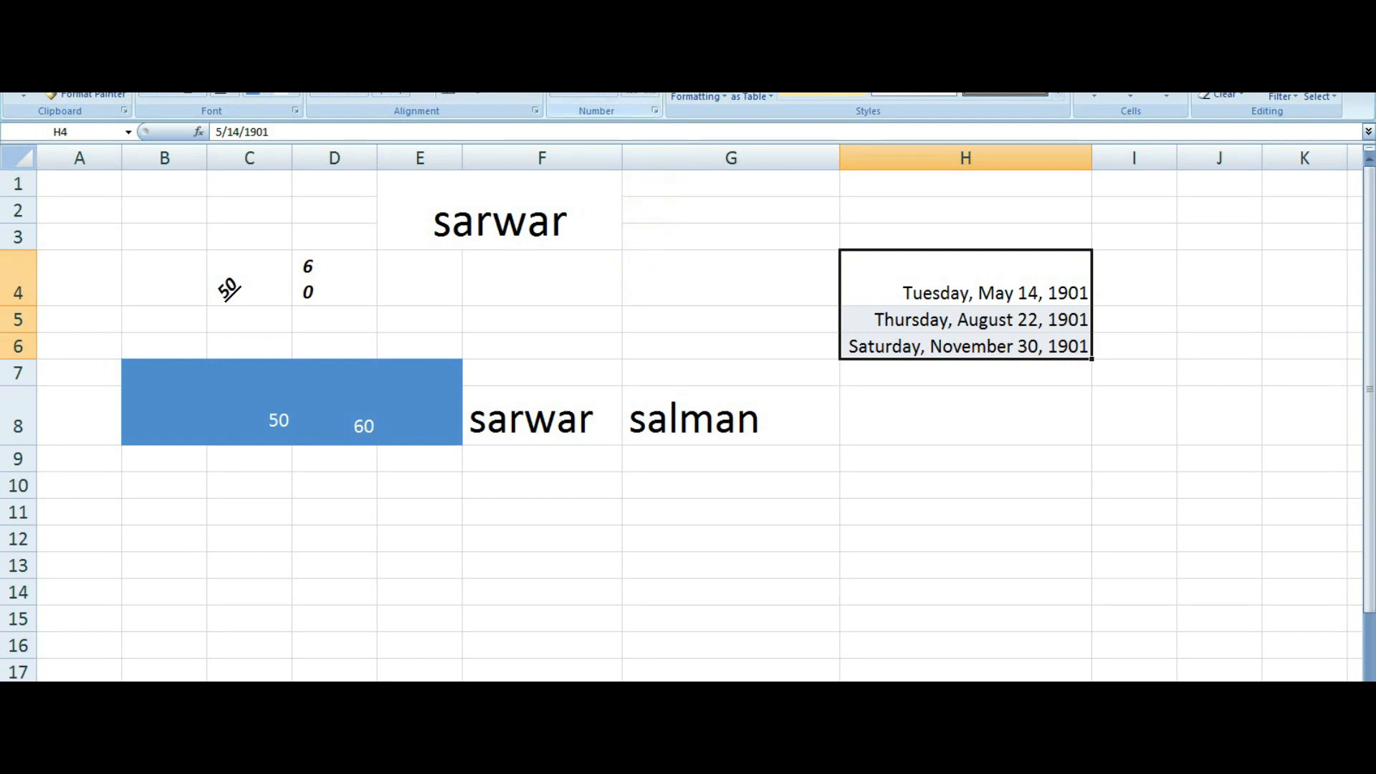
left_click(612, 94)
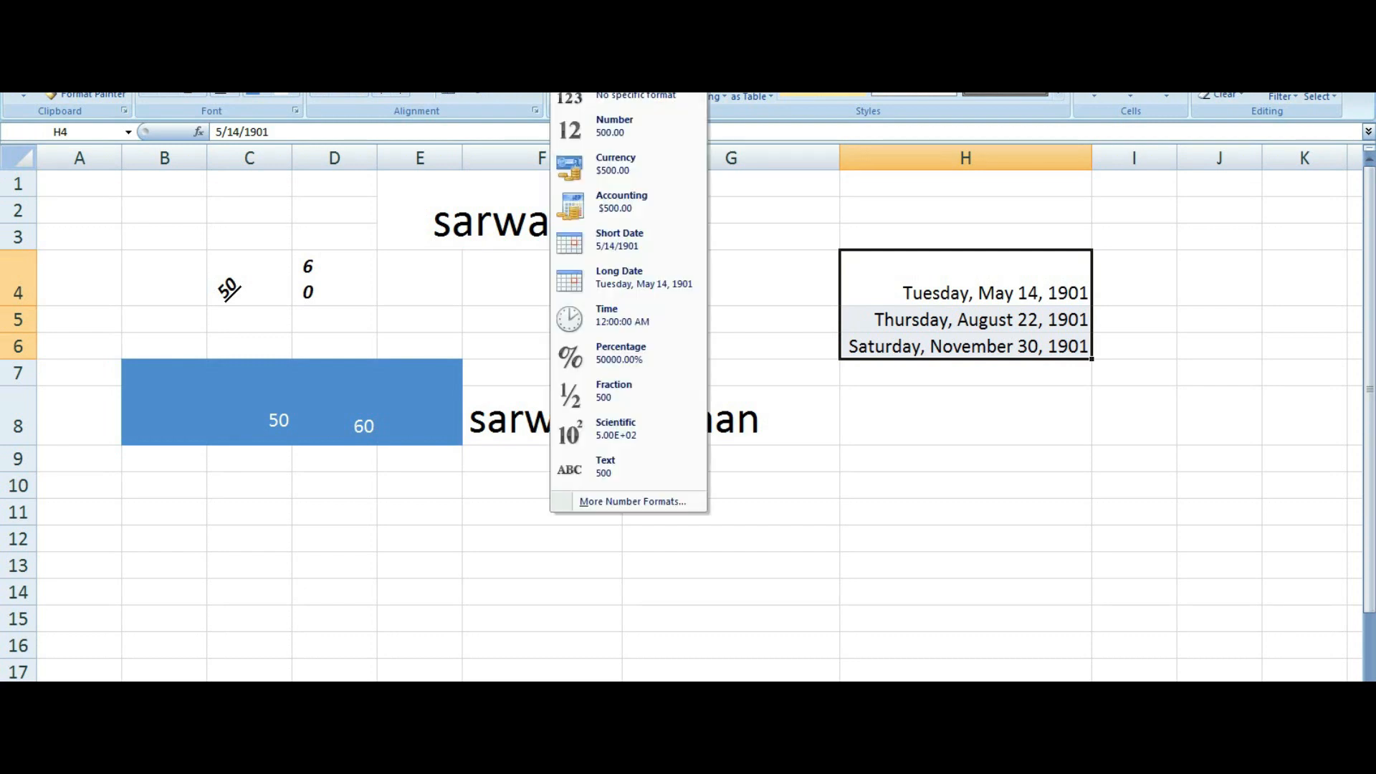
left_click(635, 313)
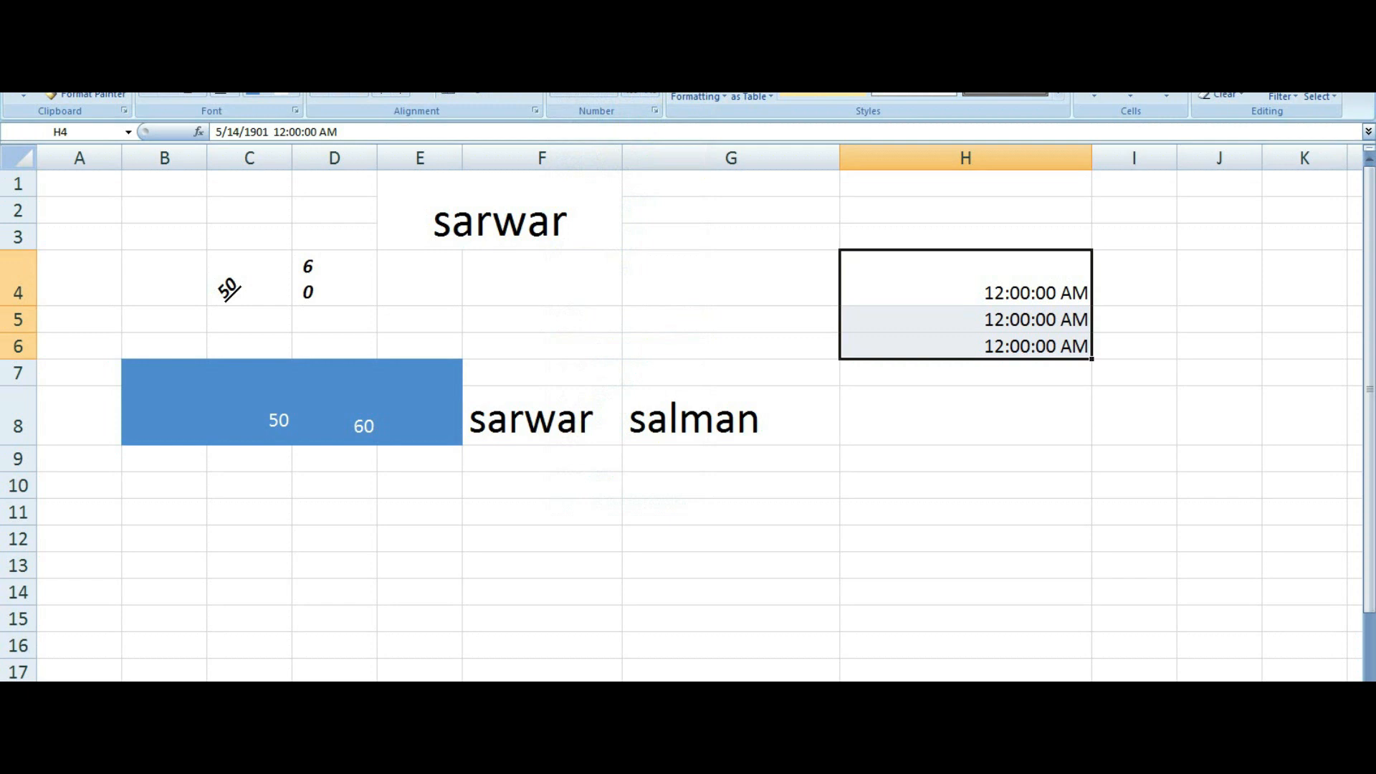
Apply the Percentage format to cells H4:H6, and switch them to the Fraction format.
left_click(653, 69)
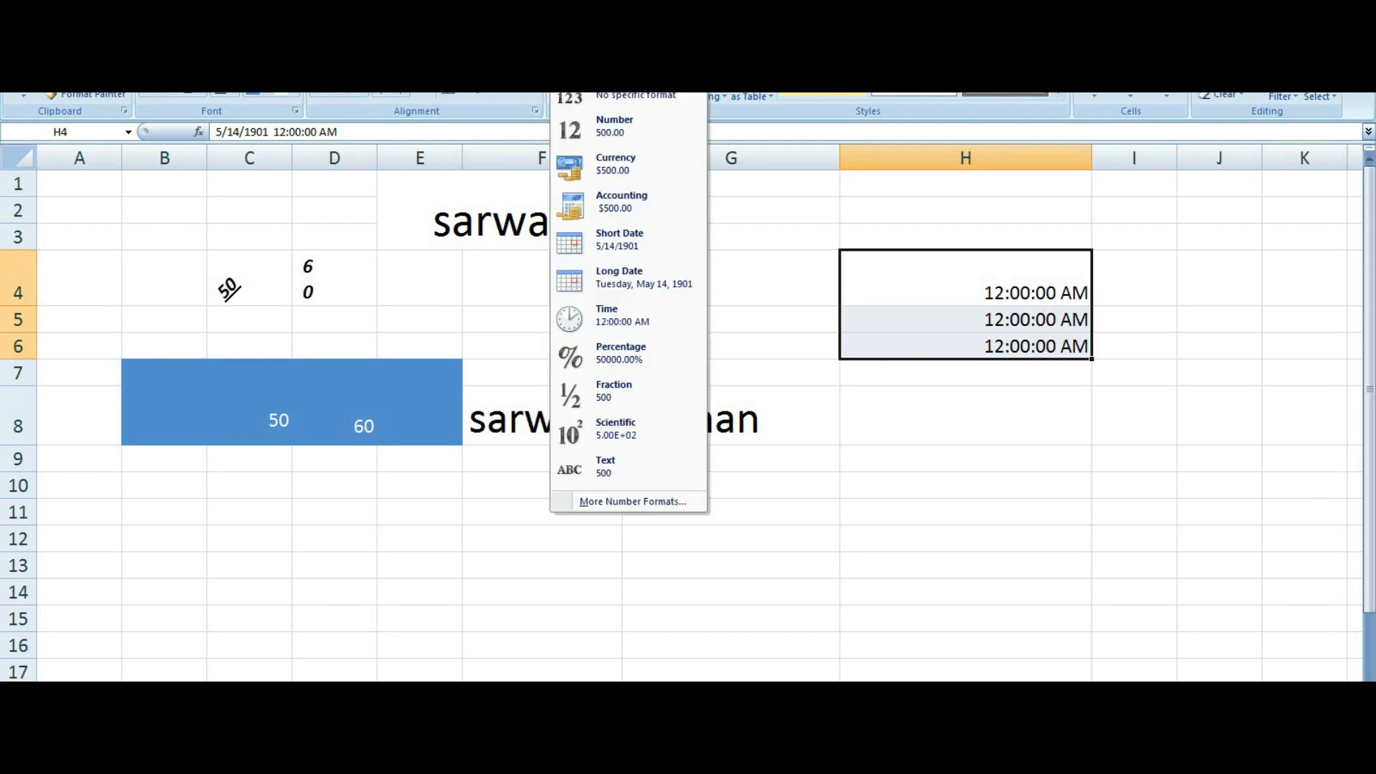
left_click(609, 351)
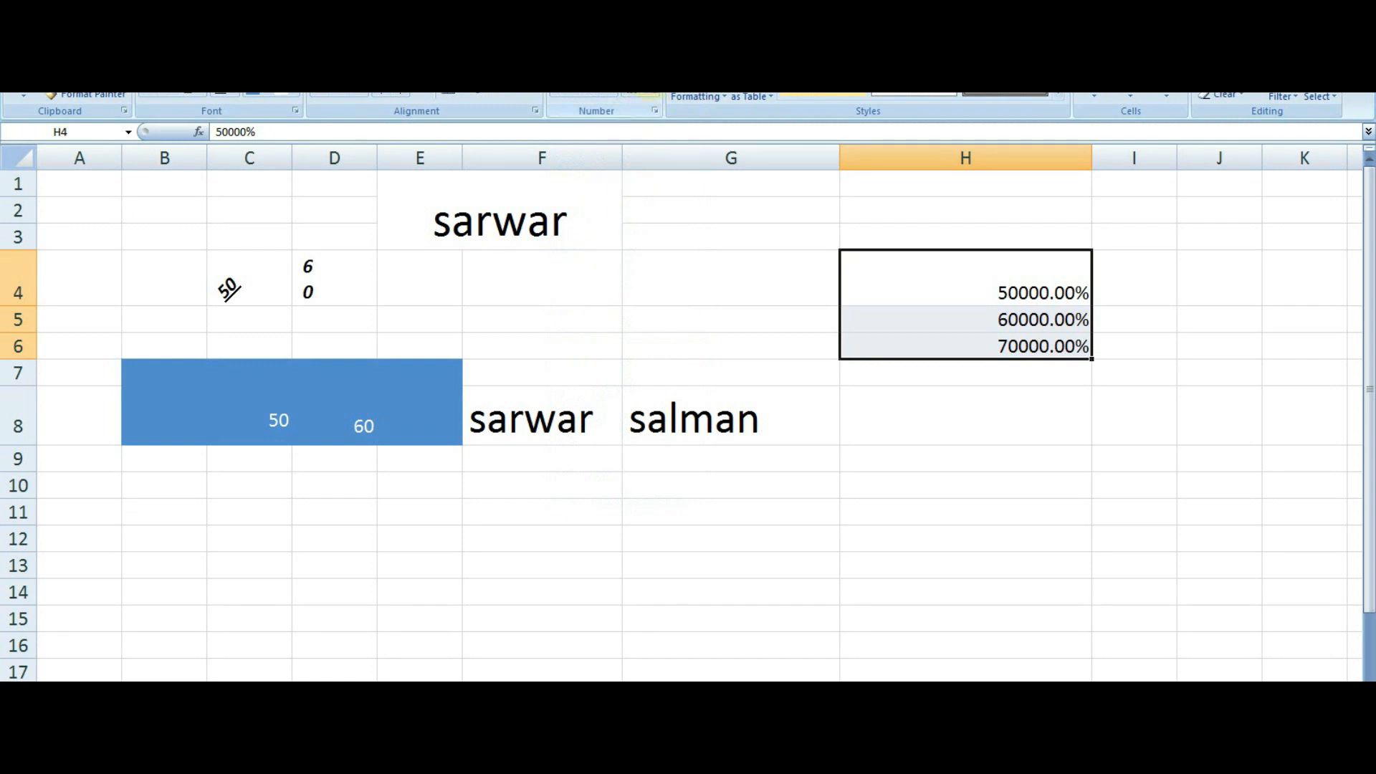
left_click(654, 69)
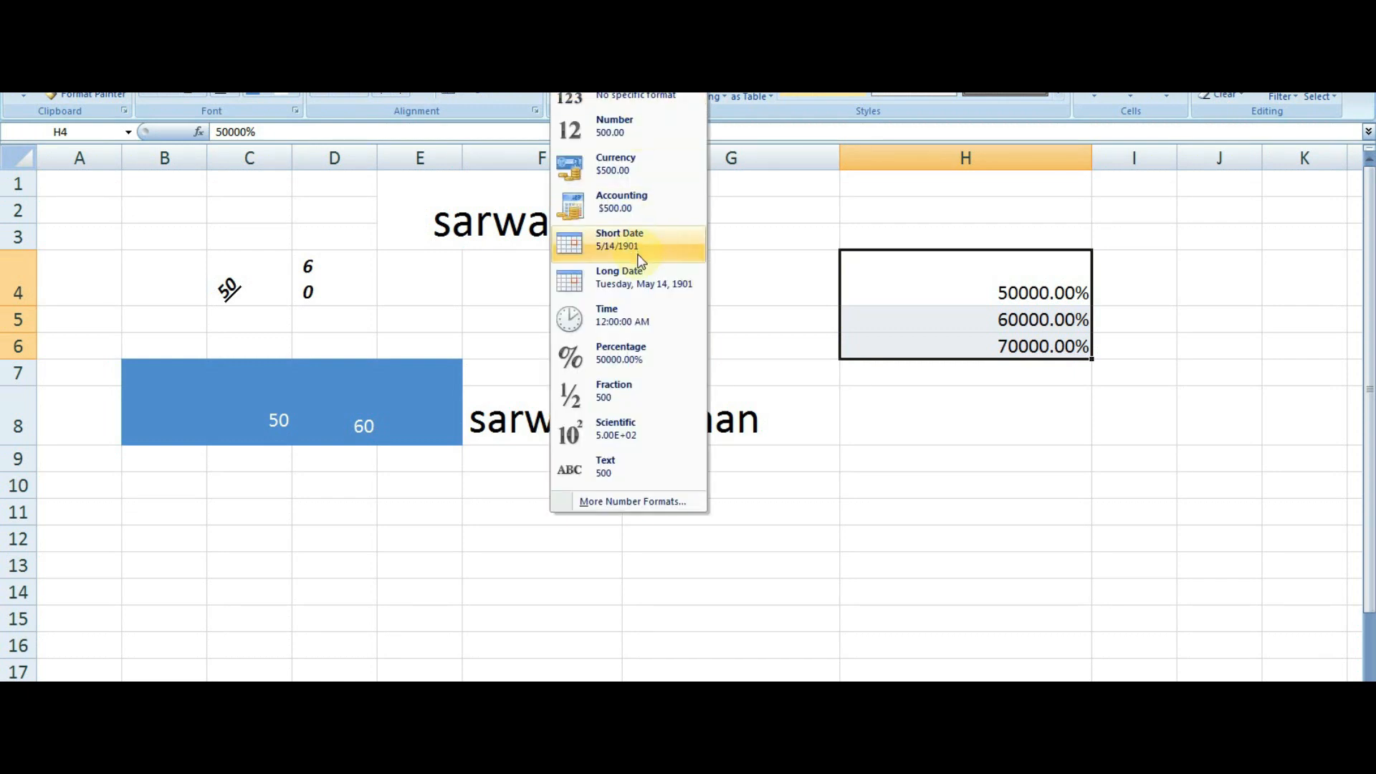
left_click(619, 393)
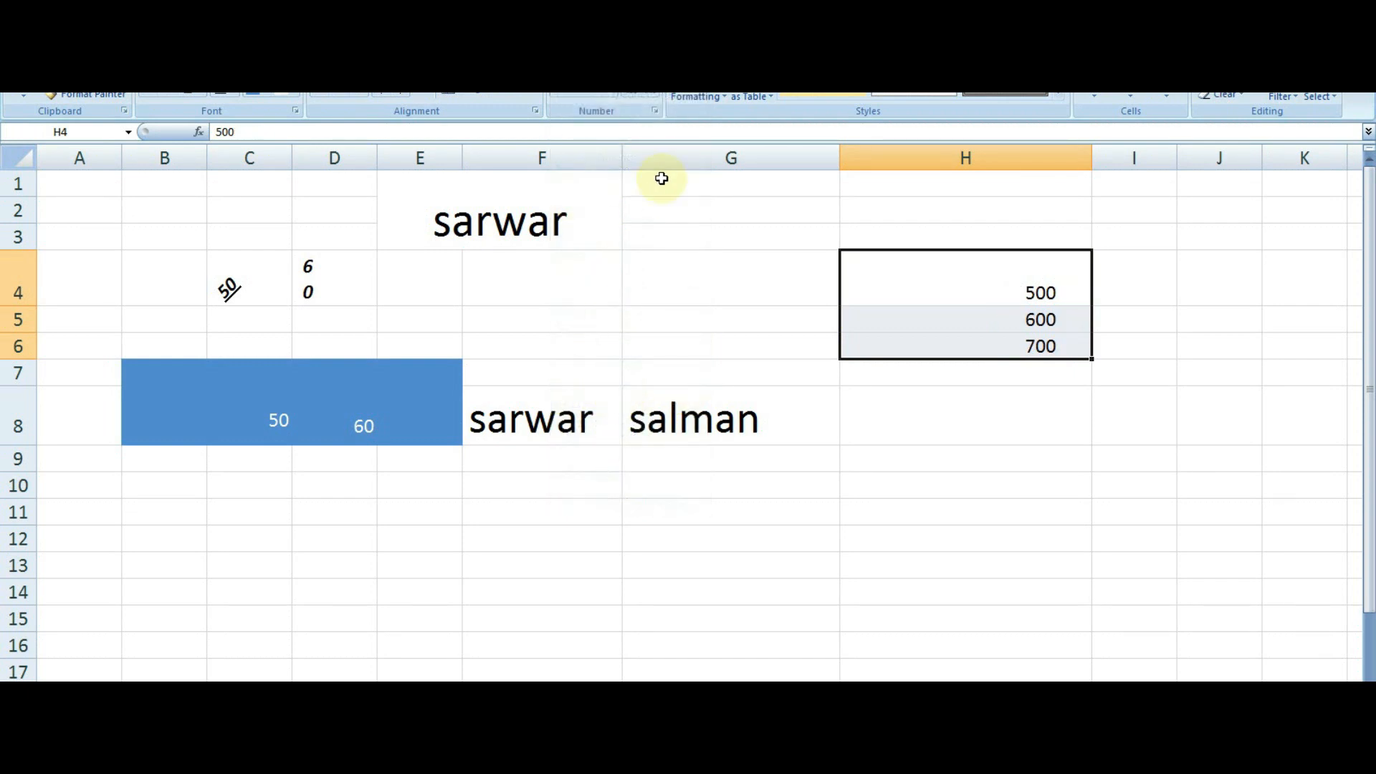
Apply the Text format to cells H4:H6.
left_click(654, 71)
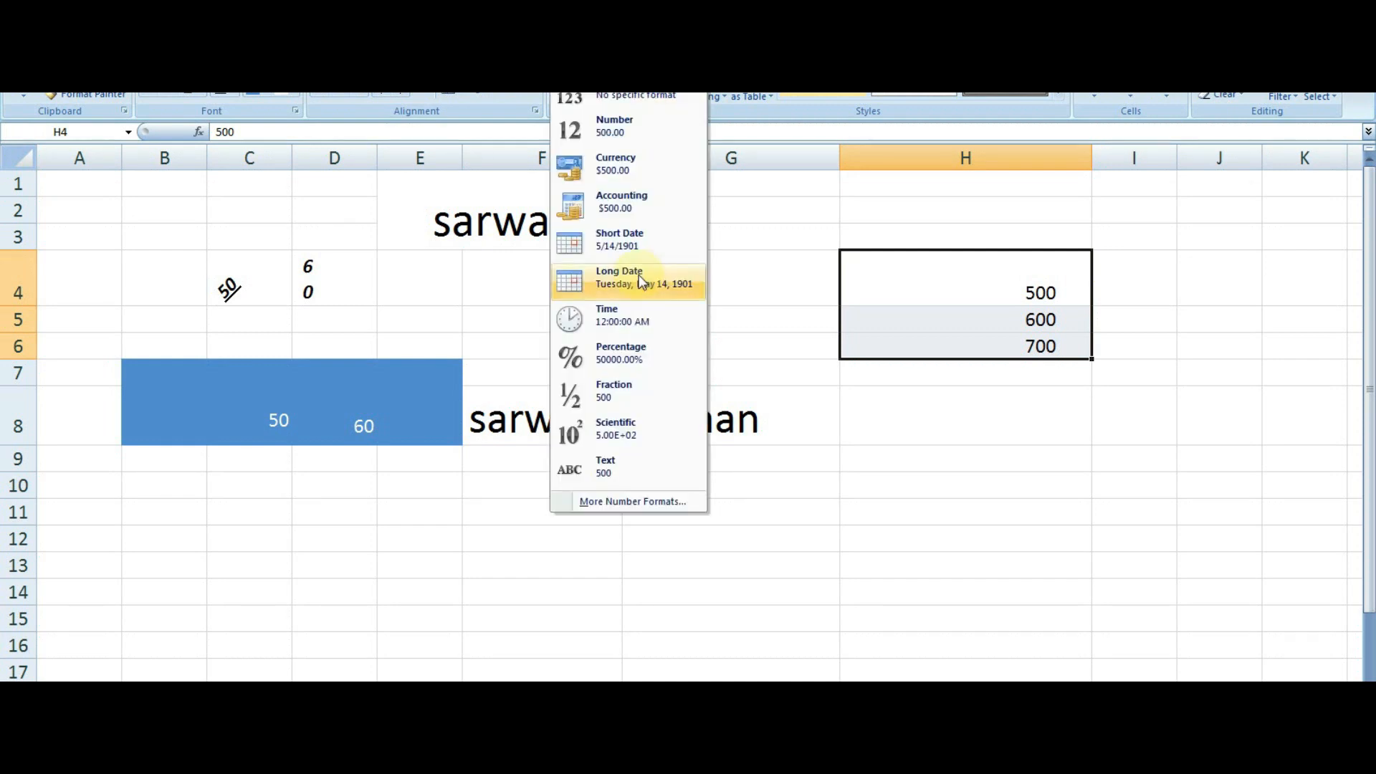
left_click(619, 470)
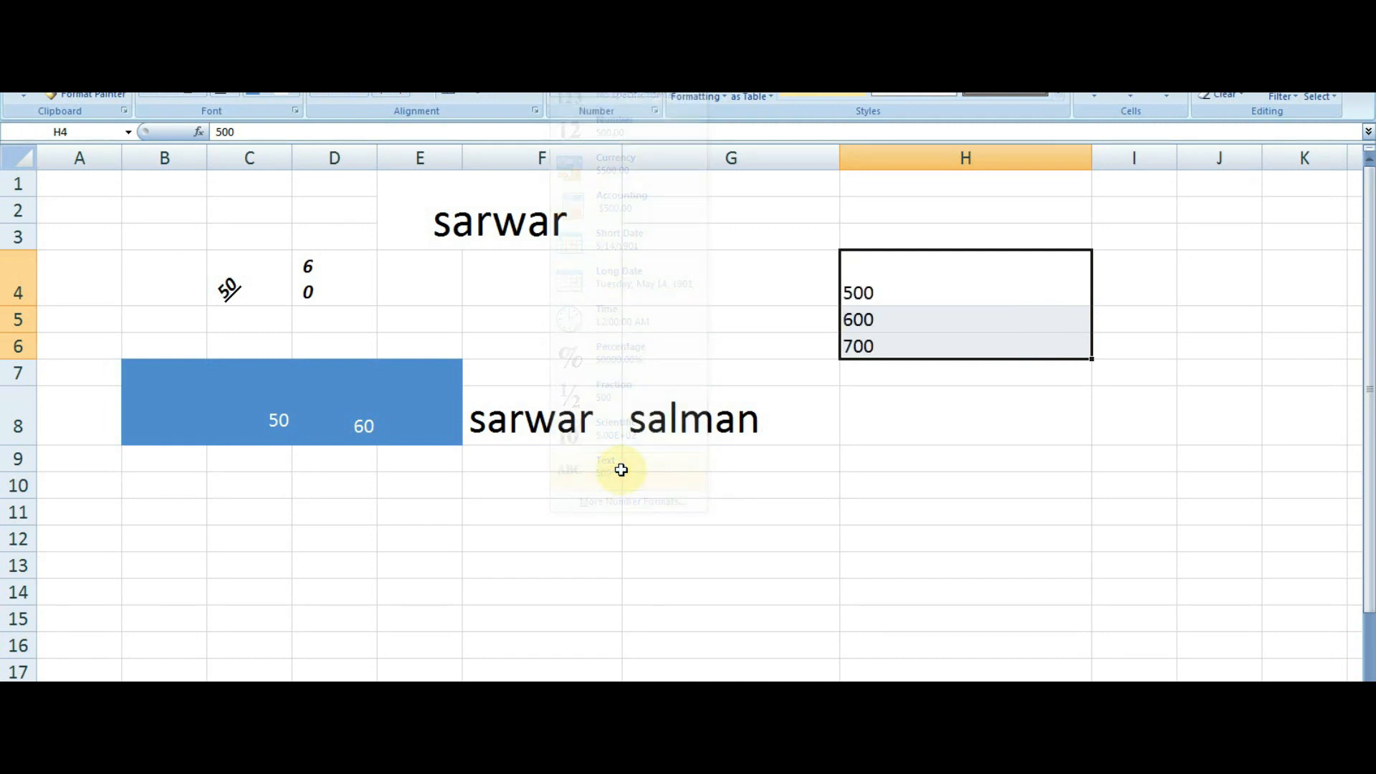
left_click(535, 260)
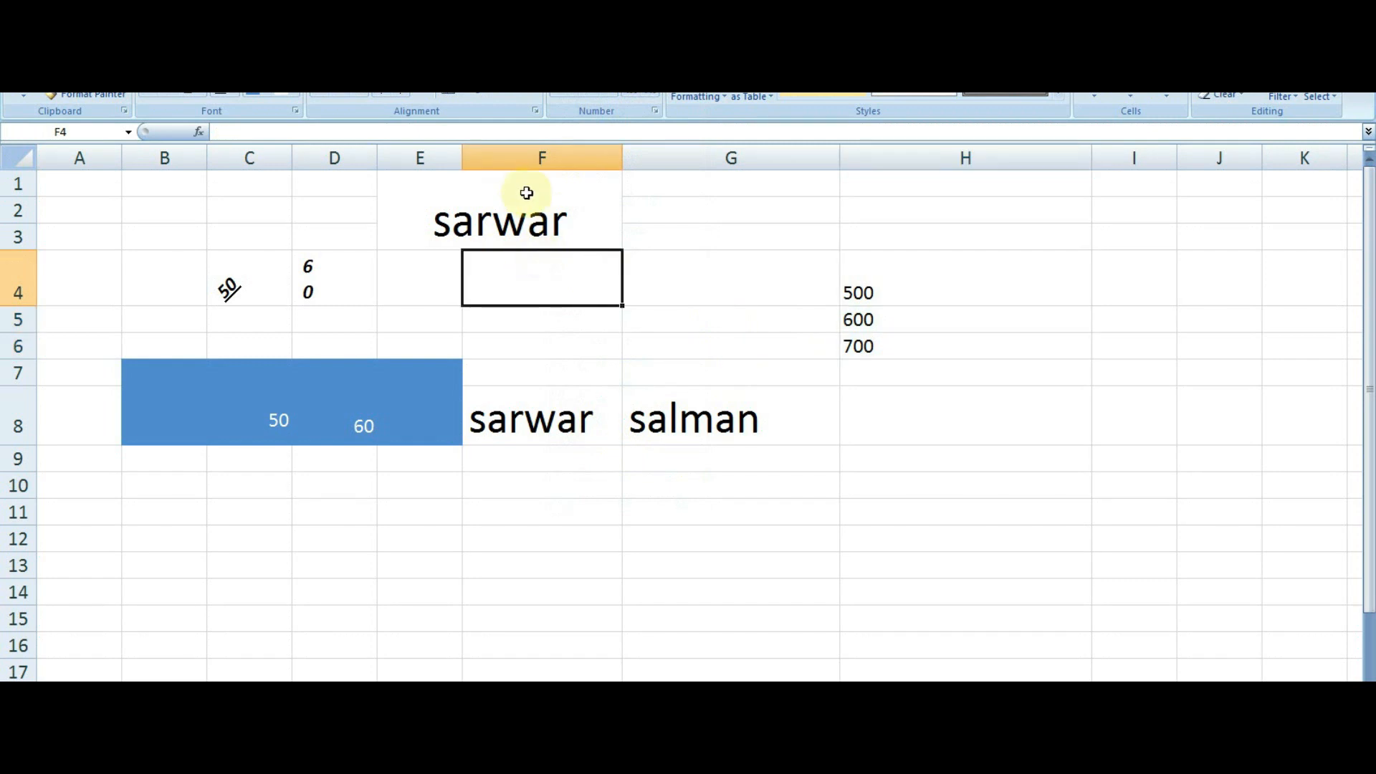
Apply the Text and Number formats in turn to the merged cell E1:F3, ending on General.
left_click(513, 221)
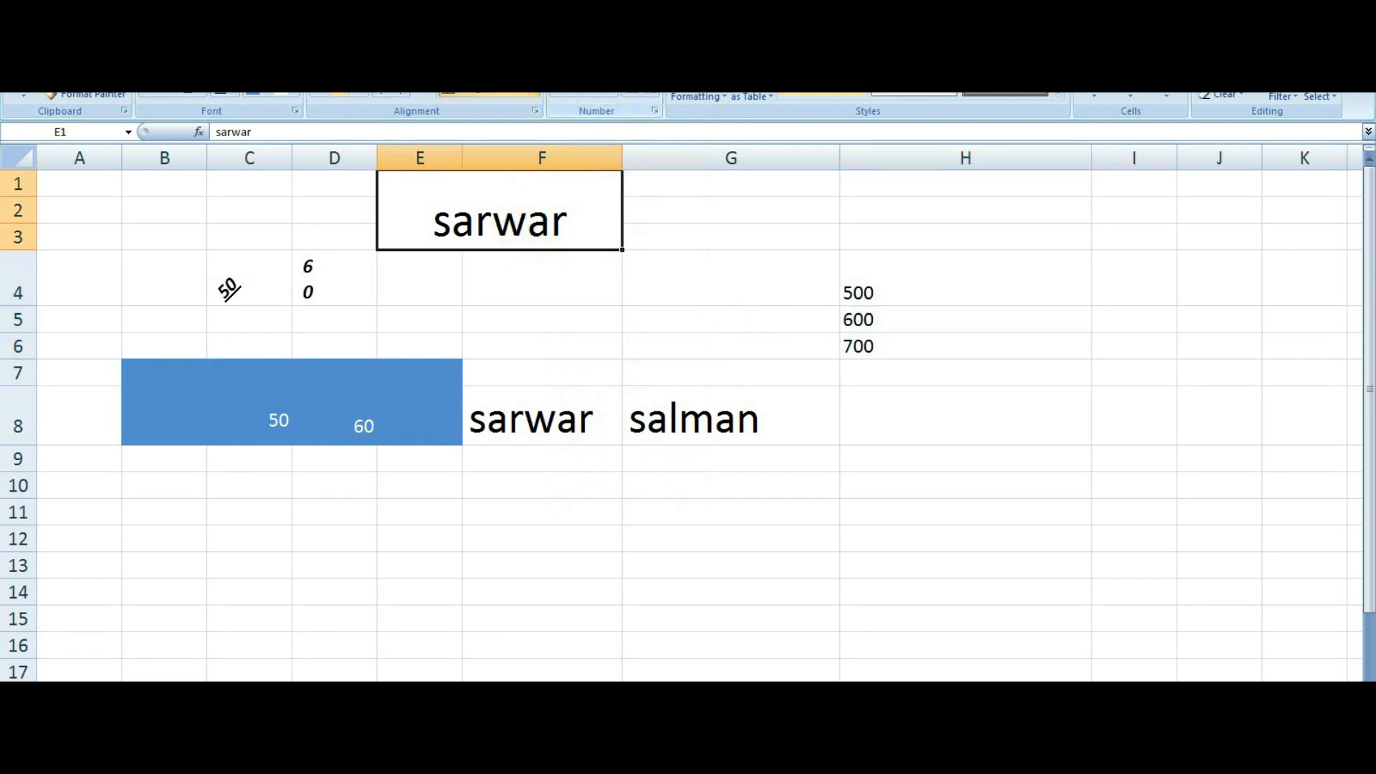
left_click(655, 80)
left_click(592, 462)
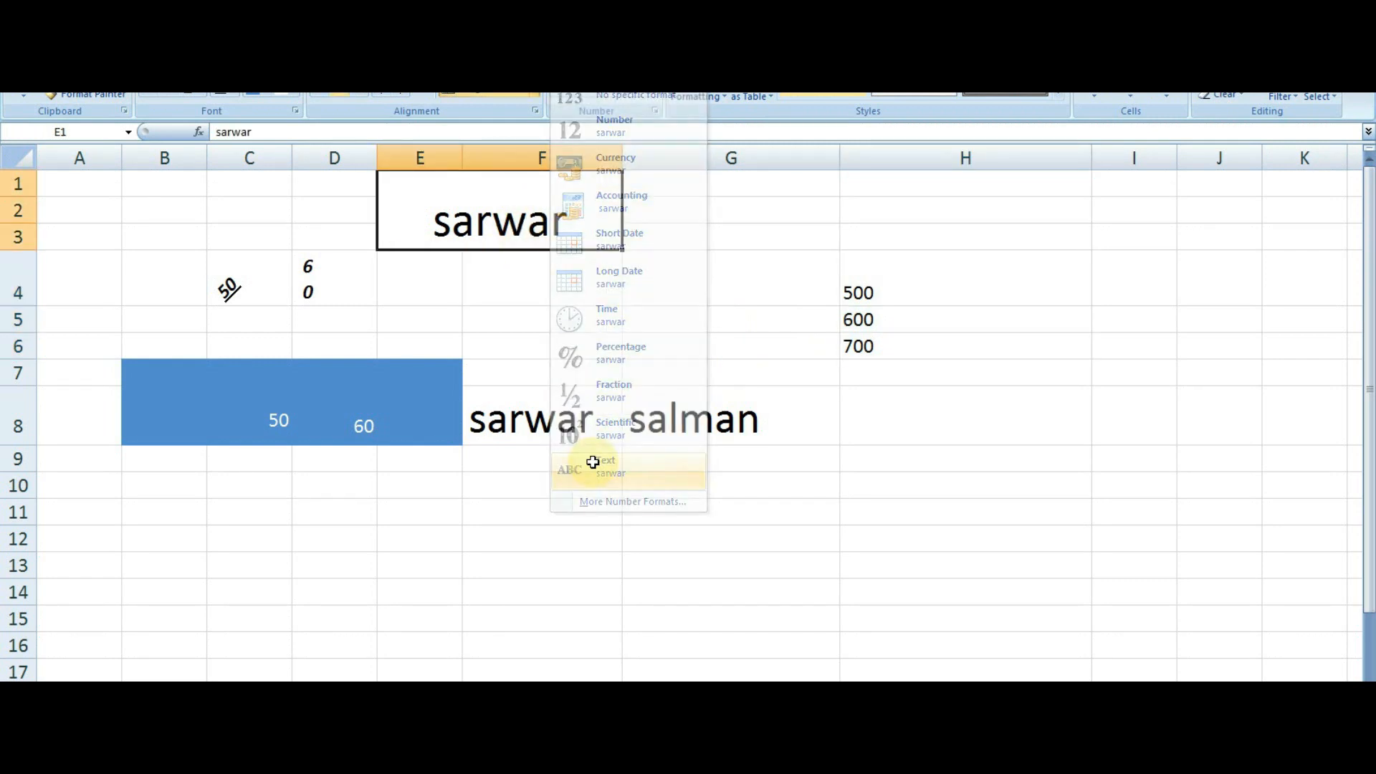
left_click(655, 81)
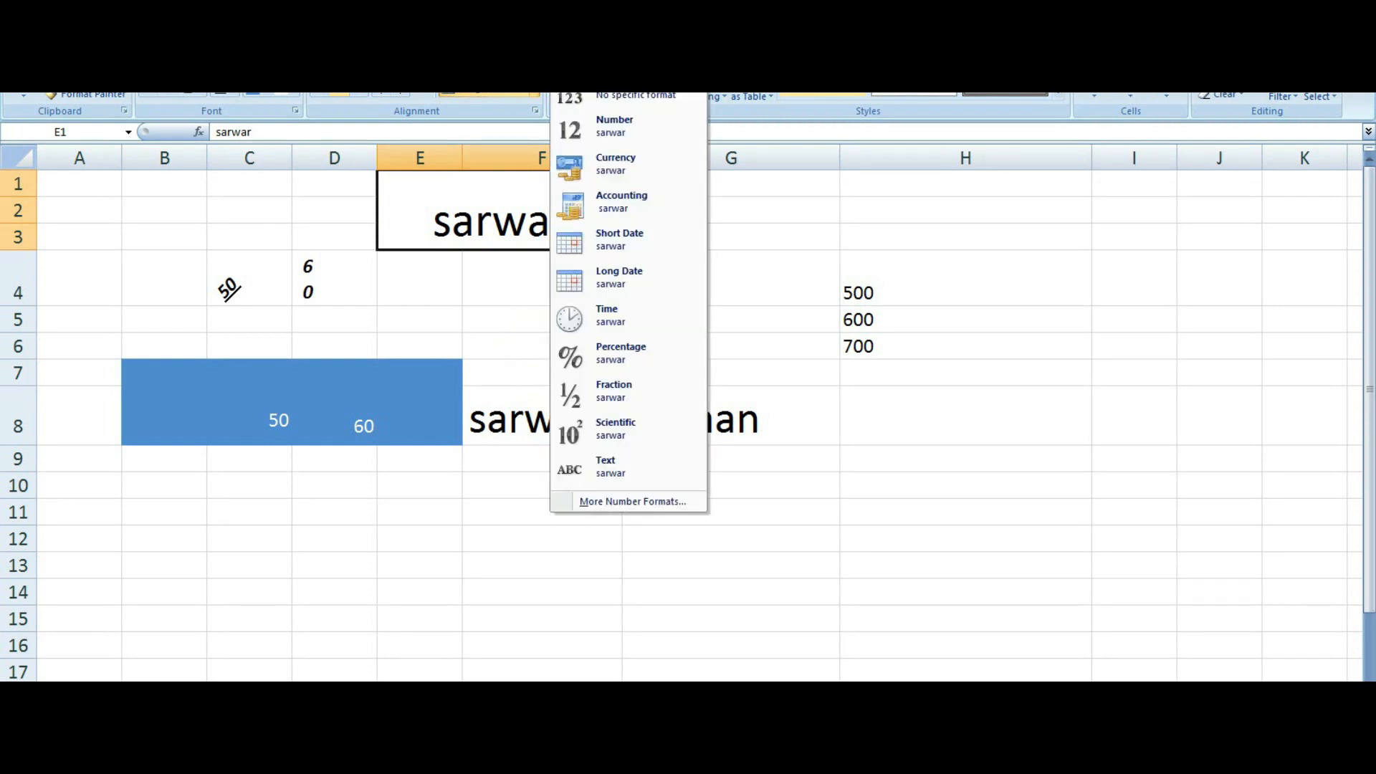
left_click(628, 135)
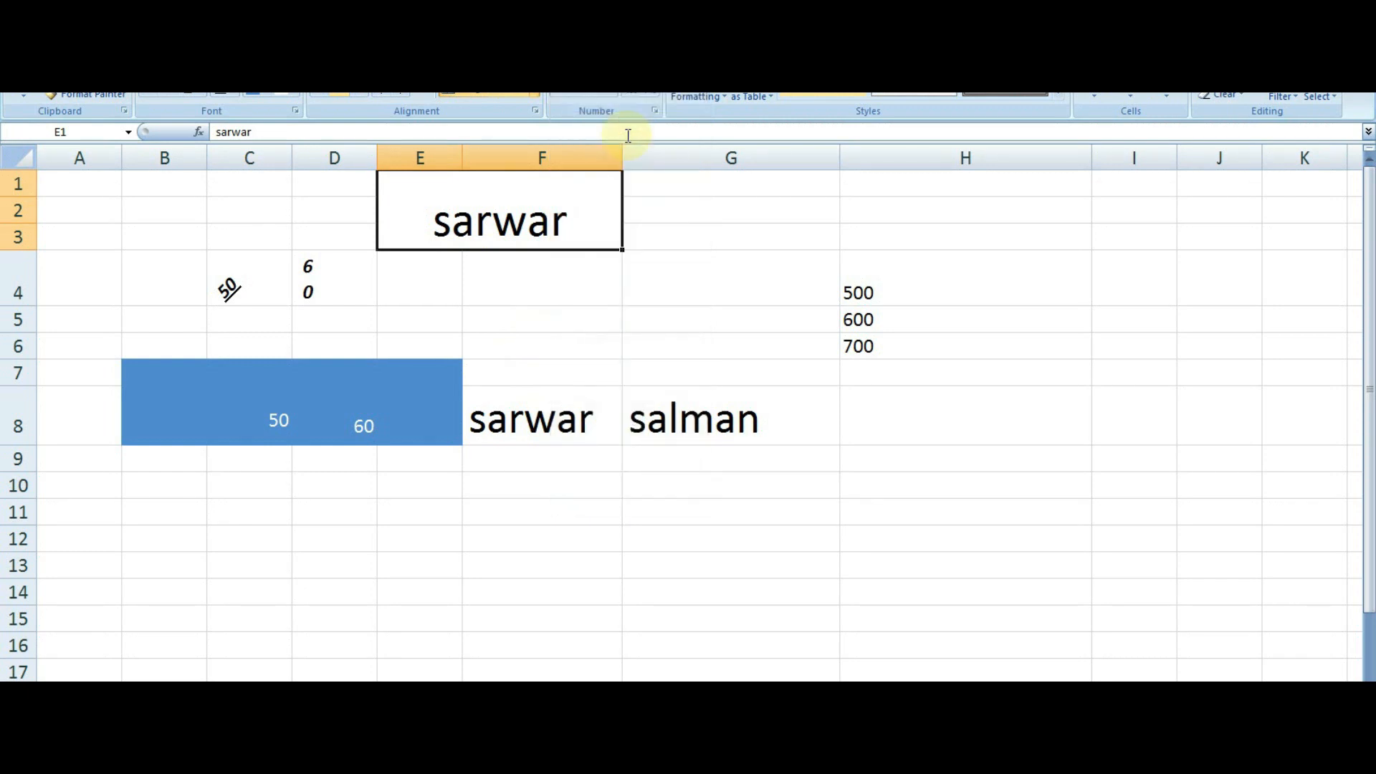
left_click(652, 65)
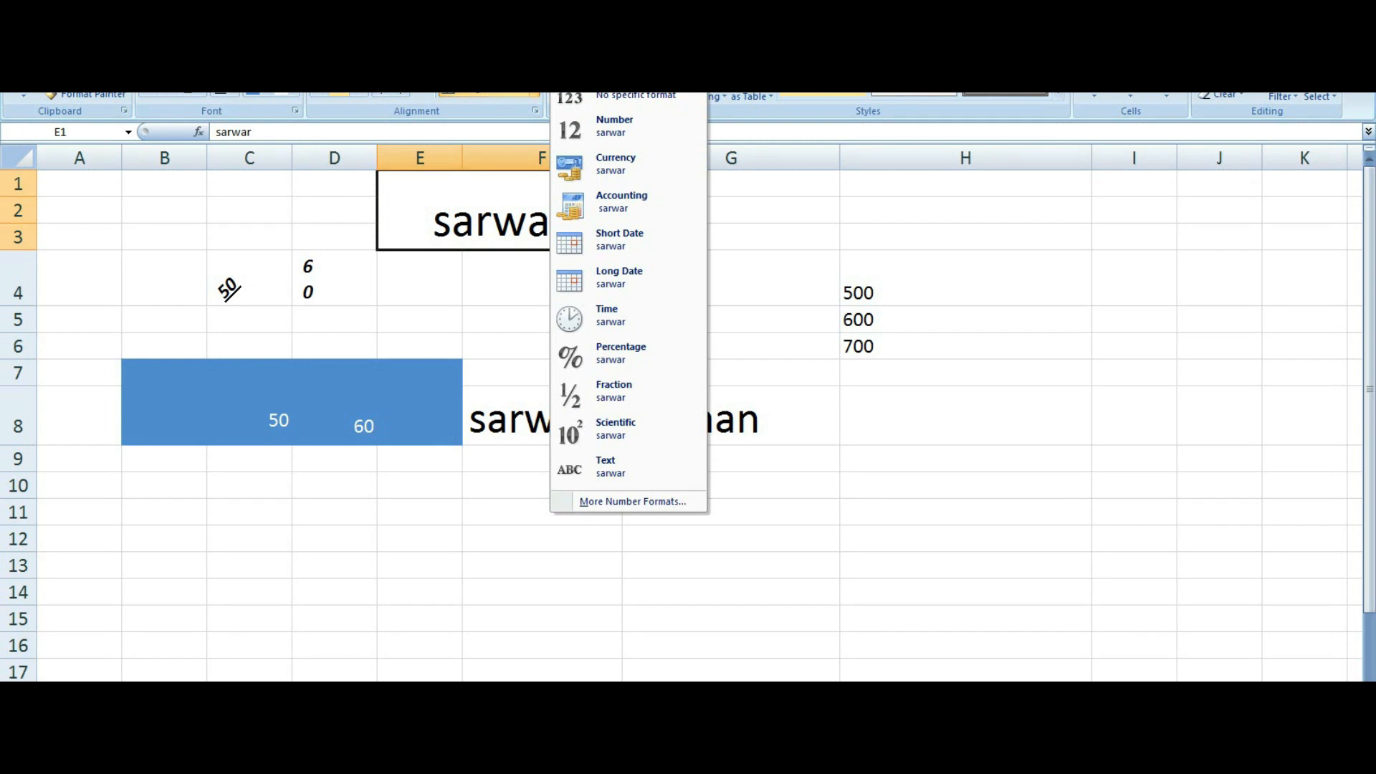
left_click(631, 93)
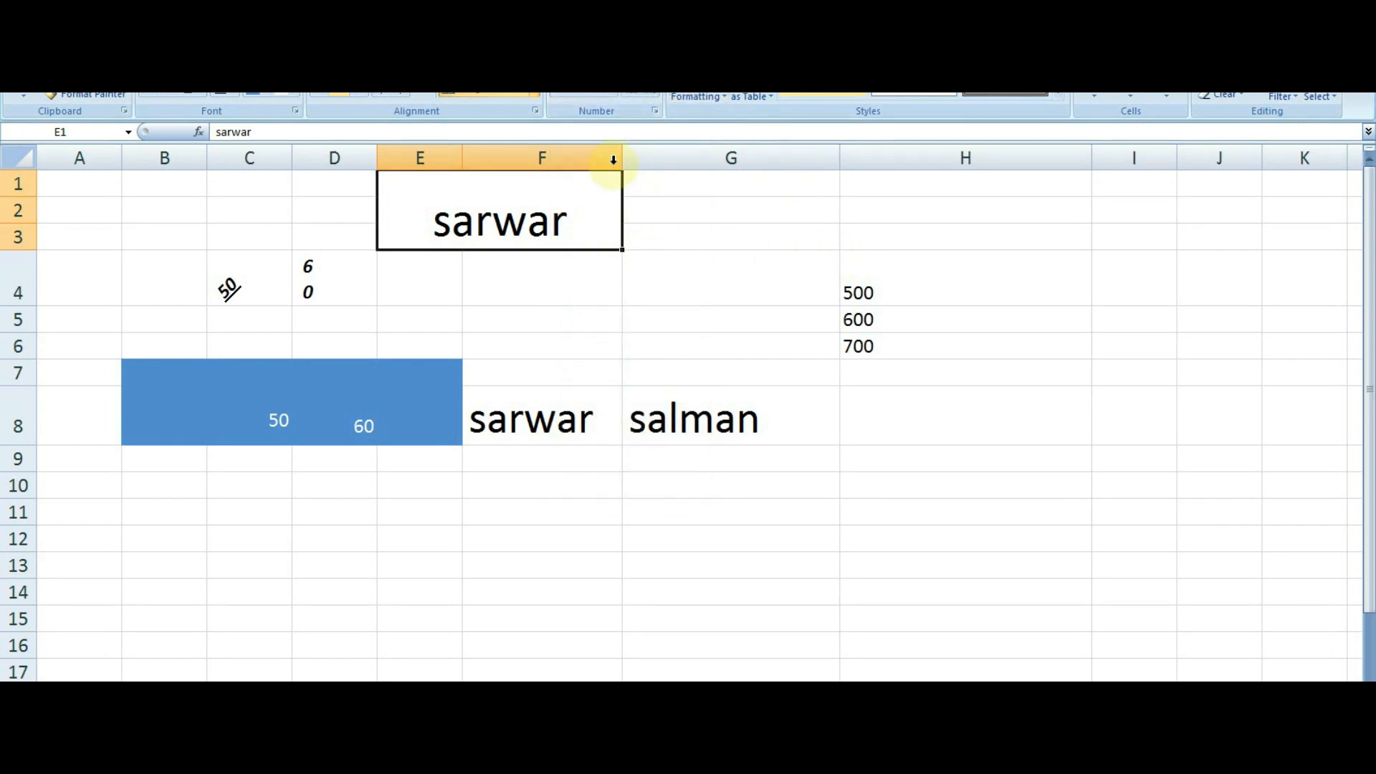
Apply the Number format to cell H4 and reduce it to no decimal places.
left_click(865, 301)
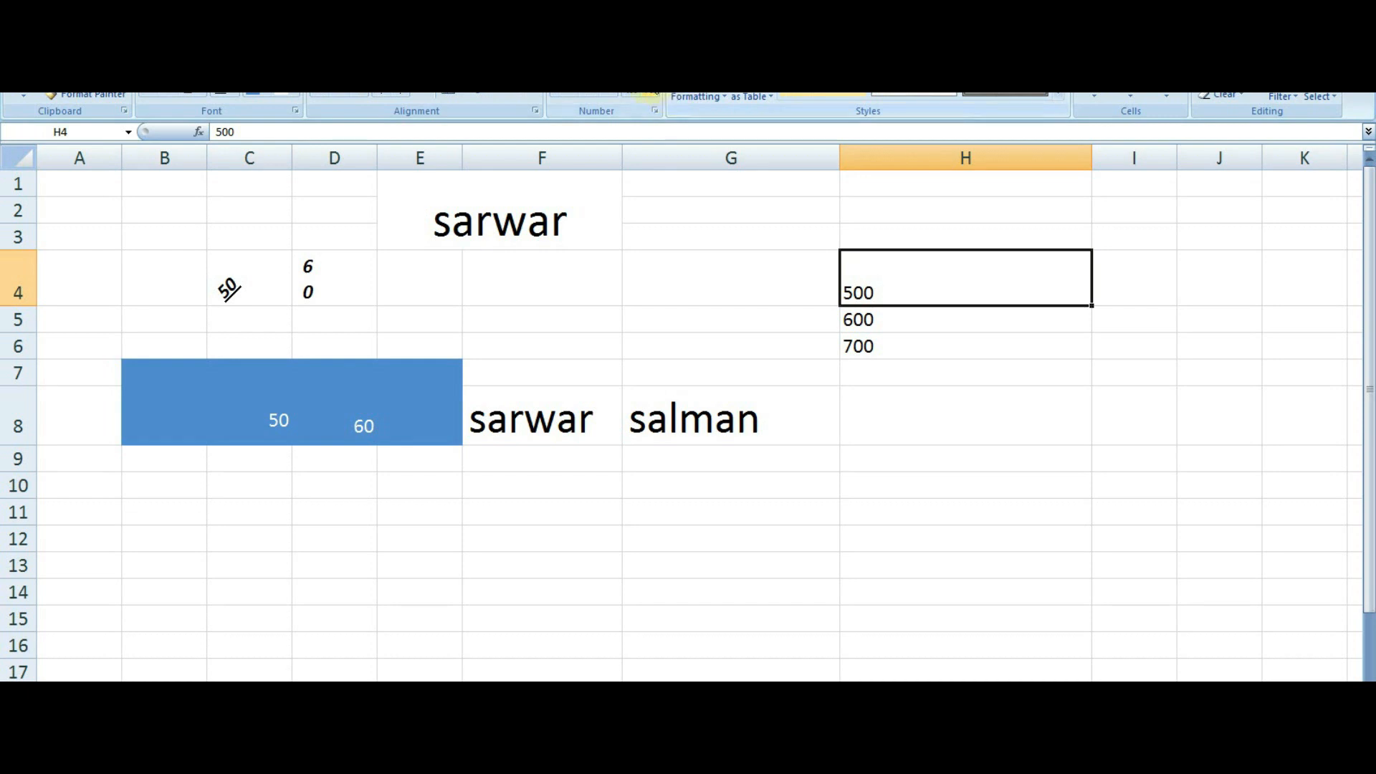
left_click(645, 92)
left_click(640, 134)
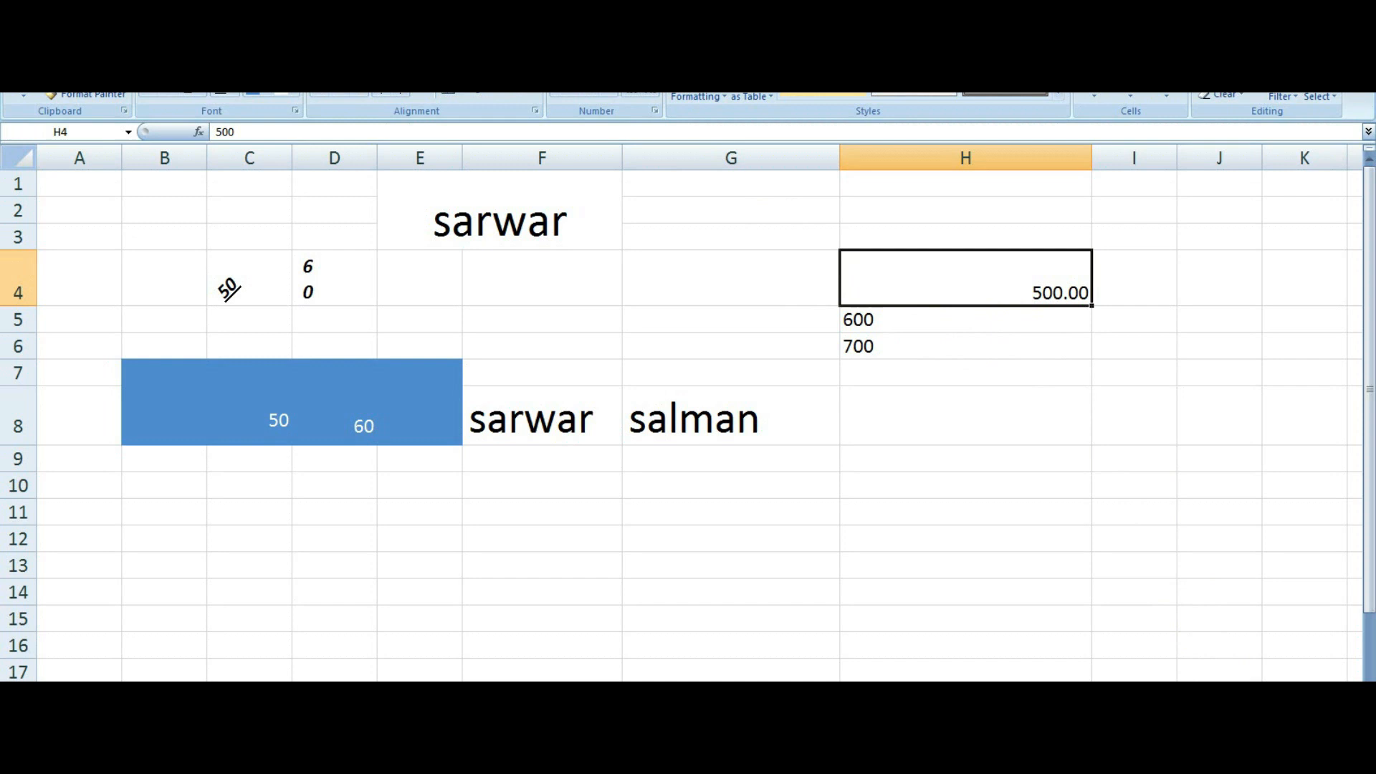
left_click_drag(1295, 761, 1301, 761)
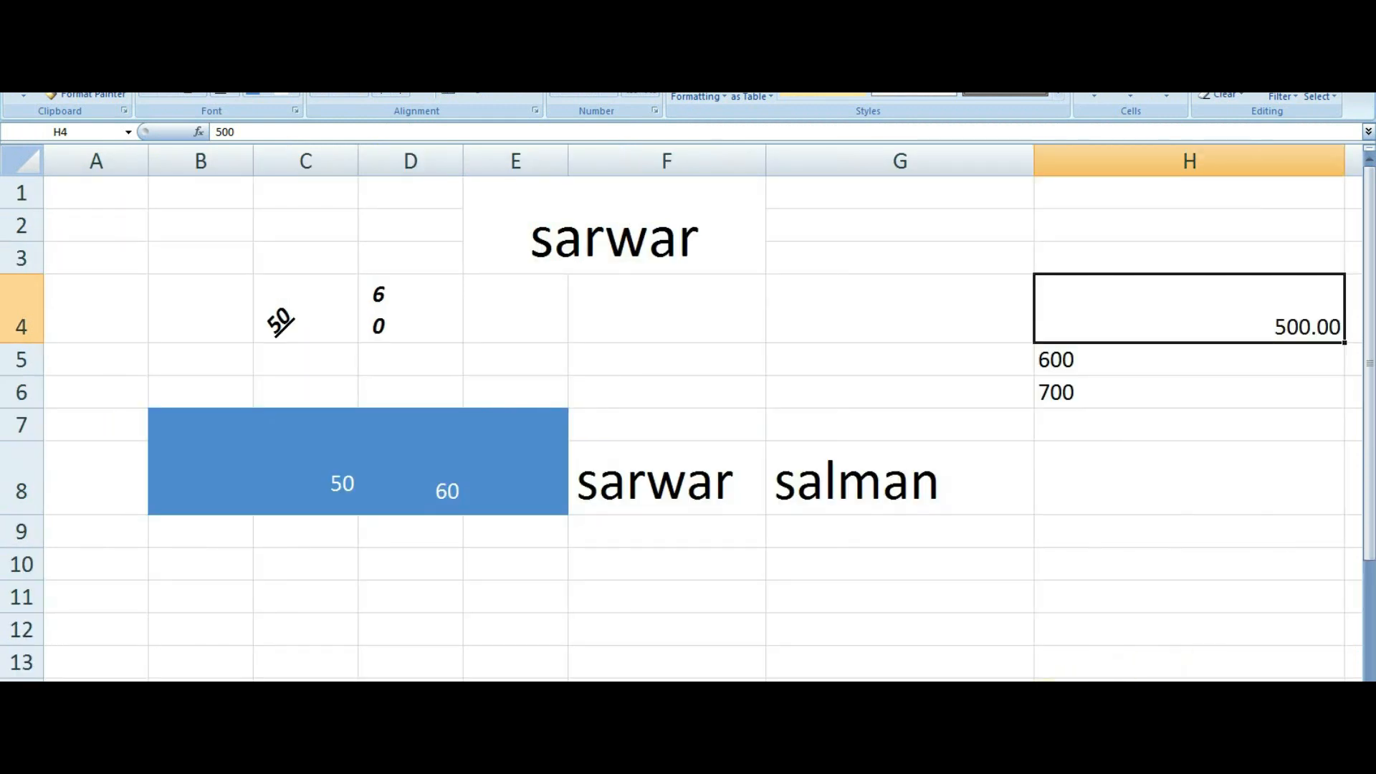
scroll(688, 412, "right", 2)
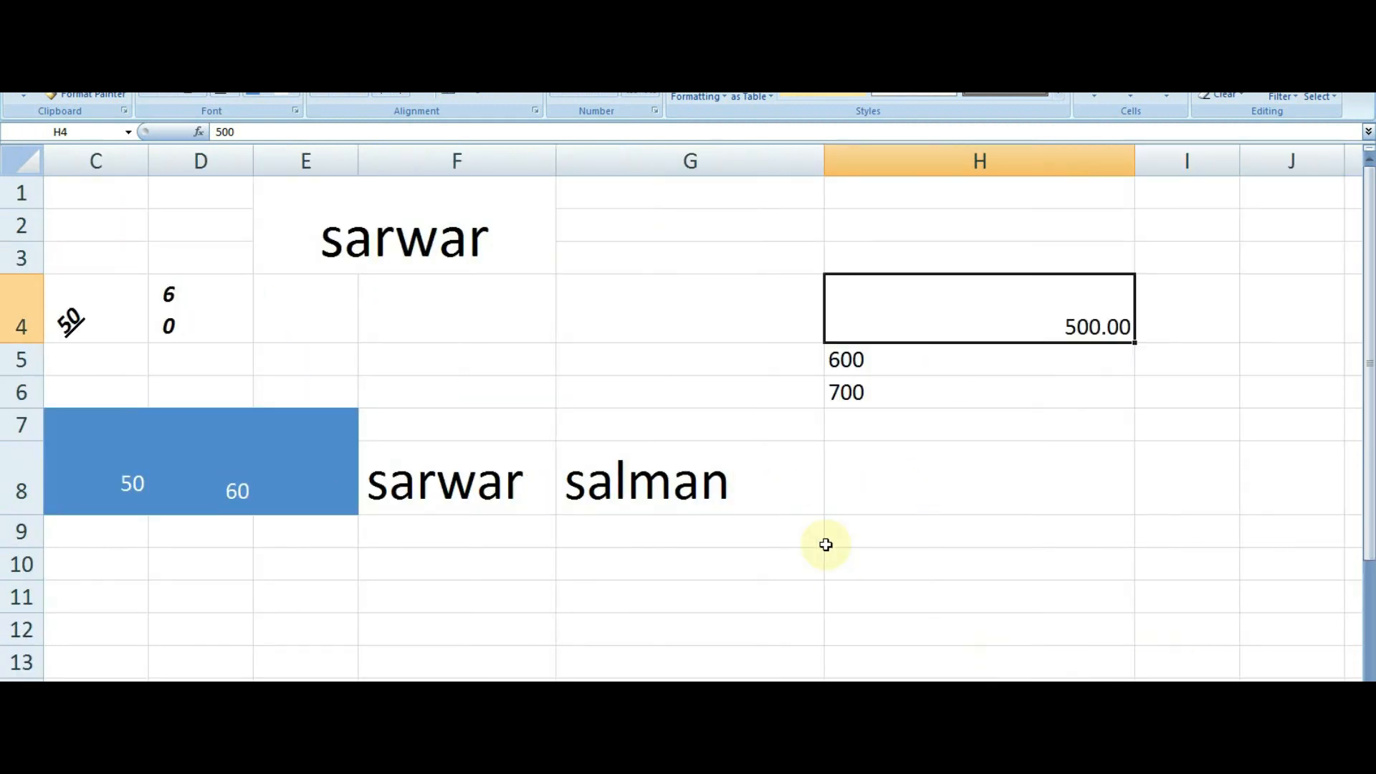
left_click(657, 95)
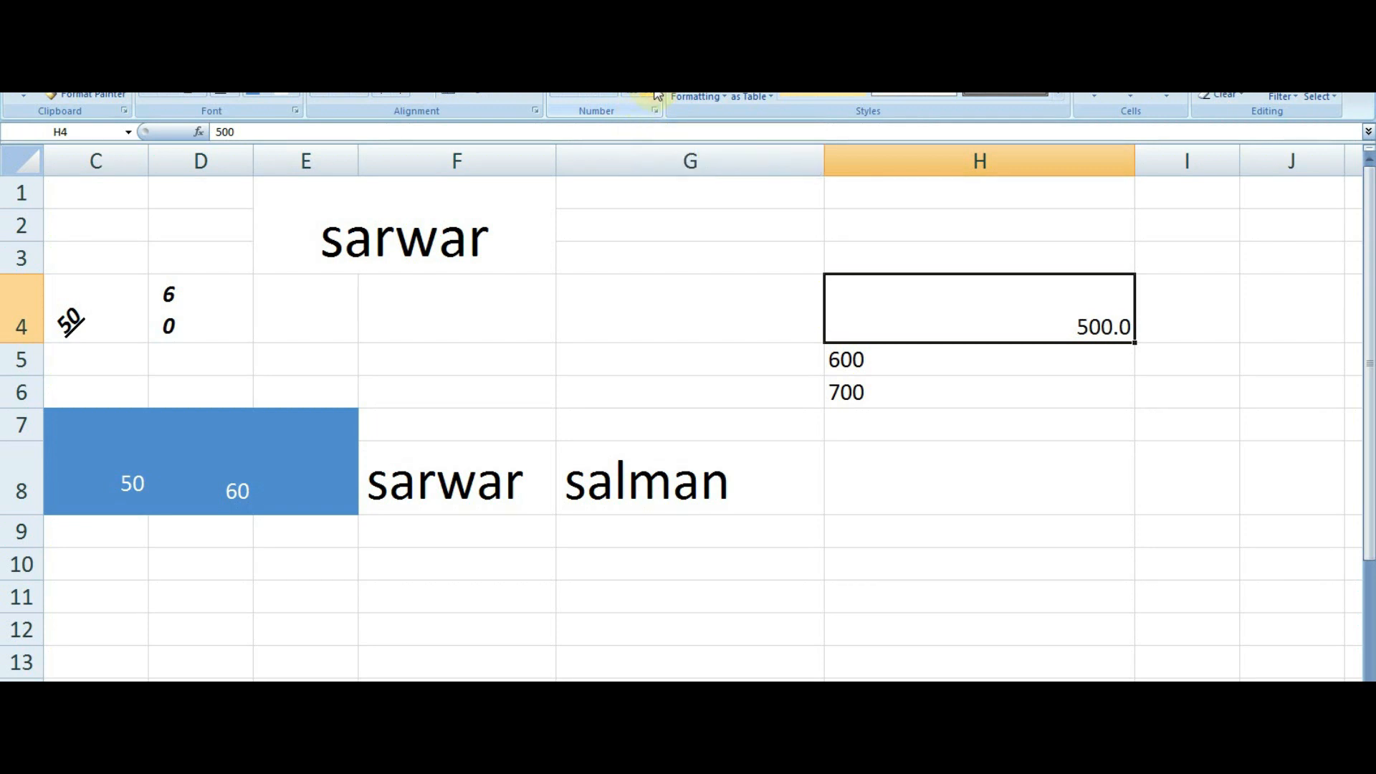
left_click(657, 95)
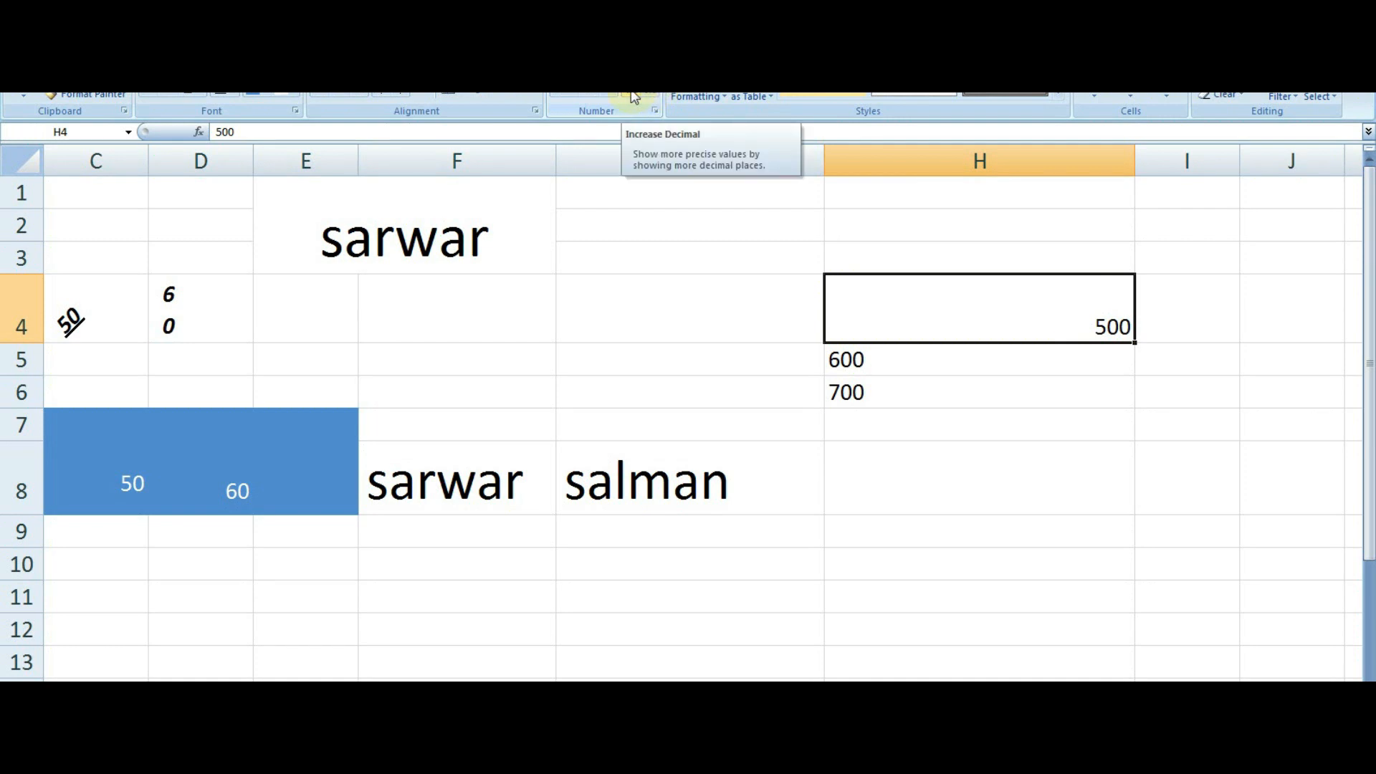
Increase the decimal places of cell H4 several times, dismissing the Windows color scheme dialog along the way.
left_click(634, 97)
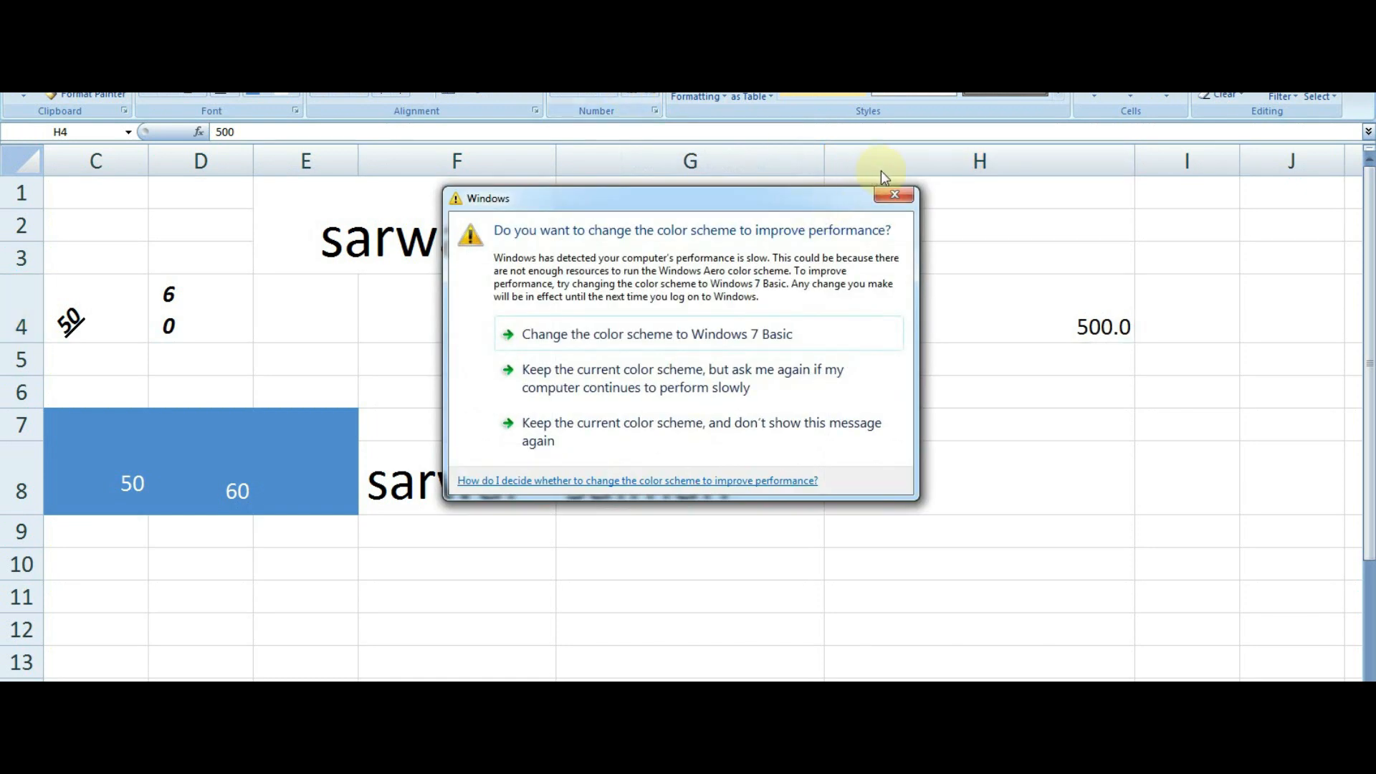
left_click(894, 195)
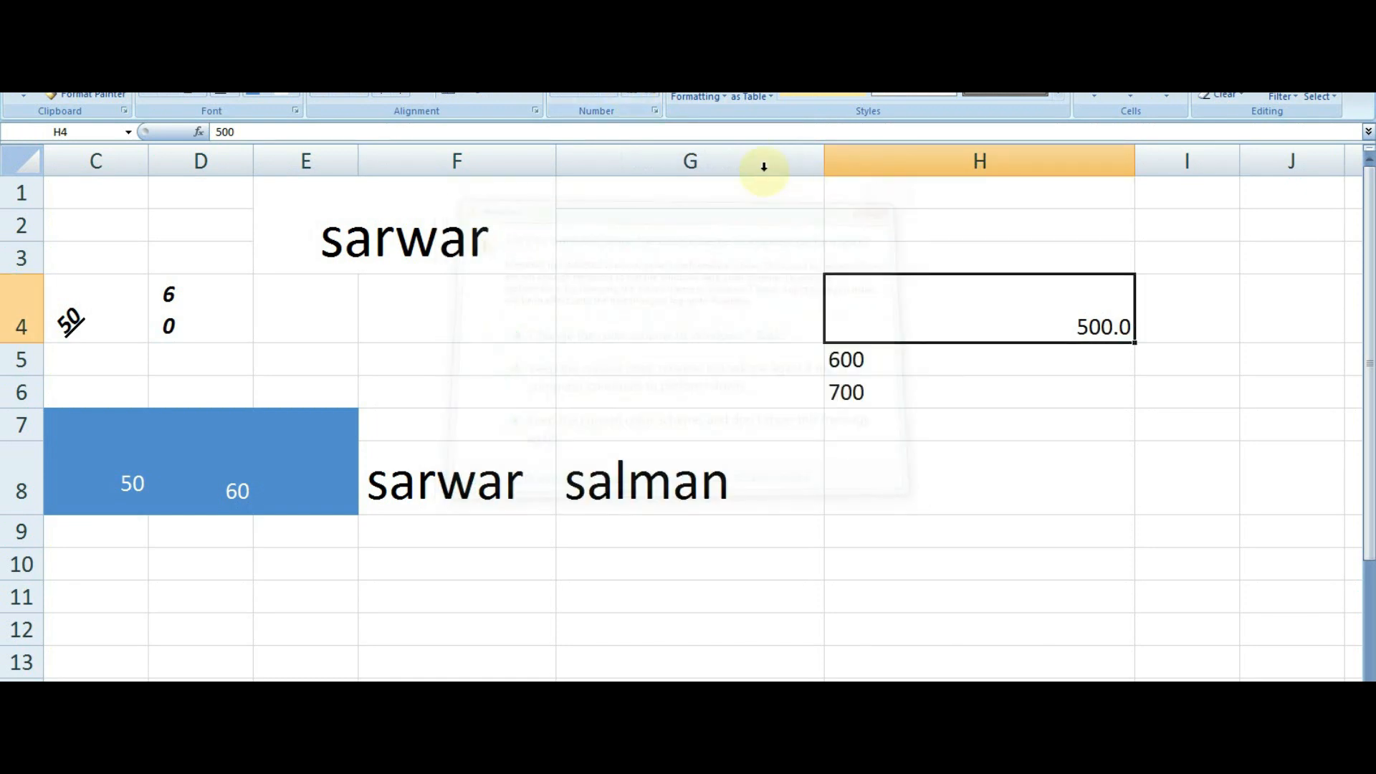
left_click(635, 99)
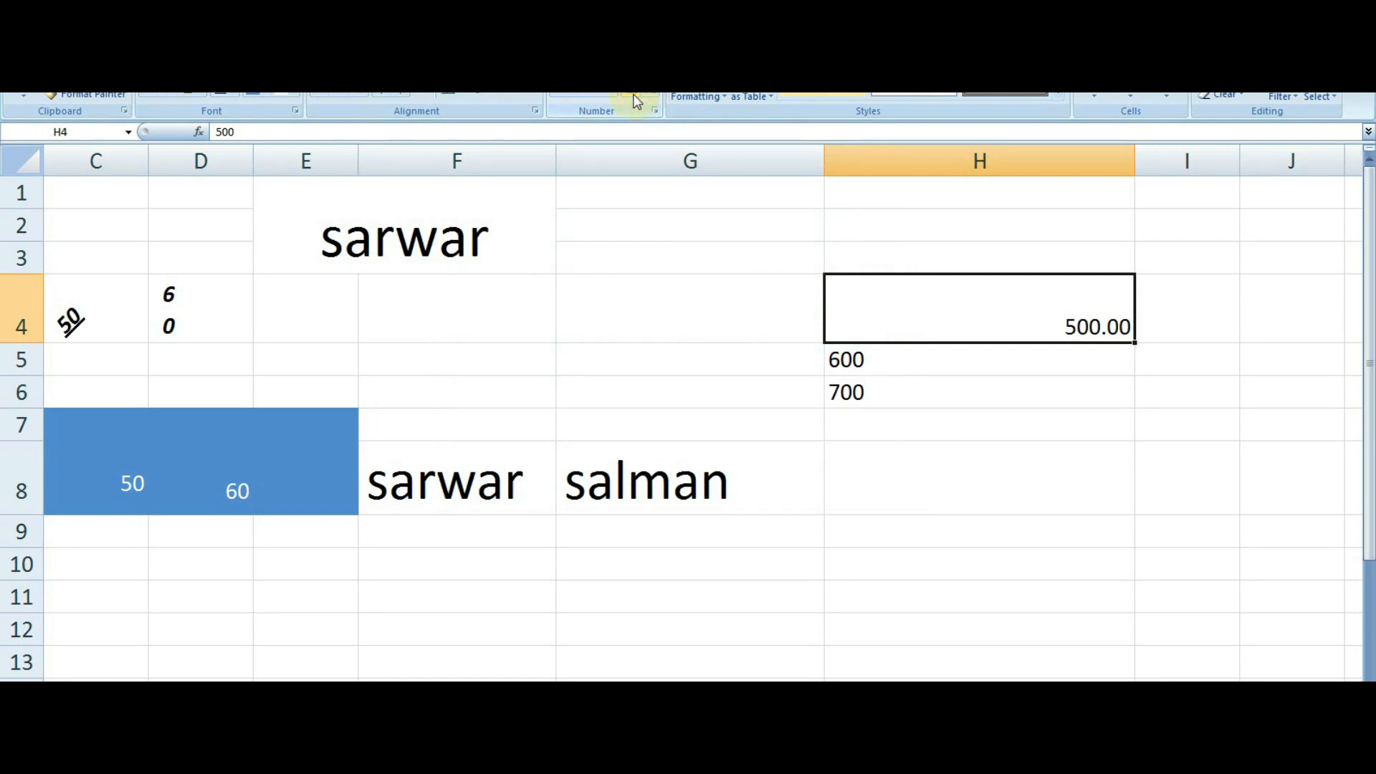
left_click(634, 98)
left_click(635, 98)
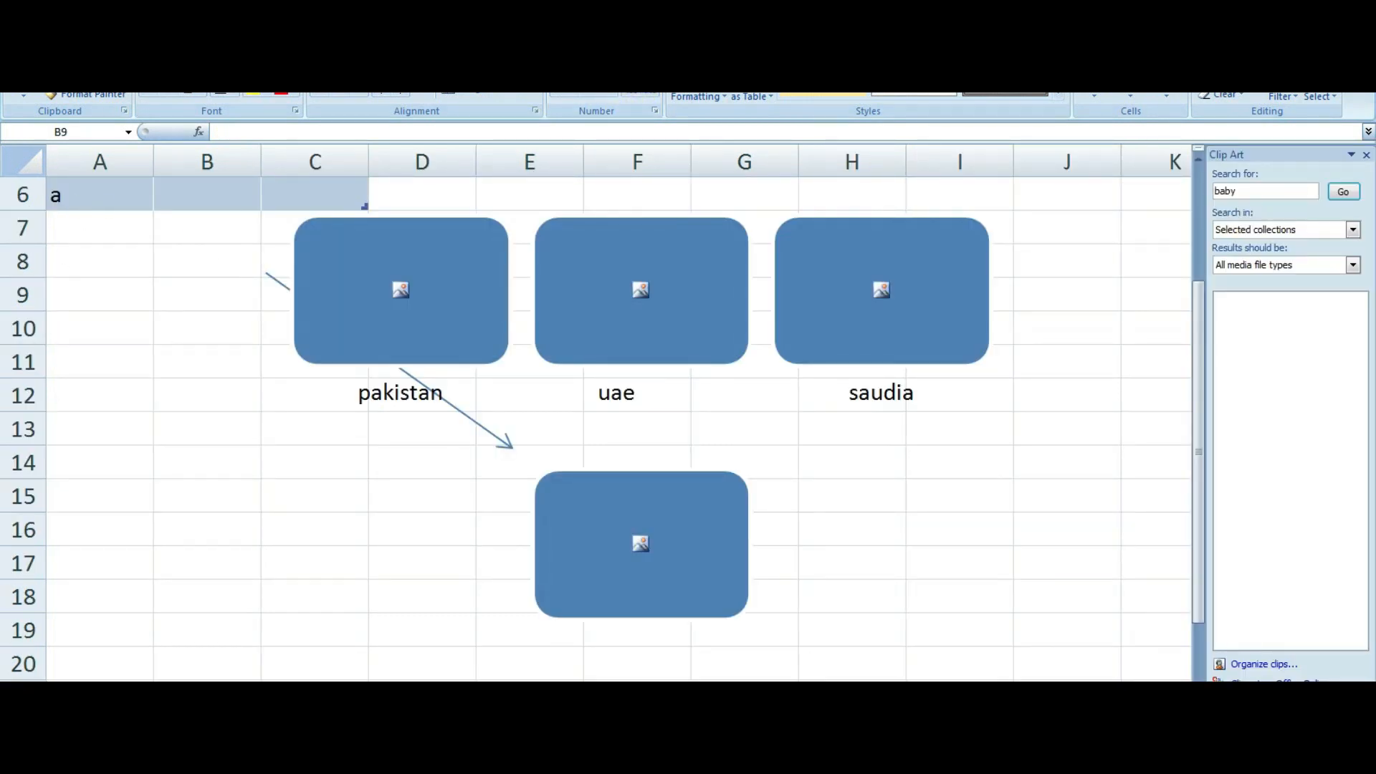
Go to the next, blank worksheet and create a table at cell A1 without headers.
left_click(207, 295)
key("ctrl+a")
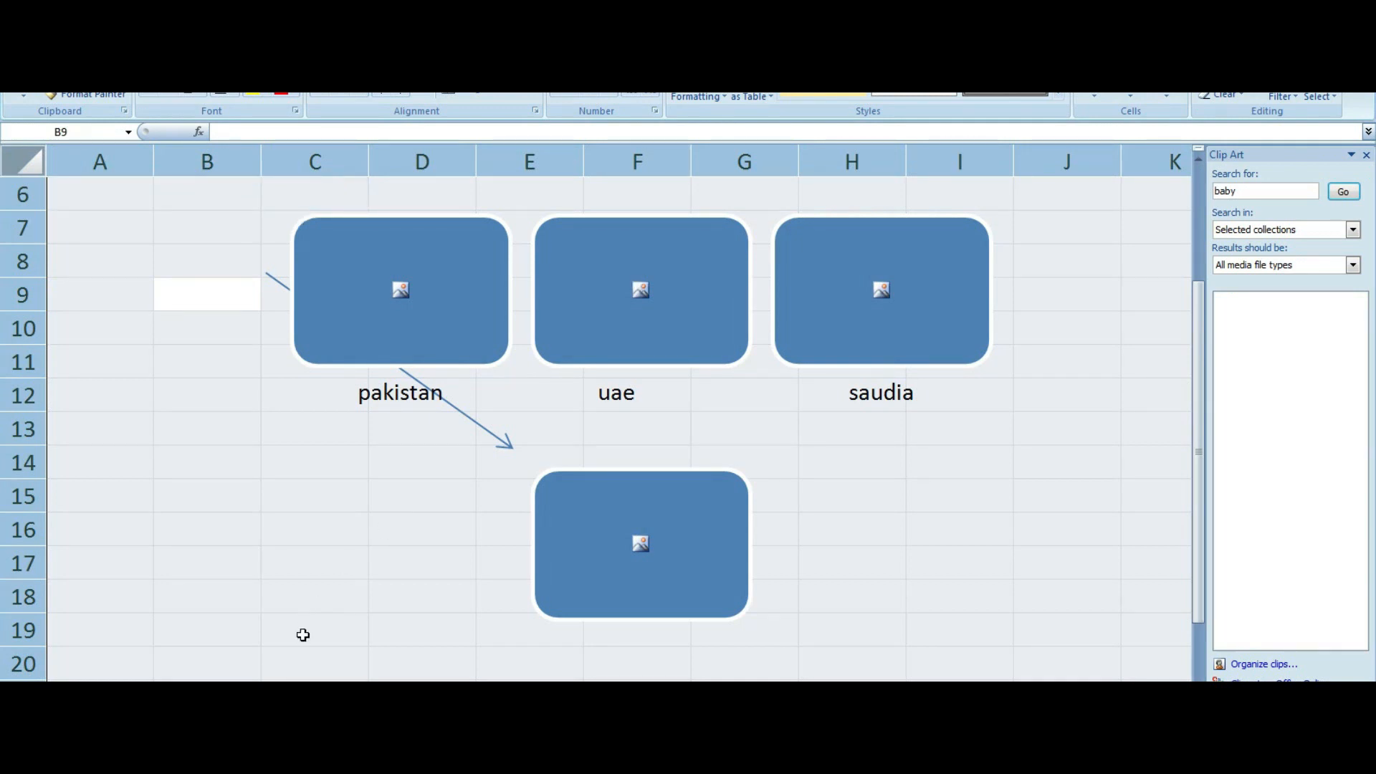
key("ctrl+Page_Down")
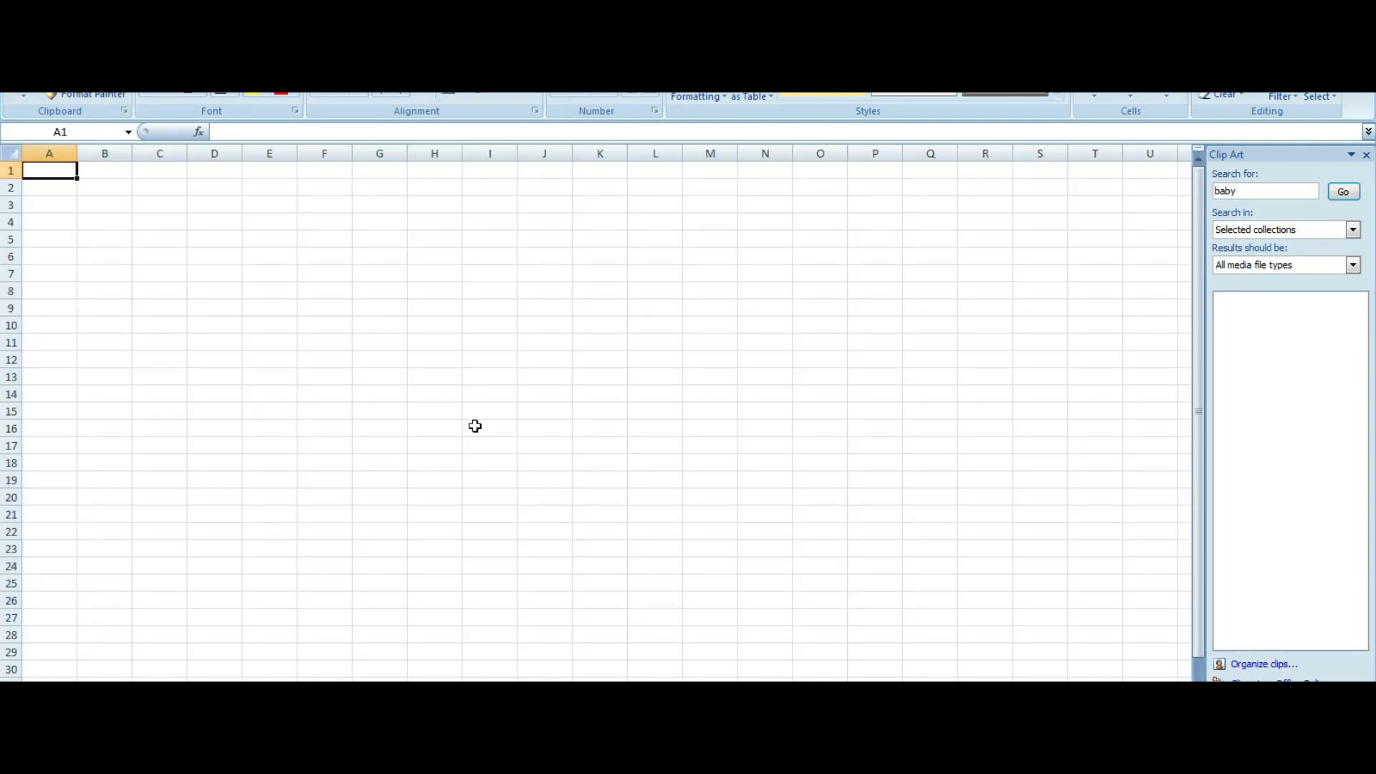
key("alt+n")
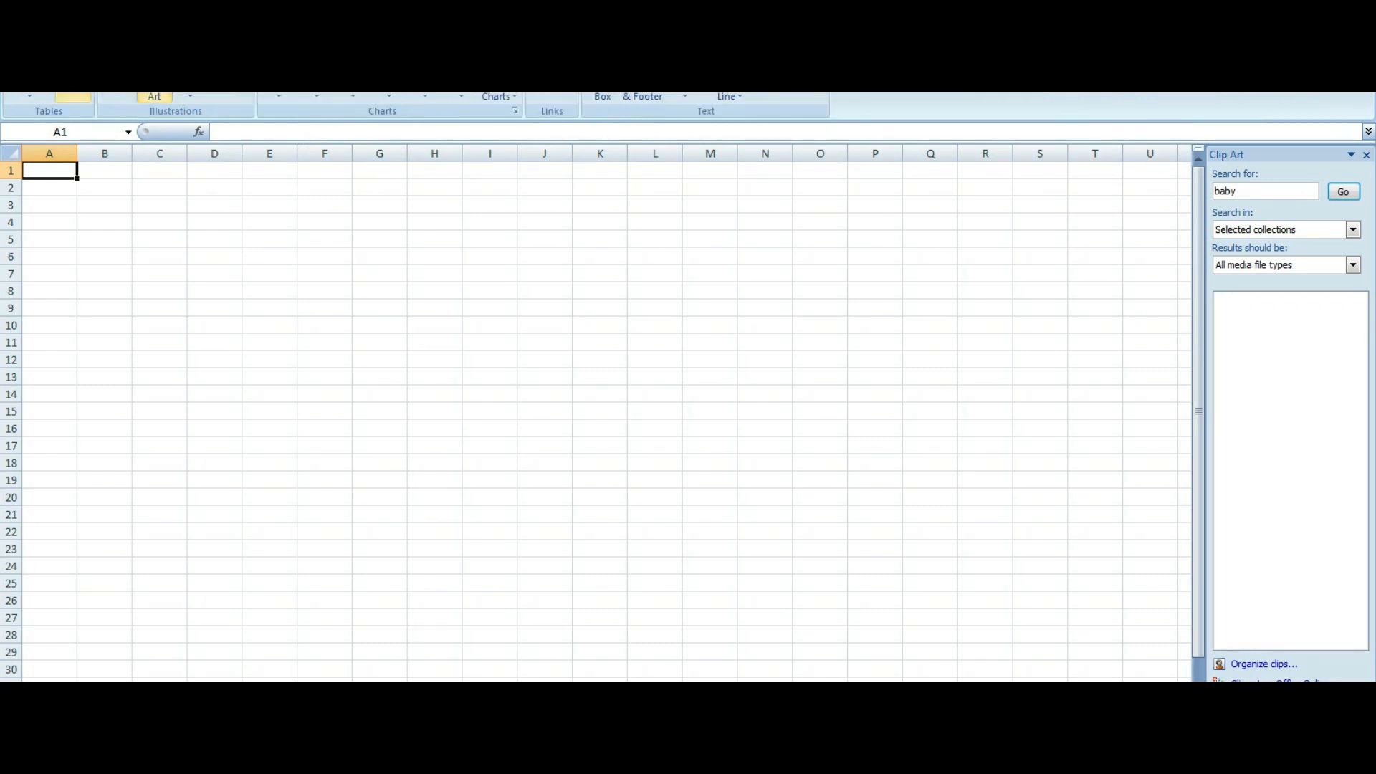
key("t")
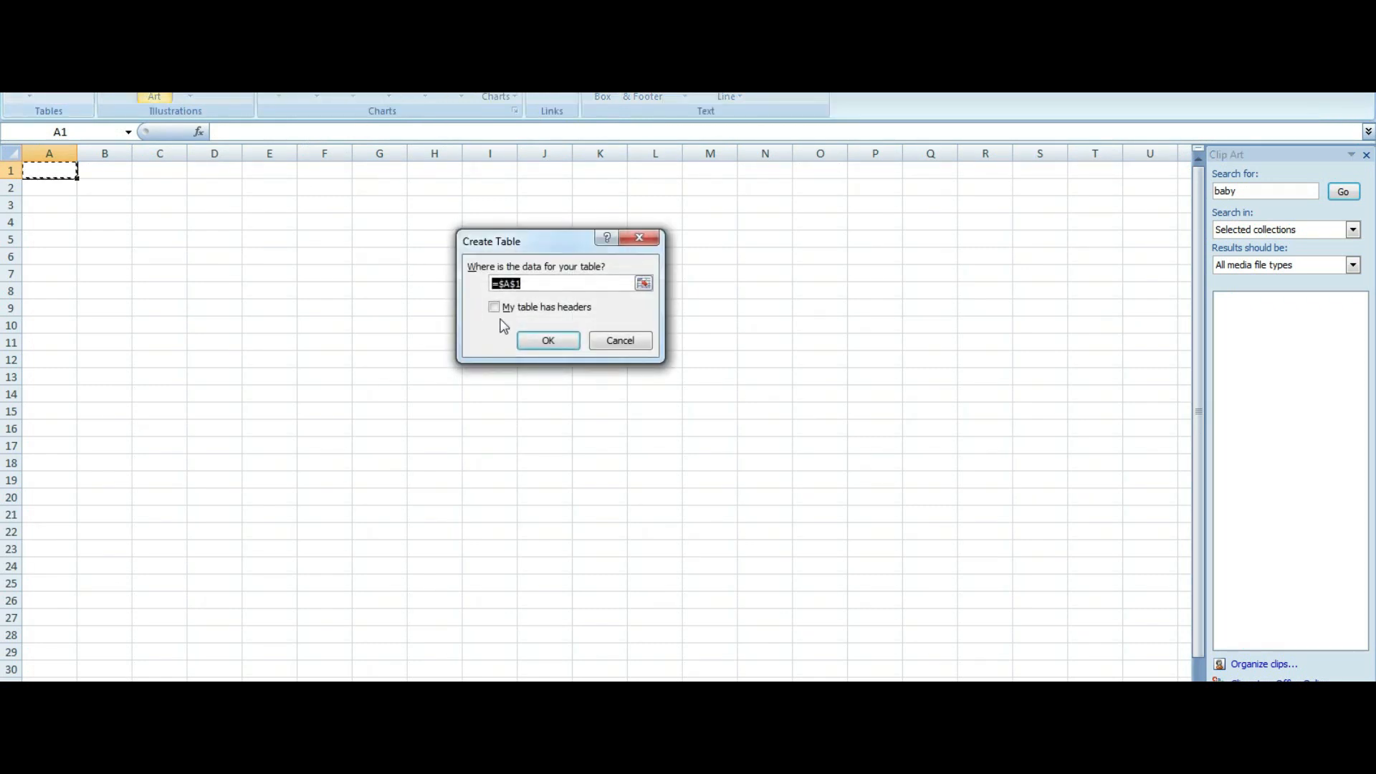
left_click(534, 339)
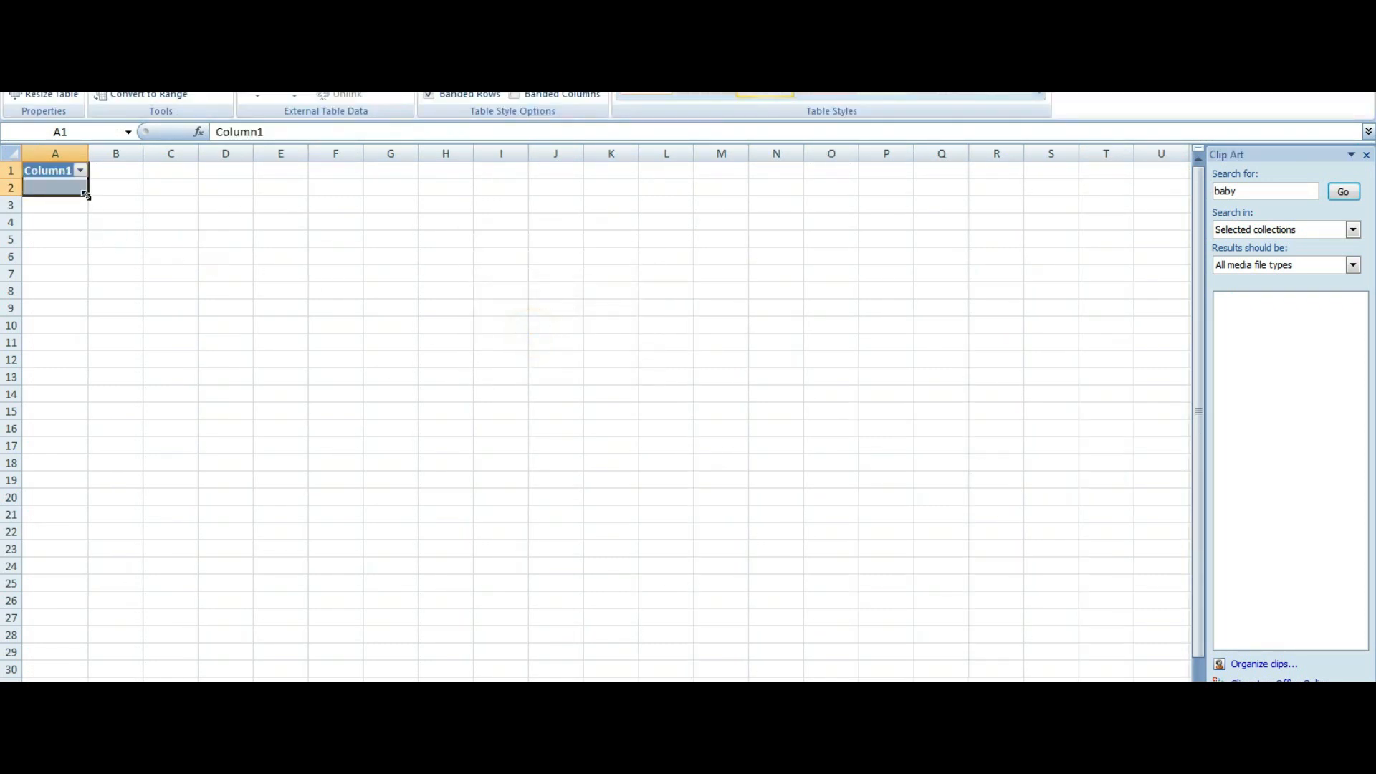
Create a second table at cell C6 without headers and give it the table style with a black header.
left_click(197, 251)
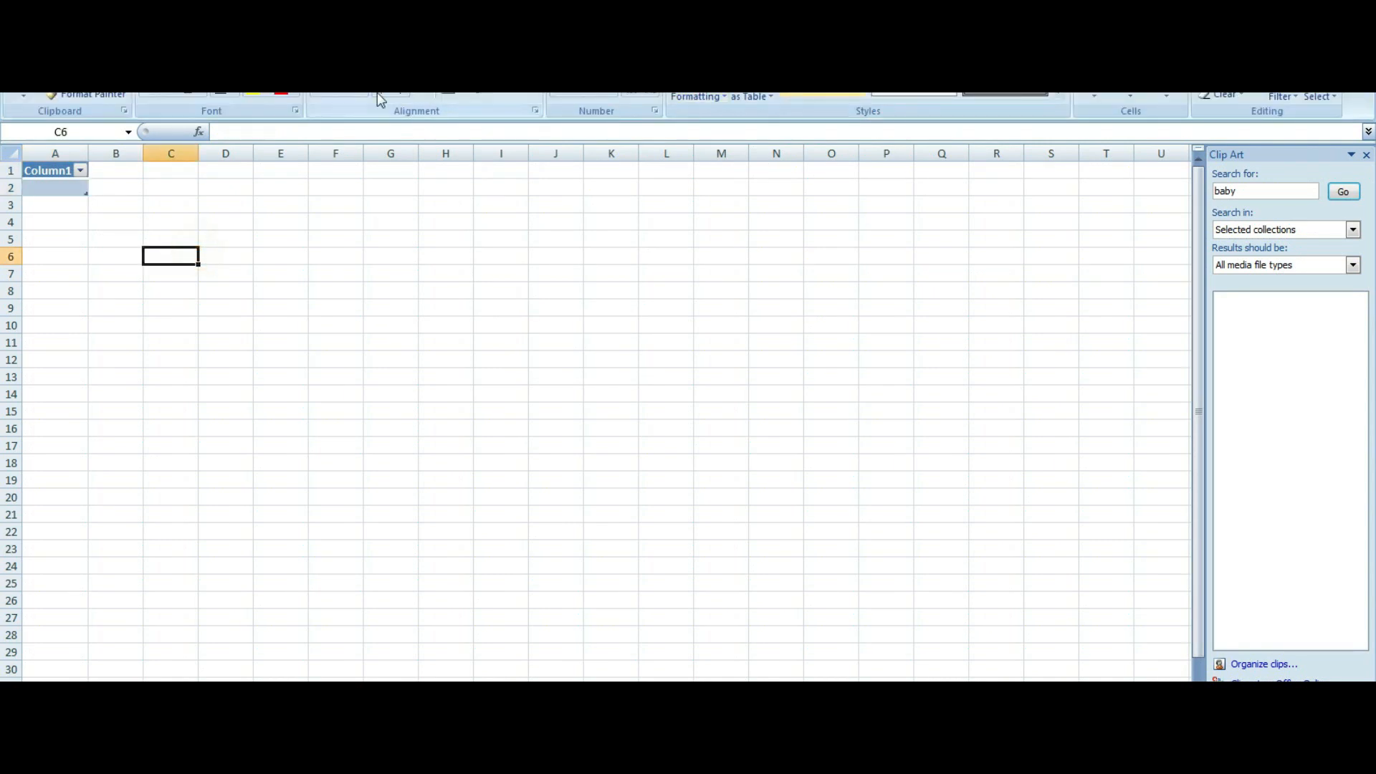
left_click(94, 29)
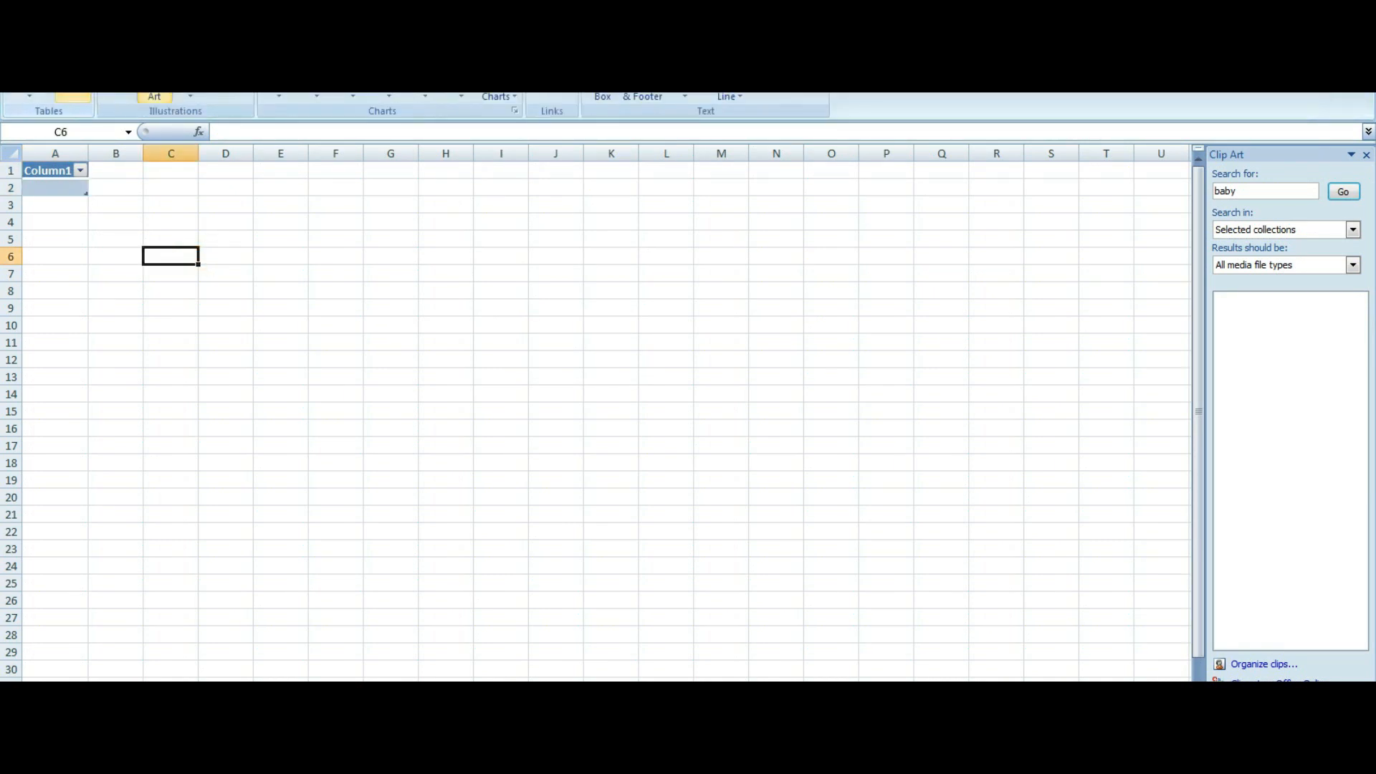
left_click(72, 97)
left_click(548, 339)
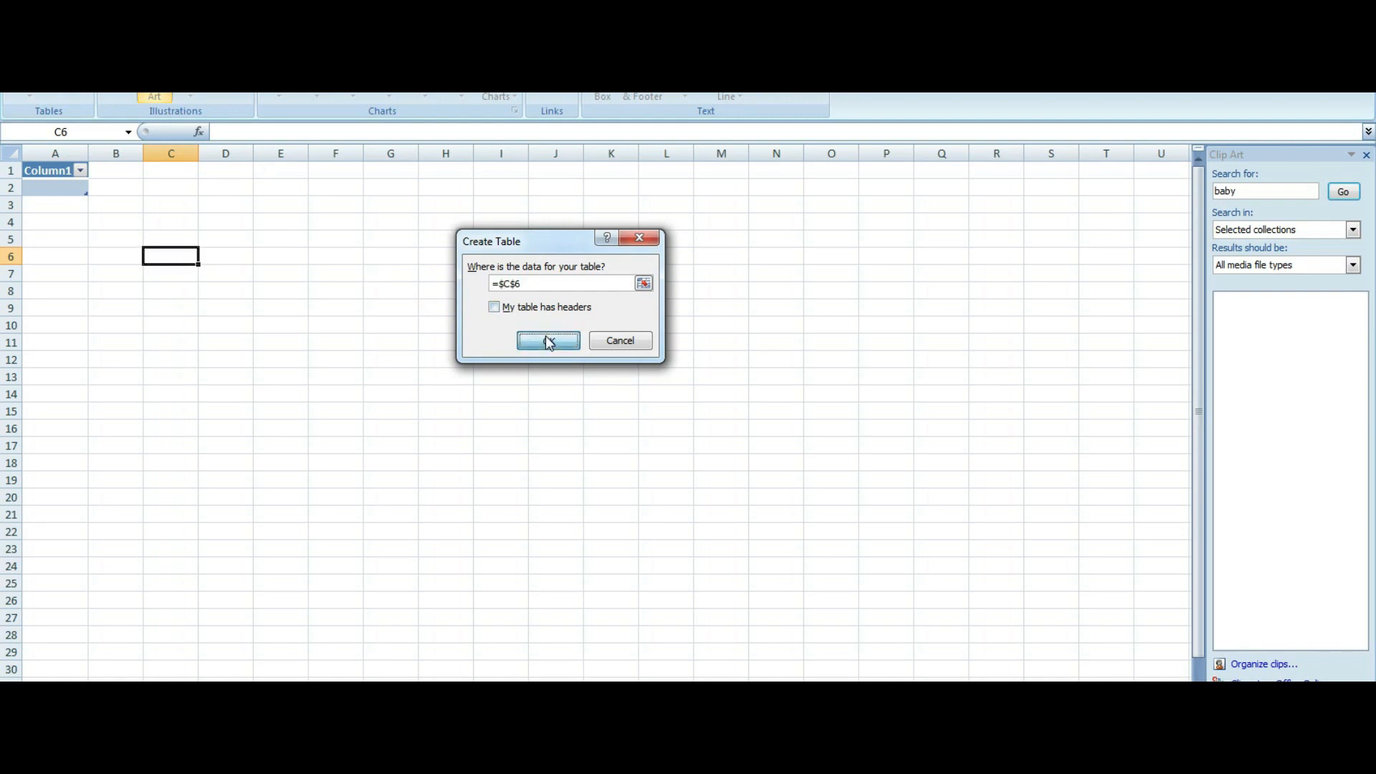
left_click(706, 77)
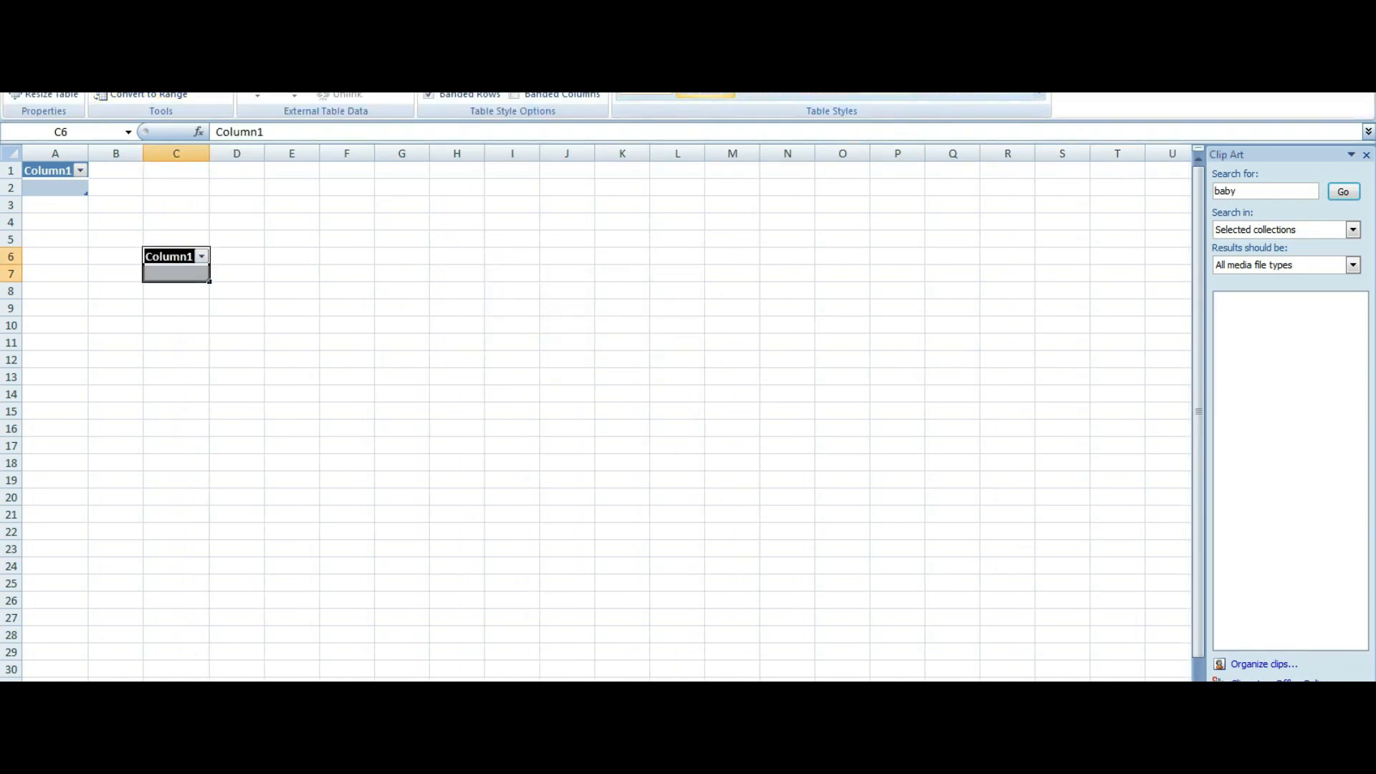
Insert the orange chrysanthemum picture and position it over columns B to Q, starting at row 1.
left_click(95, 29)
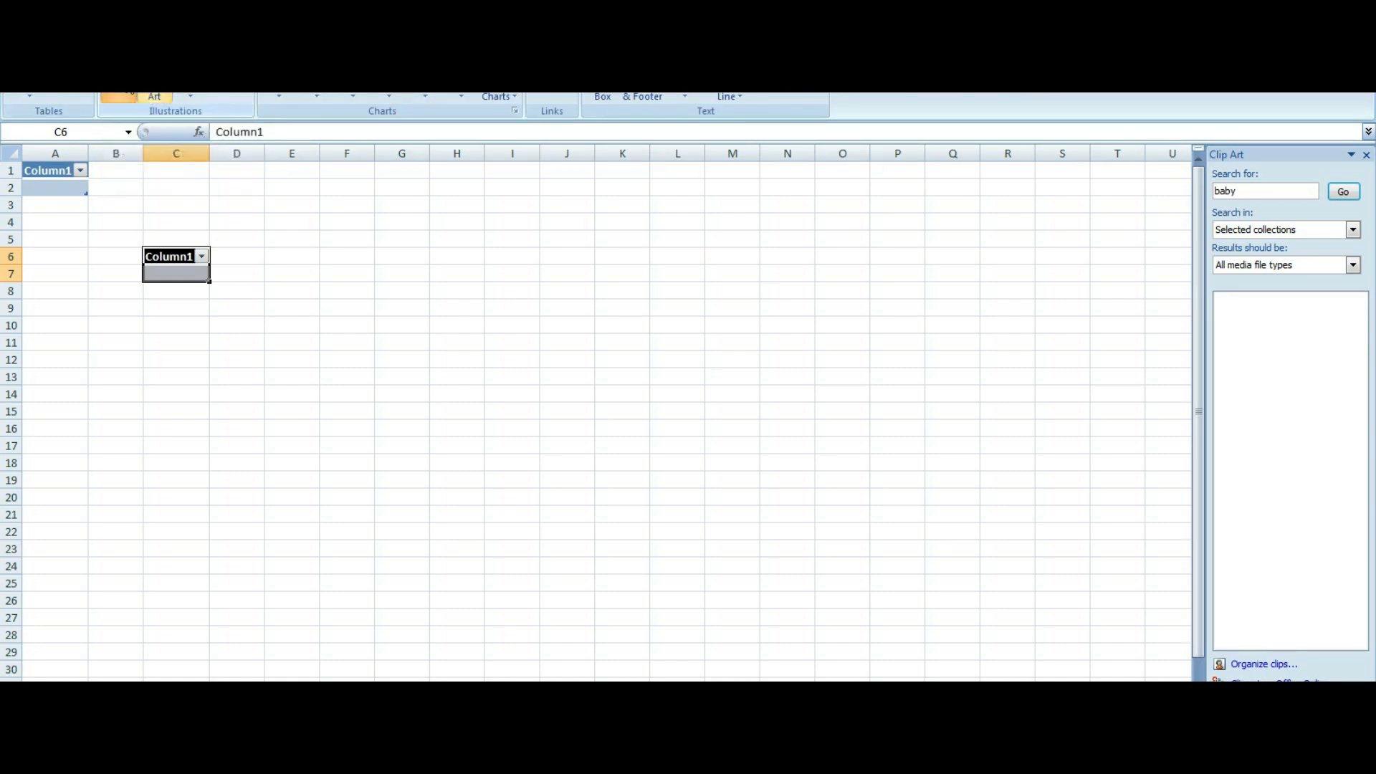
left_click(133, 94)
double_click(205, 171)
left_click_drag(466, 358, 441, 256)
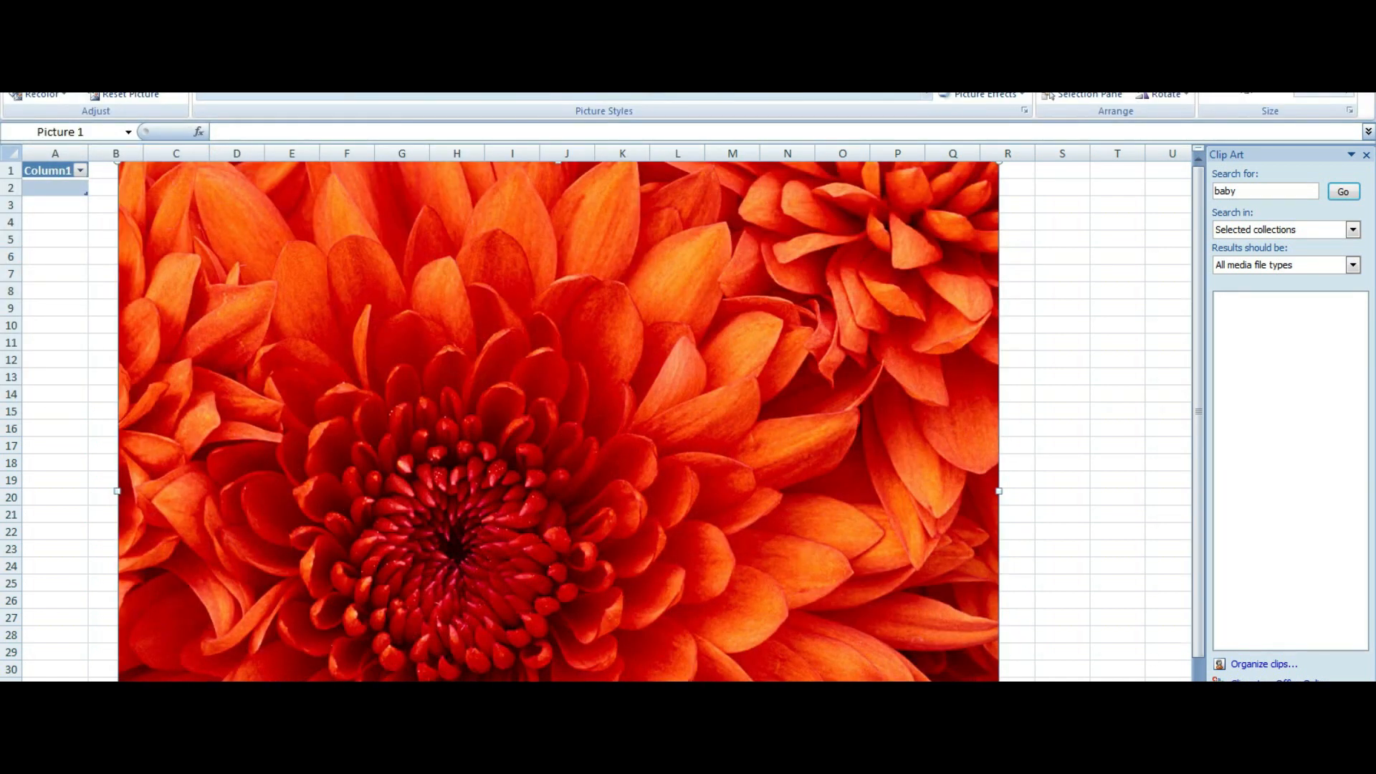
Draw a large oval over the flower picture from about E4 to N20, and undo it.
left_click(97, 32)
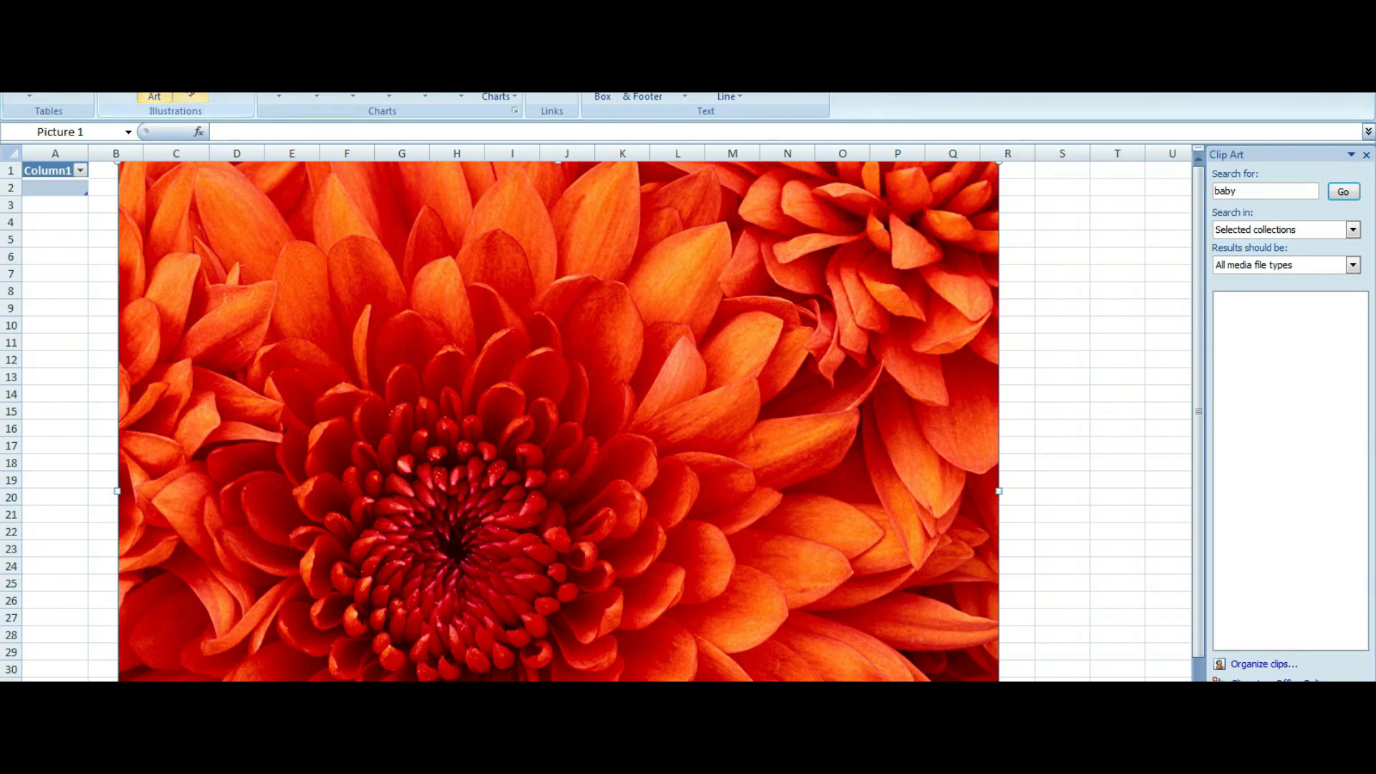
left_click(188, 96)
left_click(256, 128)
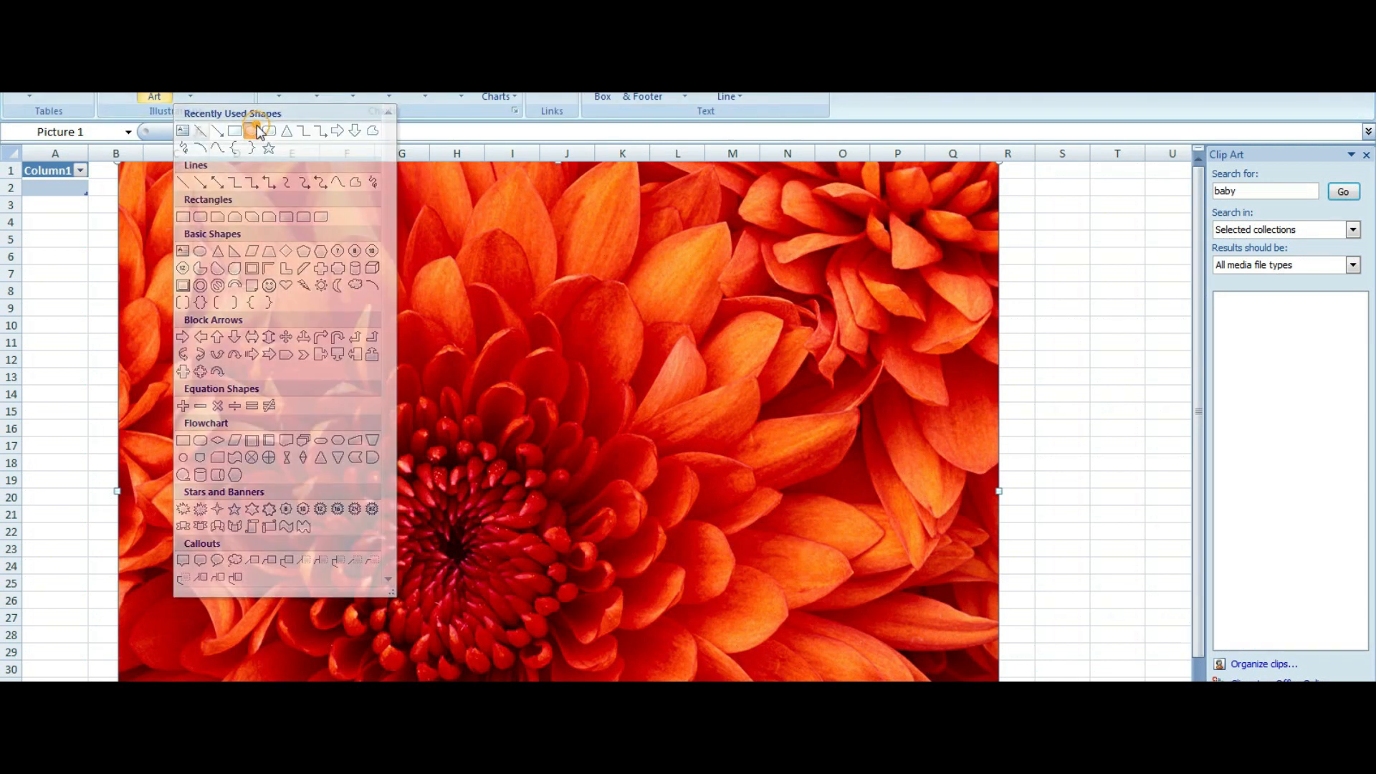
mouse_move(271, 212)
left_mouse_down()
mouse_move(273, 246)
mouse_move(385, 362)
mouse_move(804, 509)
left_mouse_up()
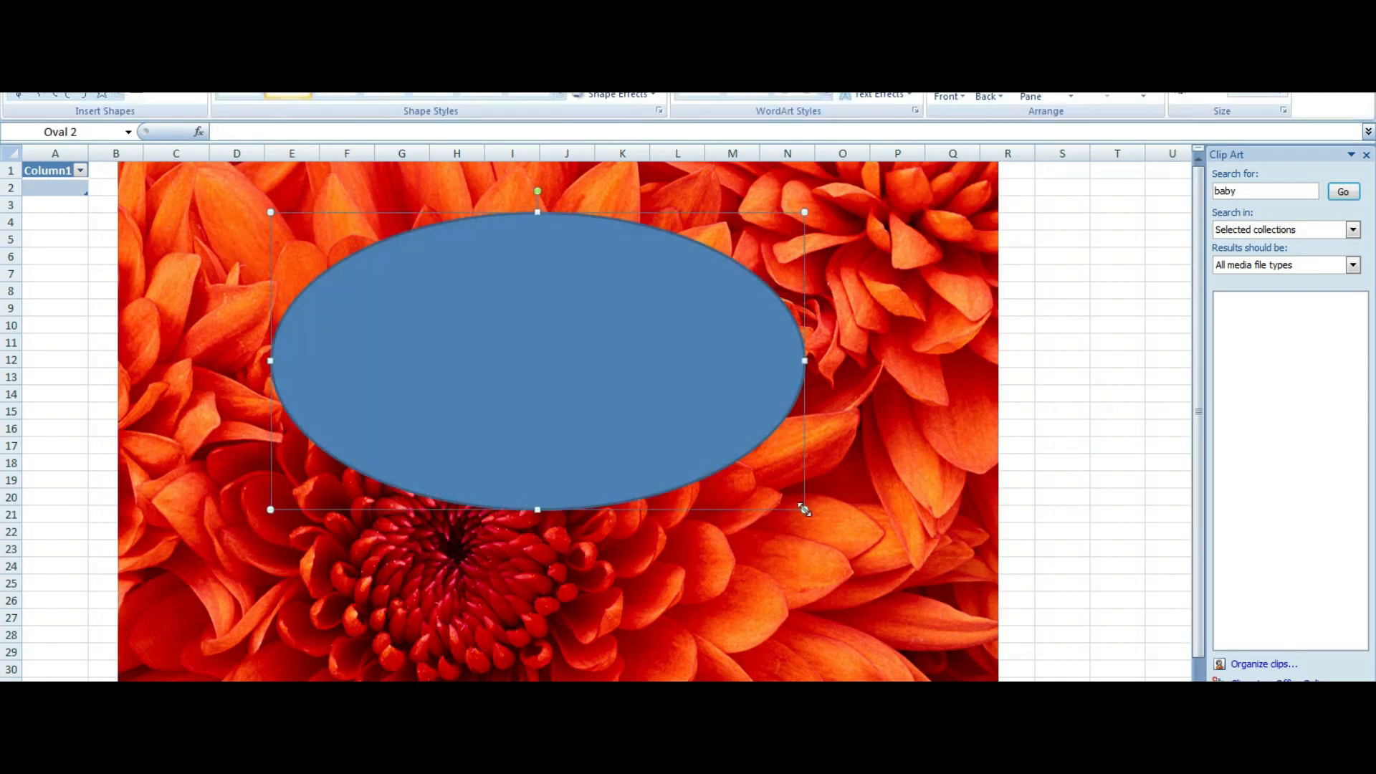
key("ctrl+z")
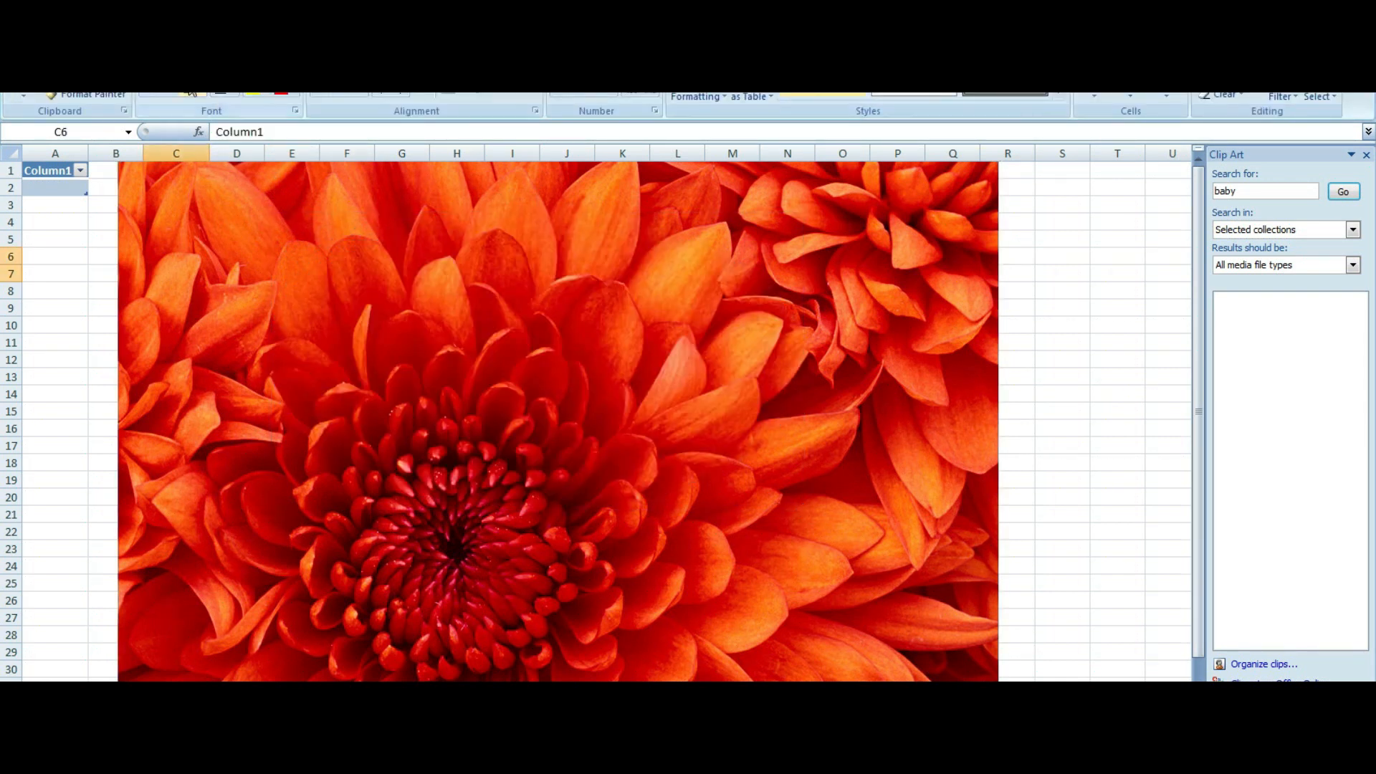
left_click(97, 29)
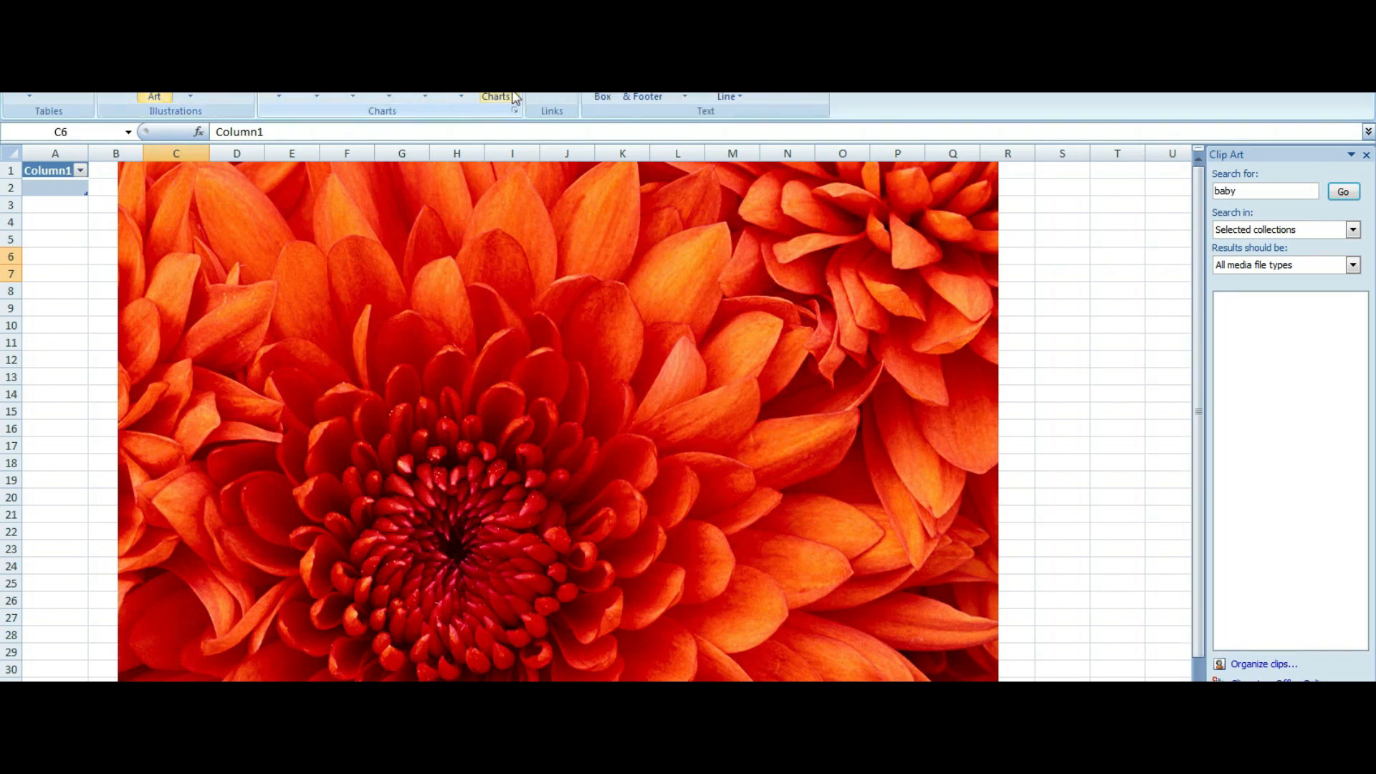
Insert WordArt in the red-outlined letter style with the person's first name, and delete the flower picture behind it.
left_click(685, 97)
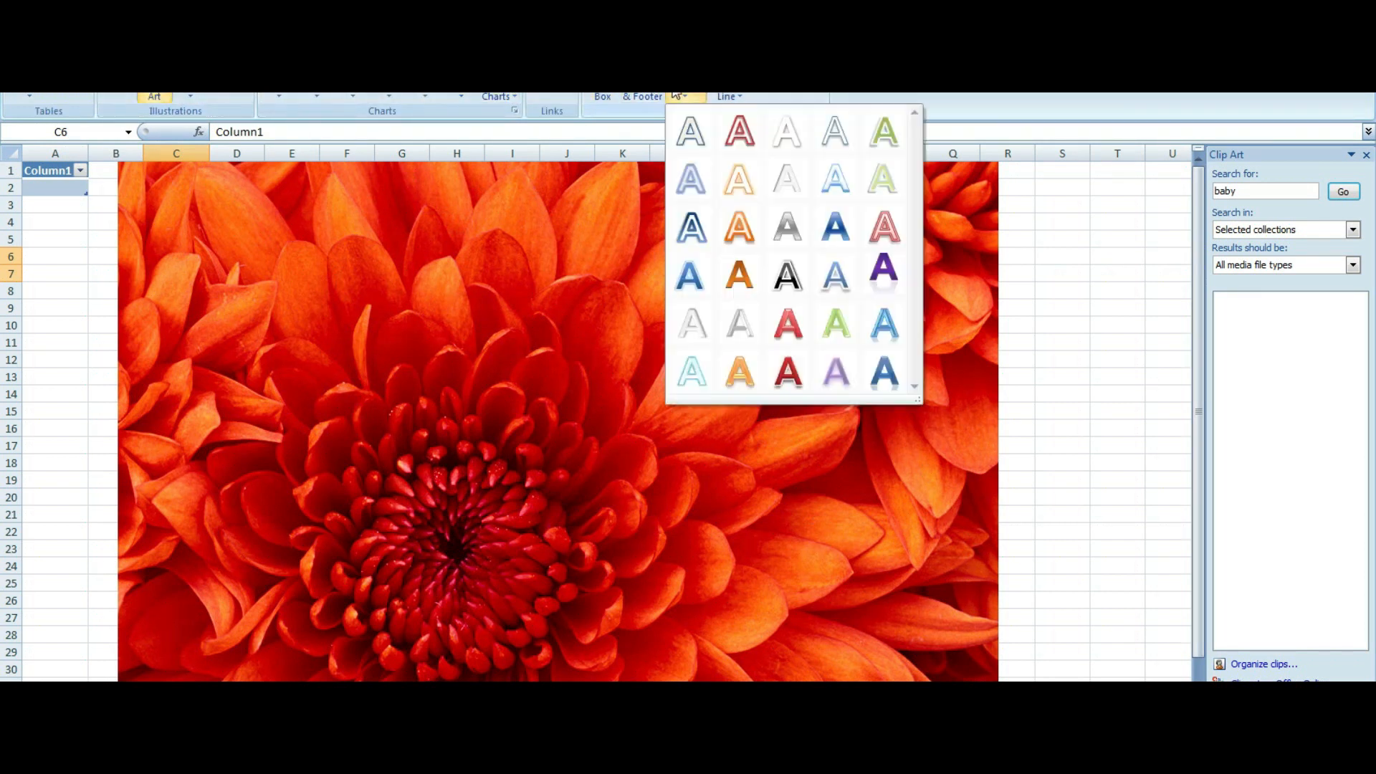
left_click(728, 148)
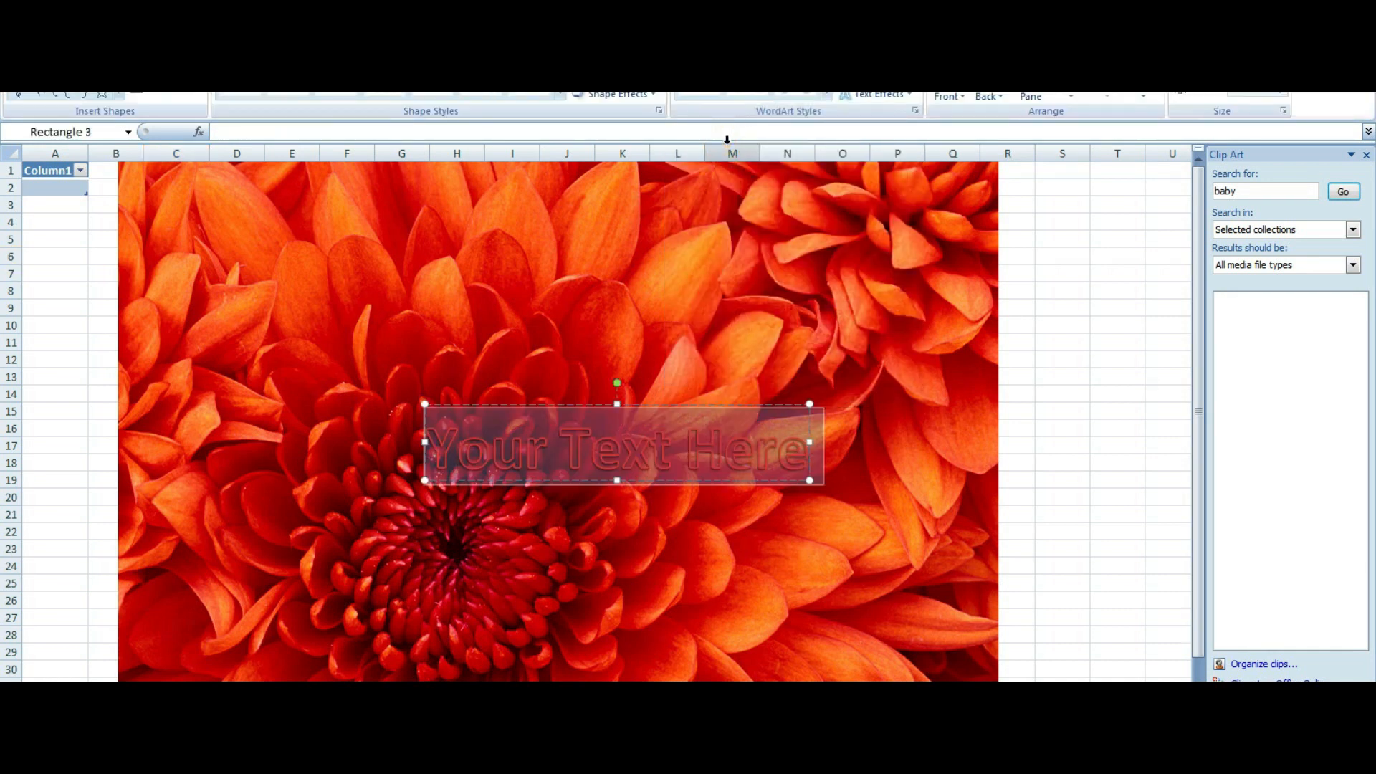
type("sarwar")
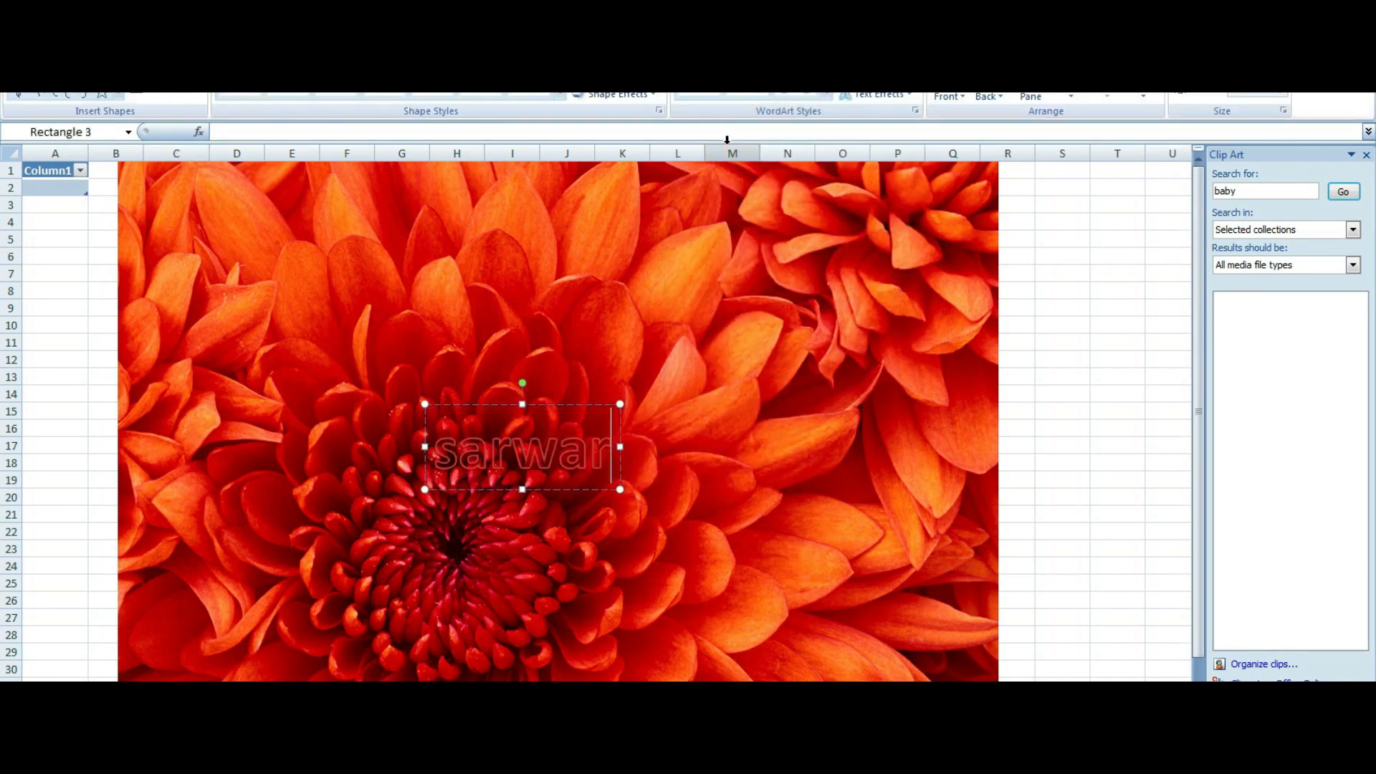
left_click(777, 244)
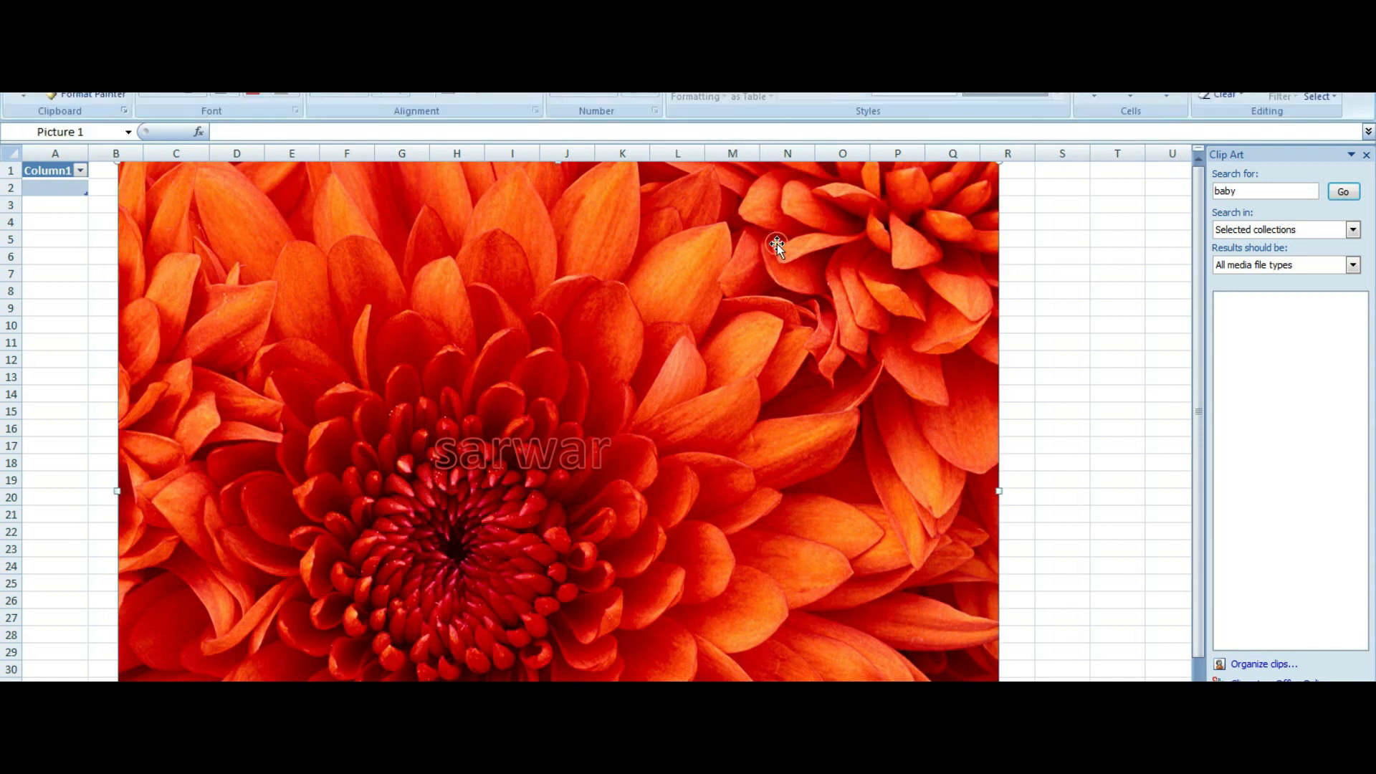
key("Delete")
Move the WordArt two columns over to about columns J to M, rows 15 to 19, and make its text italic.
left_click(460, 463)
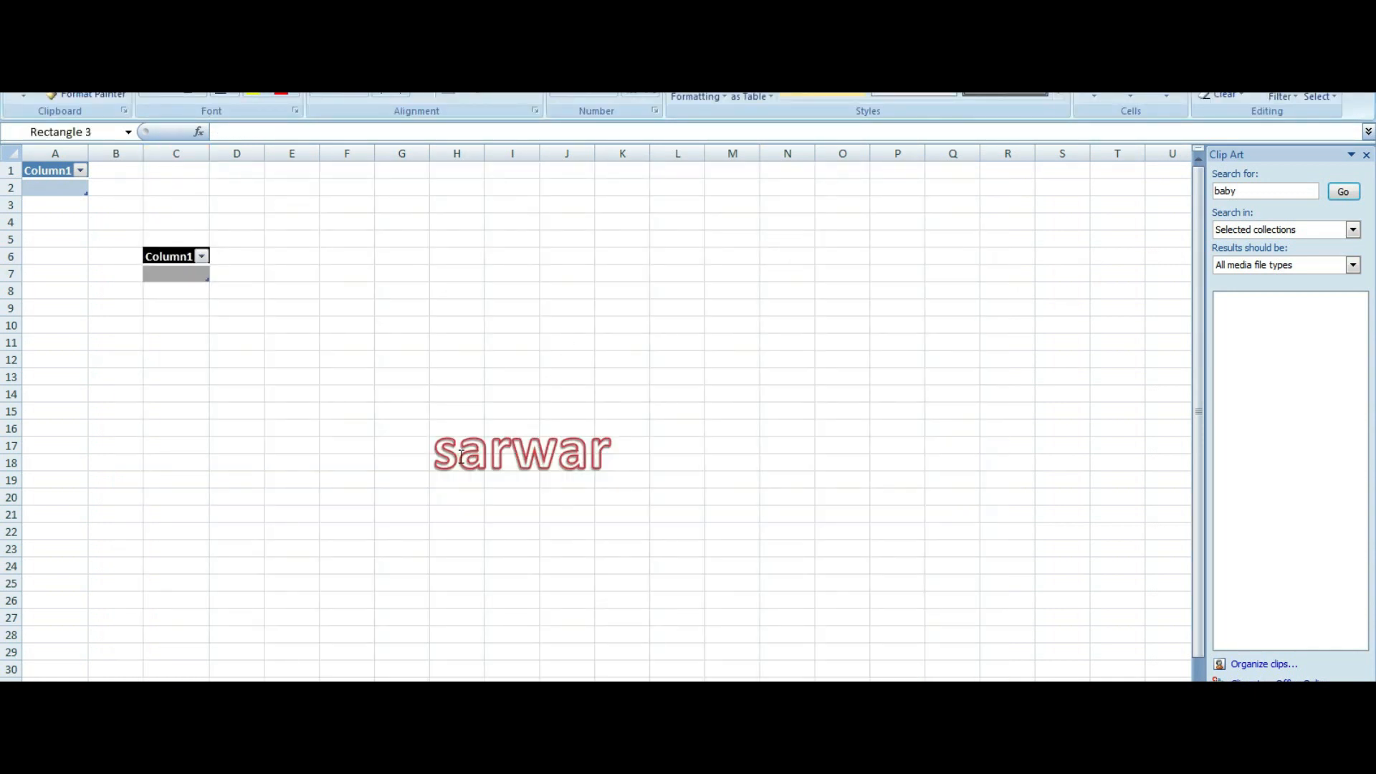
left_click_drag(426, 455, 536, 459)
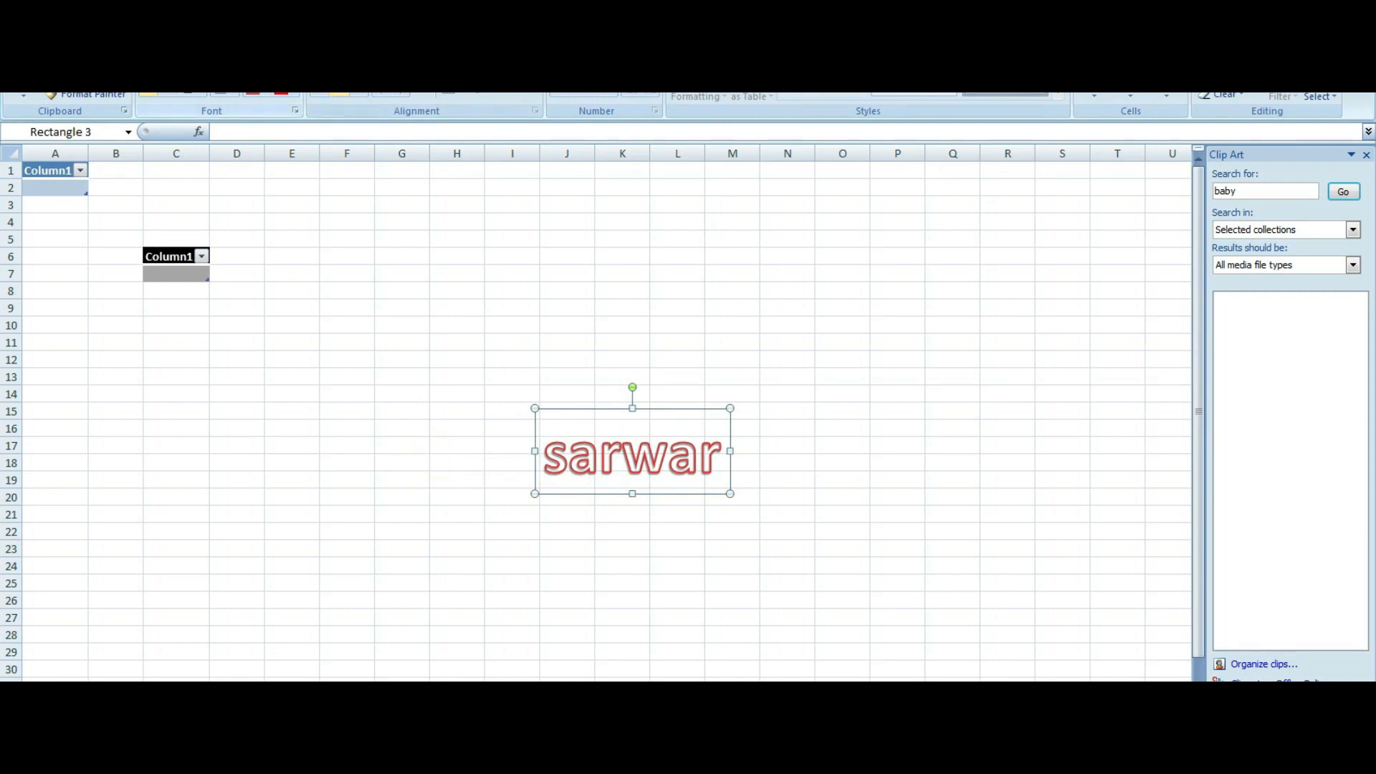
left_click(164, 97)
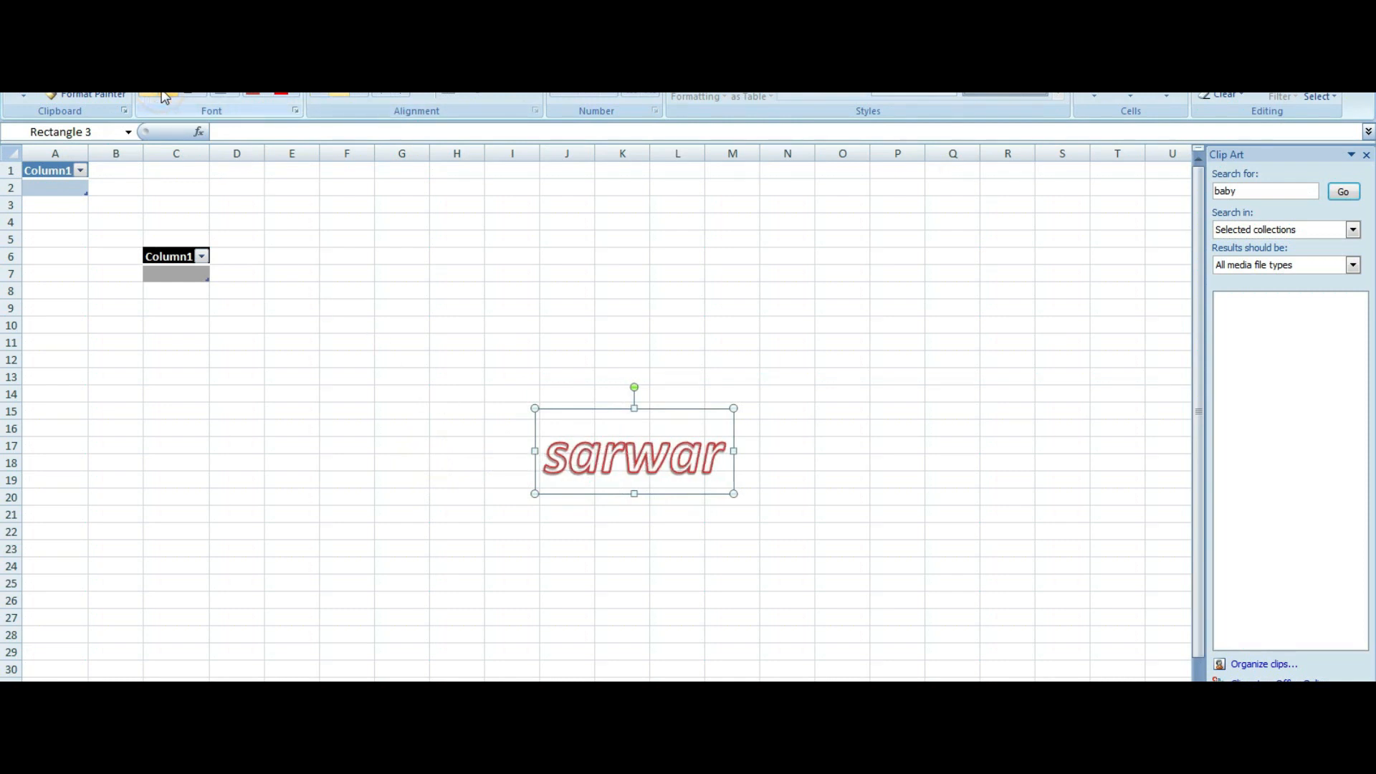
Apply the Normal page margins preset to the worksheet.
left_click(97, 33)
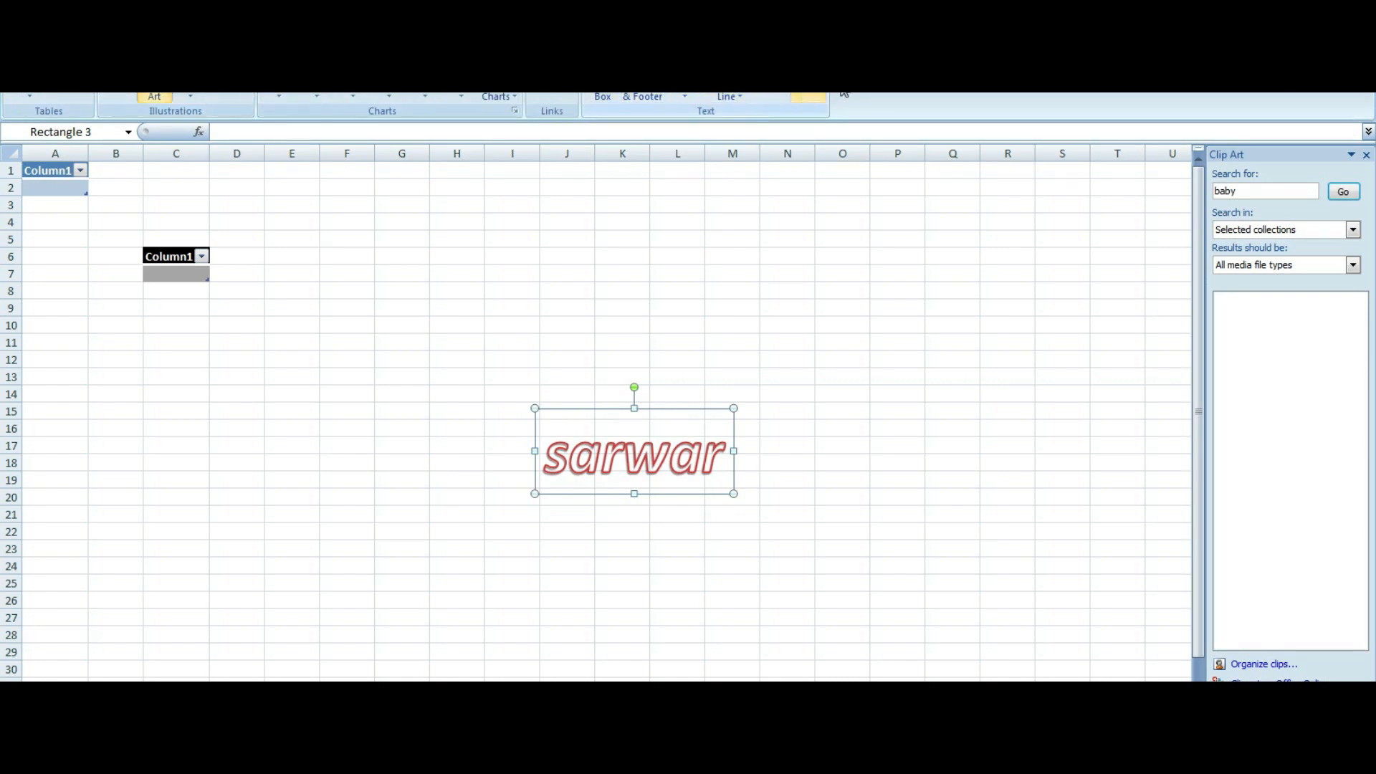
left_click(153, 29)
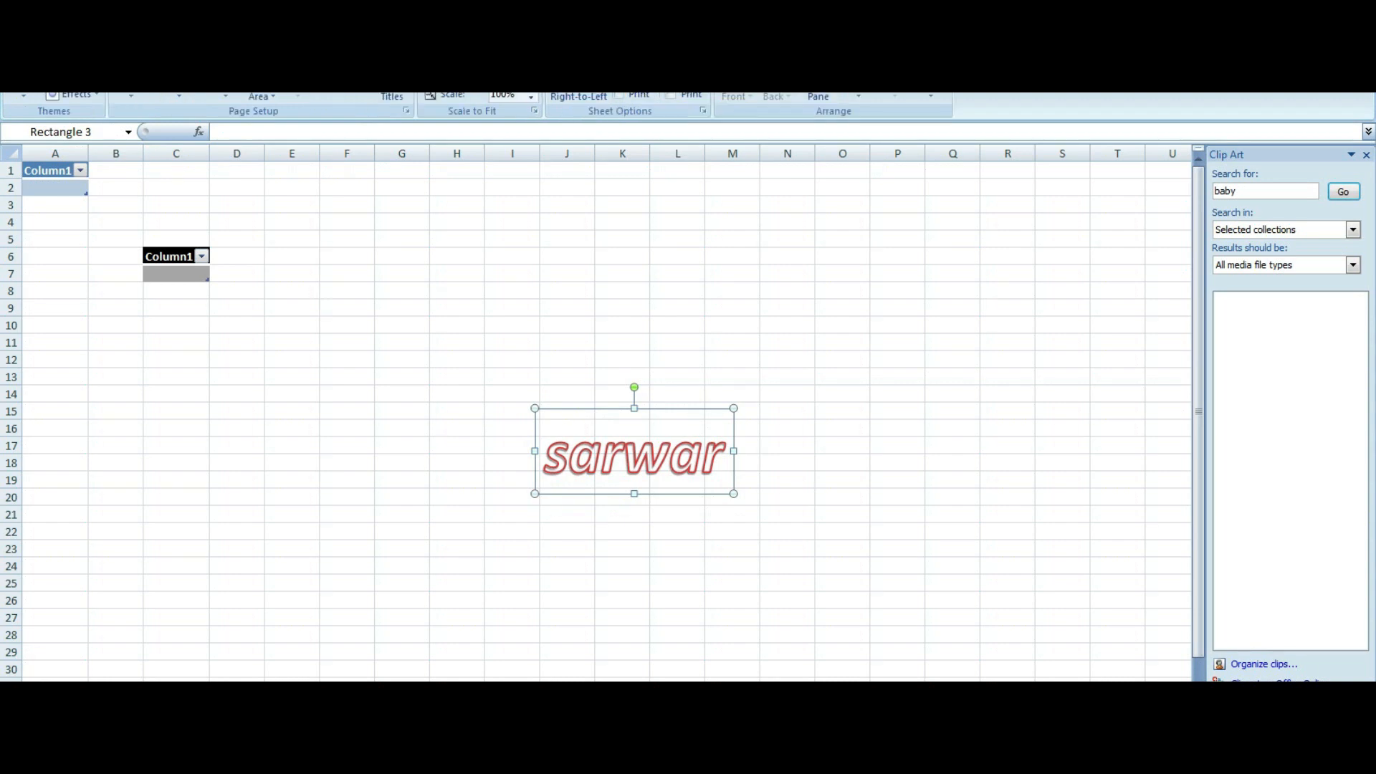
left_click(131, 96)
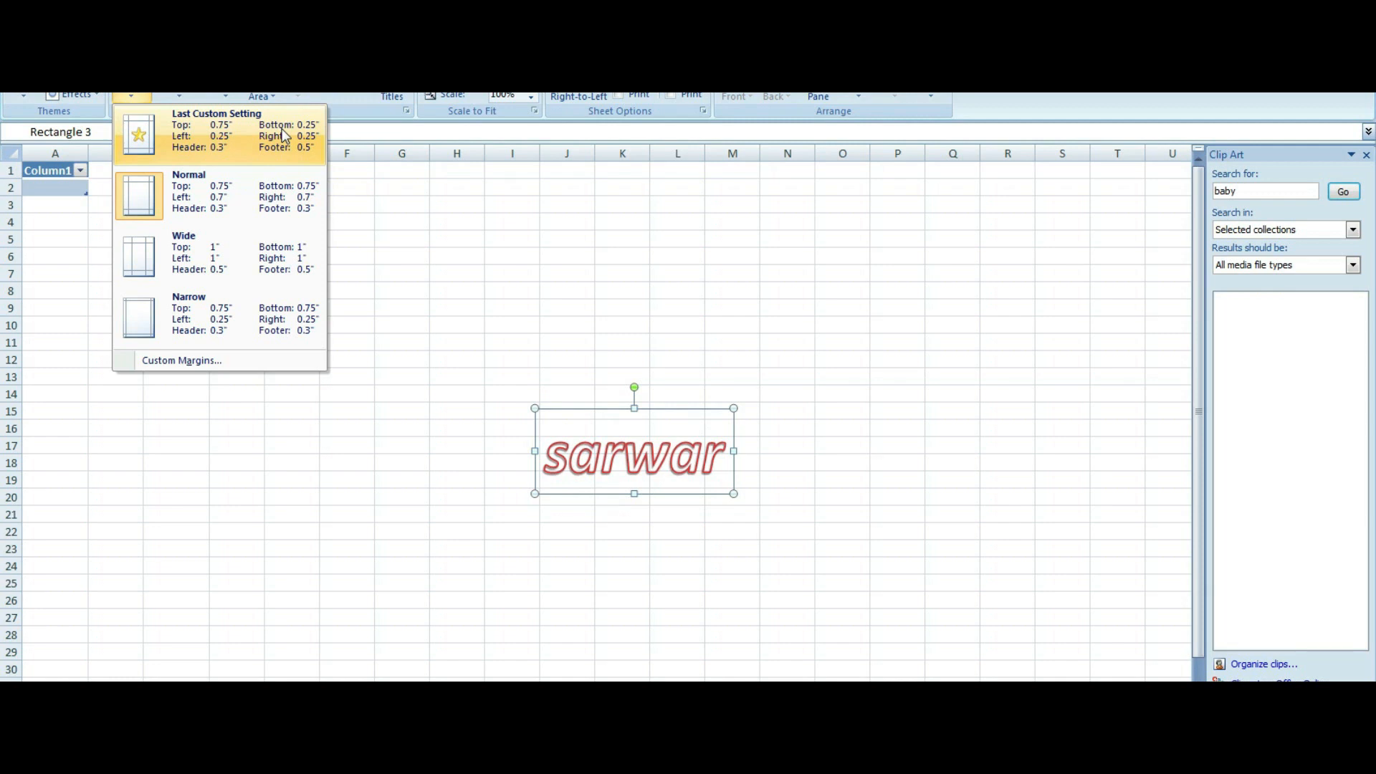
left_click(218, 192)
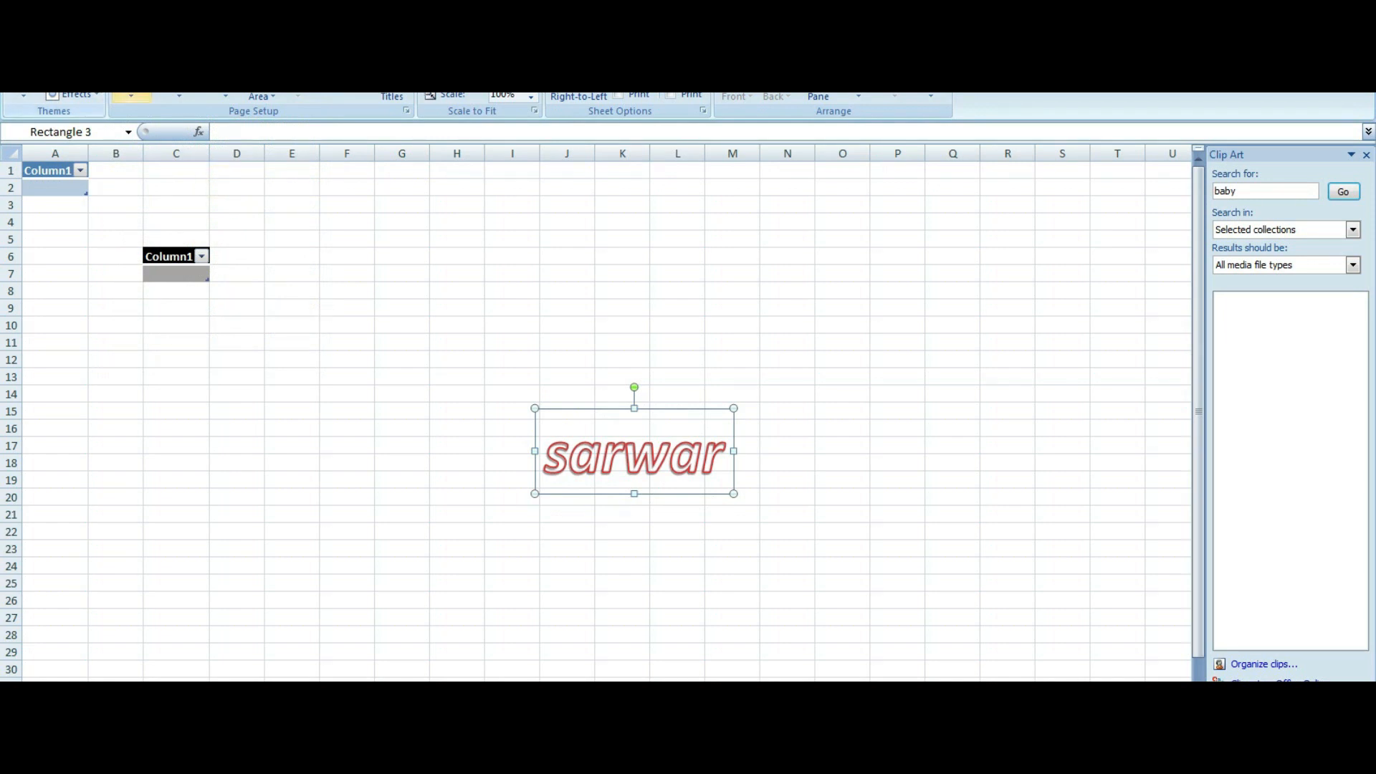
Set a custom bottom page margin of 0.5, check the sheet in print preview, and return to the worksheet.
left_click(131, 96)
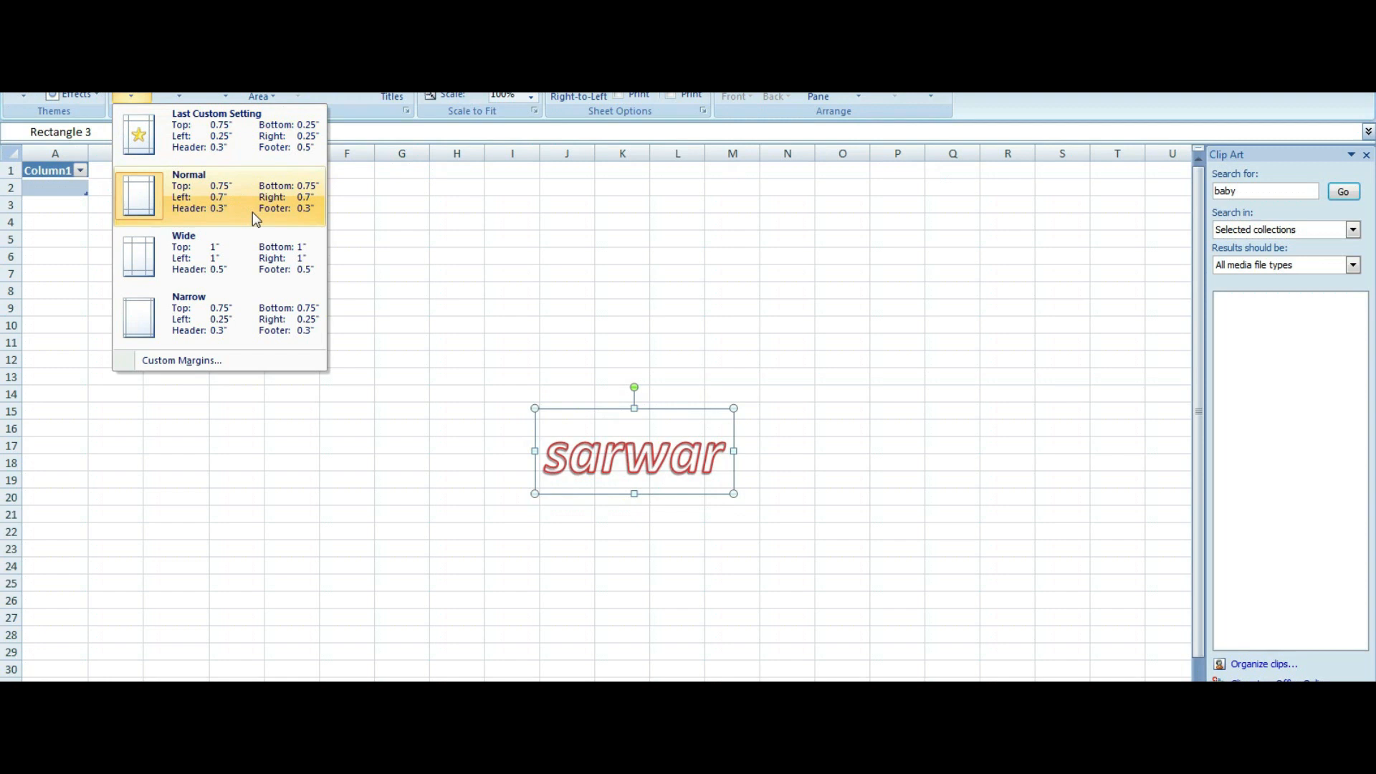
left_click(168, 360)
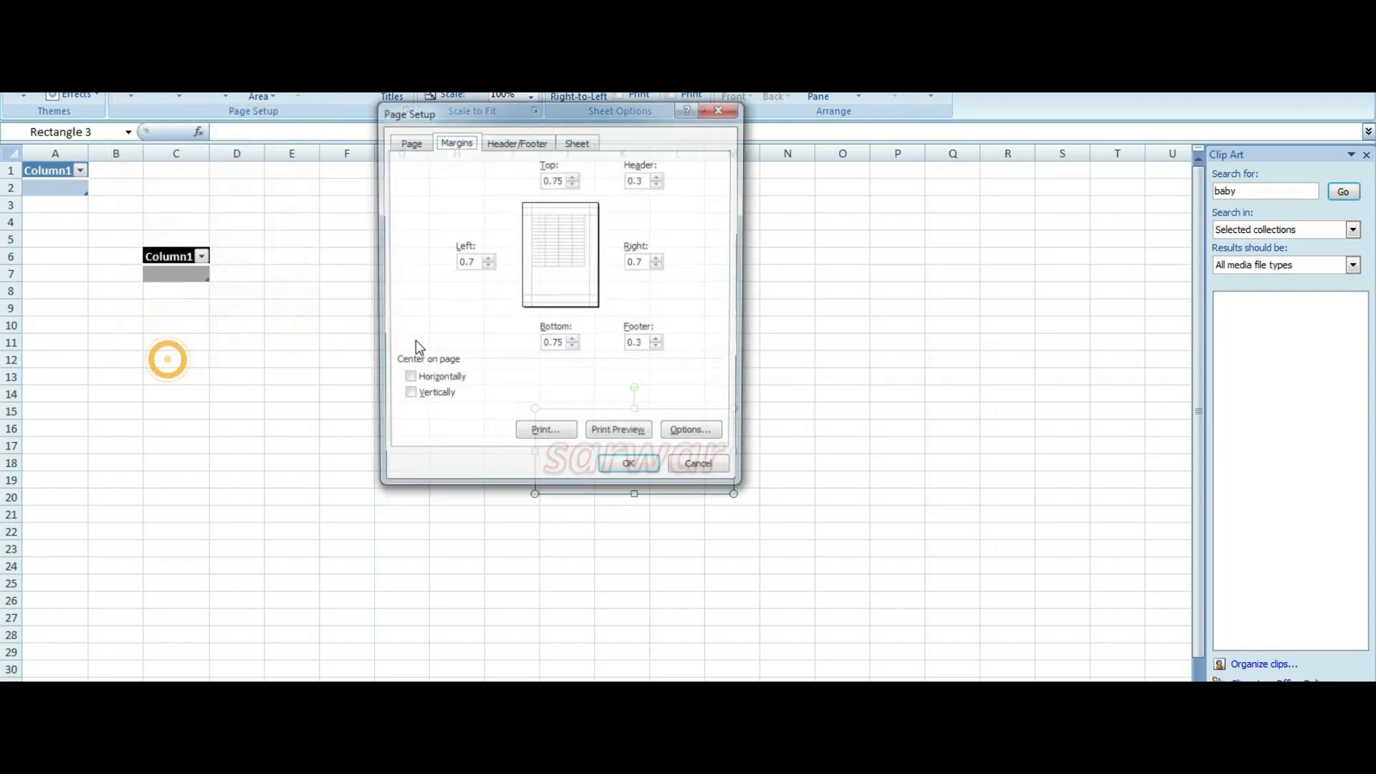
left_click(572, 348)
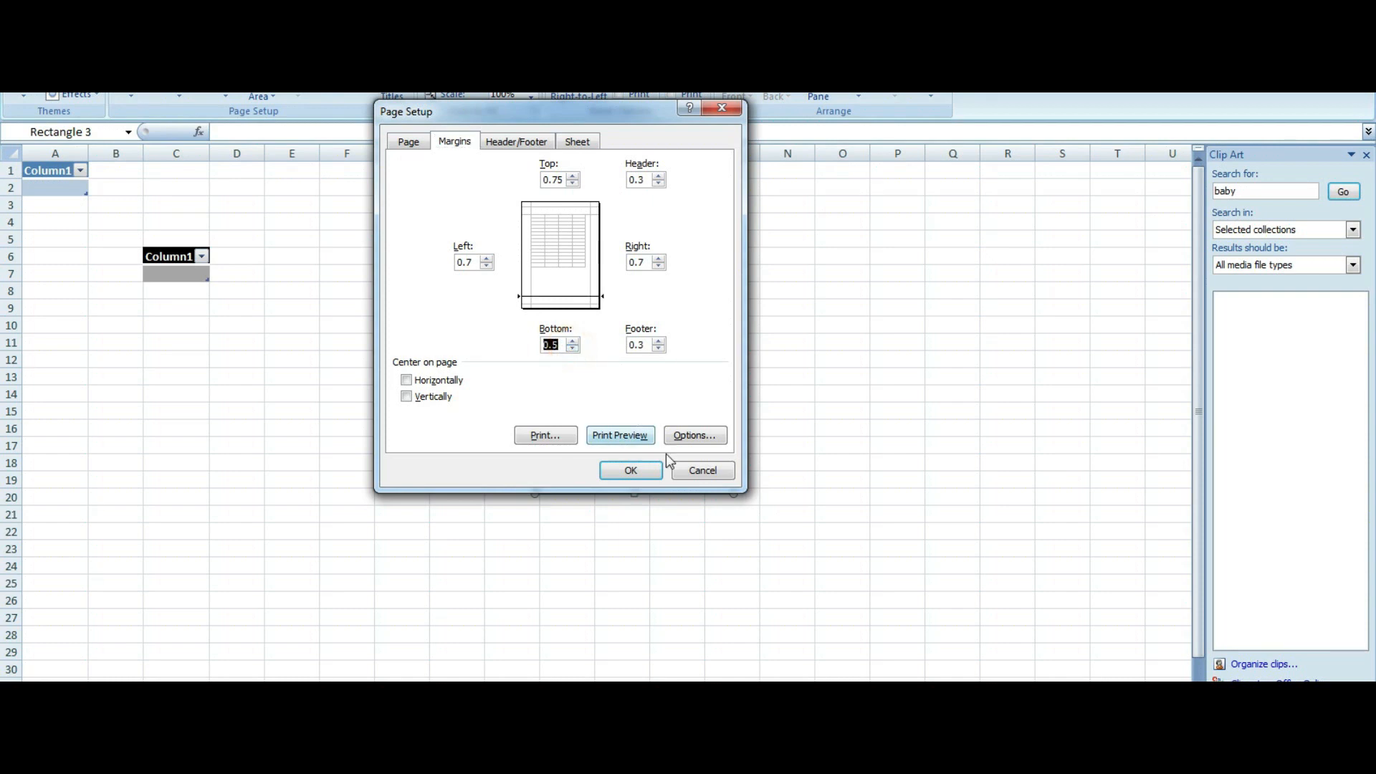
left_click(630, 436)
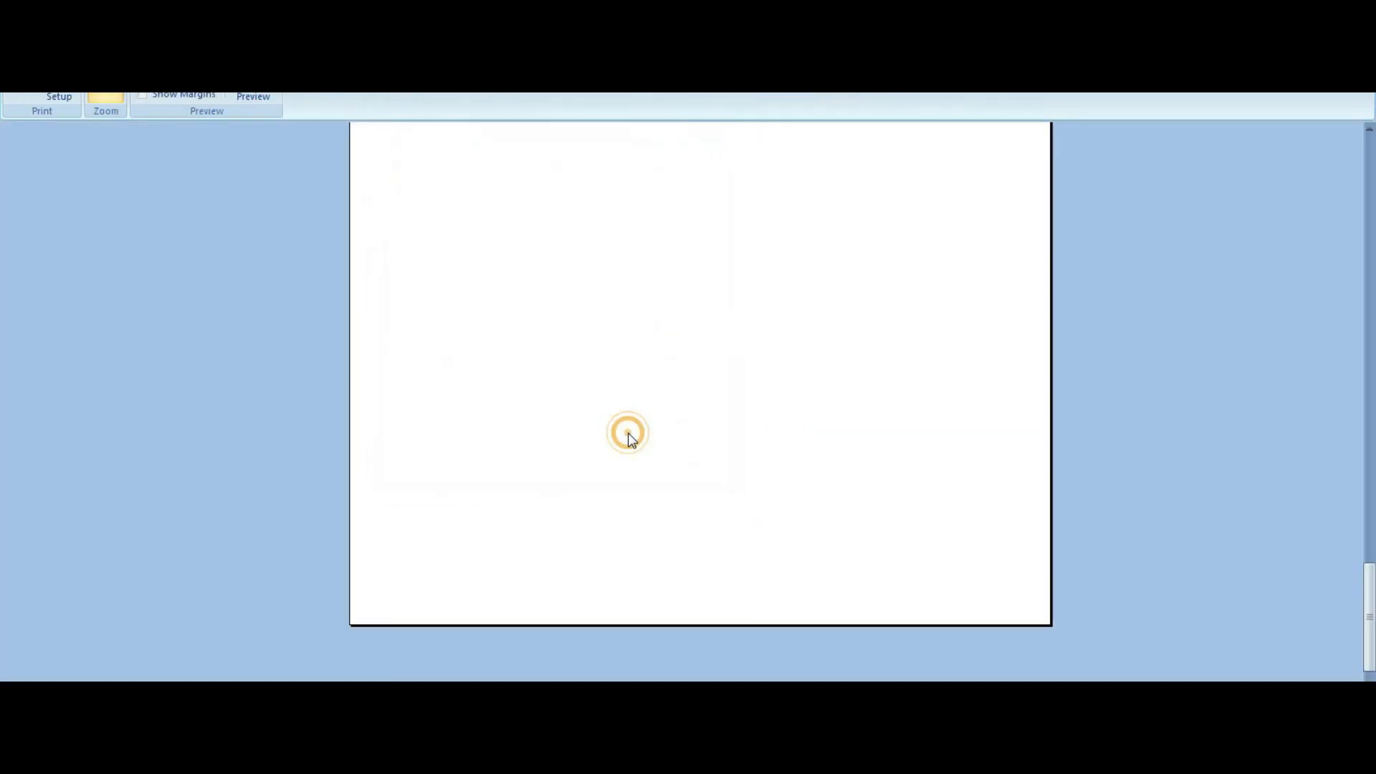
key("Escape")
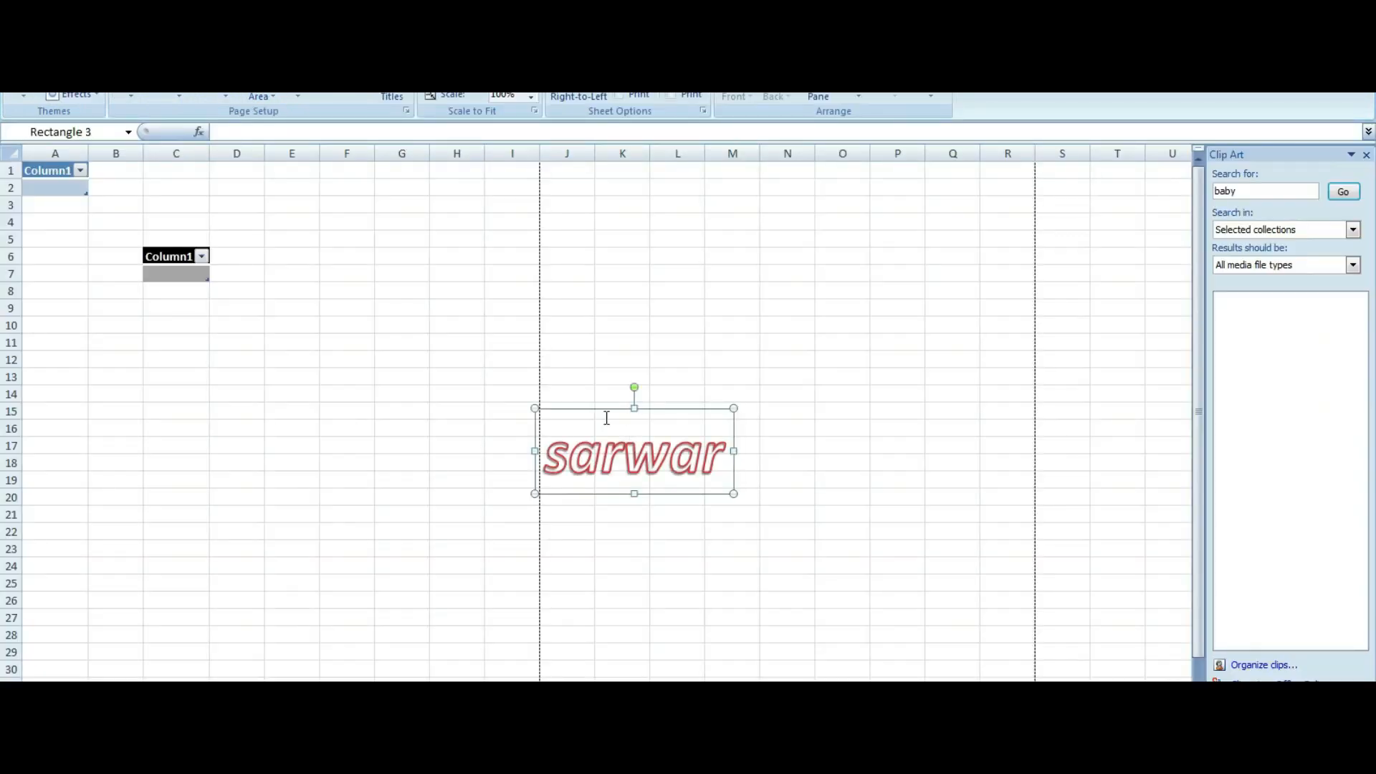
left_click(422, 357)
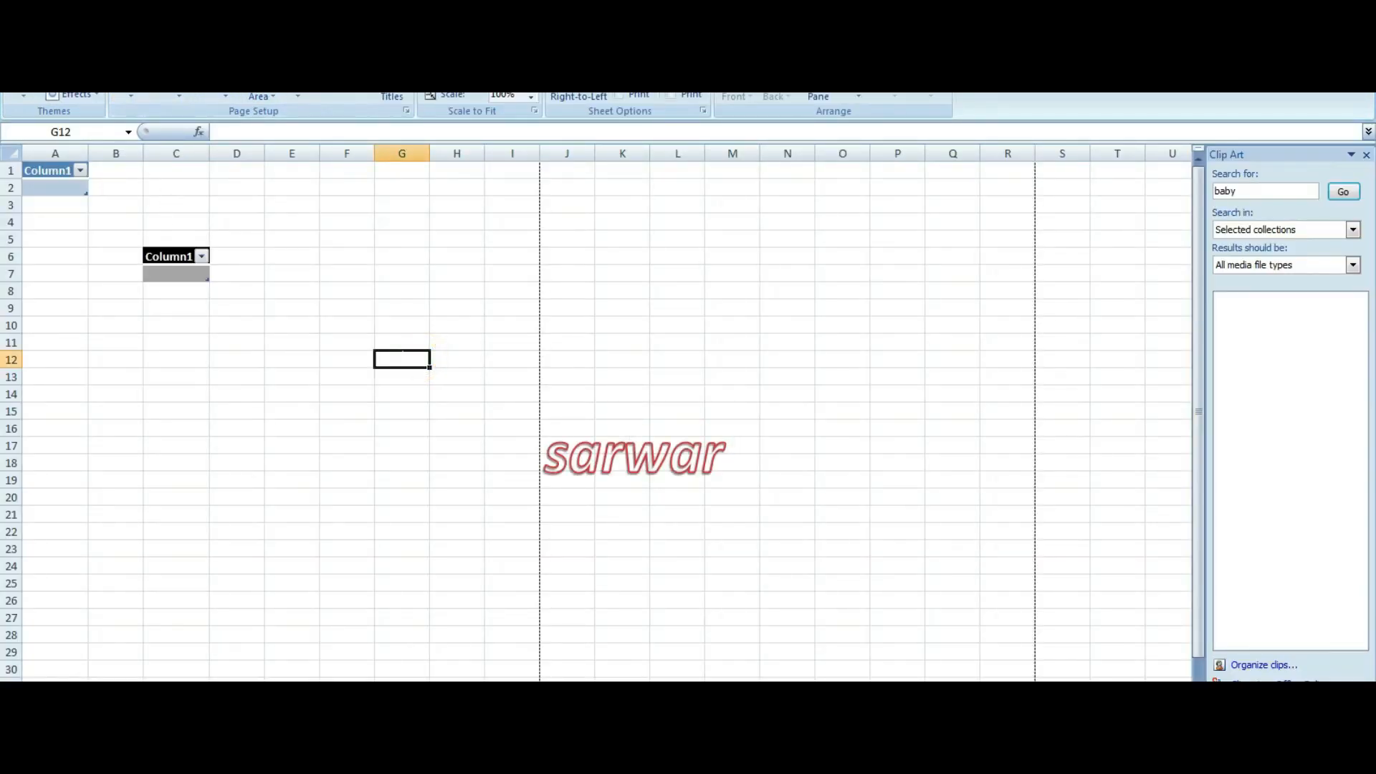
left_click(98, 31)
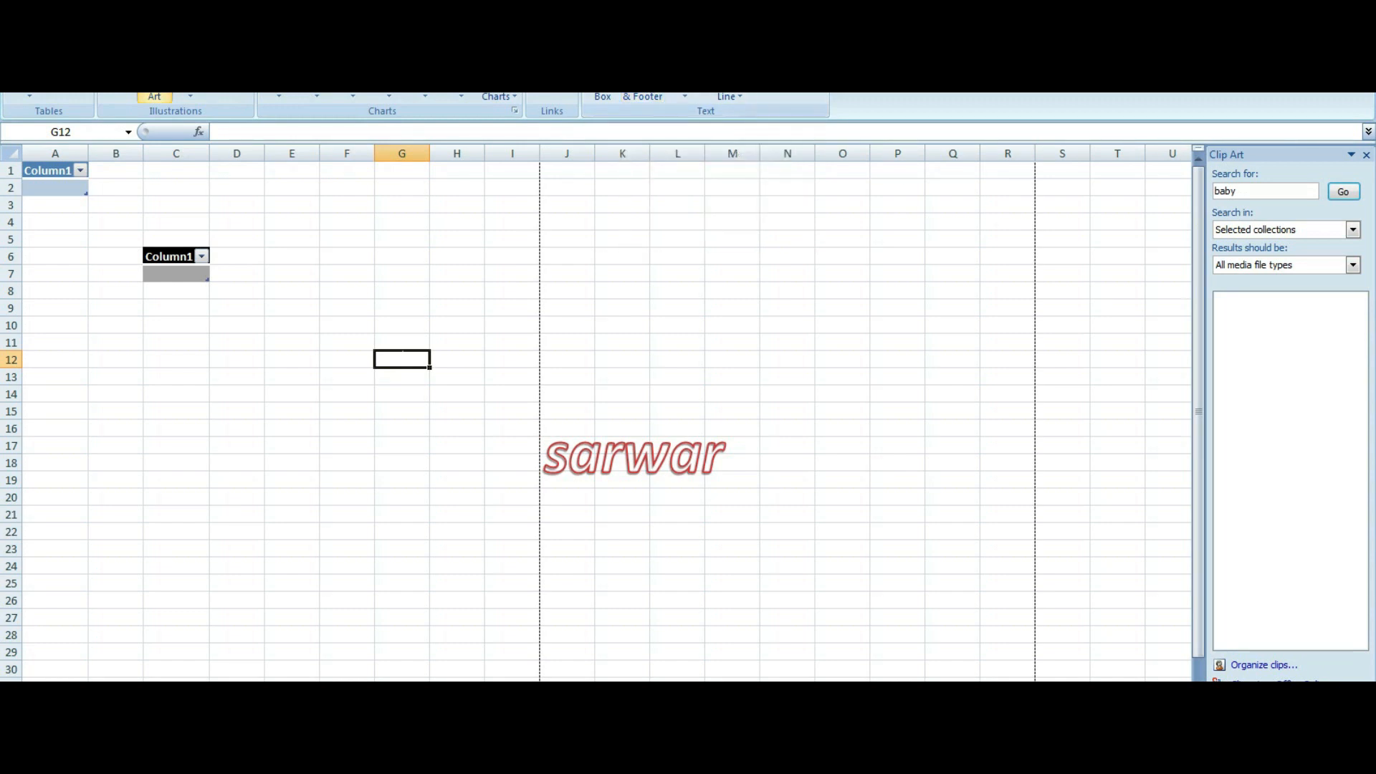
left_click(156, 30)
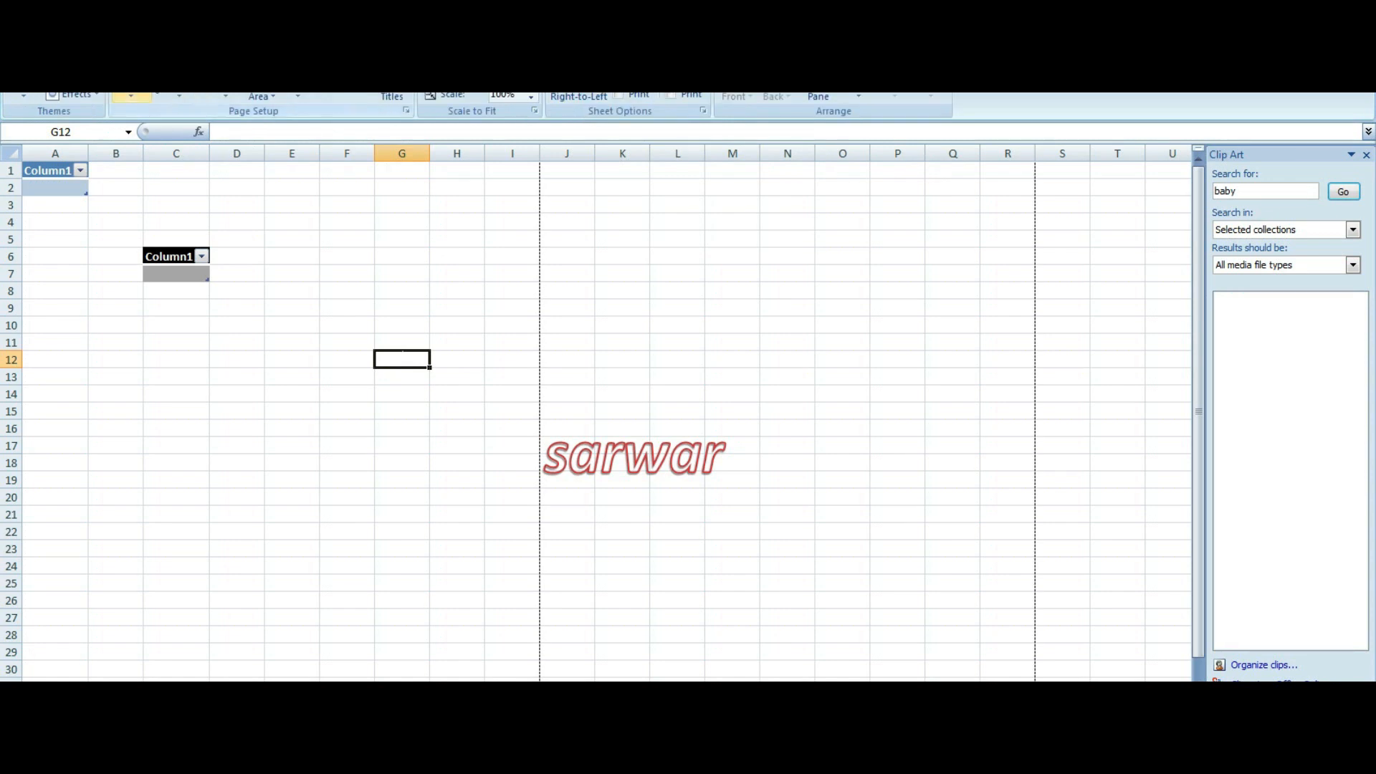
left_click(180, 94)
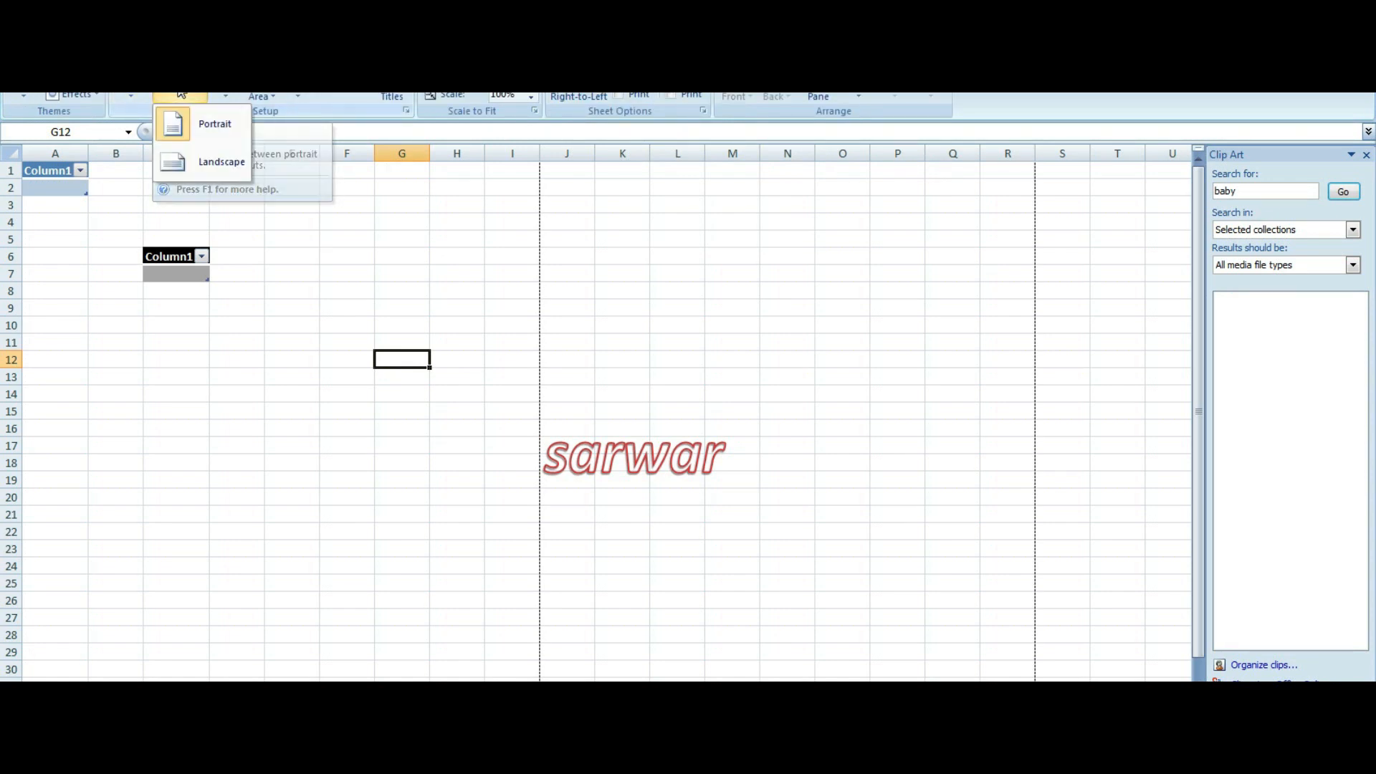
left_click(589, 447)
left_click(473, 477)
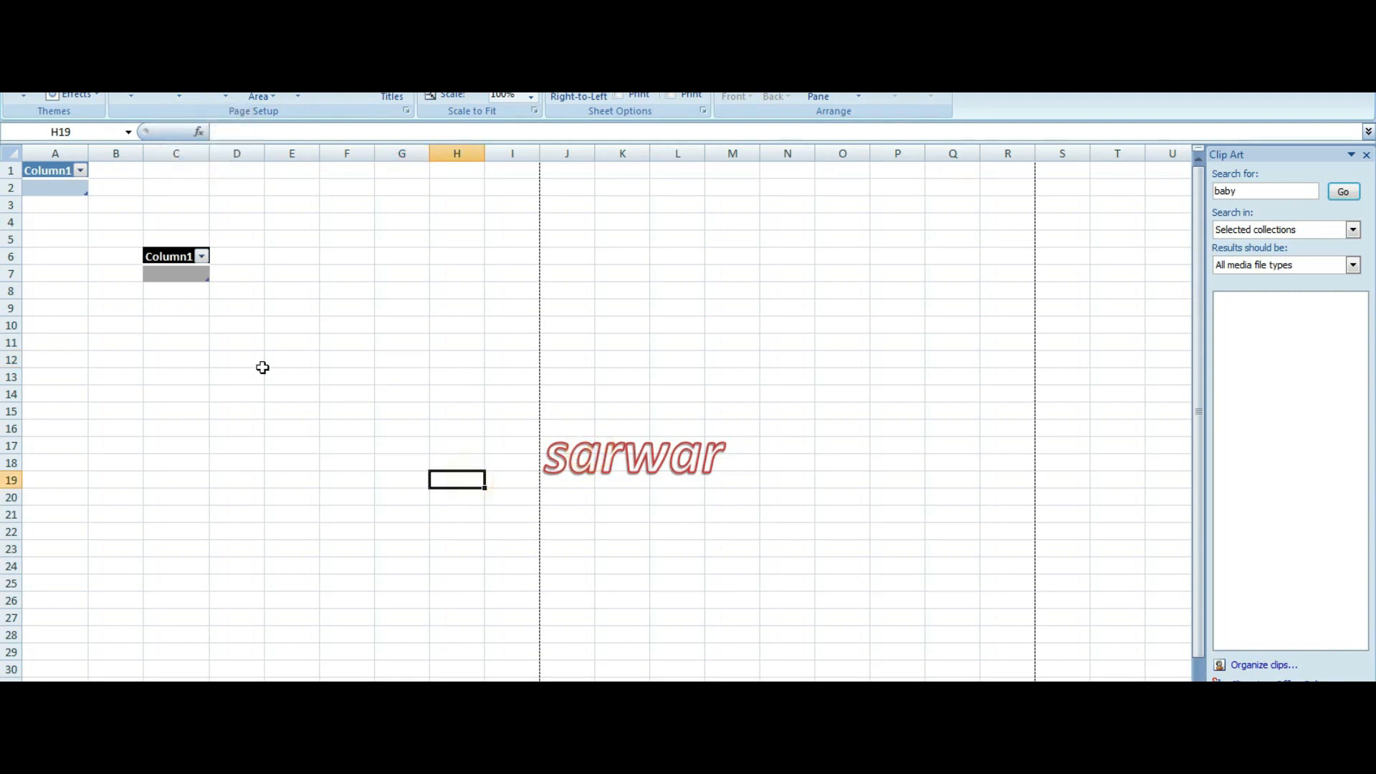
Enter 40 in cell C11 and 50 in cell D11.
left_click(146, 345)
left_click(146, 345)
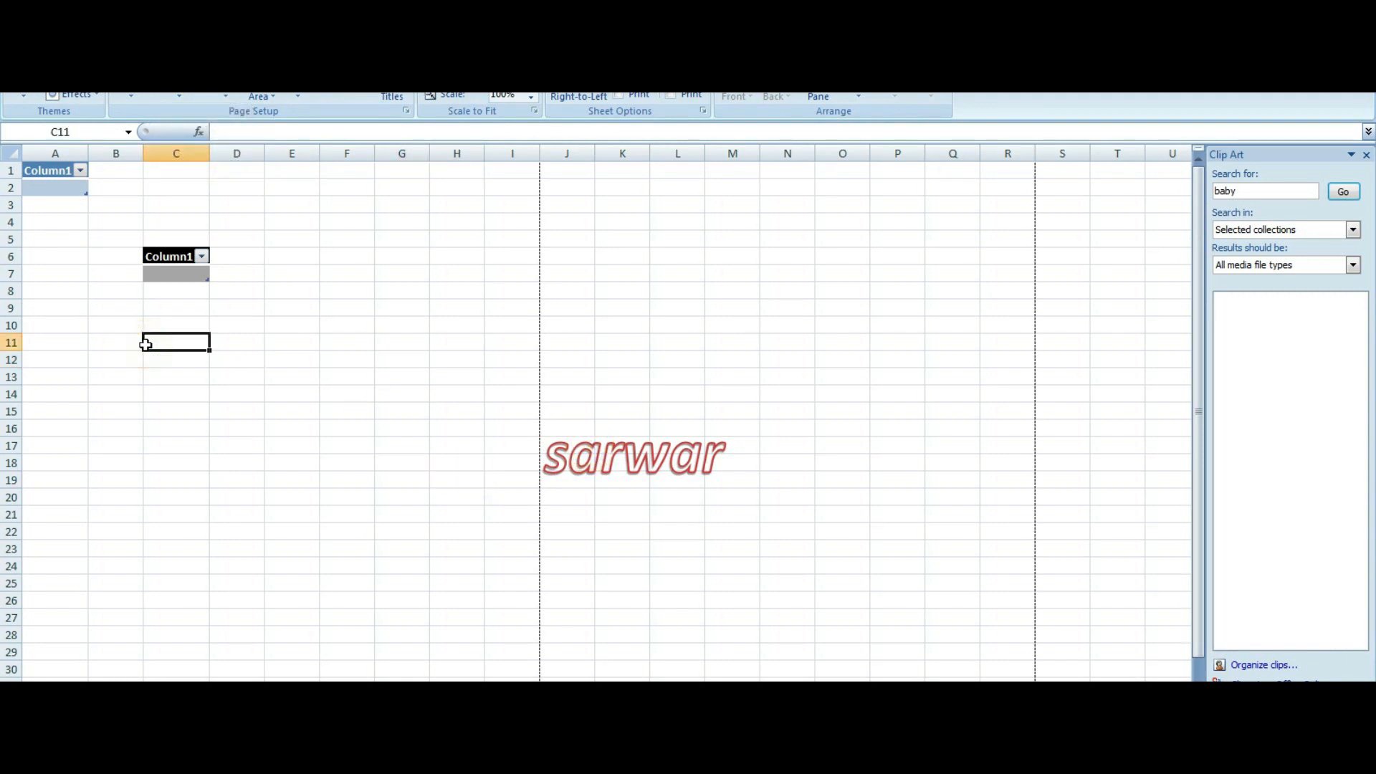
type("4")
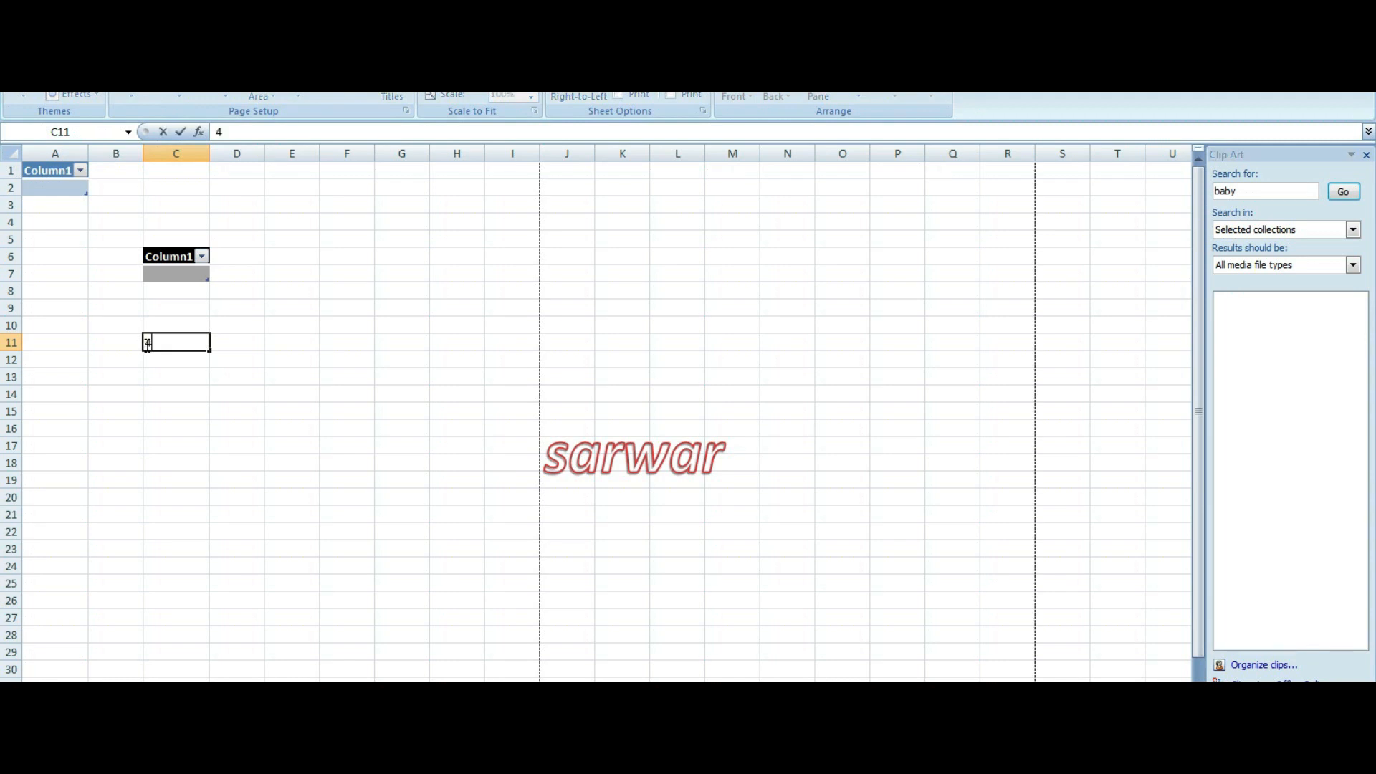
type("0")
key("Tab")
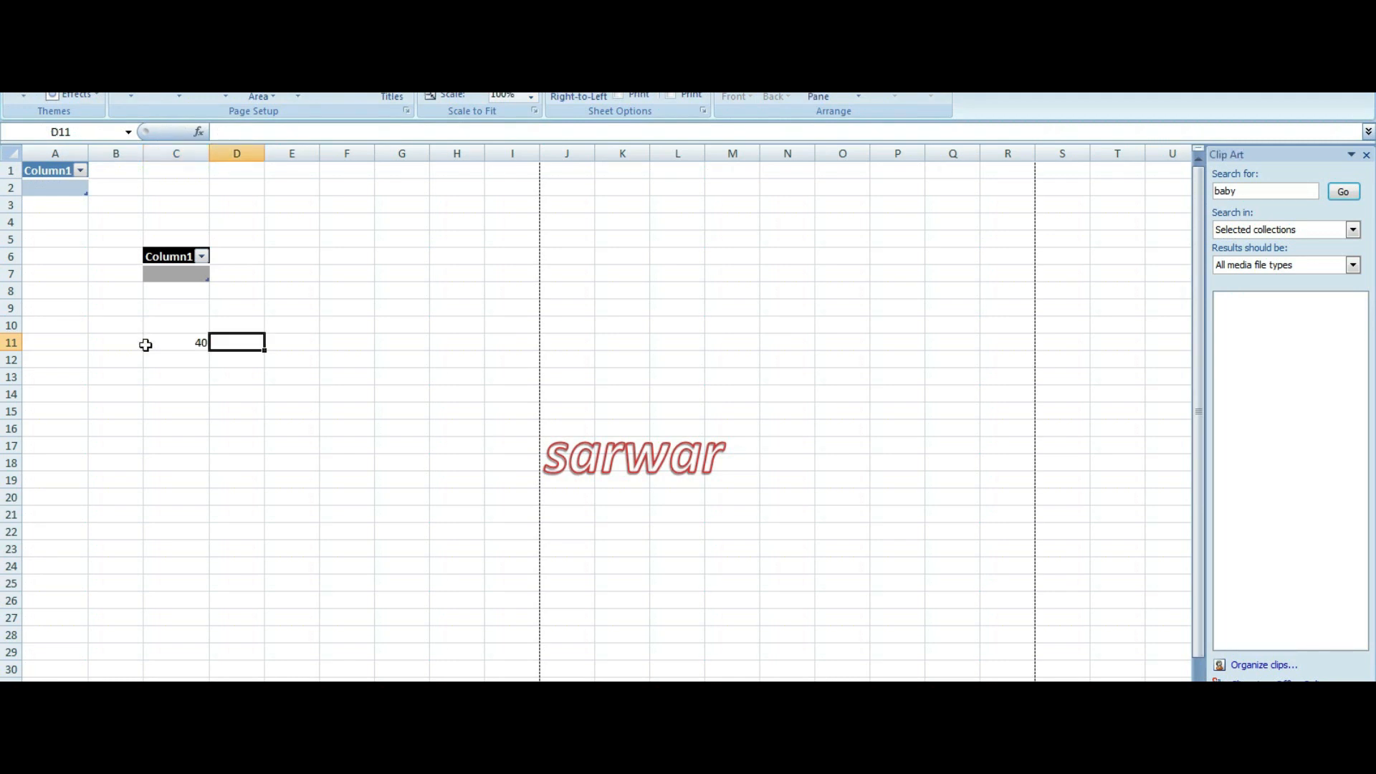
type("50")
left_click(237, 406)
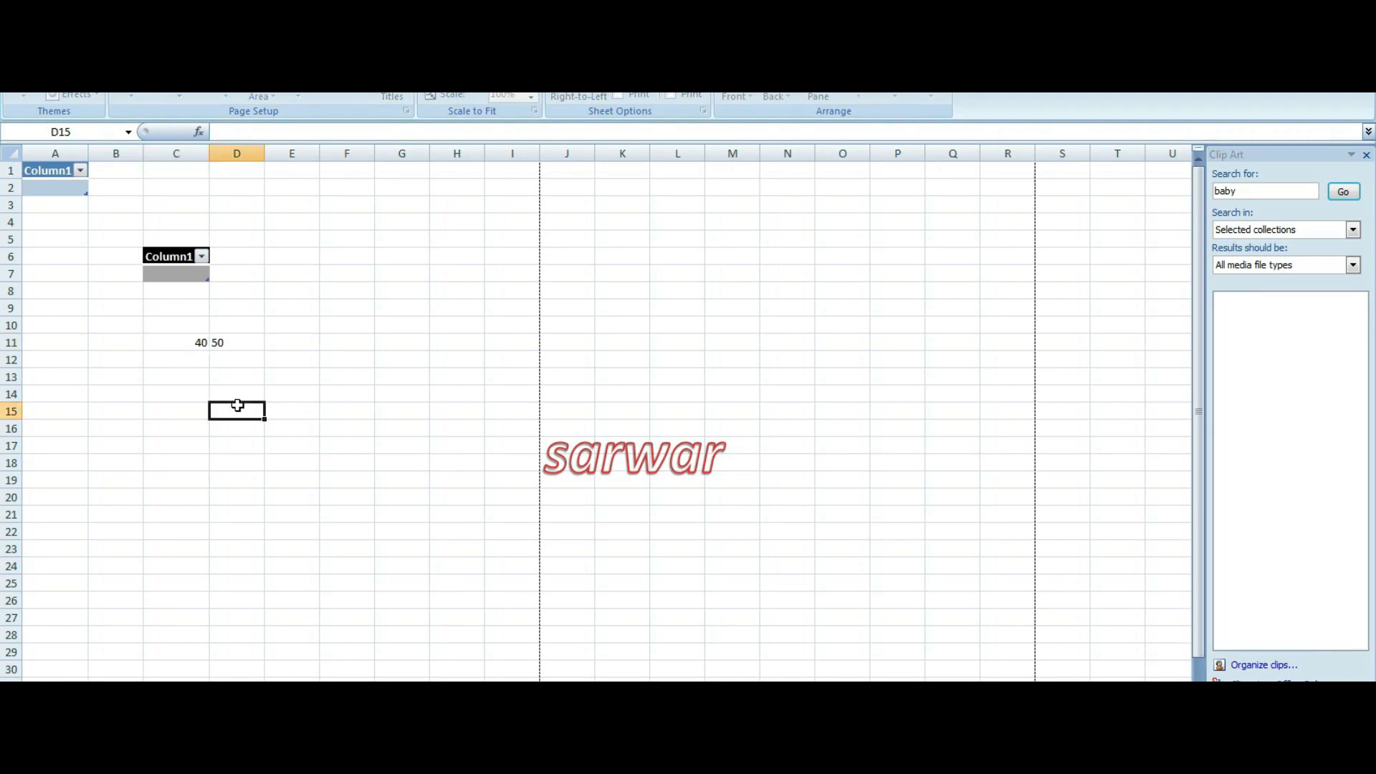
Select cells C11:D11 and set the page orientation to Landscape.
left_click_drag(169, 344, 227, 347)
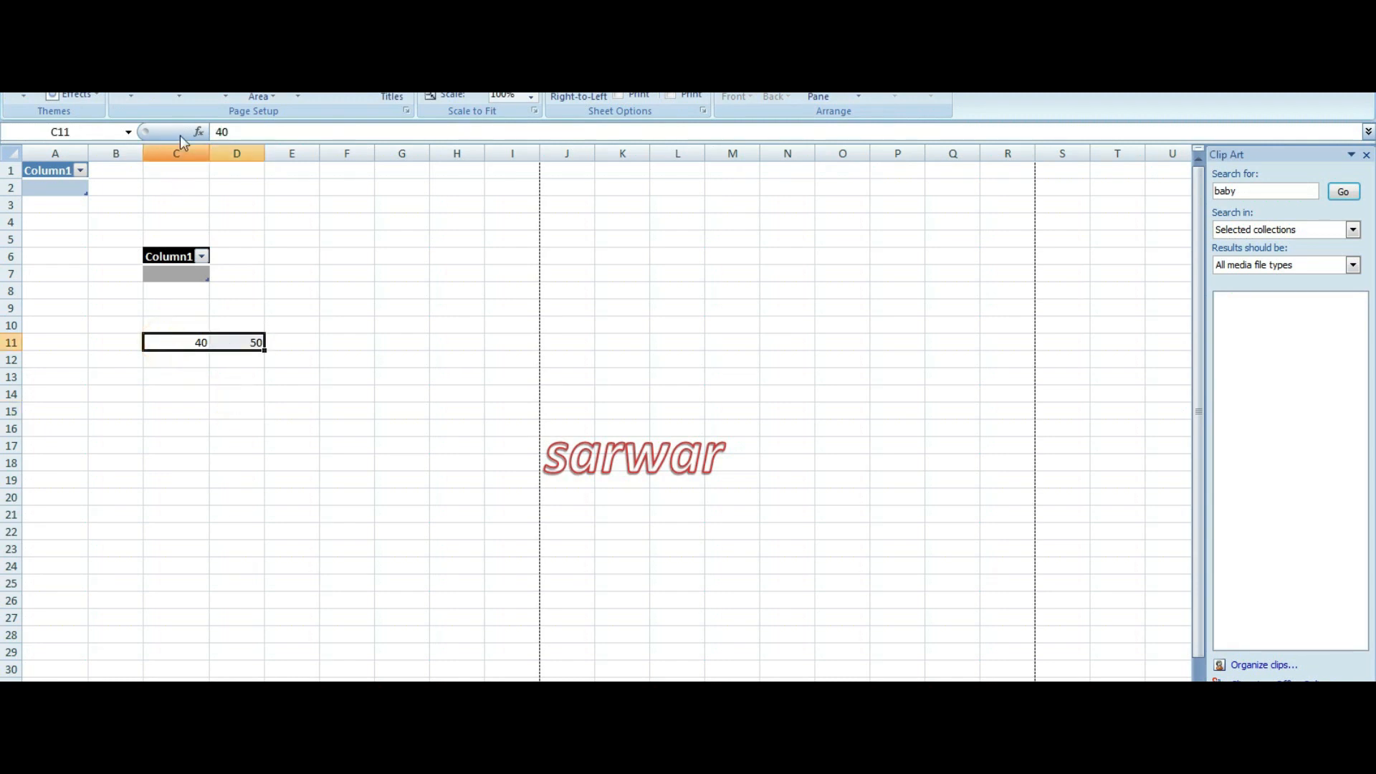
left_click(179, 94)
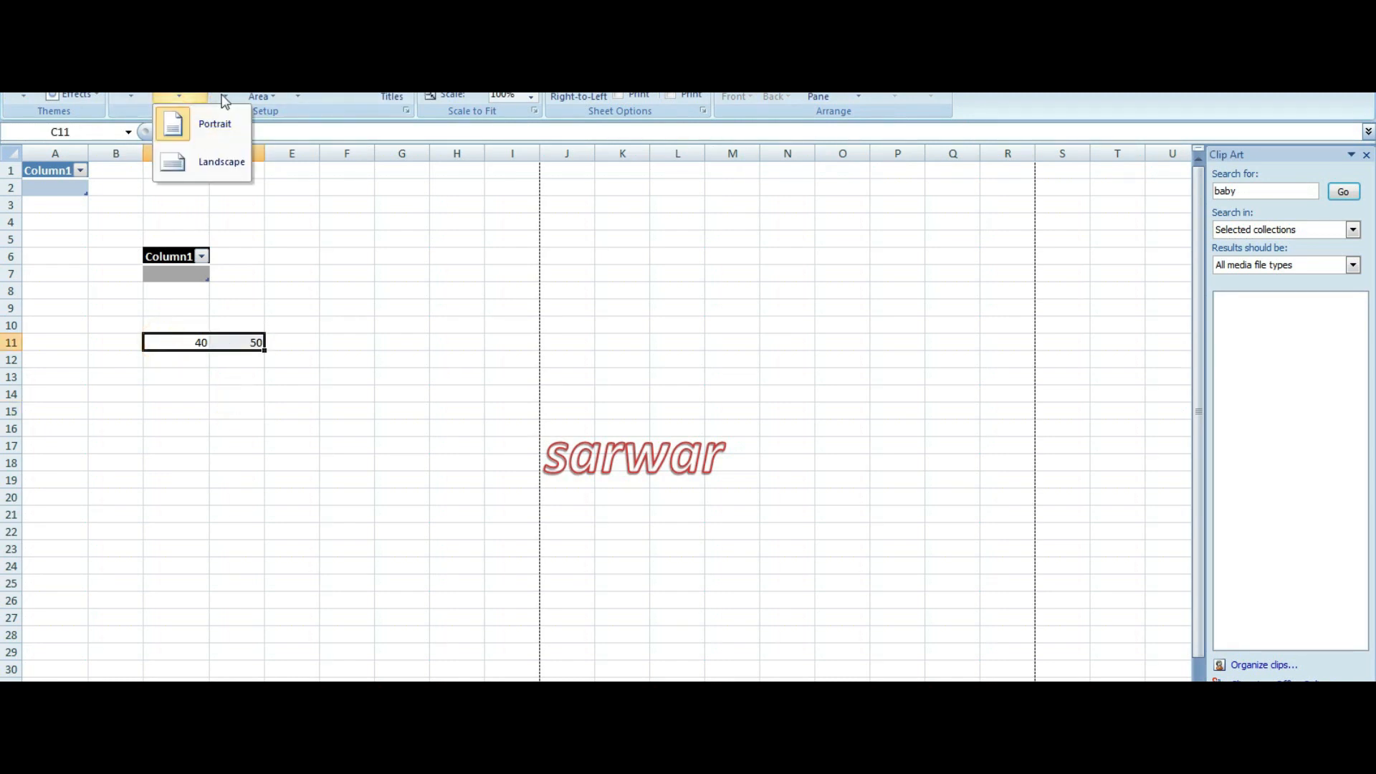
left_click(308, 208)
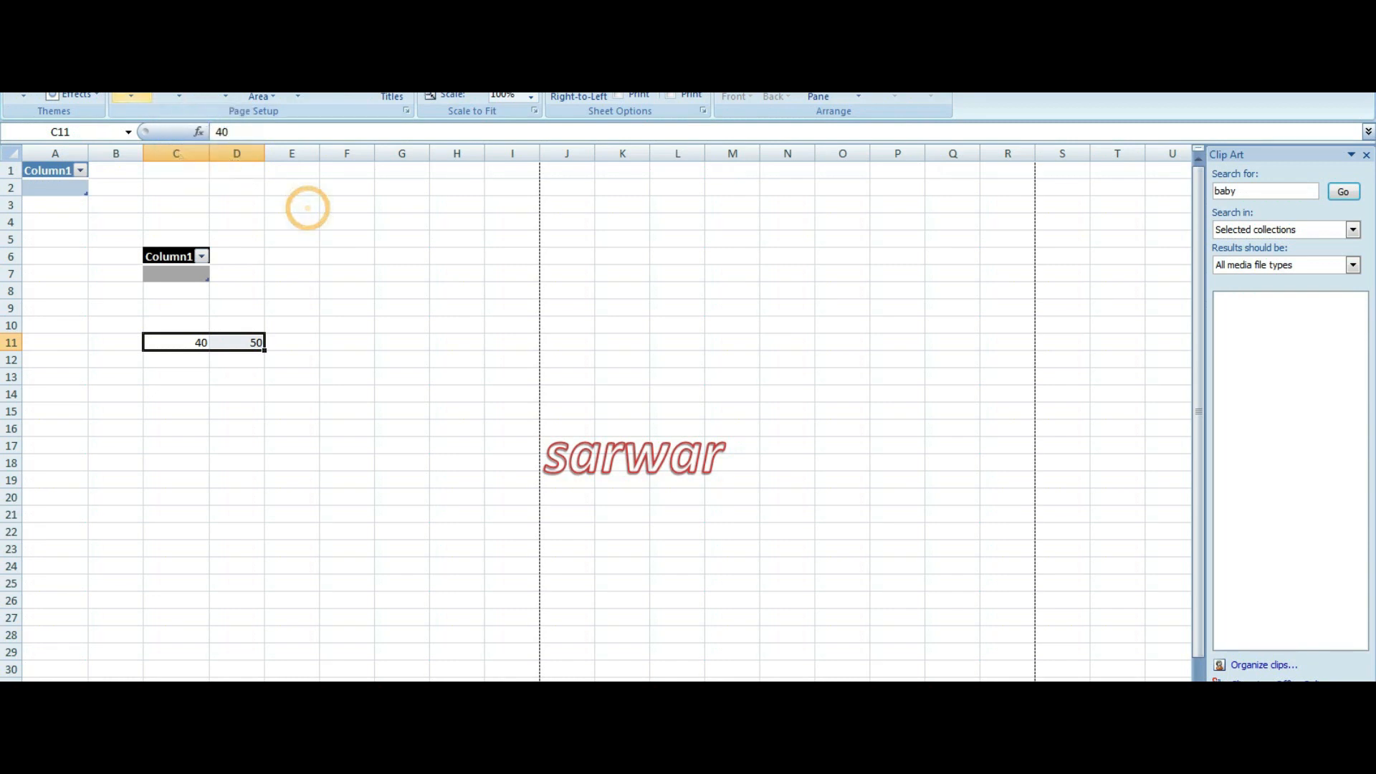
left_click(181, 97)
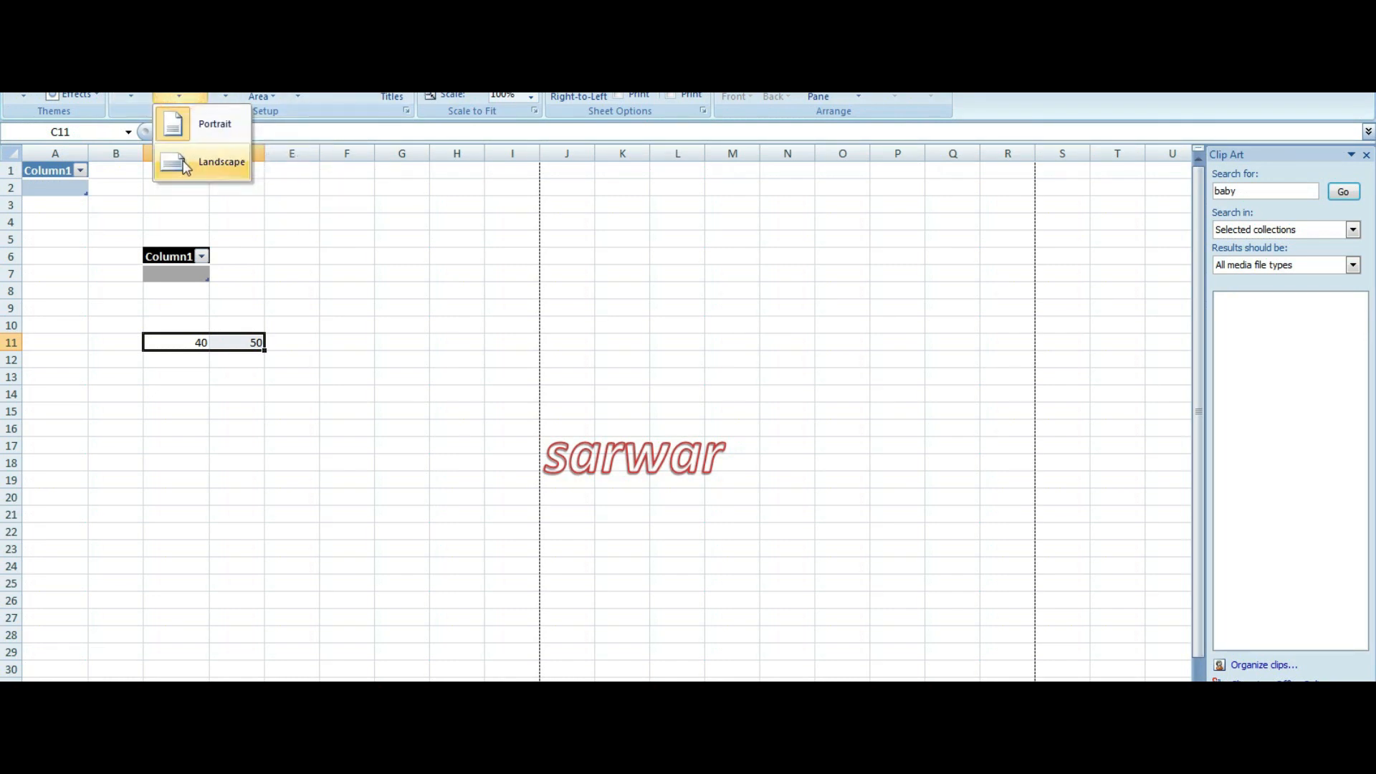
left_click(203, 162)
Switch the page orientation to Portrait and back to Landscape.
left_click(179, 97)
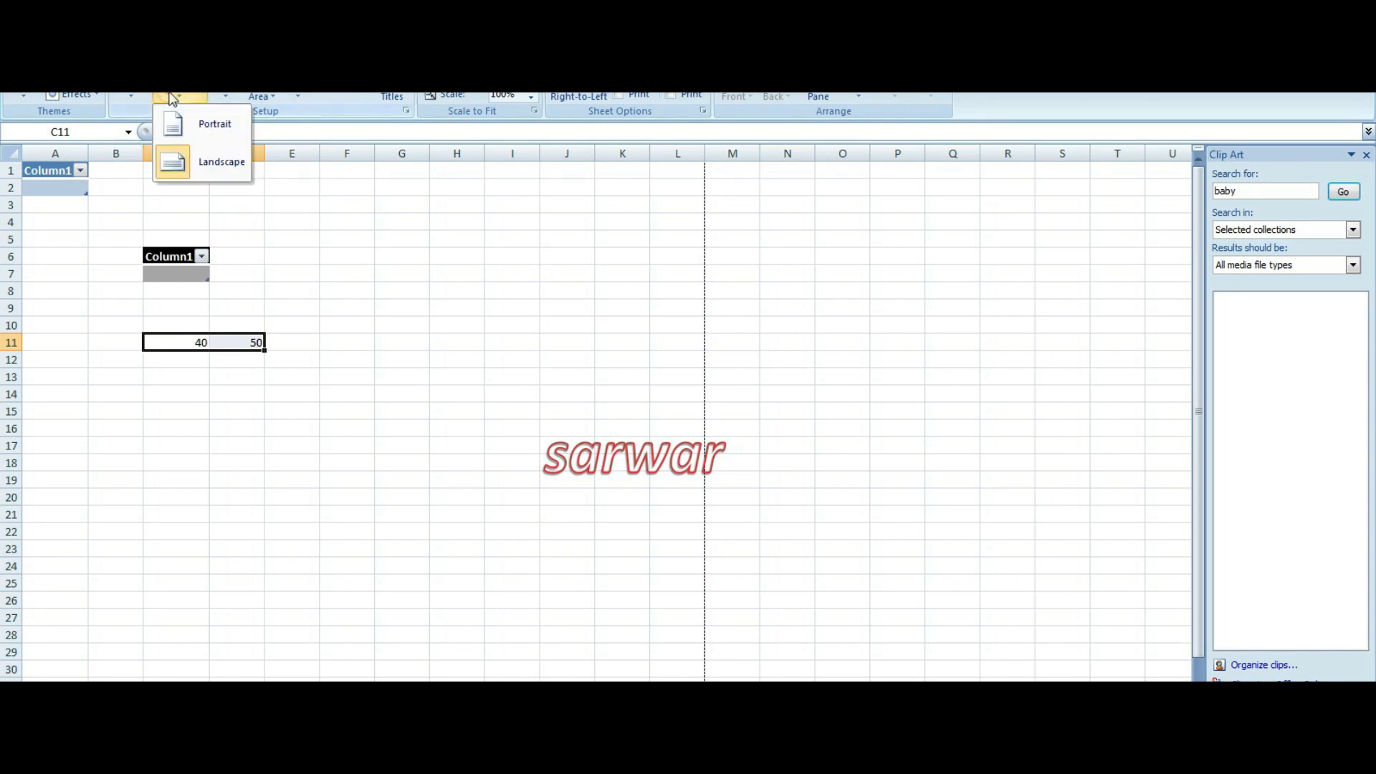
left_click(186, 127)
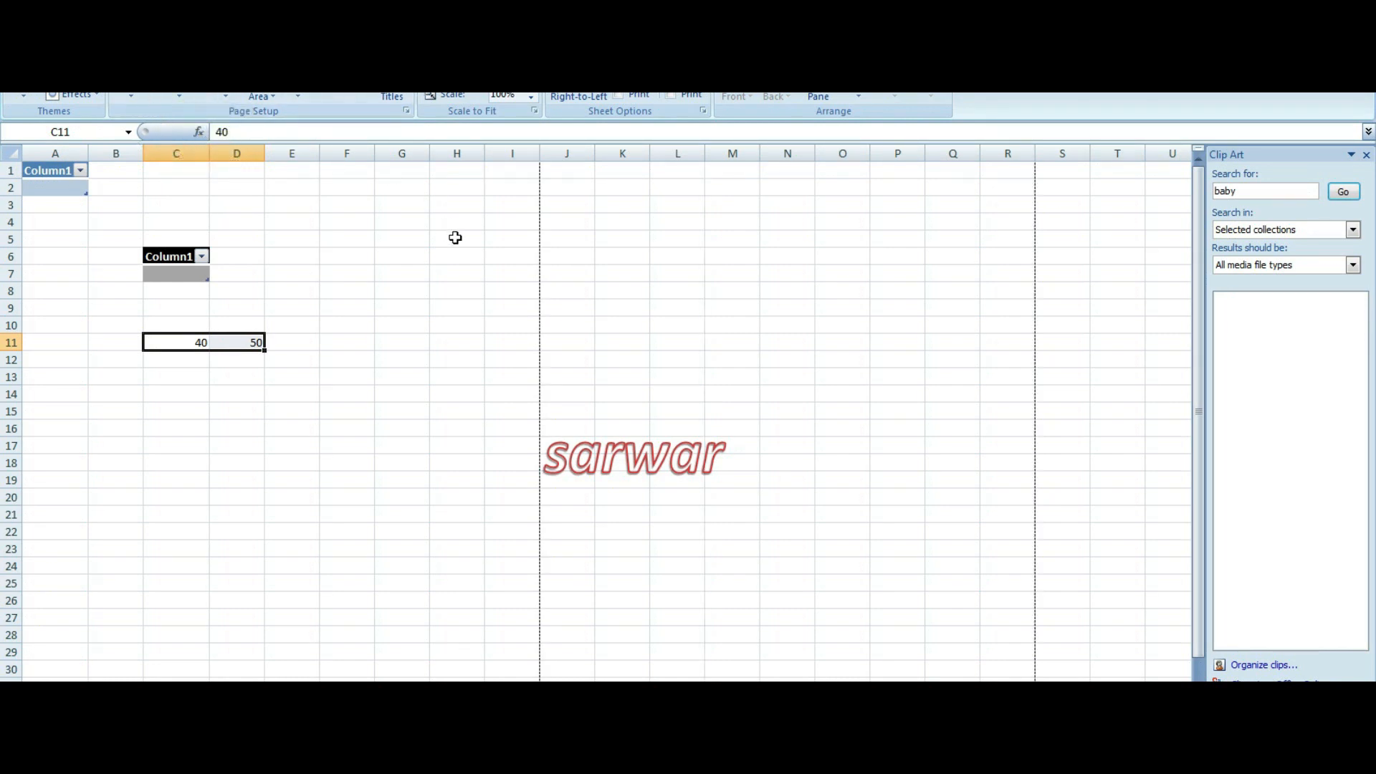
left_click(166, 99)
left_click(181, 161)
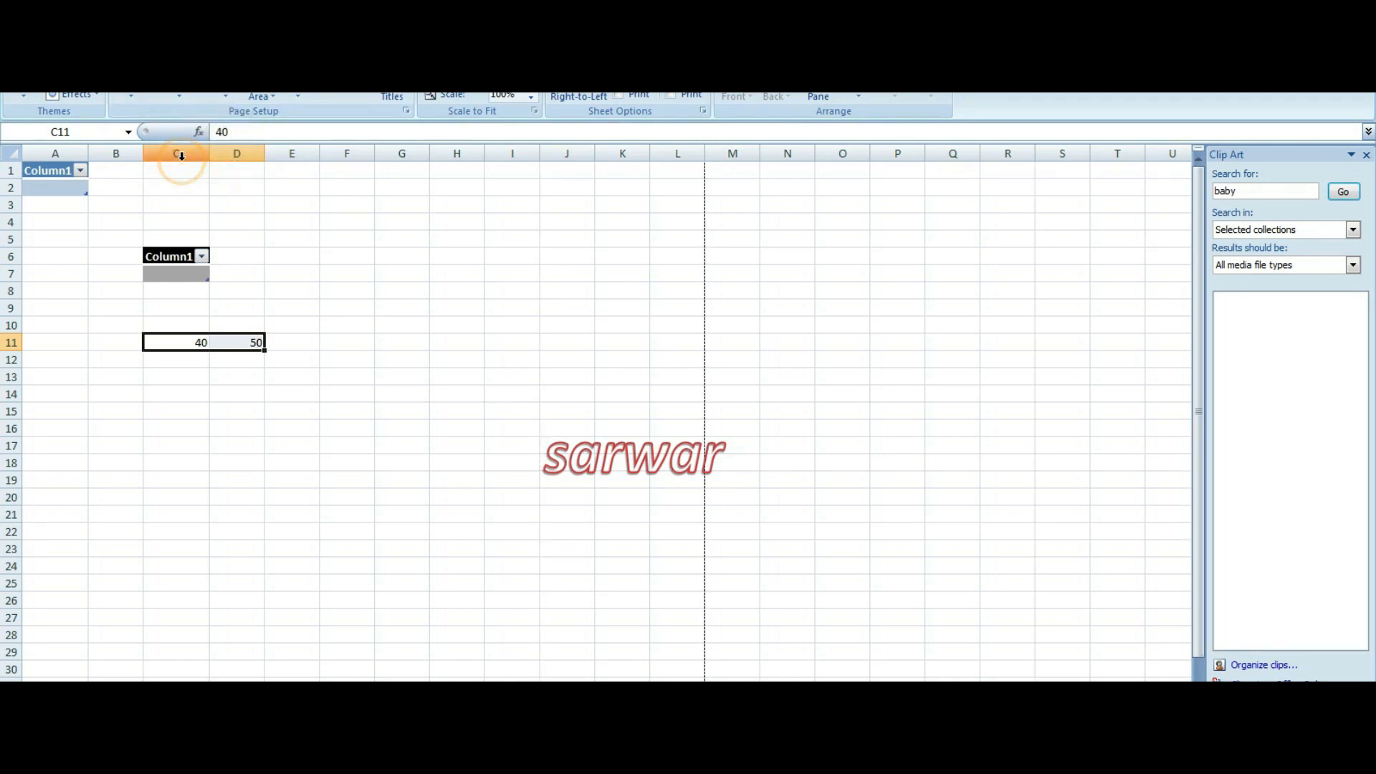
Set the worksheet's paper size to A4, 8.27" x 11.69".
left_click(226, 96)
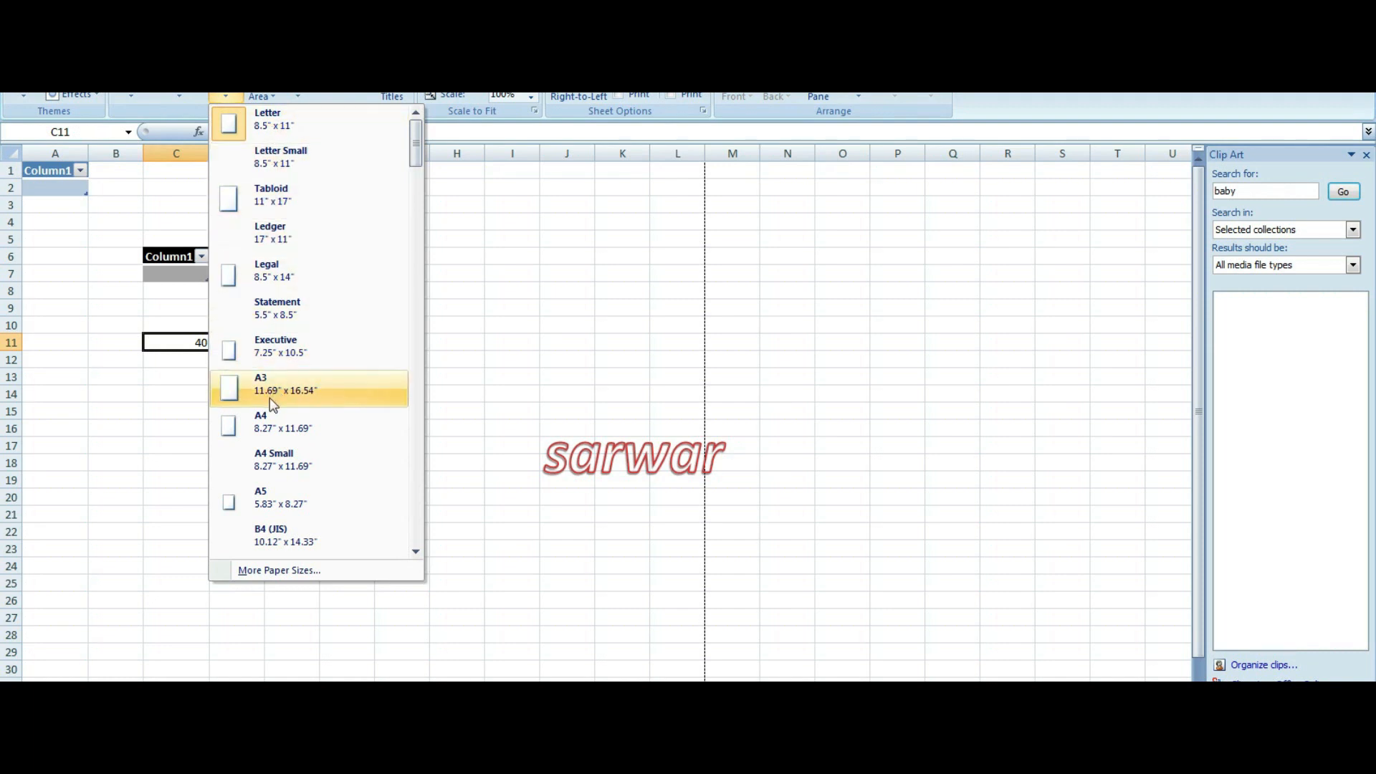
left_click(269, 416)
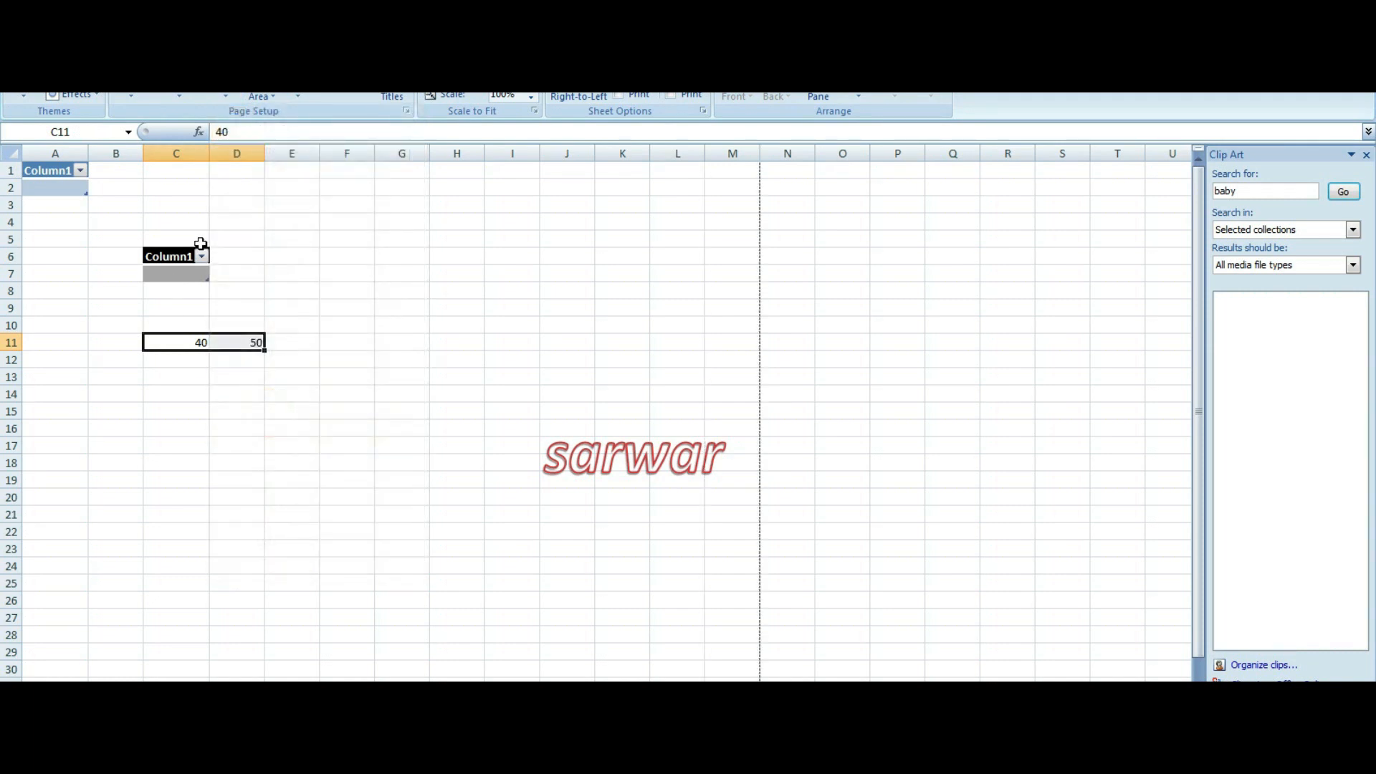
Set the print area to C11:D11 and replace it with the range I16:M20 around the WordArt.
left_click(275, 96)
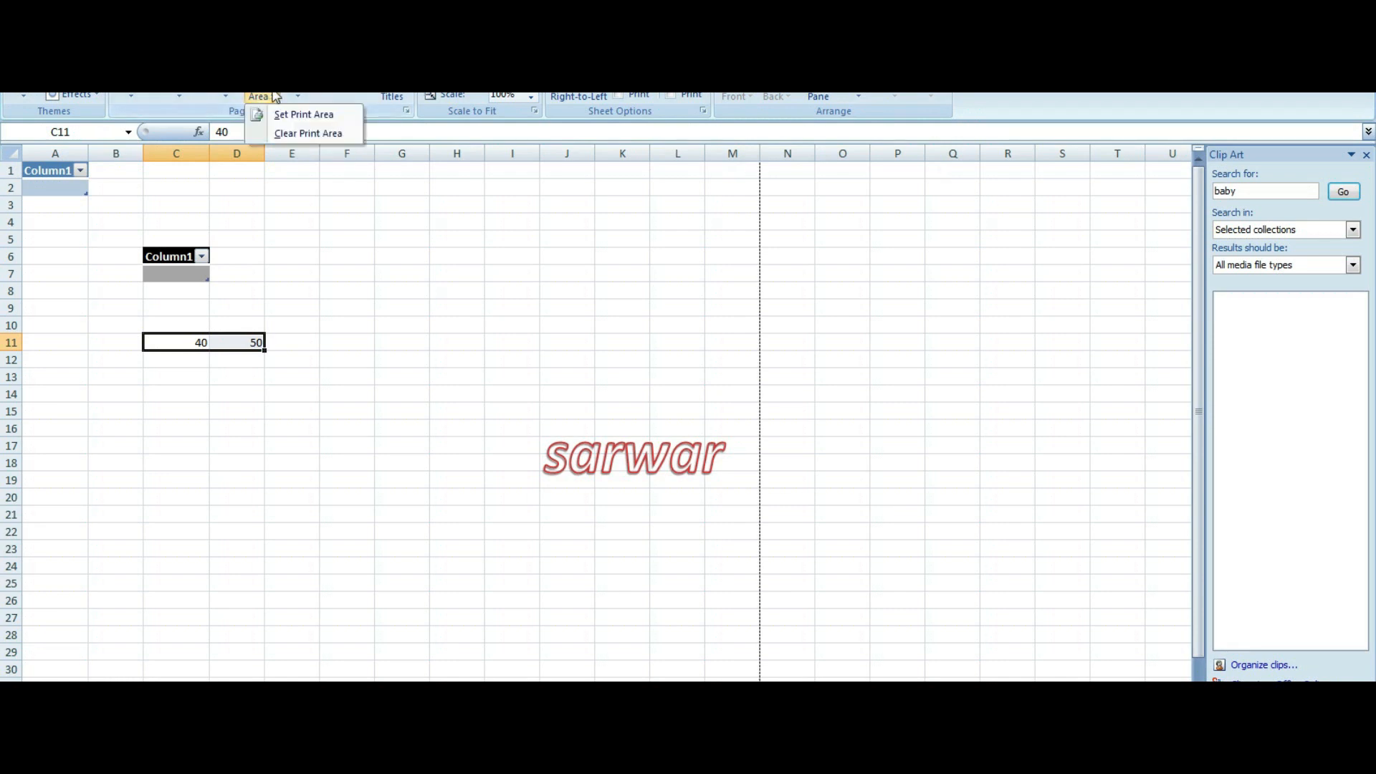
left_click(310, 116)
left_click_drag(492, 429, 738, 498)
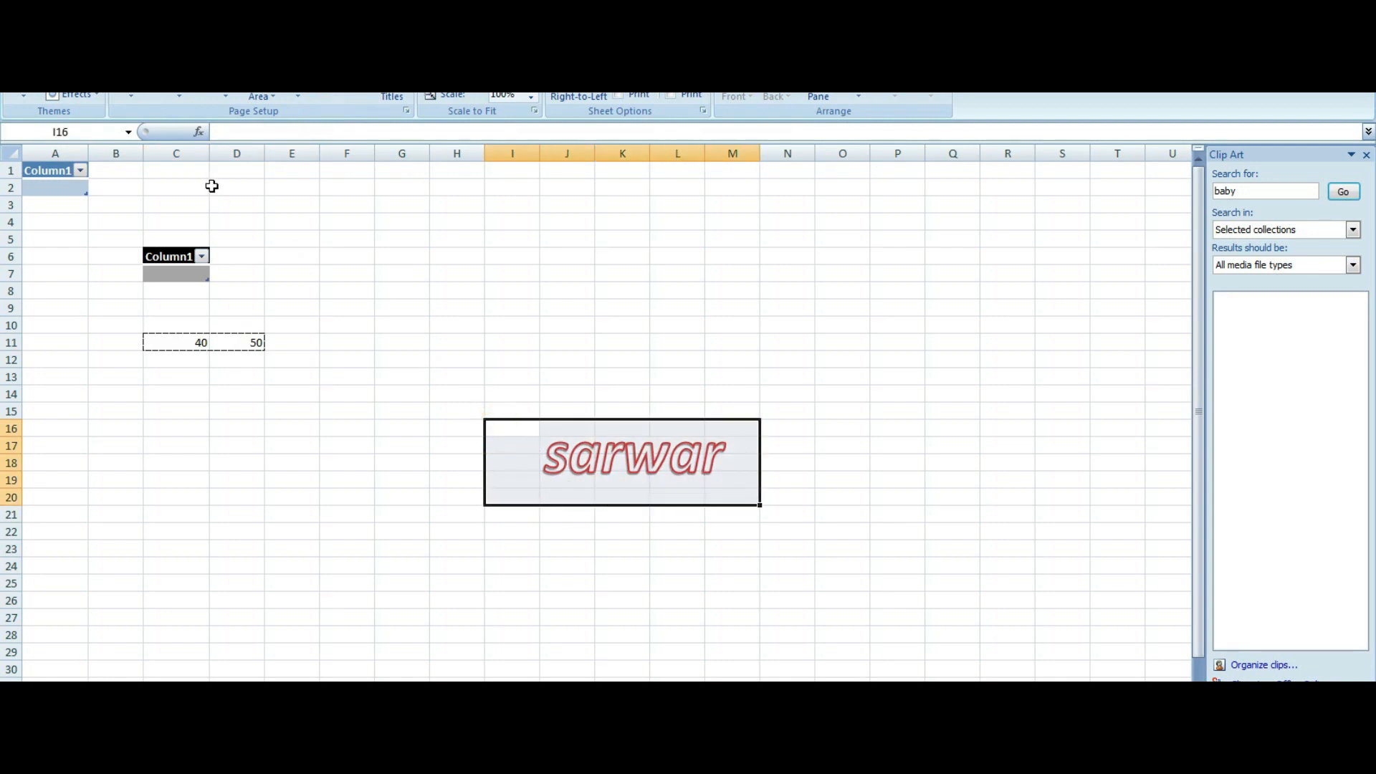
left_click(260, 96)
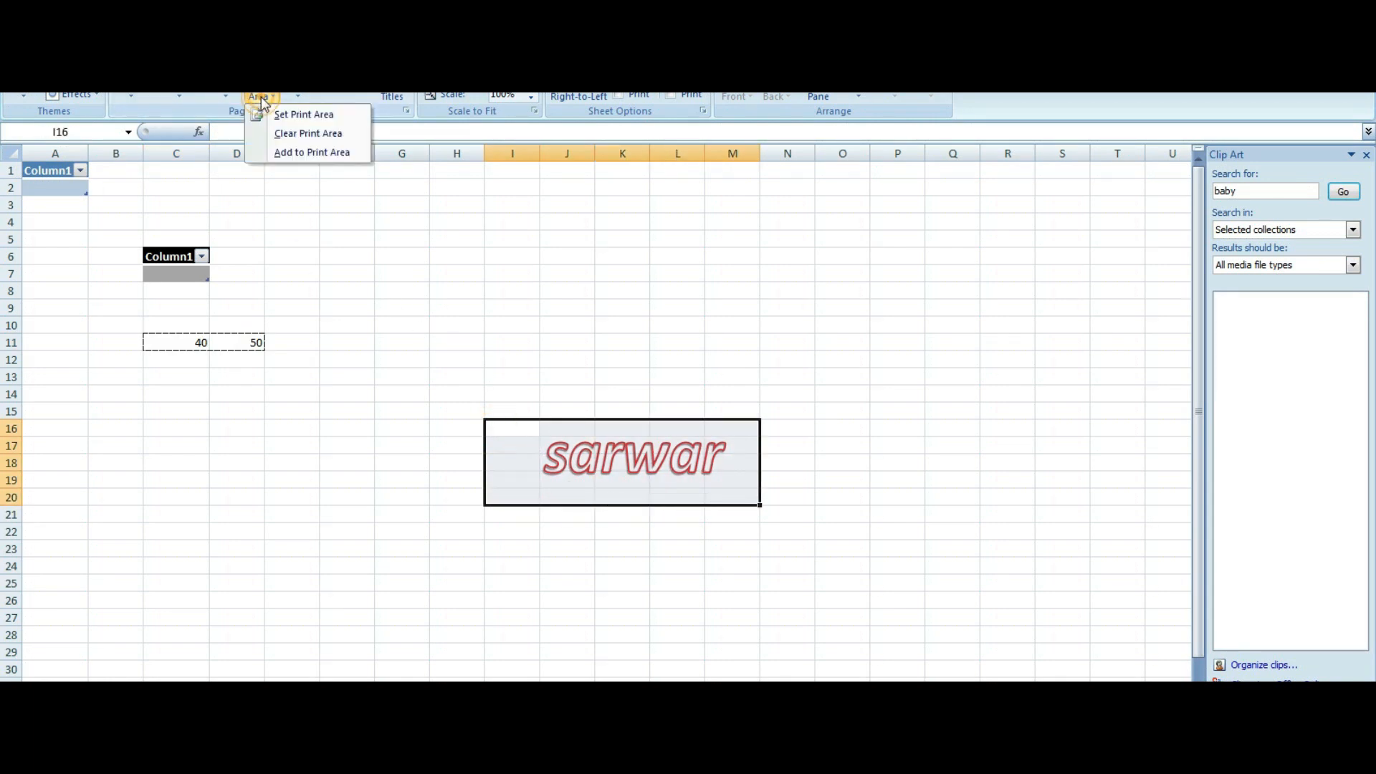
left_click(276, 116)
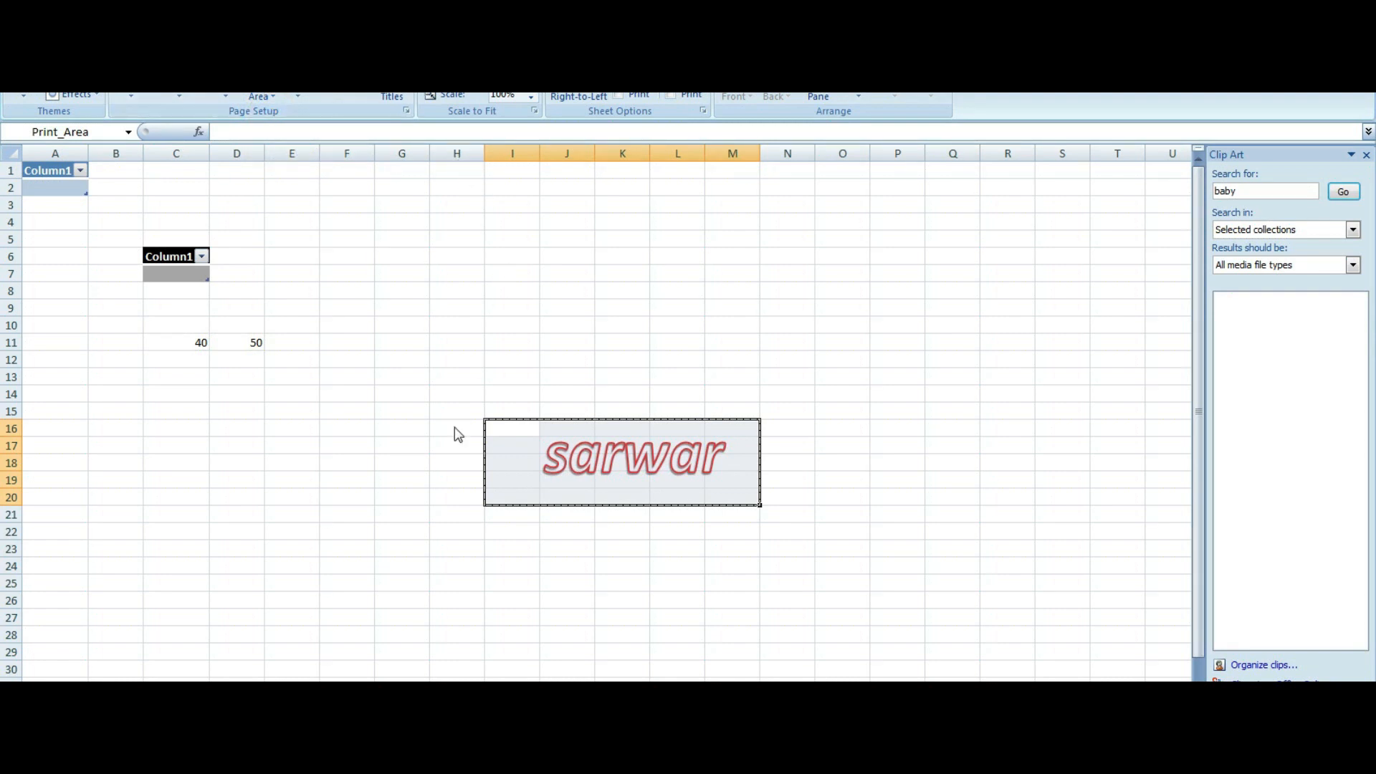
Preview the printout of the current print area and return to the worksheet.
key("ctrl+p")
left_click(369, 430)
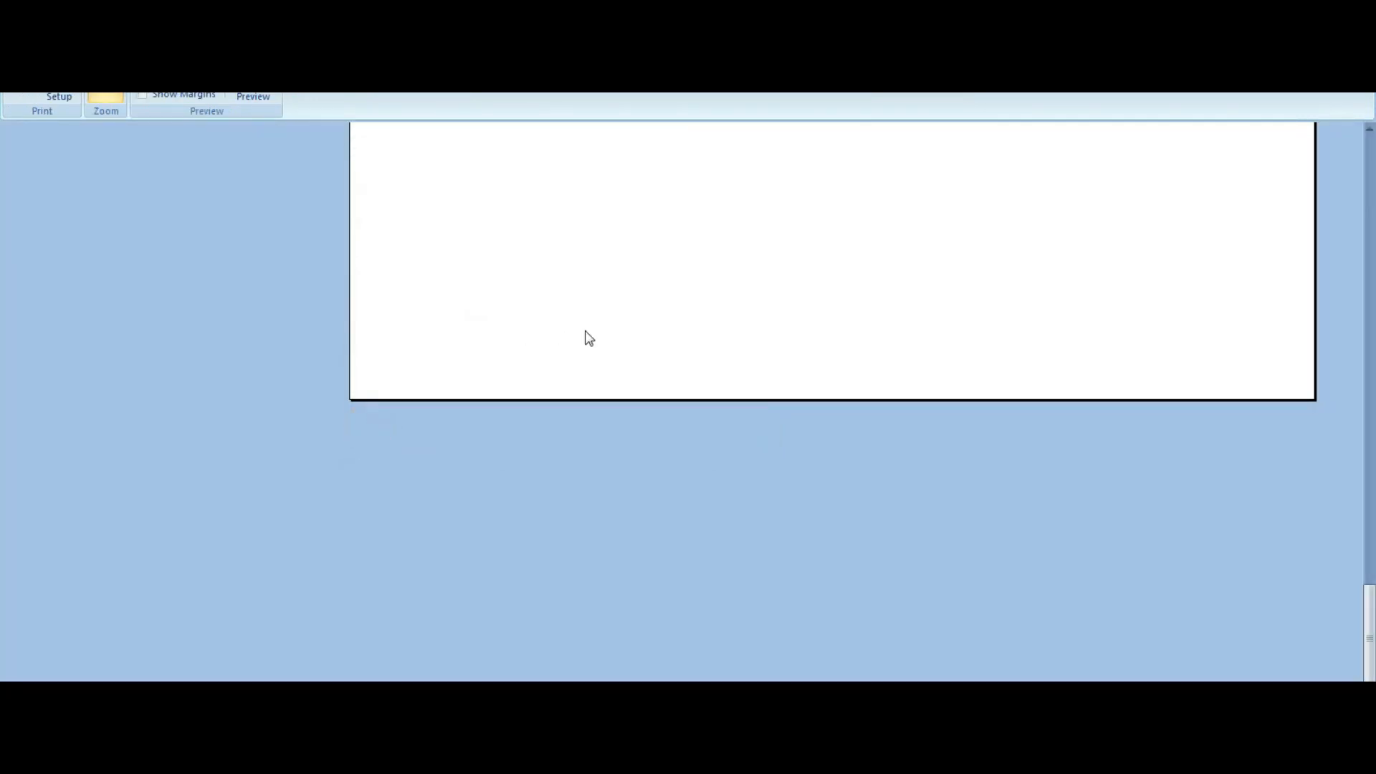
left_click(260, 96)
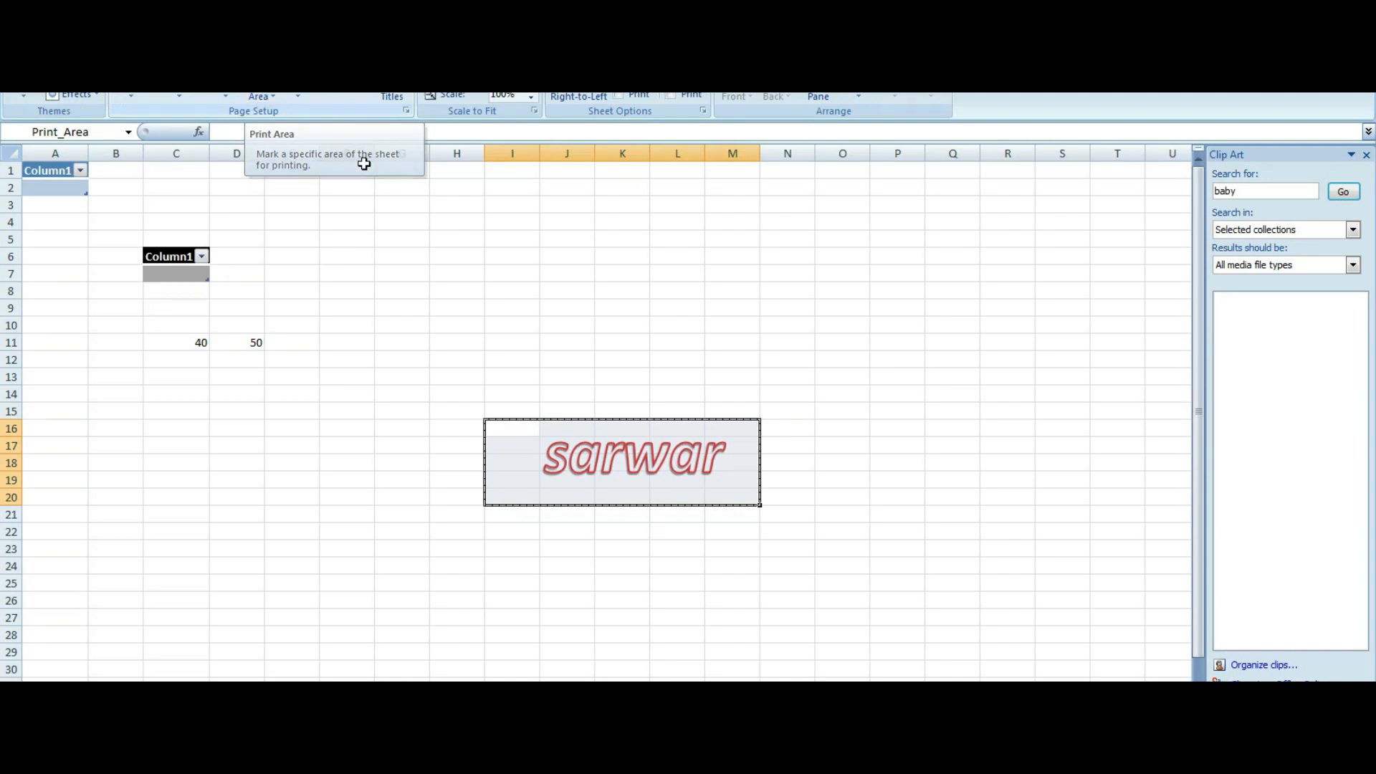
Apply the Desert picture as the sheet background and remove it again.
left_click(342, 94)
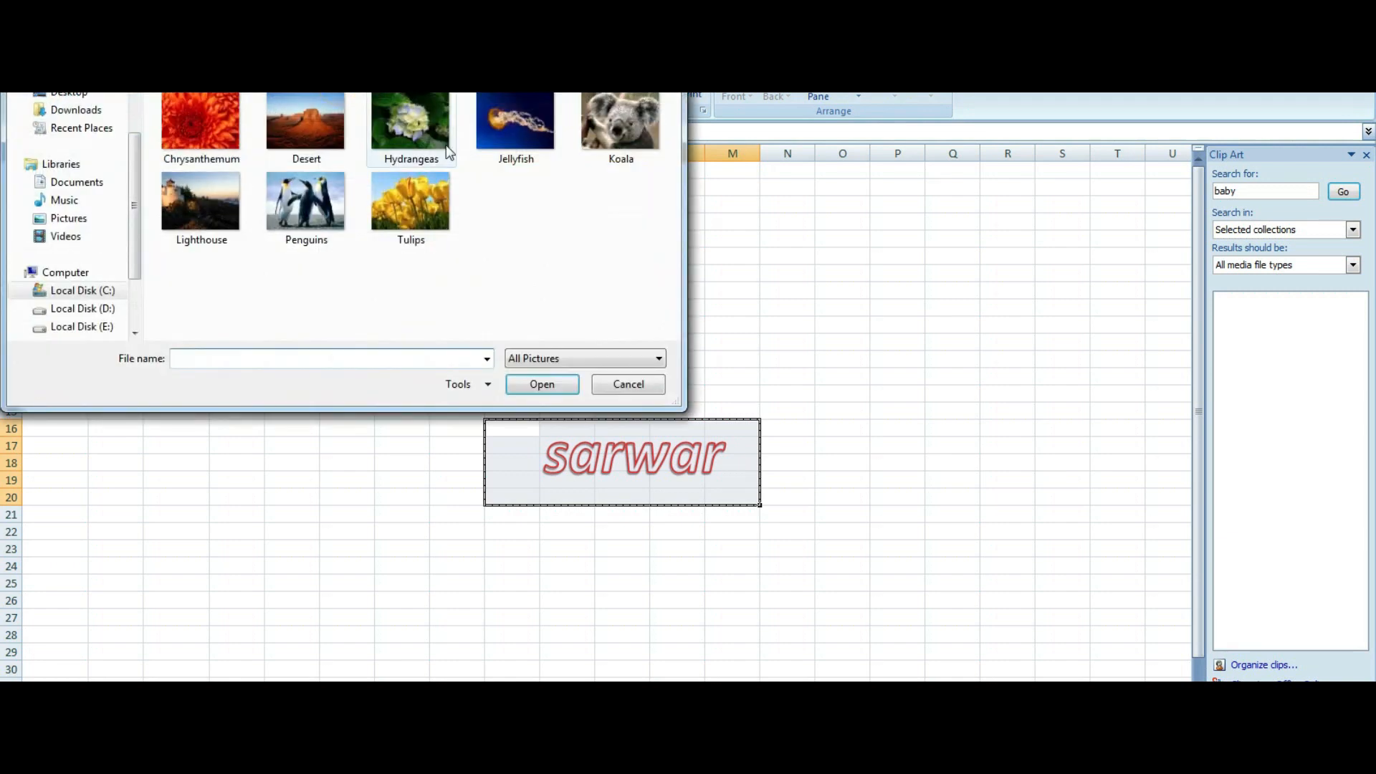
double_click(329, 131)
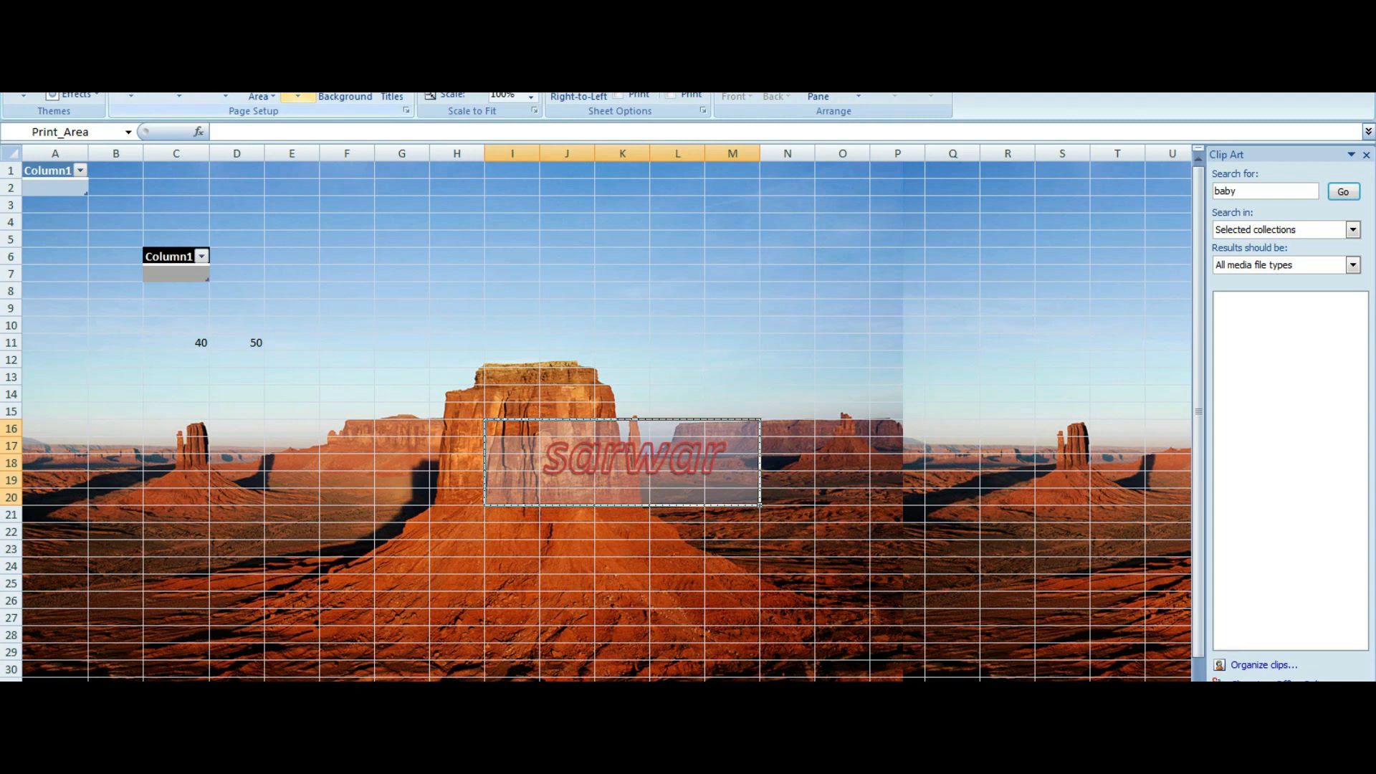
left_click(344, 96)
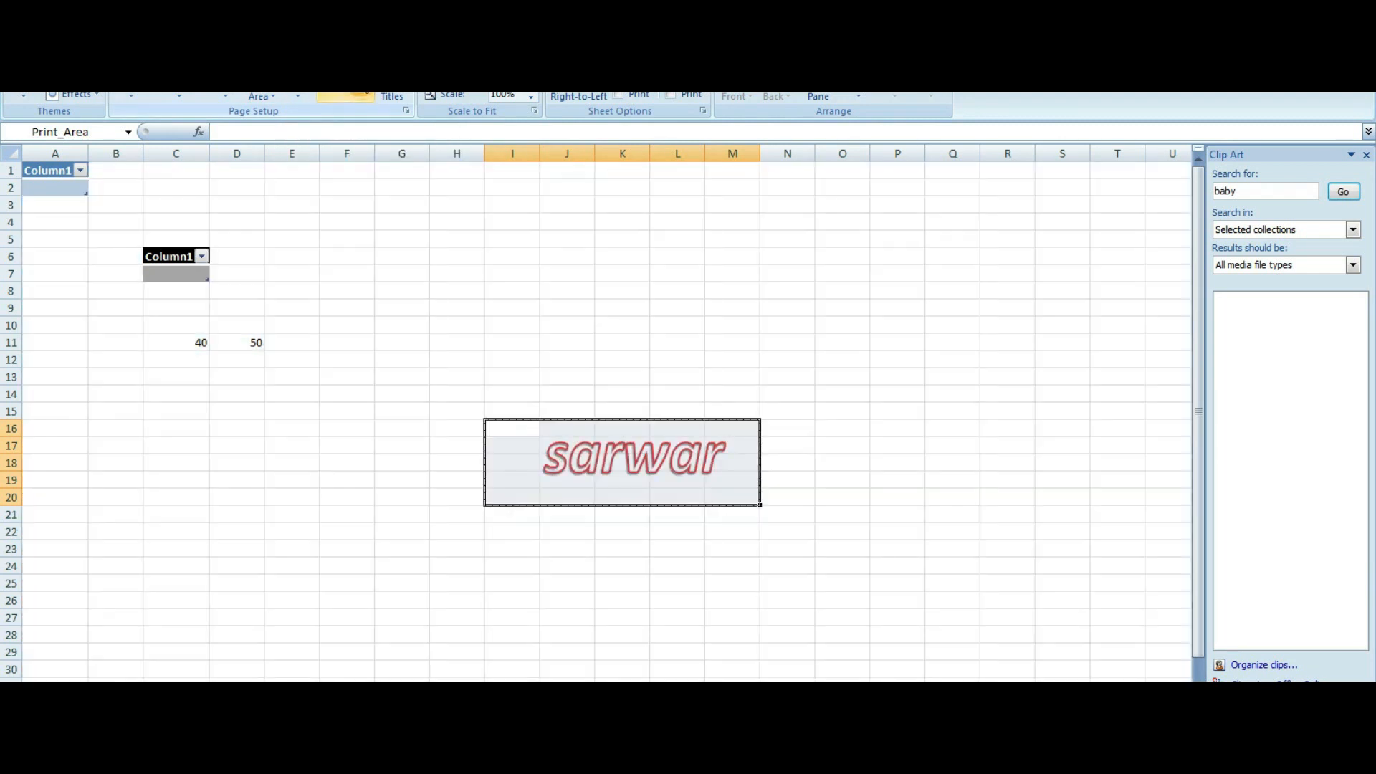
Try to replace the print area in Page Setup with the WordArt's text and preview the printout.
left_click(398, 98)
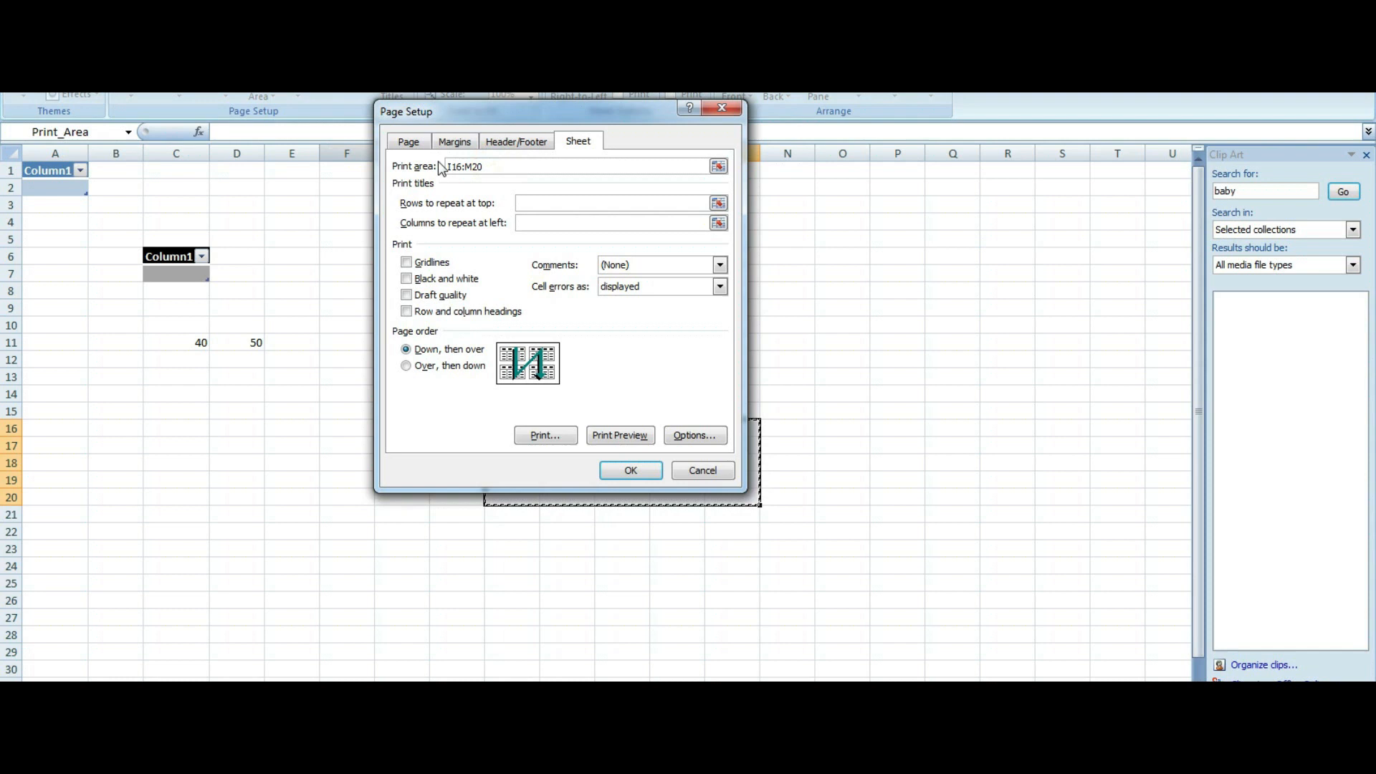
key("BackSpace")
key("BackSpace")
key("BackSpace")
key("BackSpace")
key("BackSpace")
key("BackSpace")
key("BackSpace")
type("sarwar")
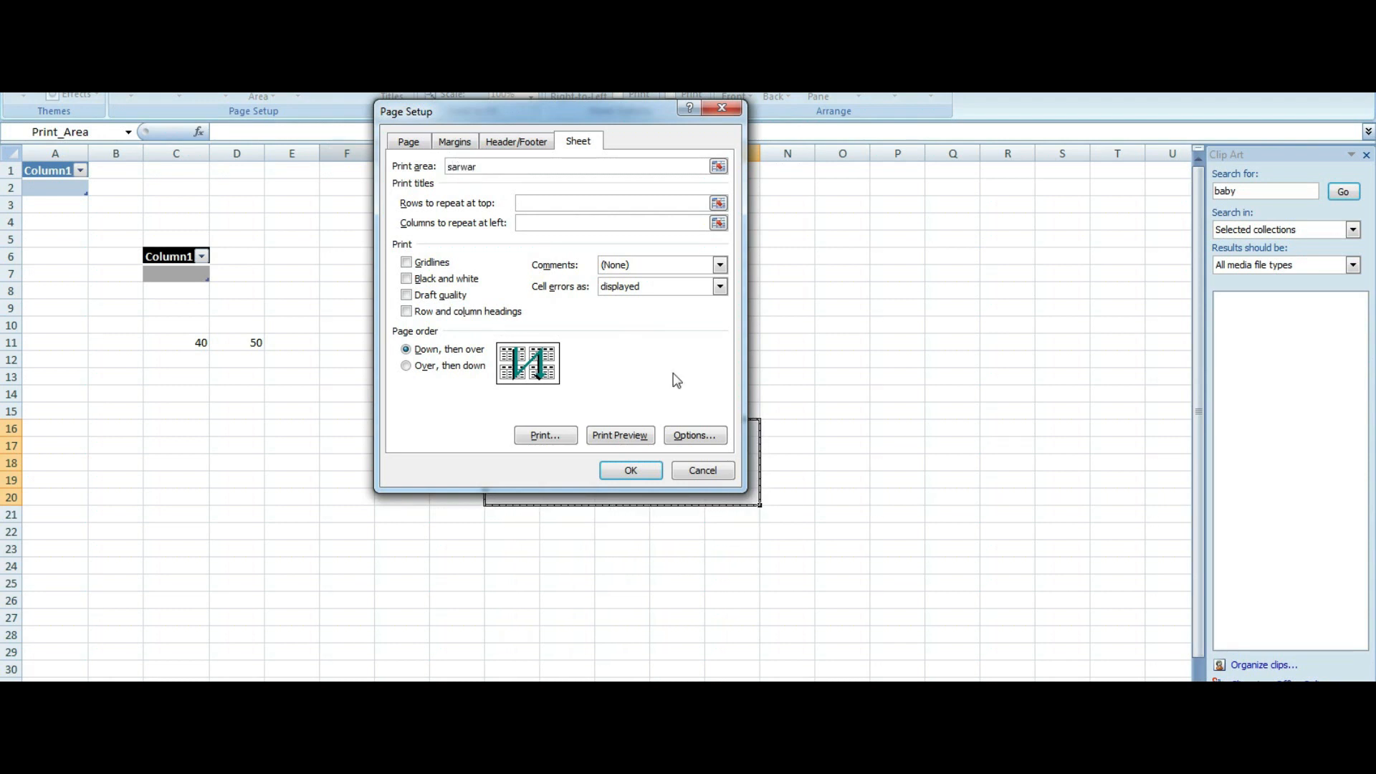
left_click(625, 435)
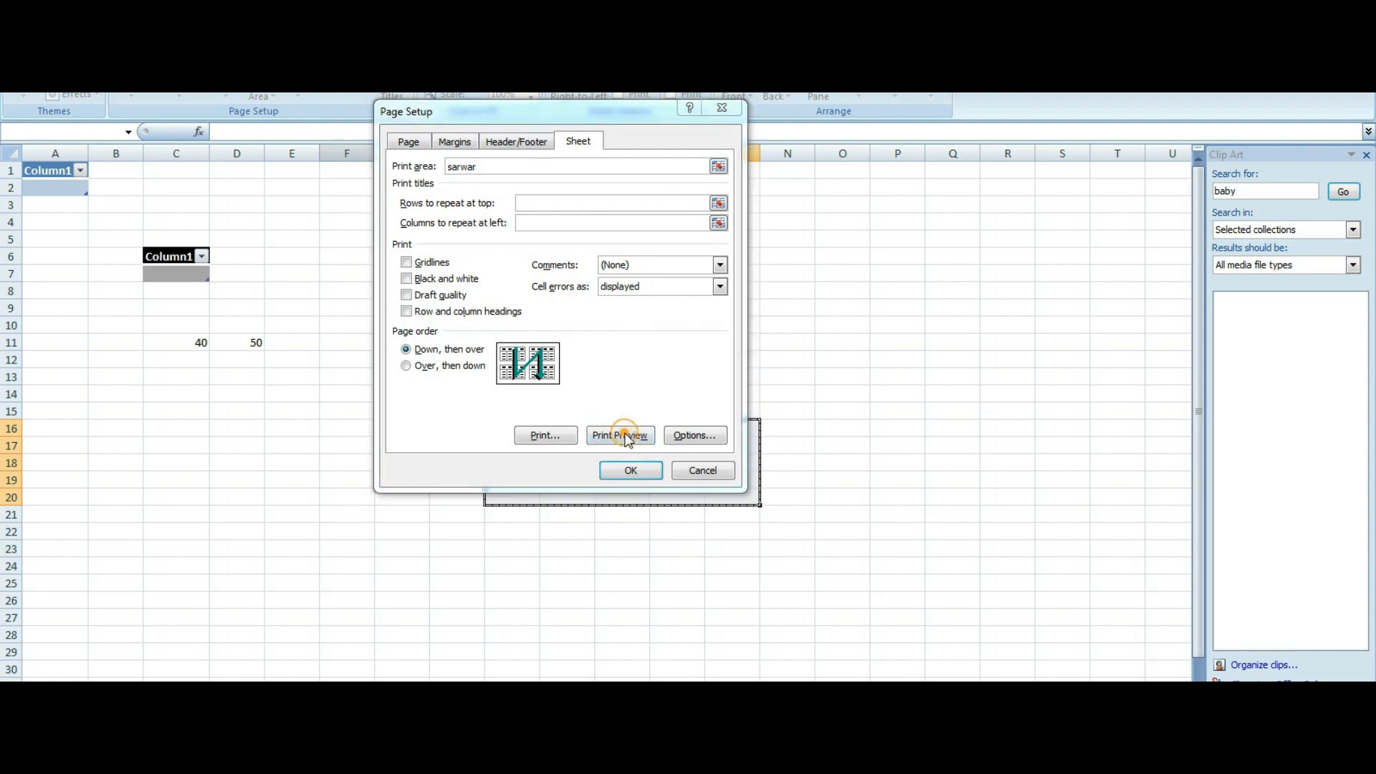
left_click(692, 423)
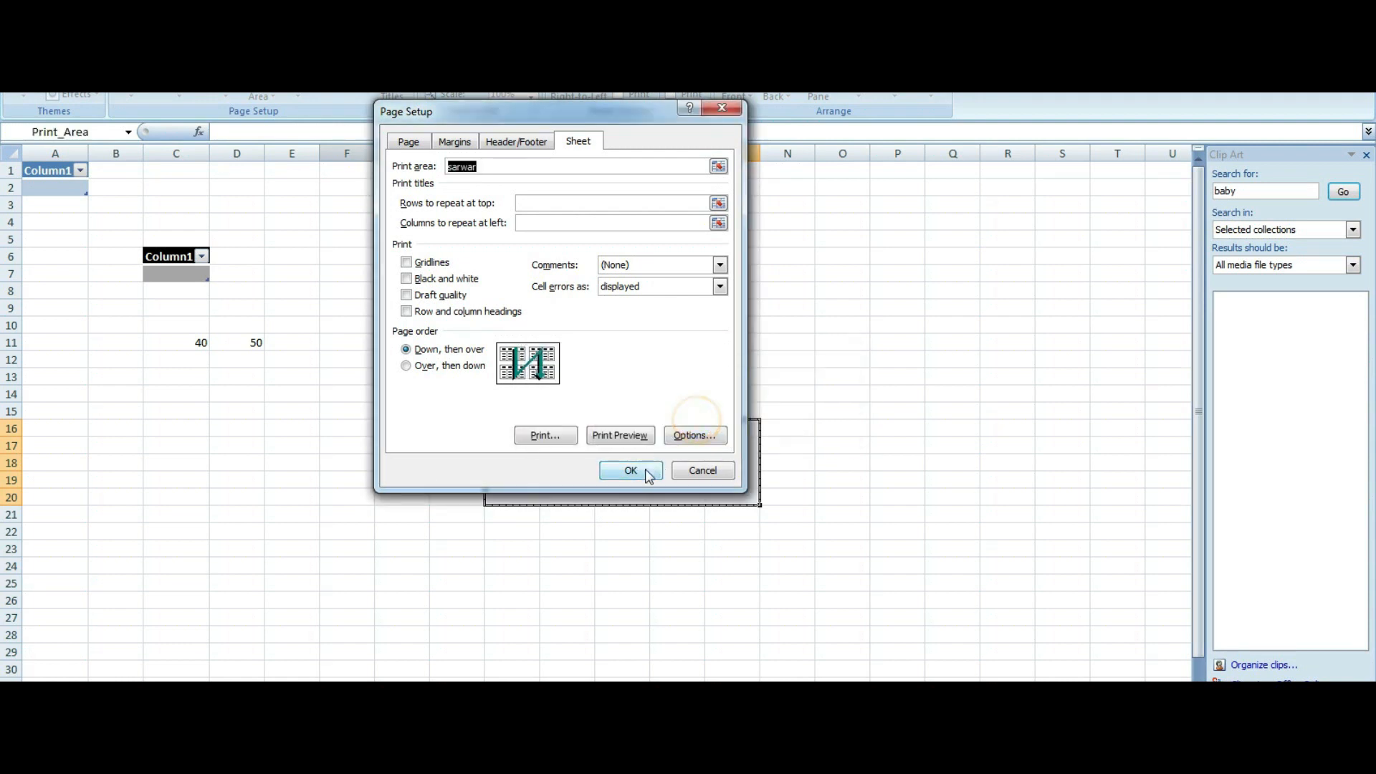
left_click(649, 475)
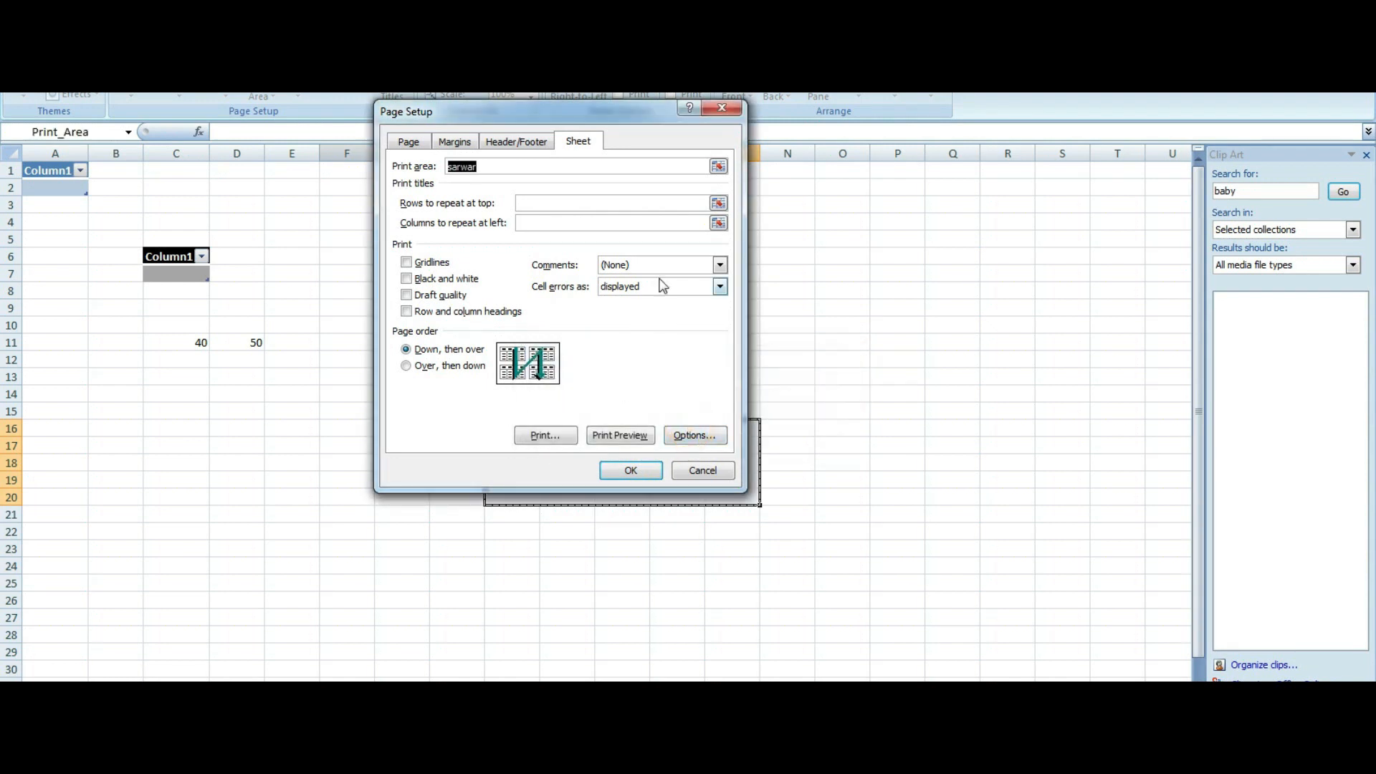
Choose rows $4:$8 as the rows to repeat at top, leave the repeated columns blank, and cancel Page Setup.
left_click(718, 203)
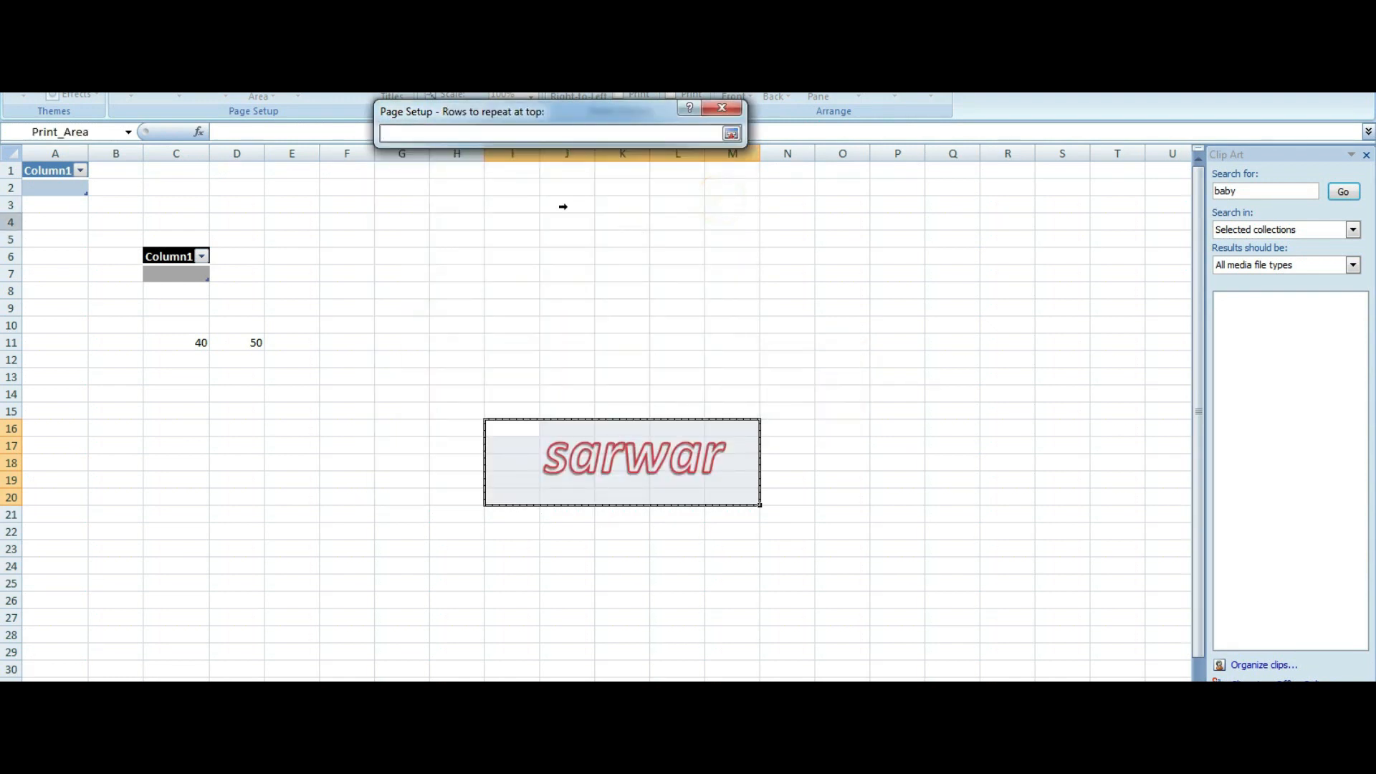
left_click_drag(429, 213, 521, 294)
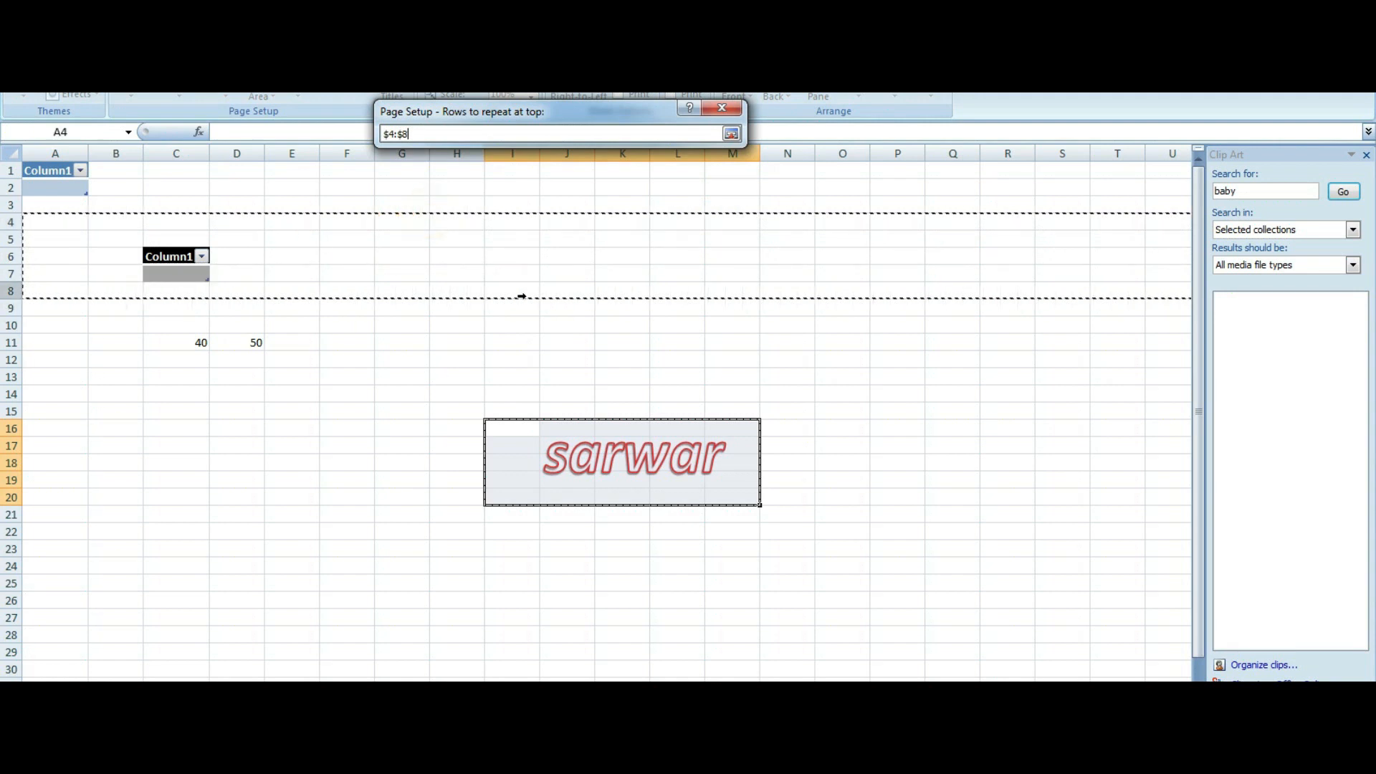
key("Return")
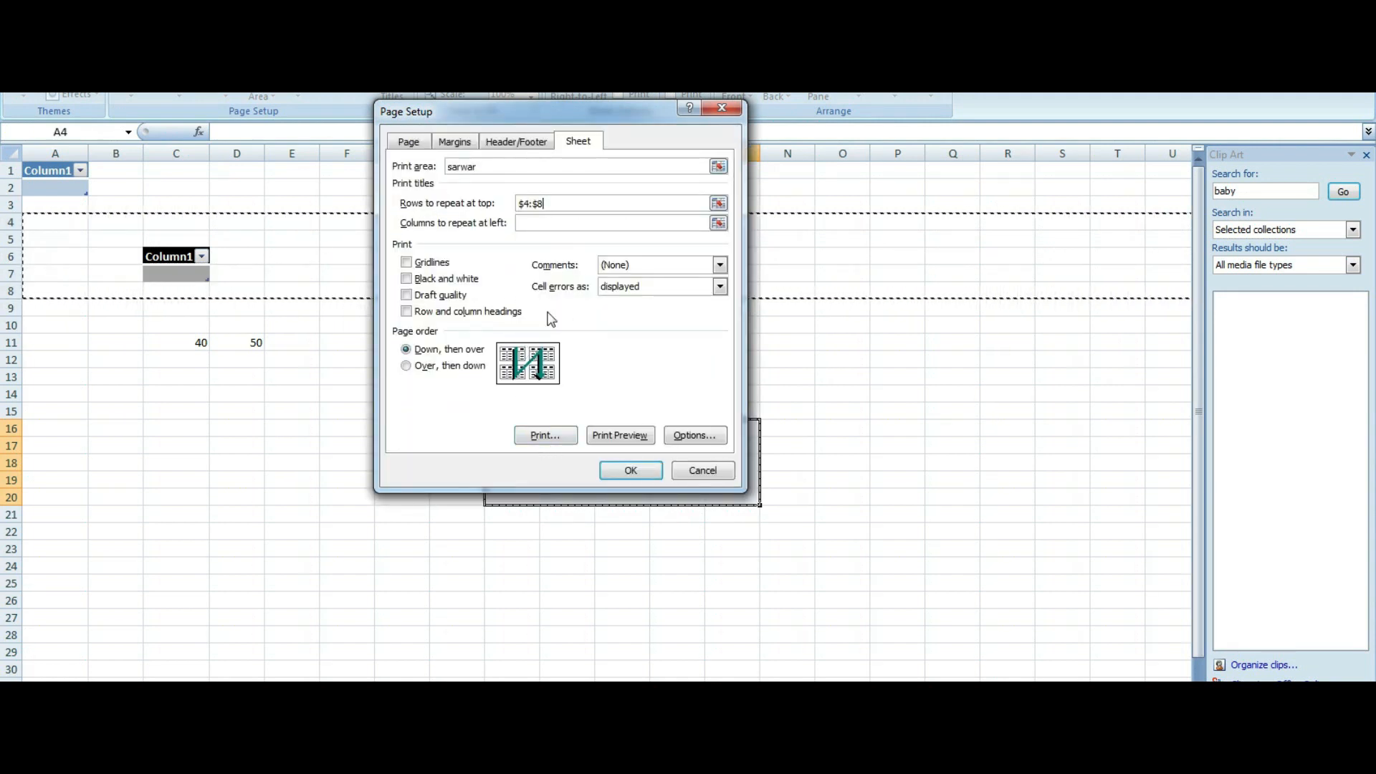
left_click(717, 223)
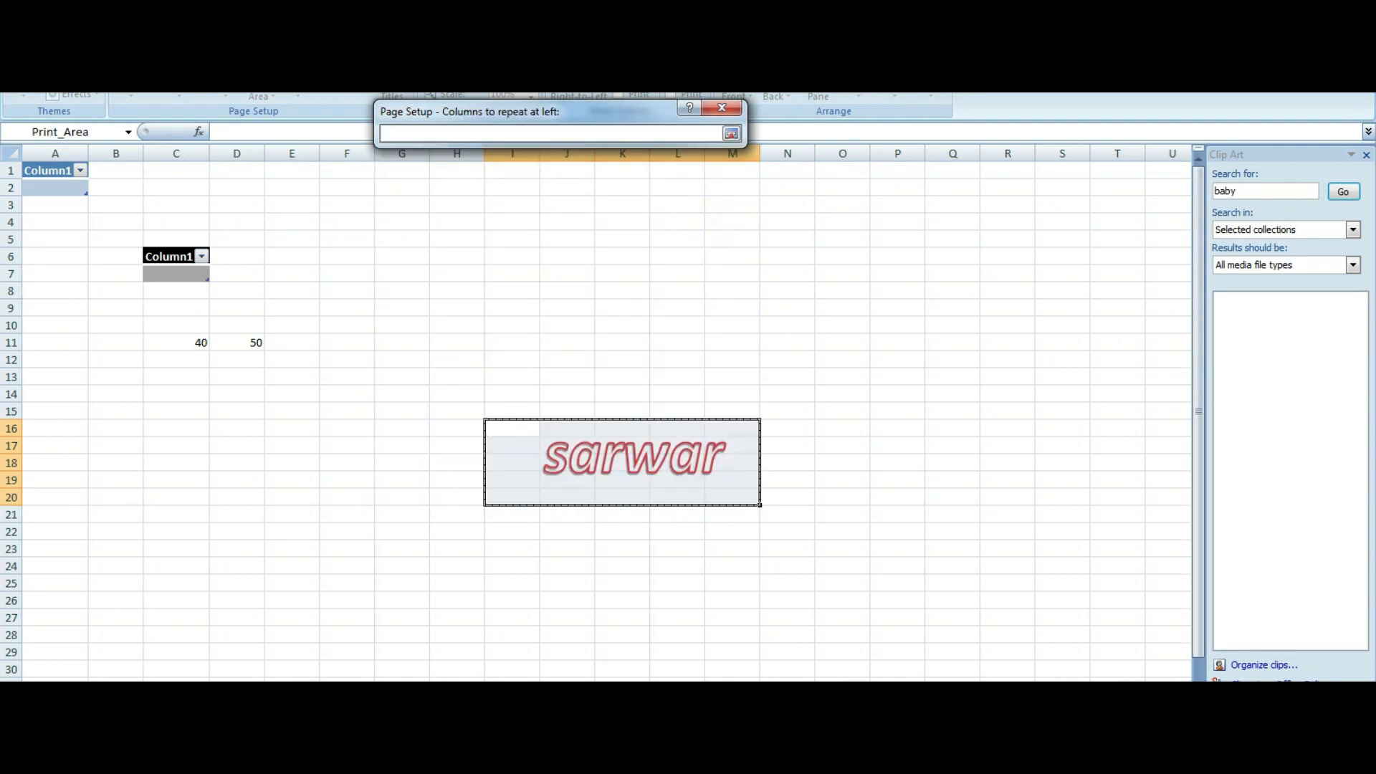
left_click(720, 111)
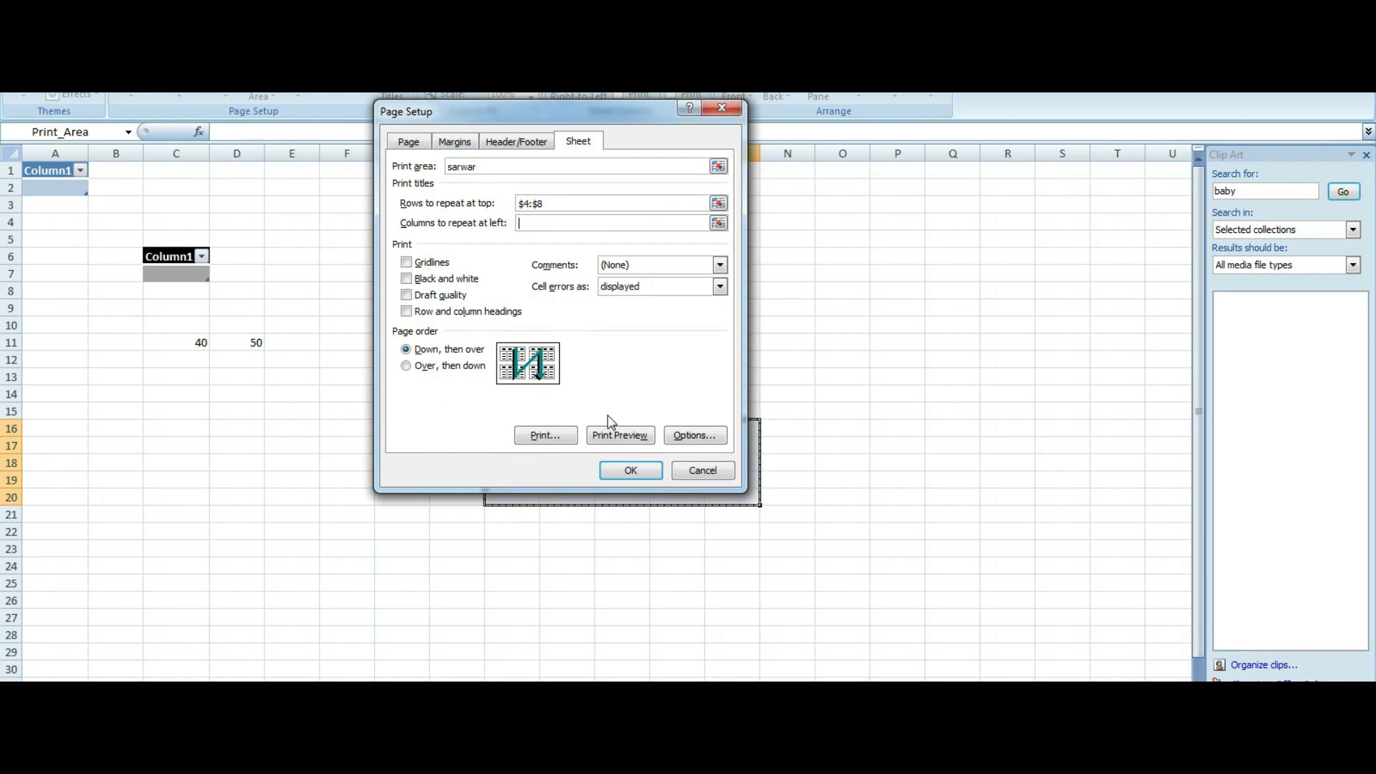
left_click(703, 475)
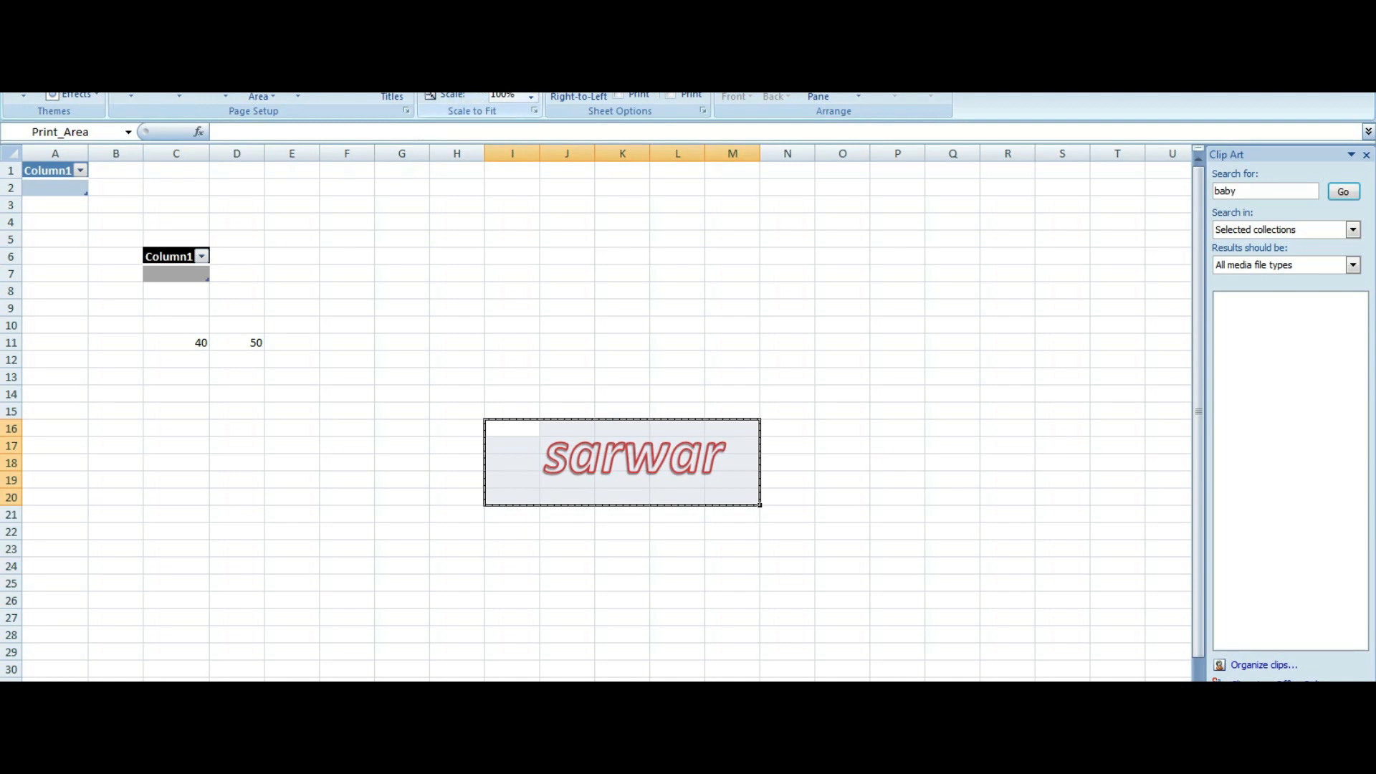
Select cells H13:N22 around the WordArt and turn on printing of gridlines and headings for the sheet.
left_click(445, 203)
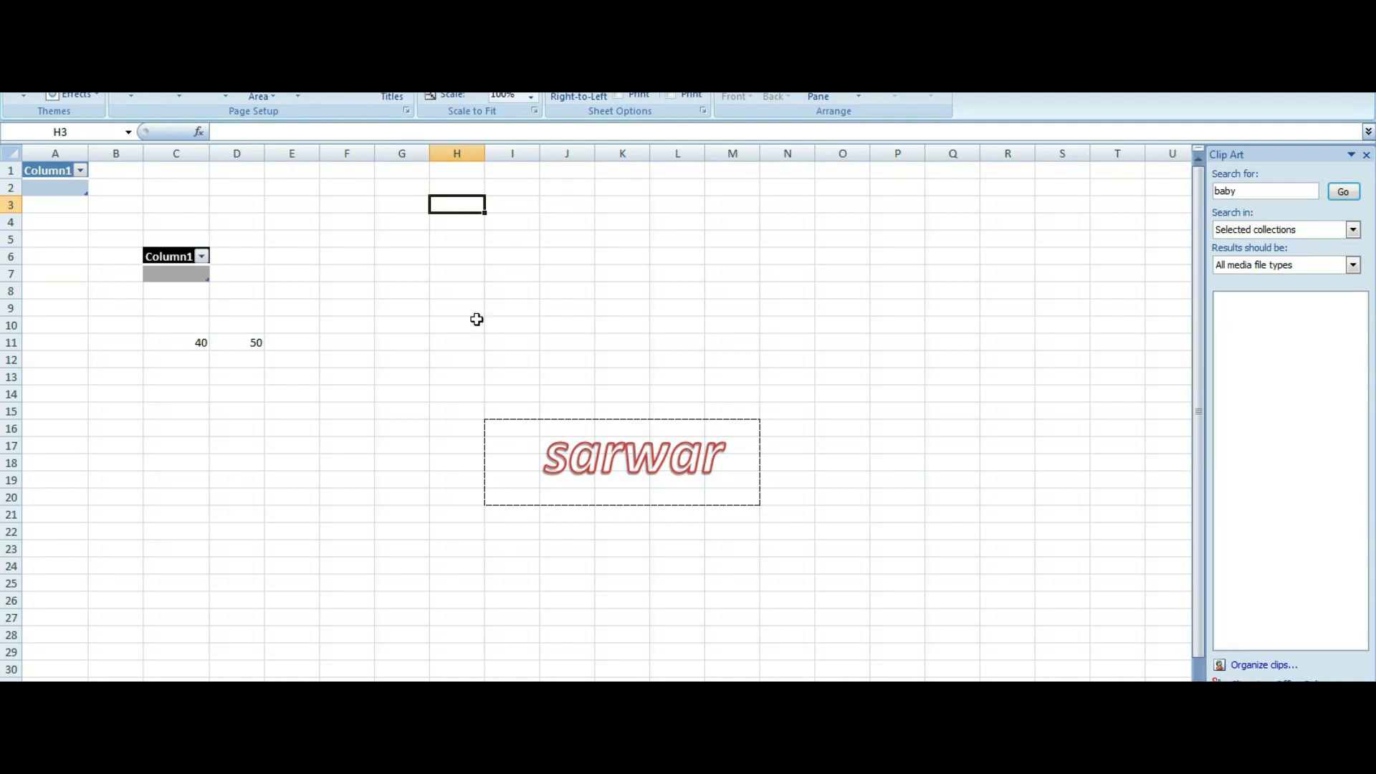
left_click(417, 424)
left_click_drag(449, 384, 780, 534)
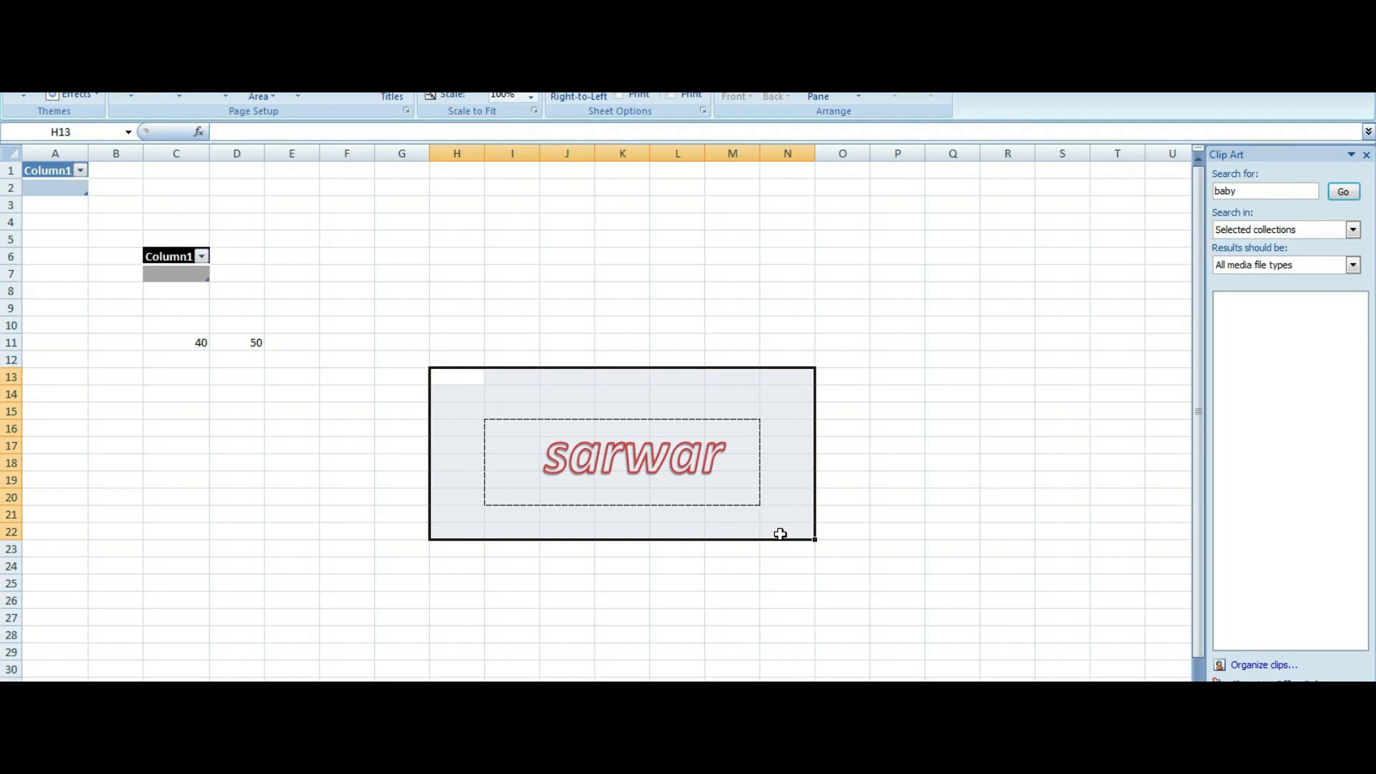
left_click(625, 99)
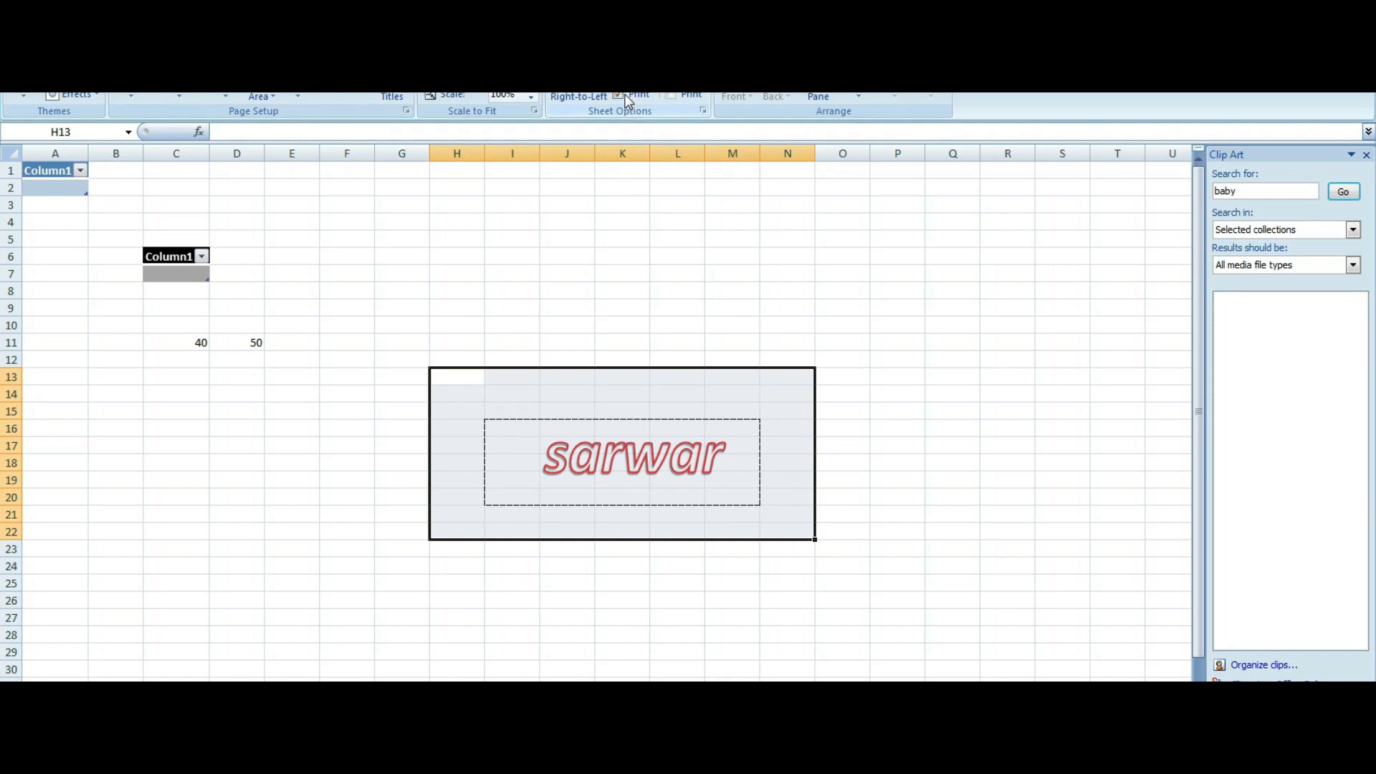
left_click(671, 97)
Preview how the active sheet prints with gridlines and headings, and return to the worksheet.
key("ctrl+p")
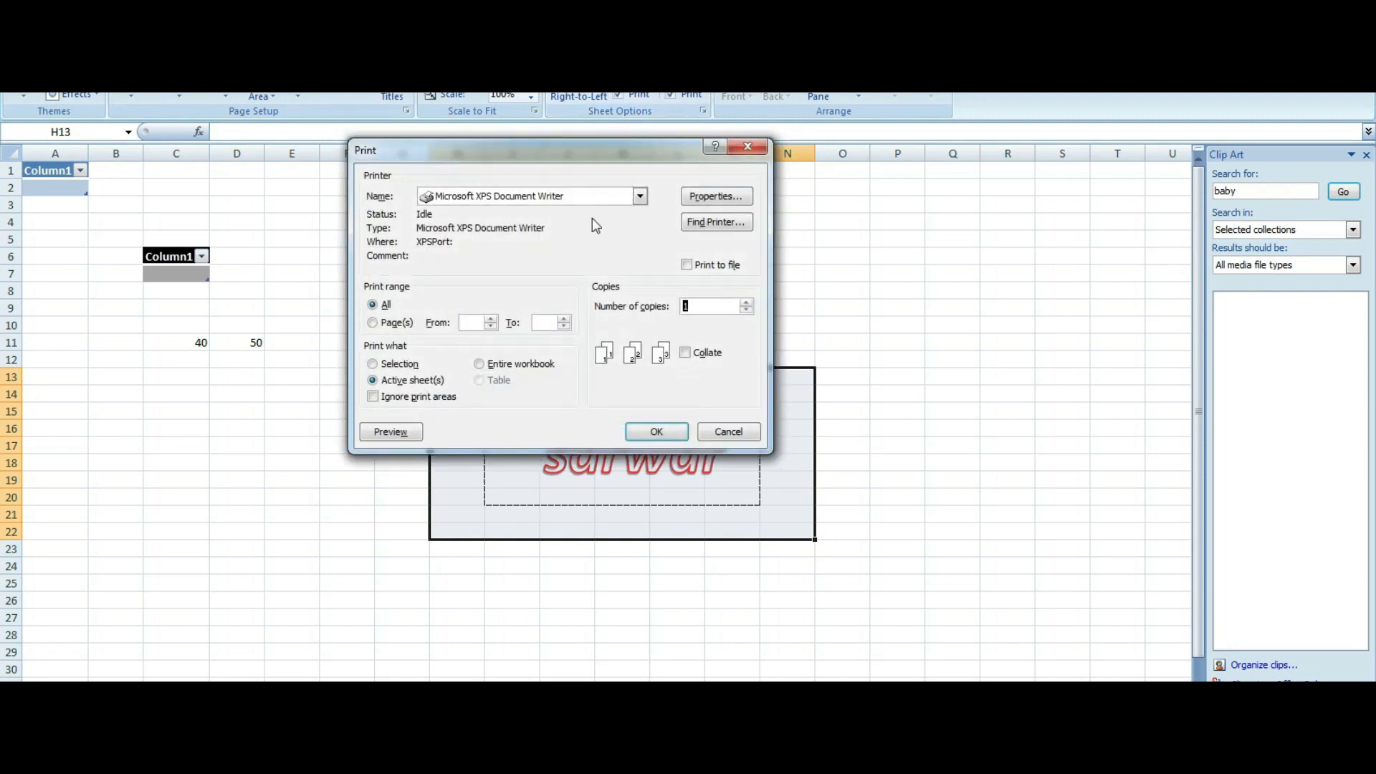
left_click(399, 432)
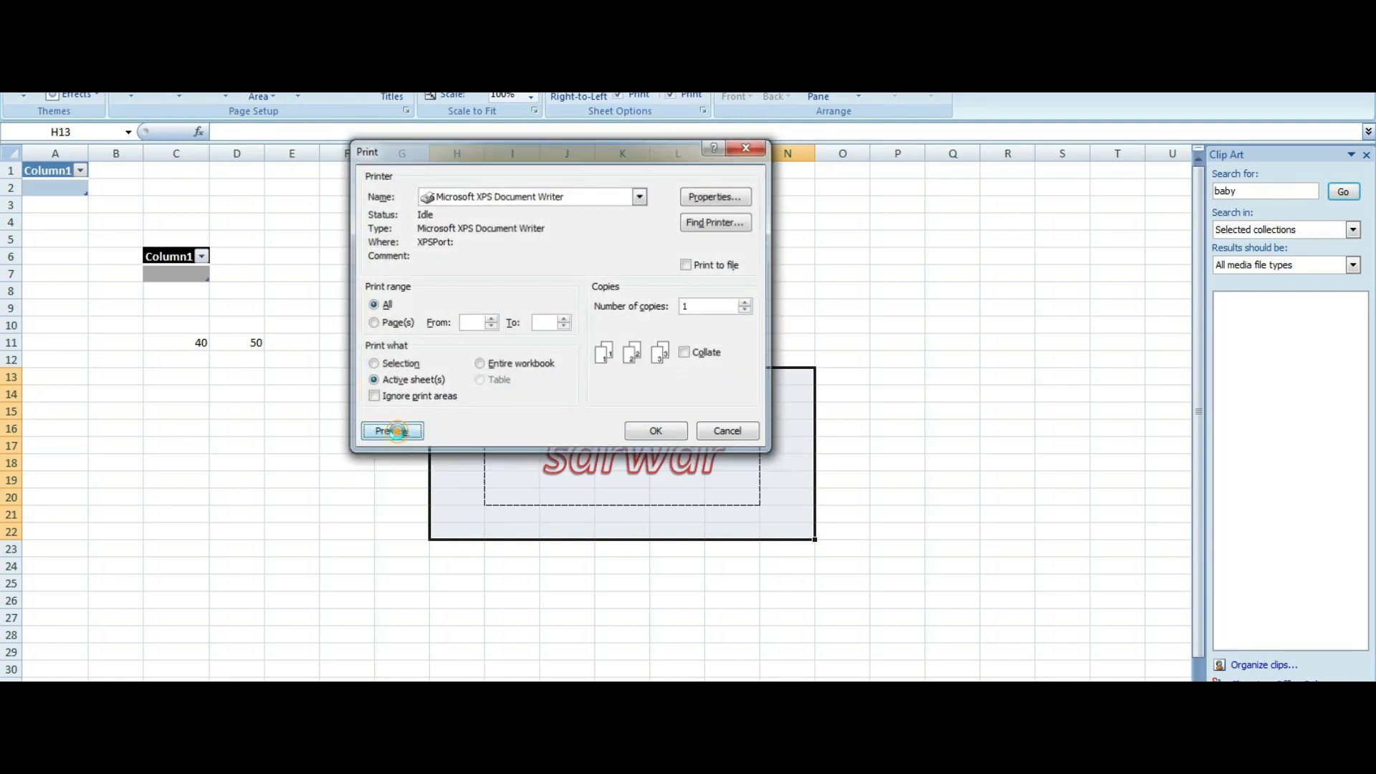
key("Escape")
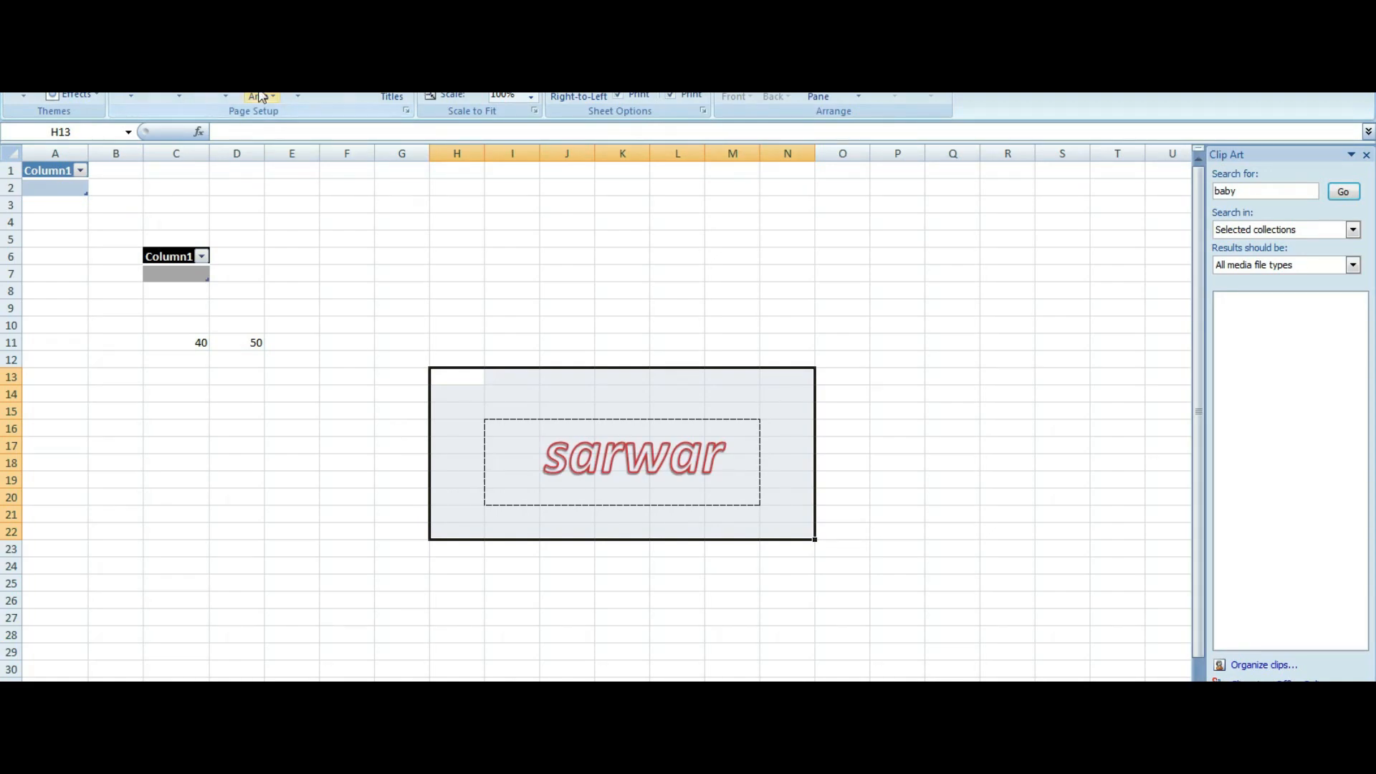
left_click(224, 32)
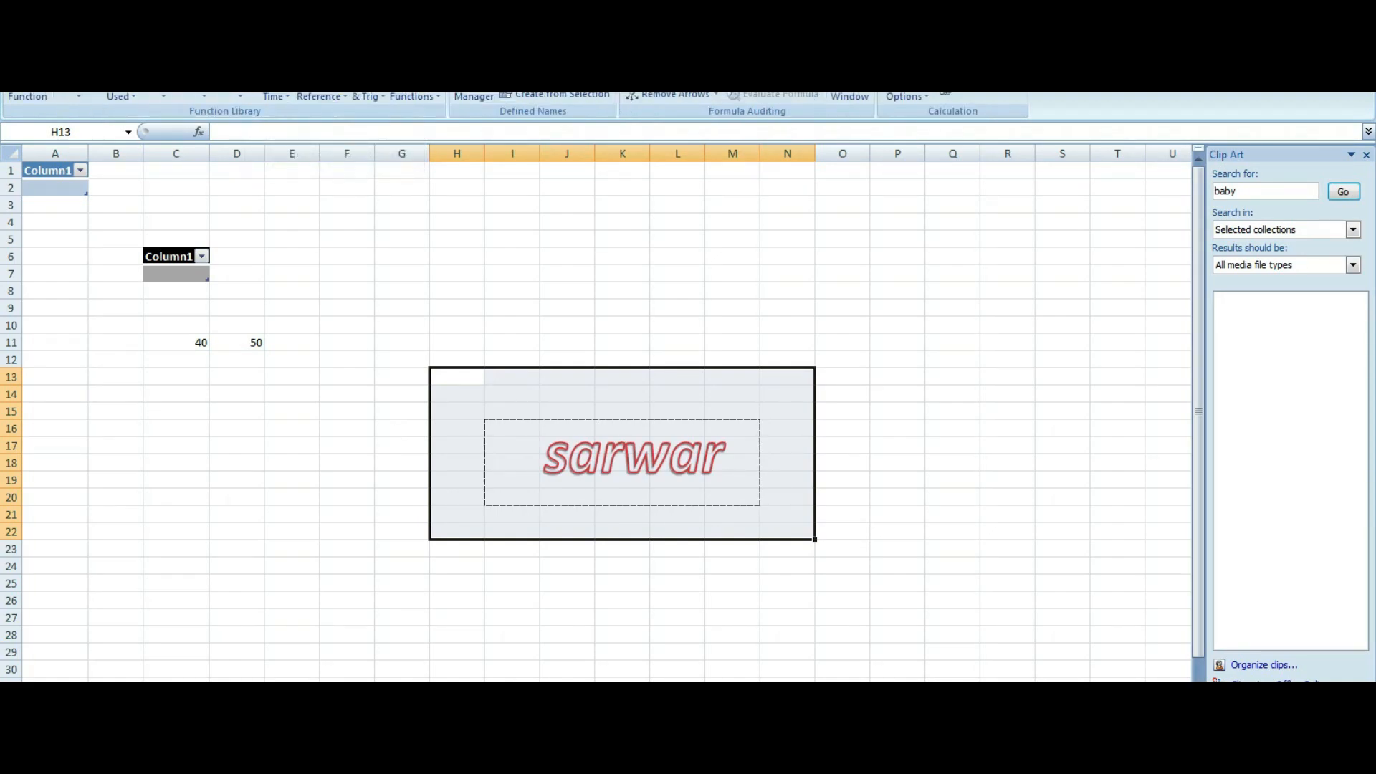
left_click(91, 94)
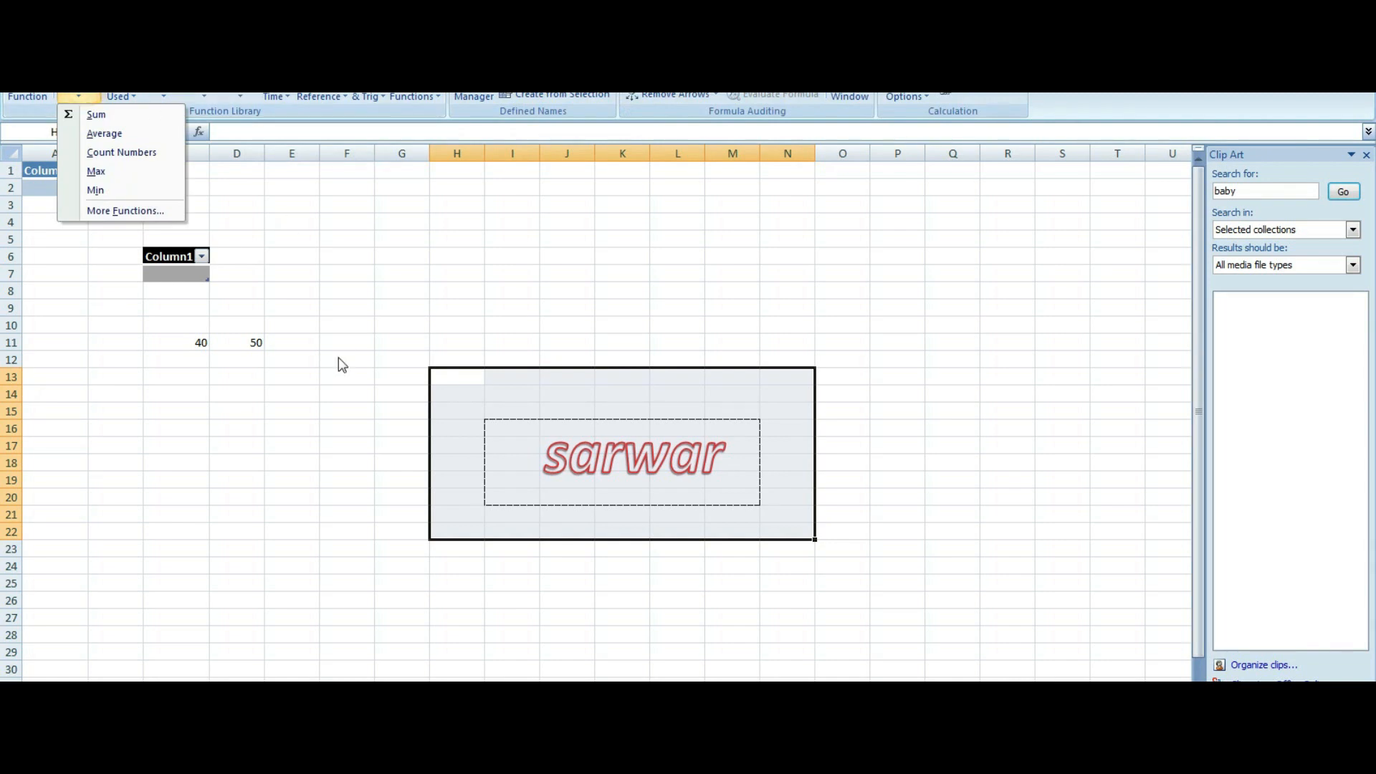
left_click(198, 350)
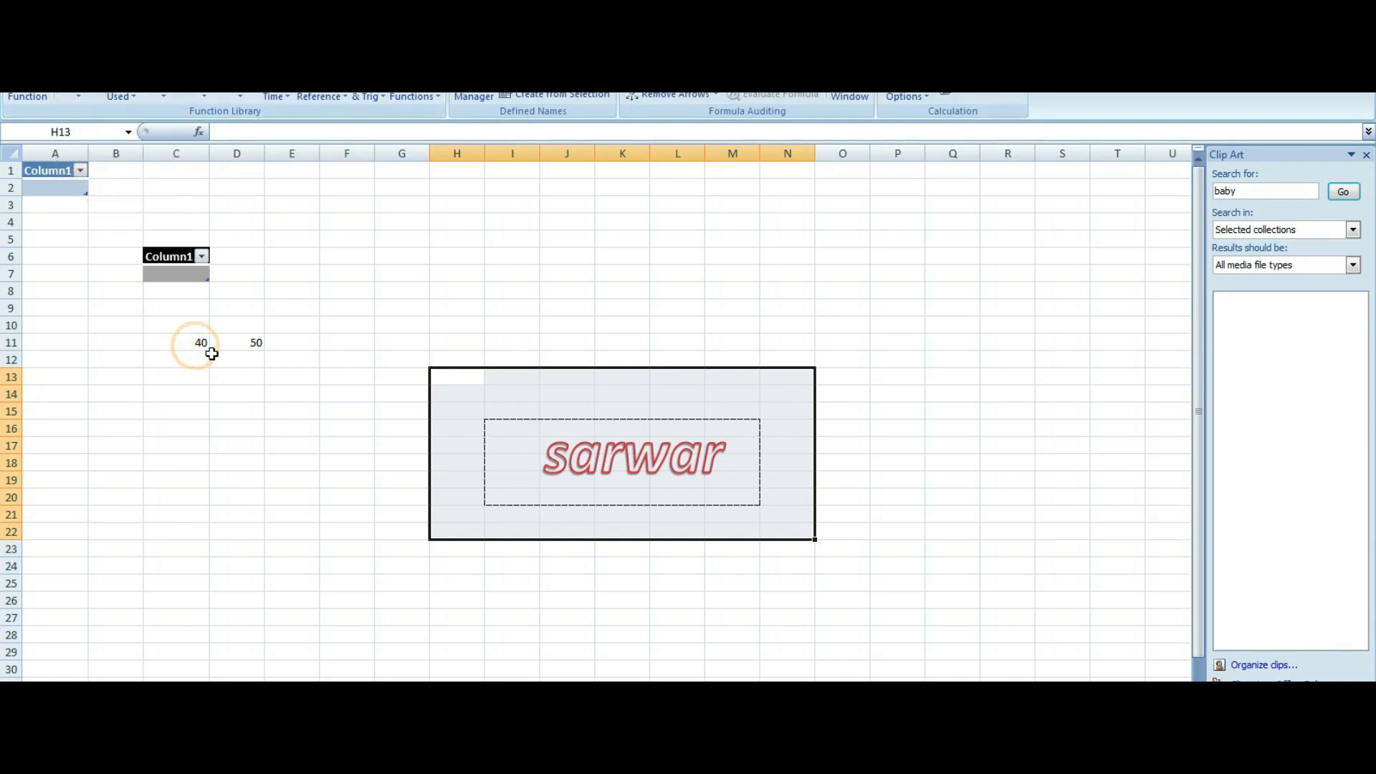
Clear cell D11 and enter 40 in it.
left_click(198, 347)
left_click(228, 347)
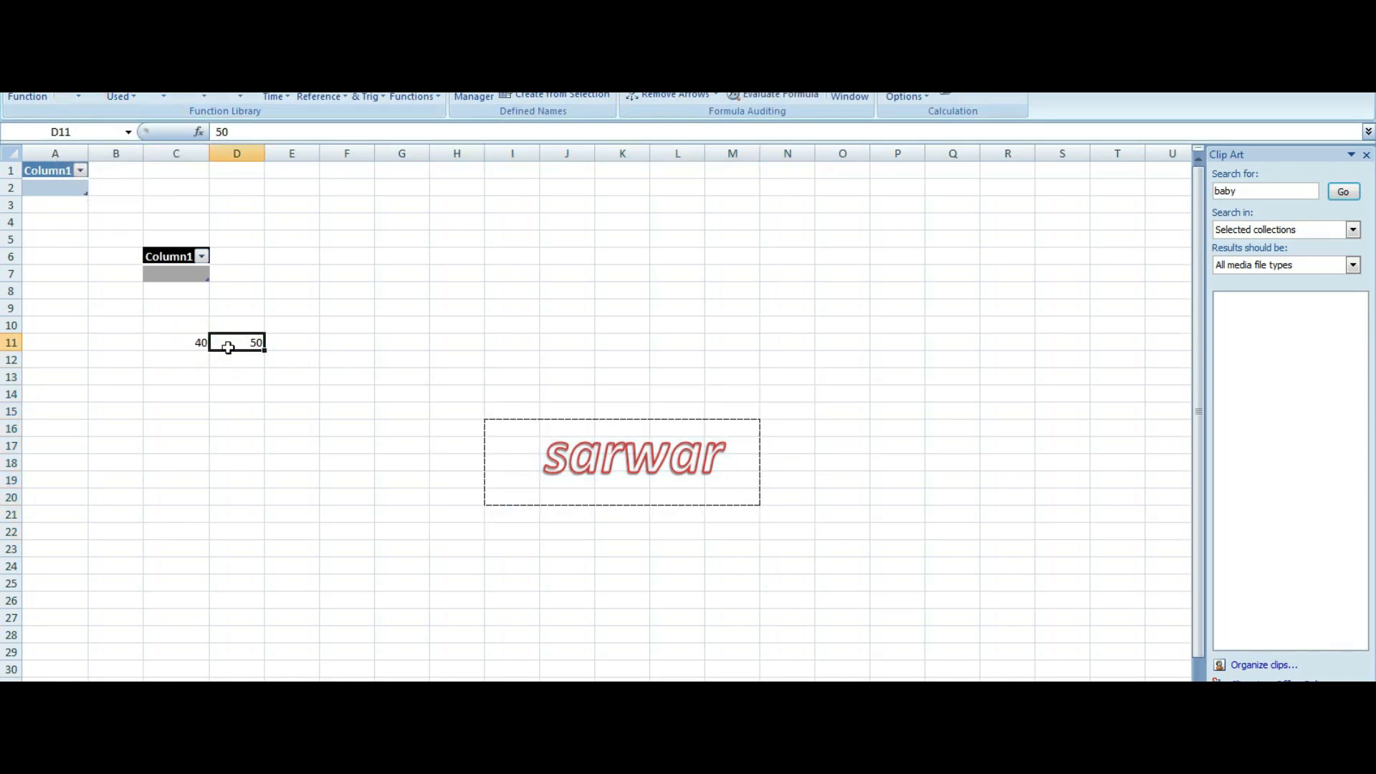
key("Delete")
left_click(228, 348)
type("40")
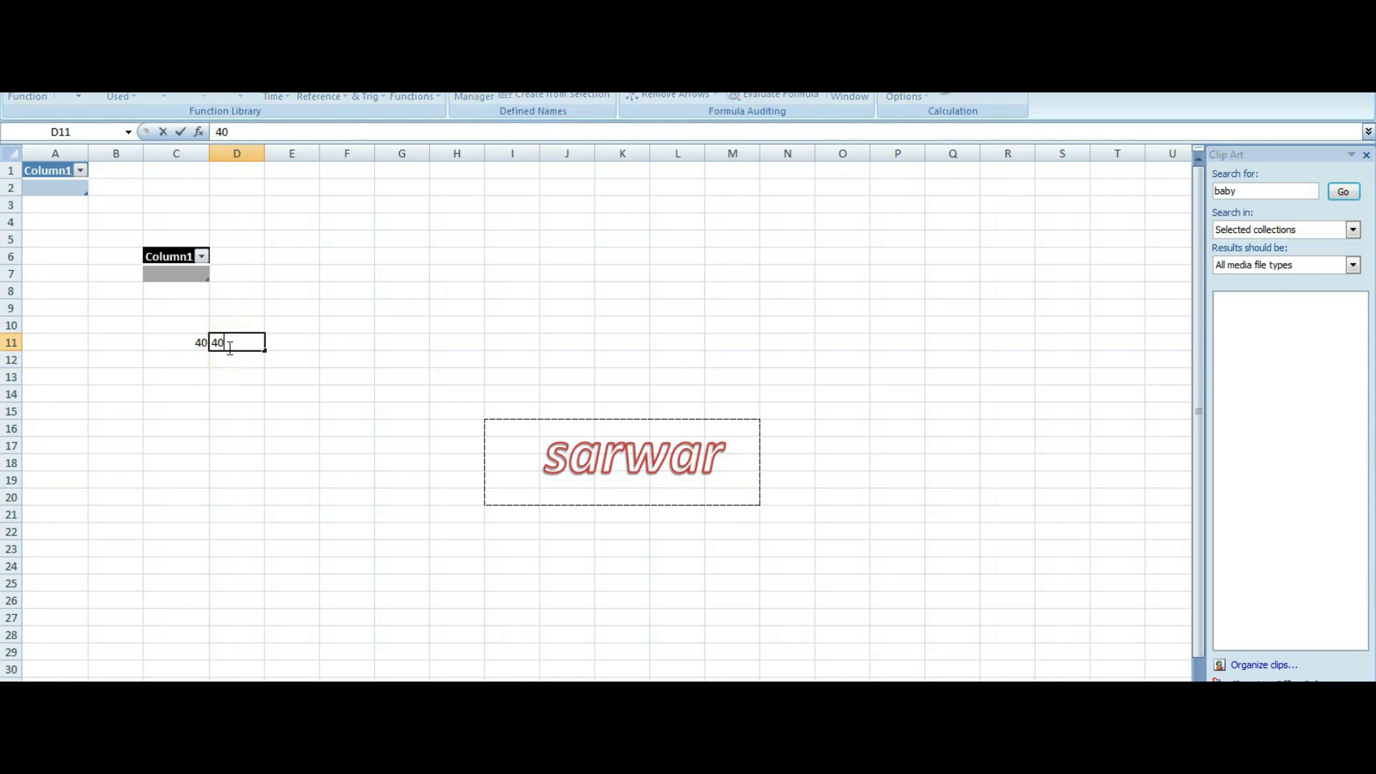
key("Tab")
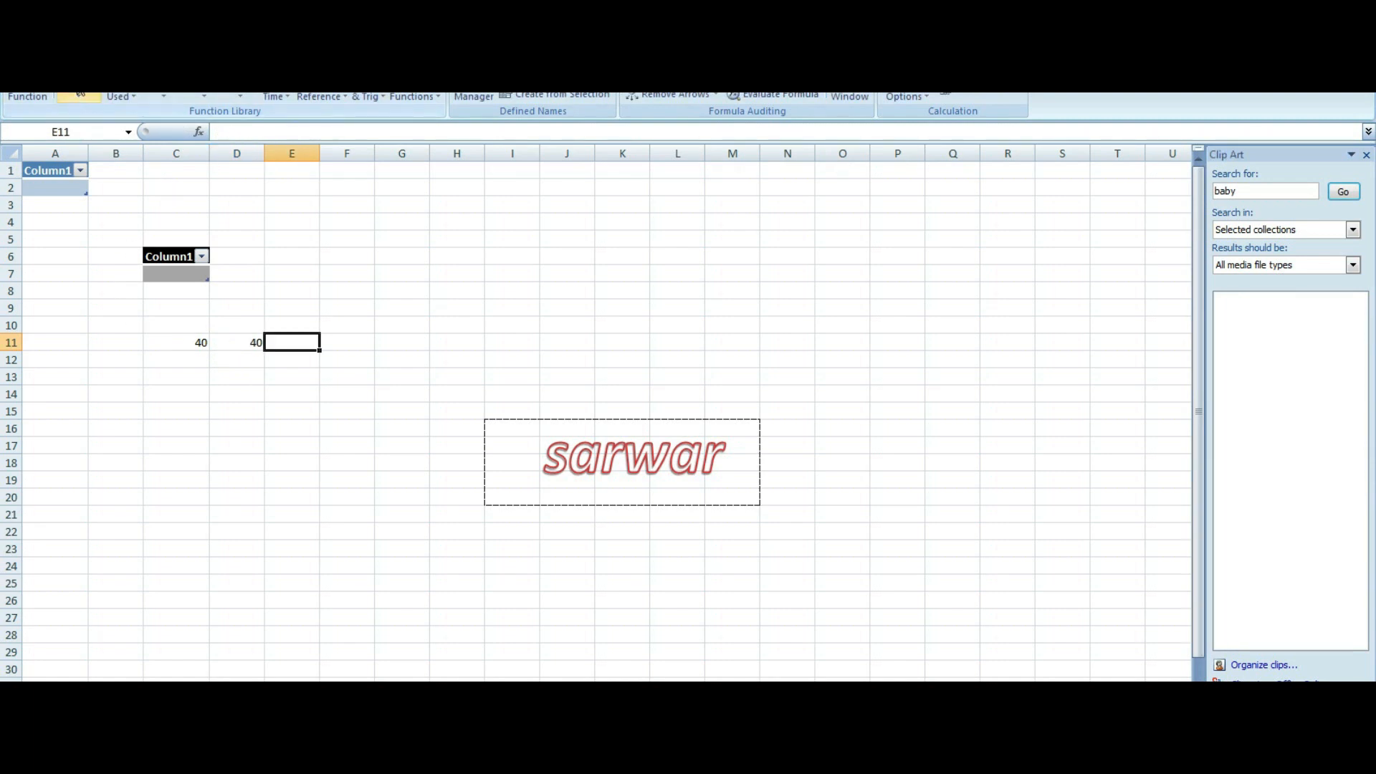
Insert an AutoSum formula in cell E11 that adds the range C11:D11.
left_click(78, 96)
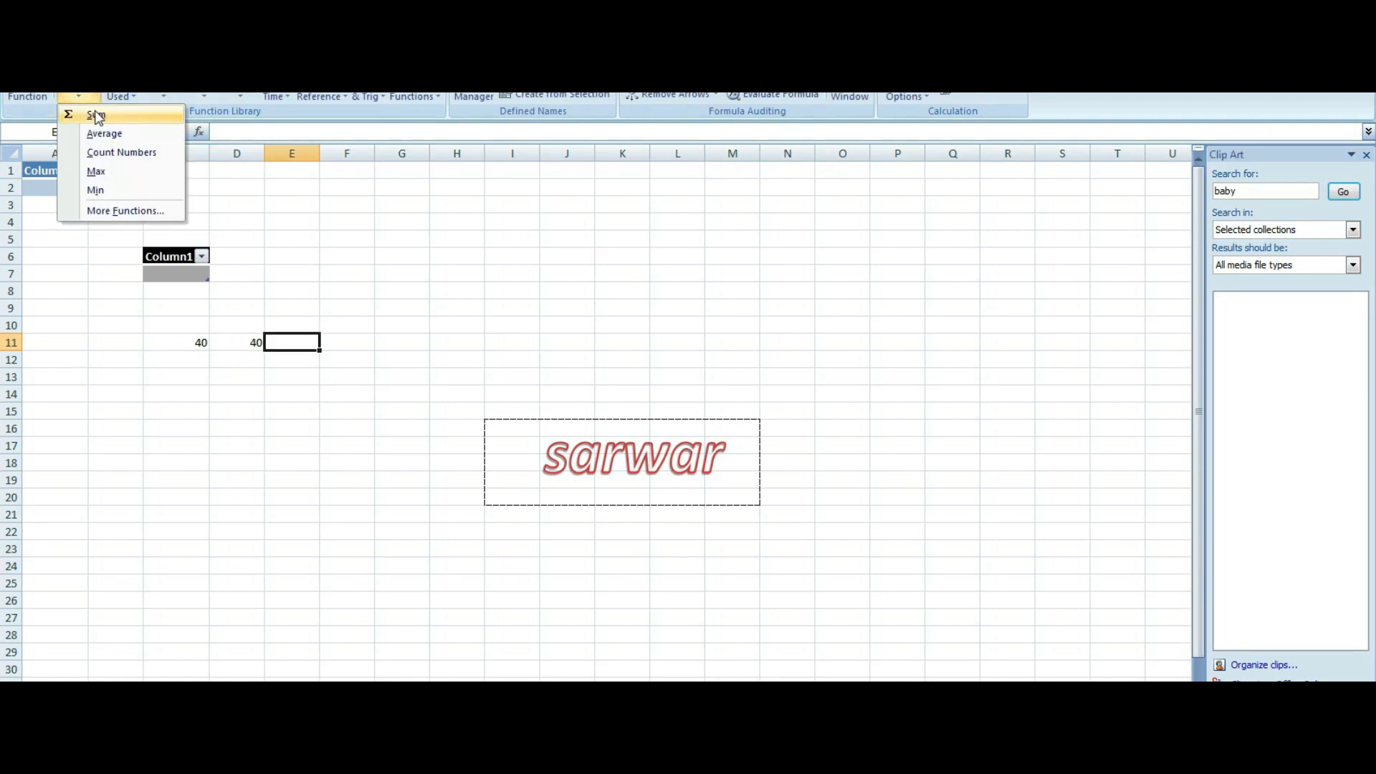
left_click(94, 115)
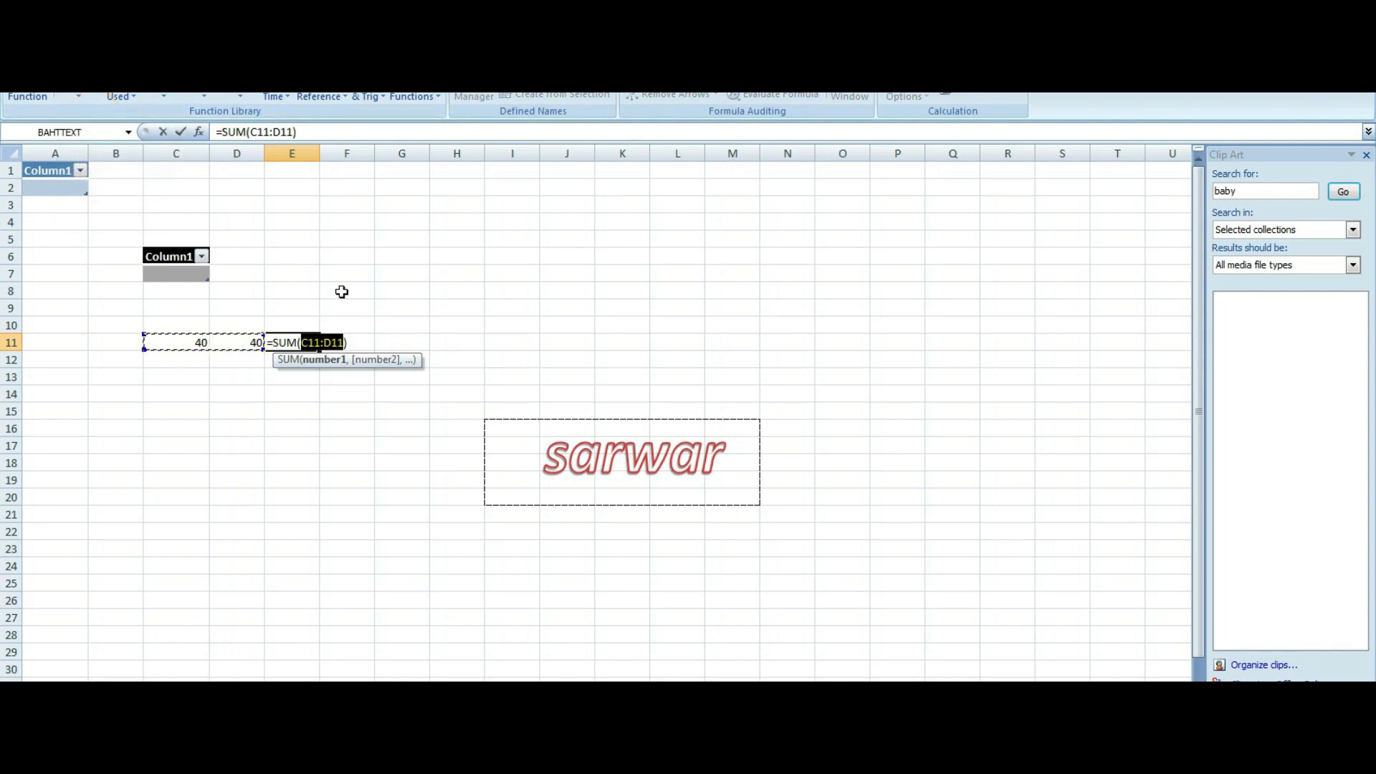
key("Return")
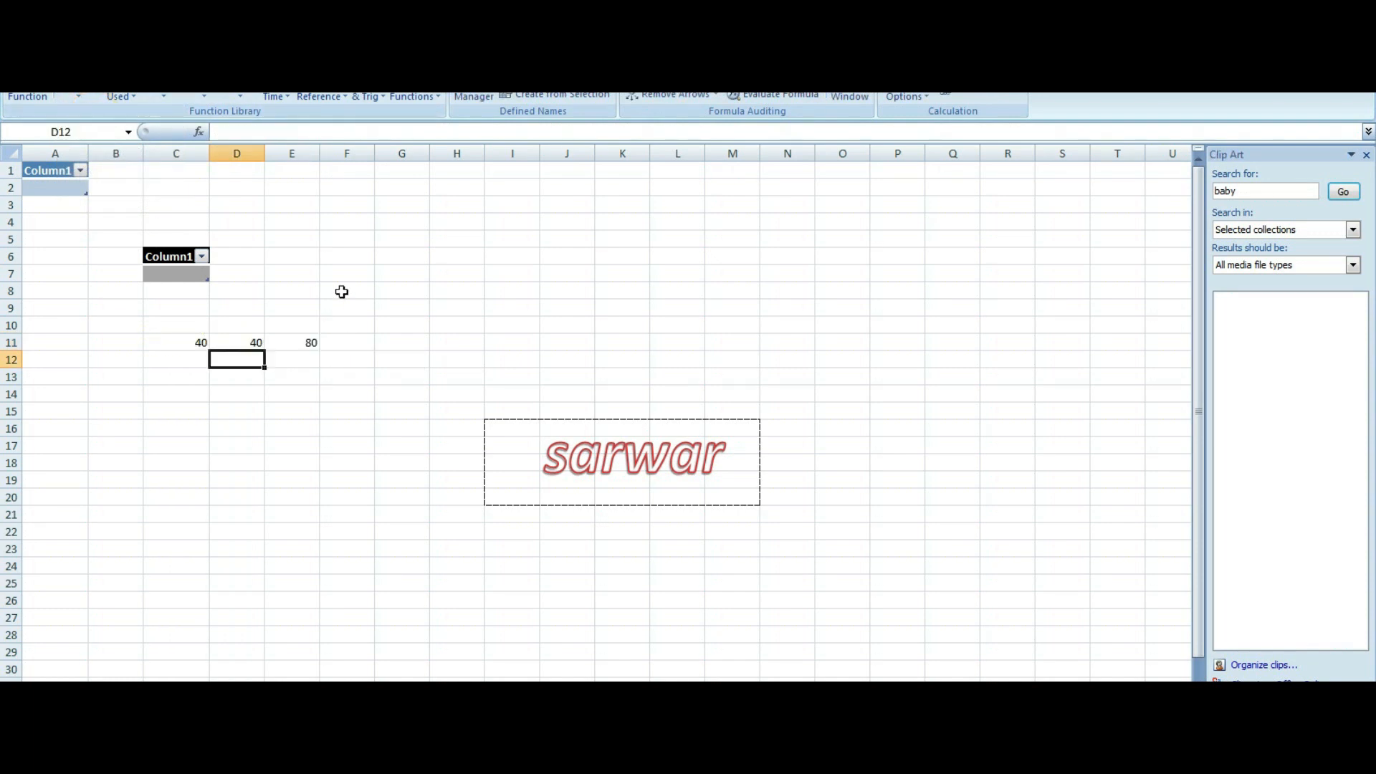
left_click(299, 344)
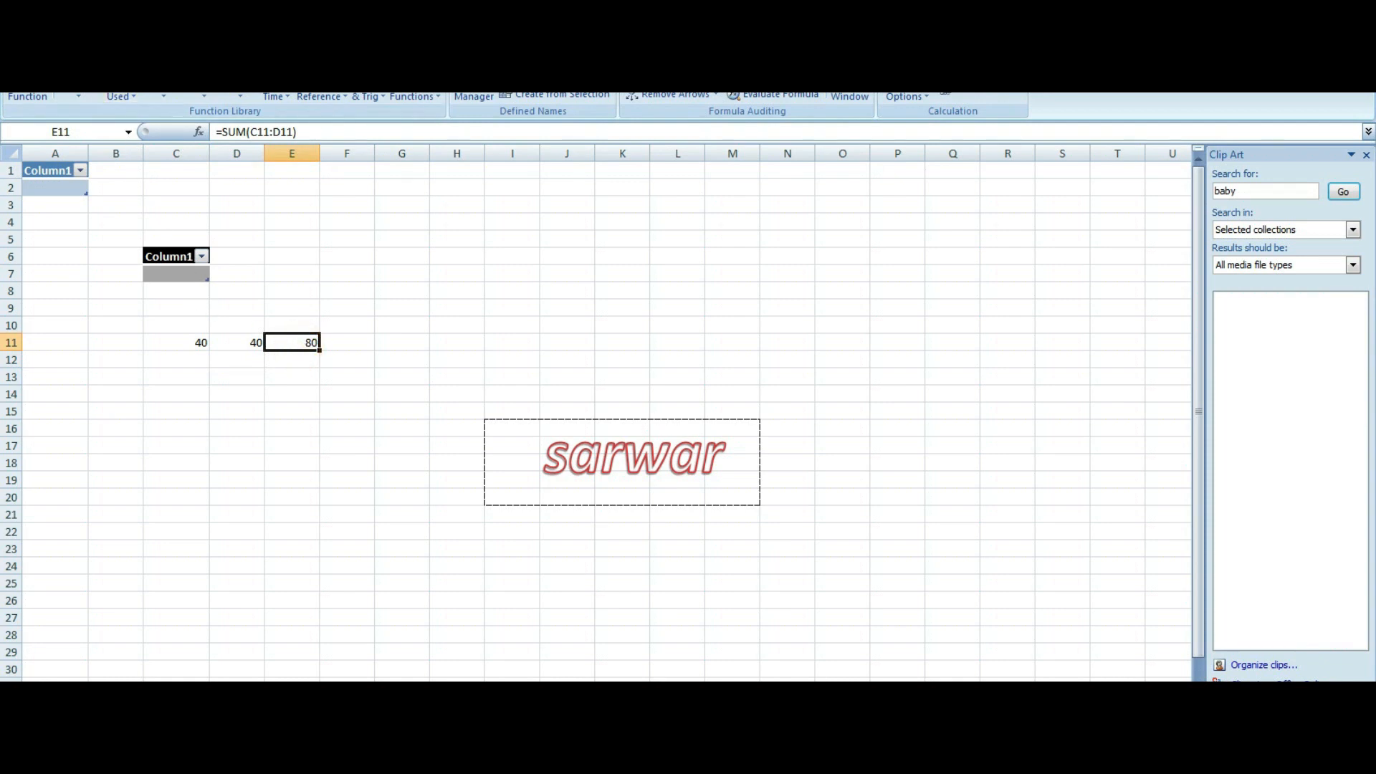
left_click(77, 97)
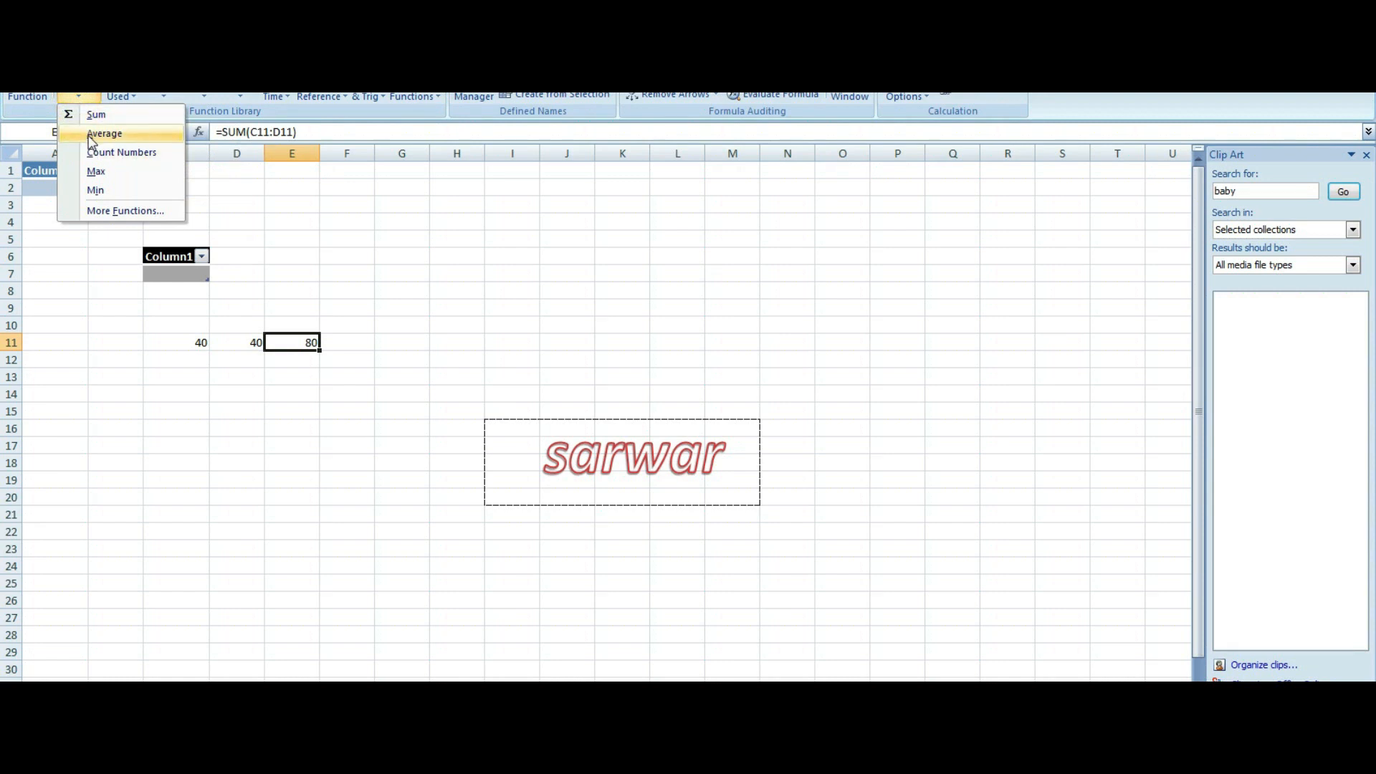
left_click(275, 235)
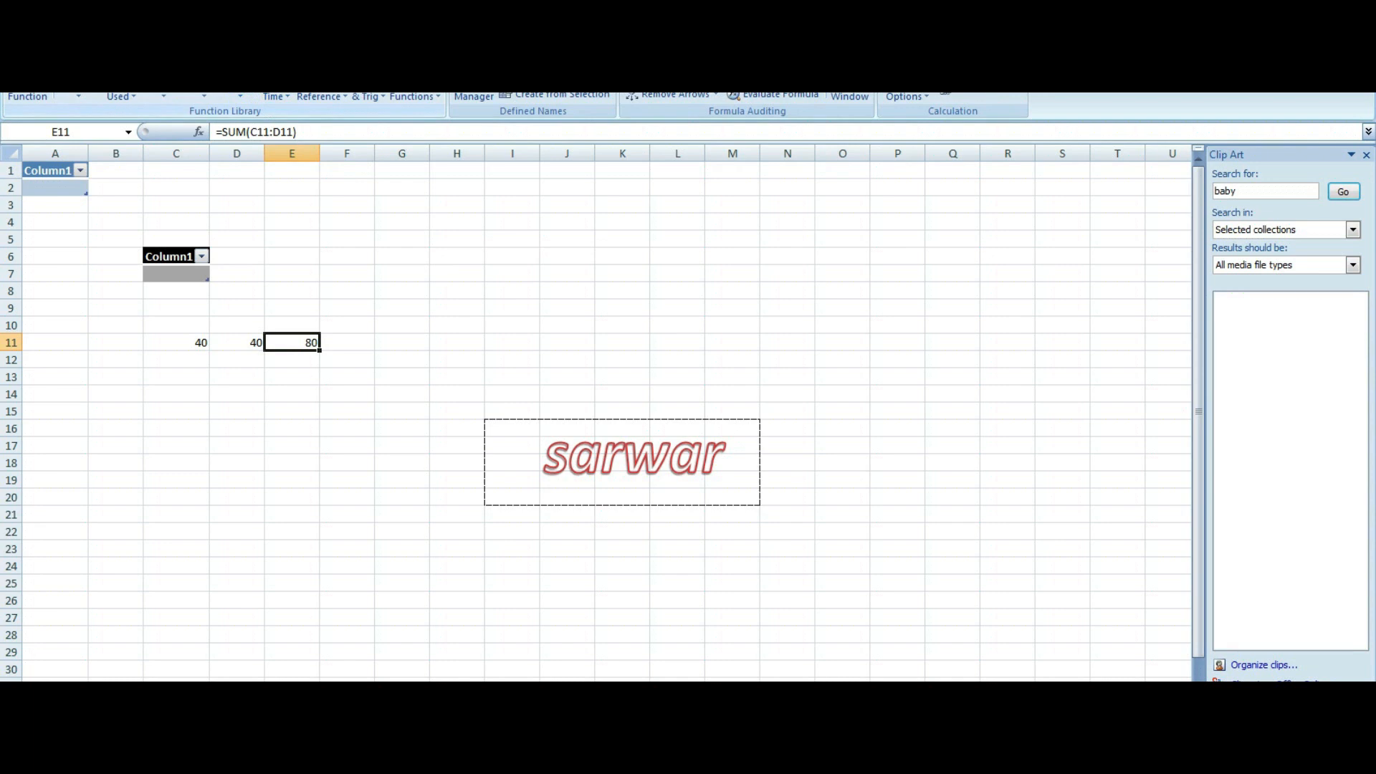
left_click(263, 31)
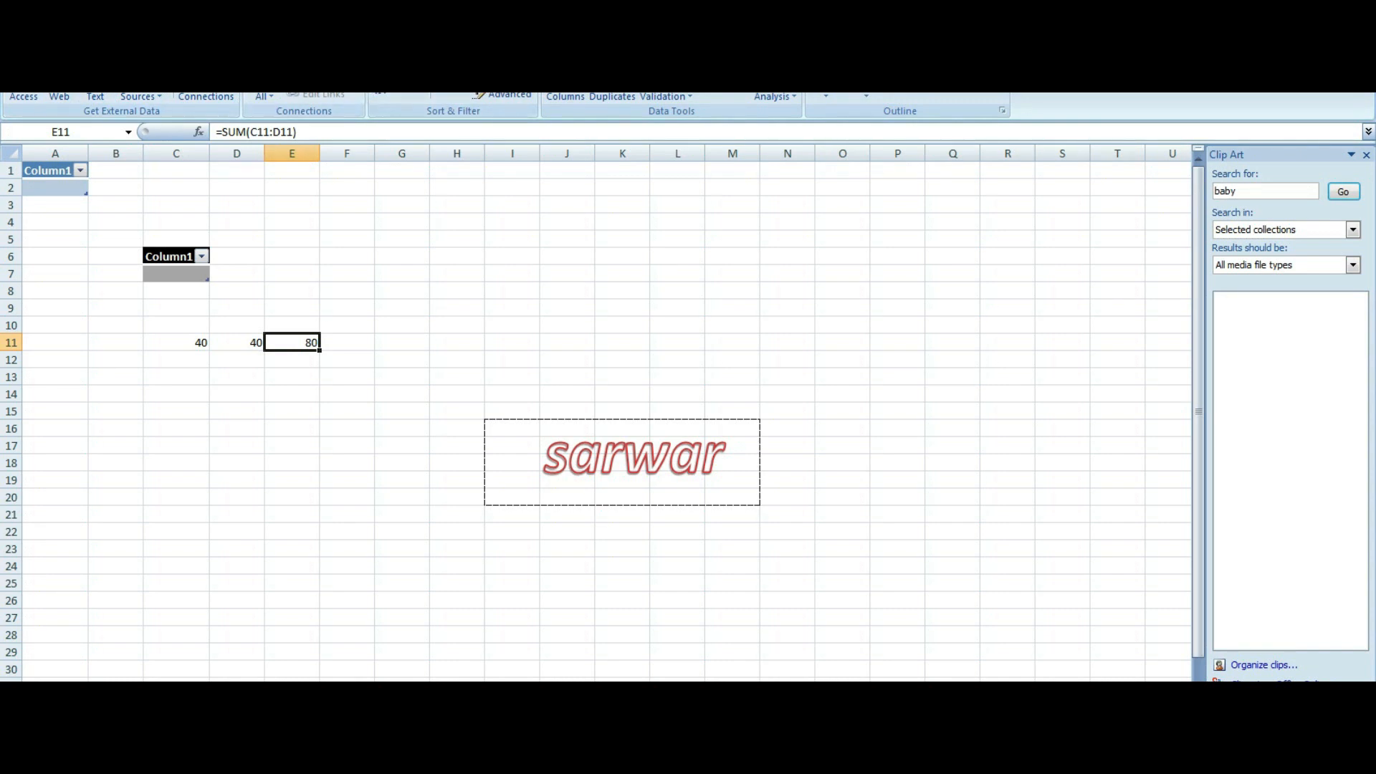
Look up the value of cell E11 in the Thesaurus and close the Clip Art pane.
left_click(309, 32)
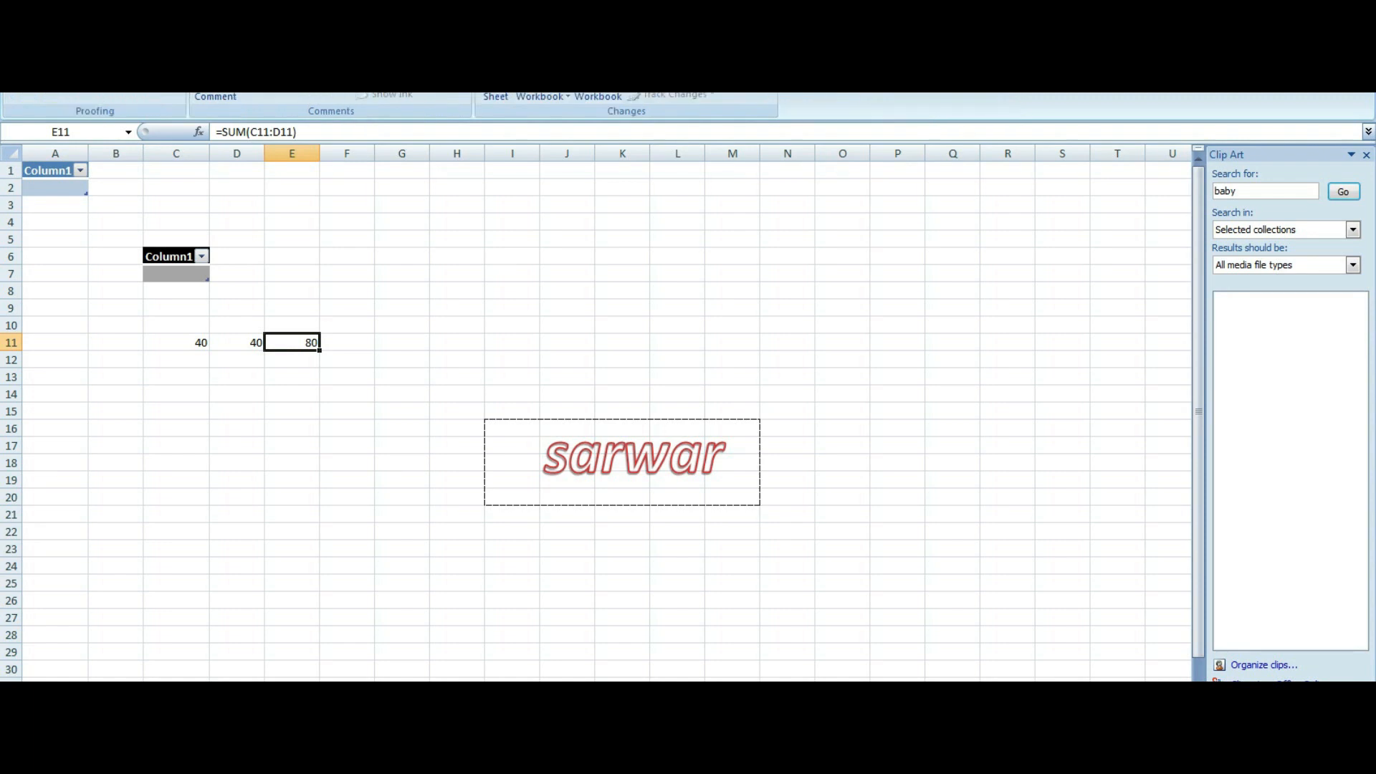
left_click(113, 97)
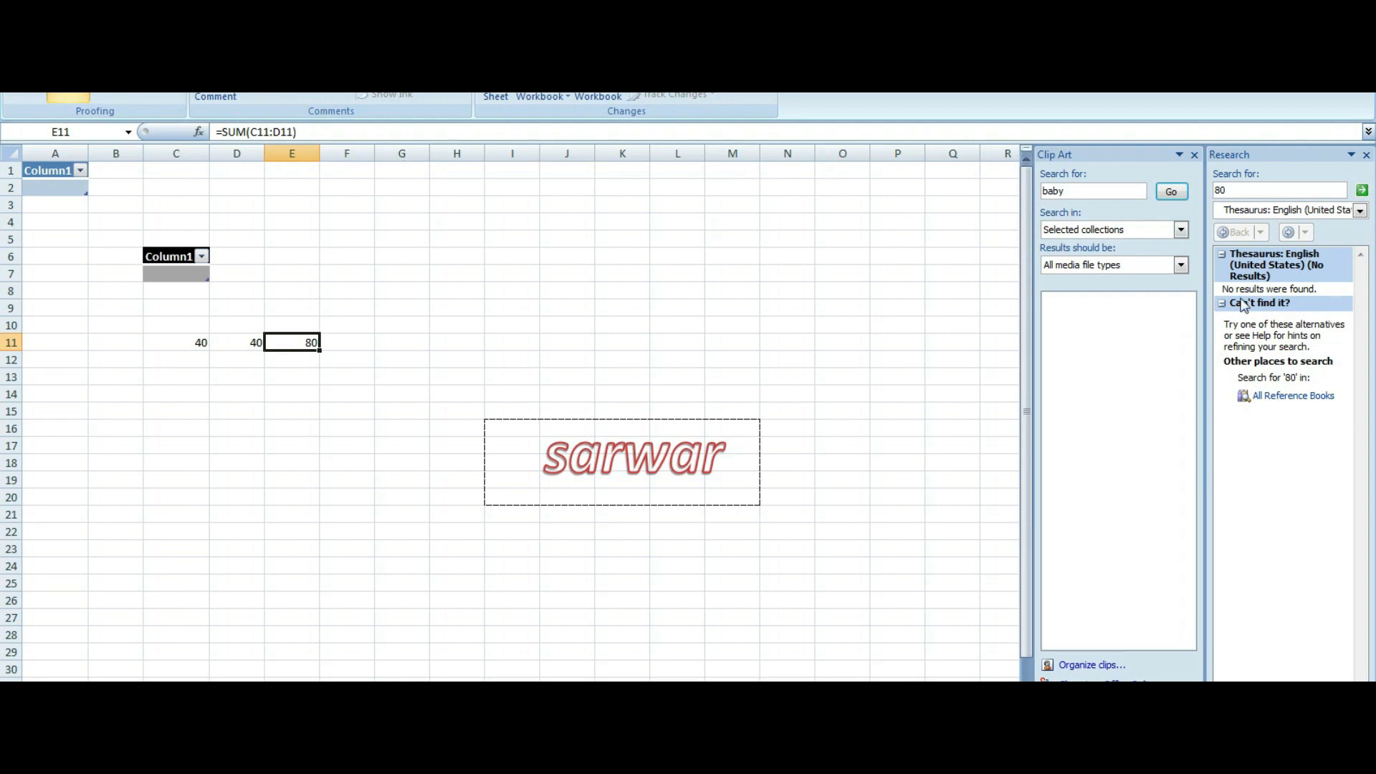
left_click(635, 466)
left_click(635, 466)
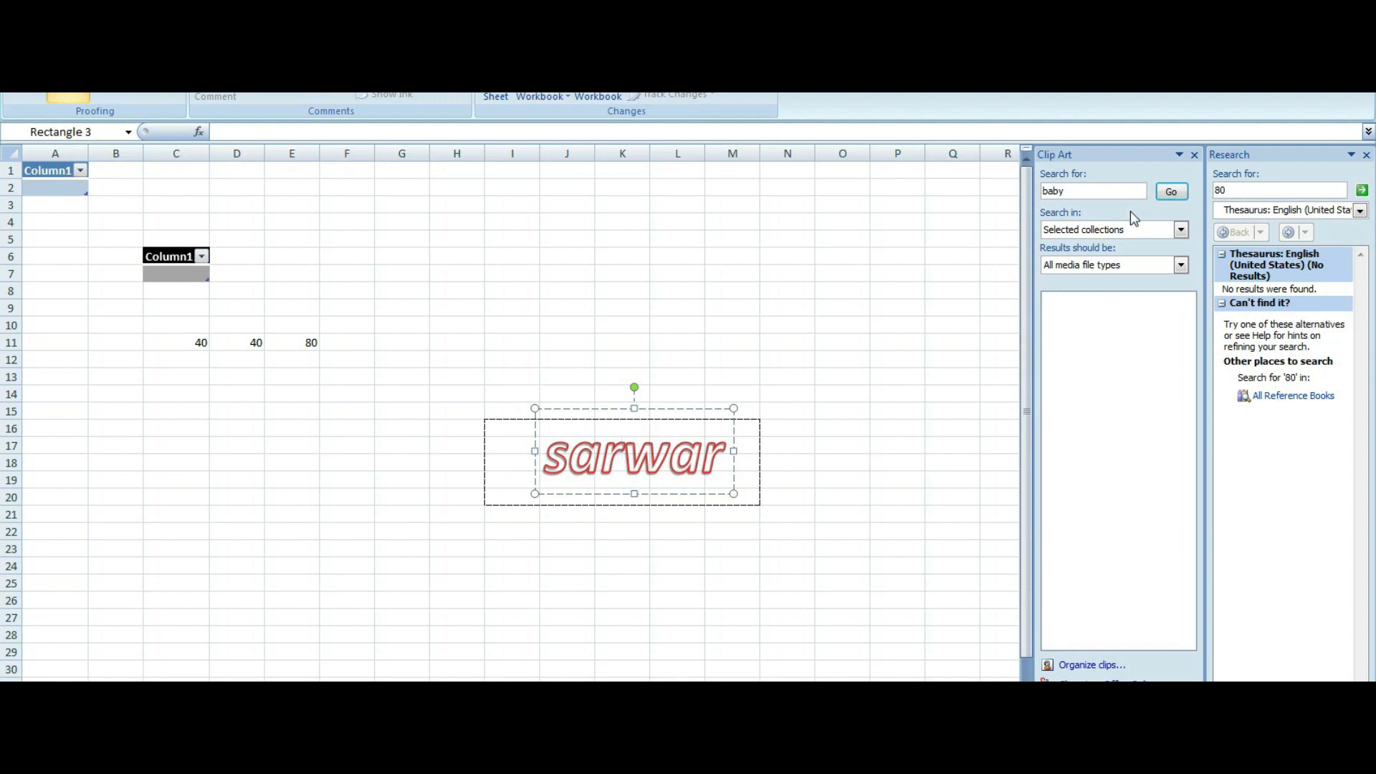
left_click(1194, 154)
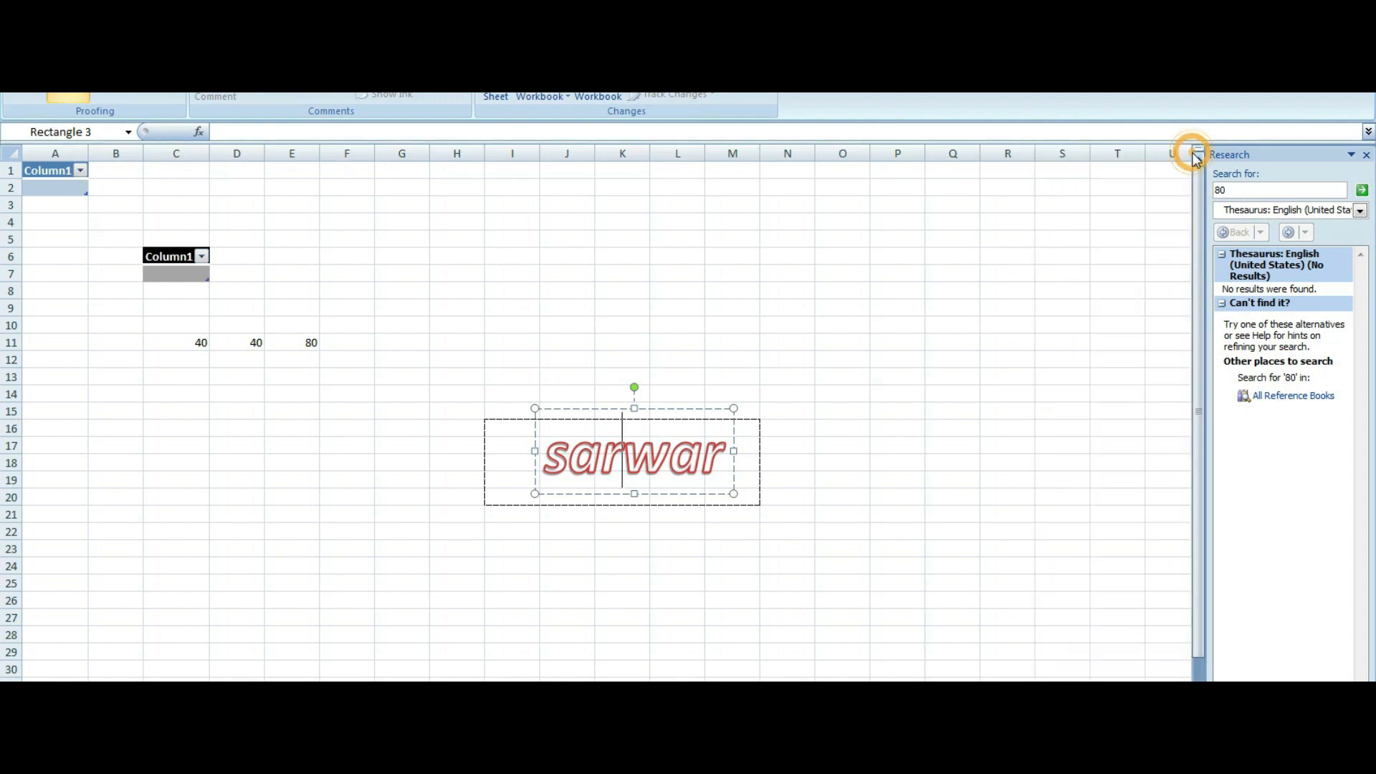
Search the English thesaurus for the word shown in the WordArt.
left_click(1245, 189)
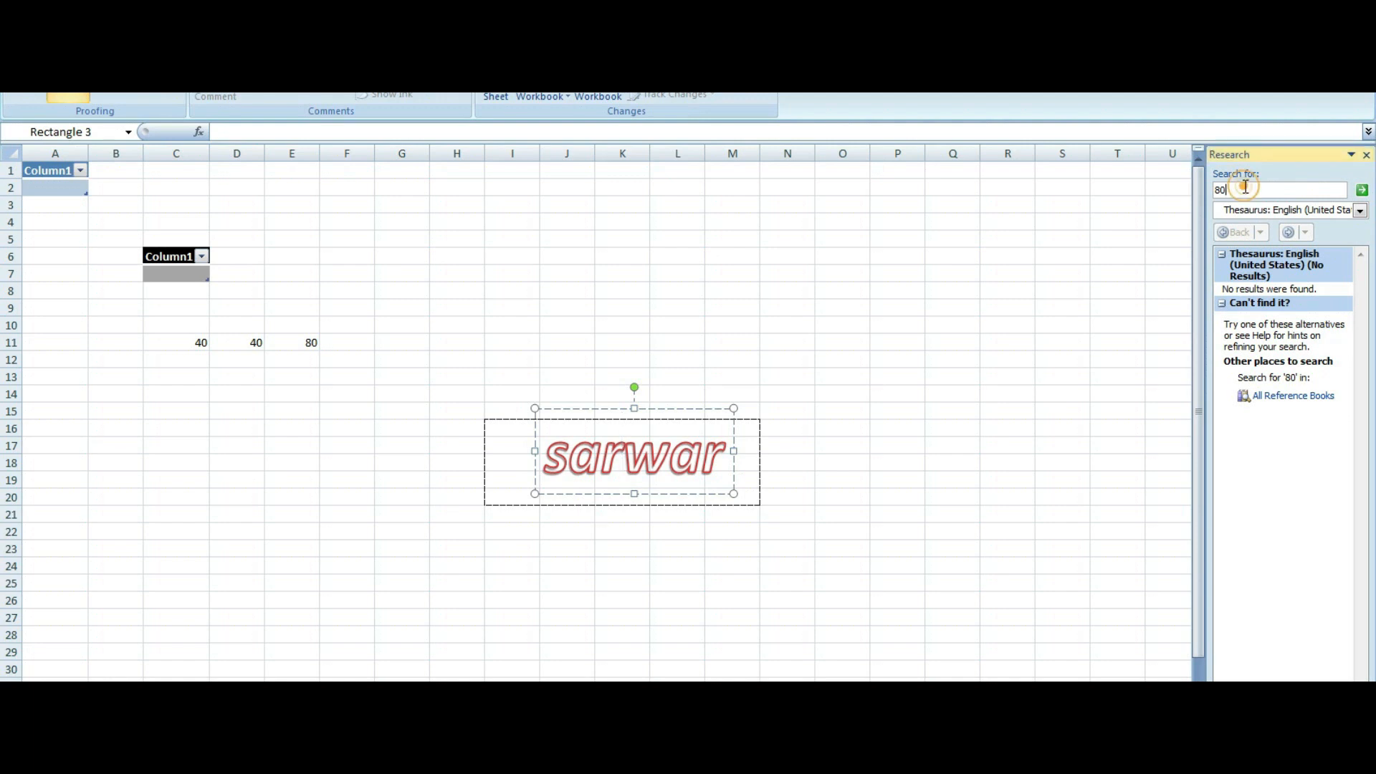
key("BackSpace")
key("BackSpace")
type("sarwar")
left_click(1362, 190)
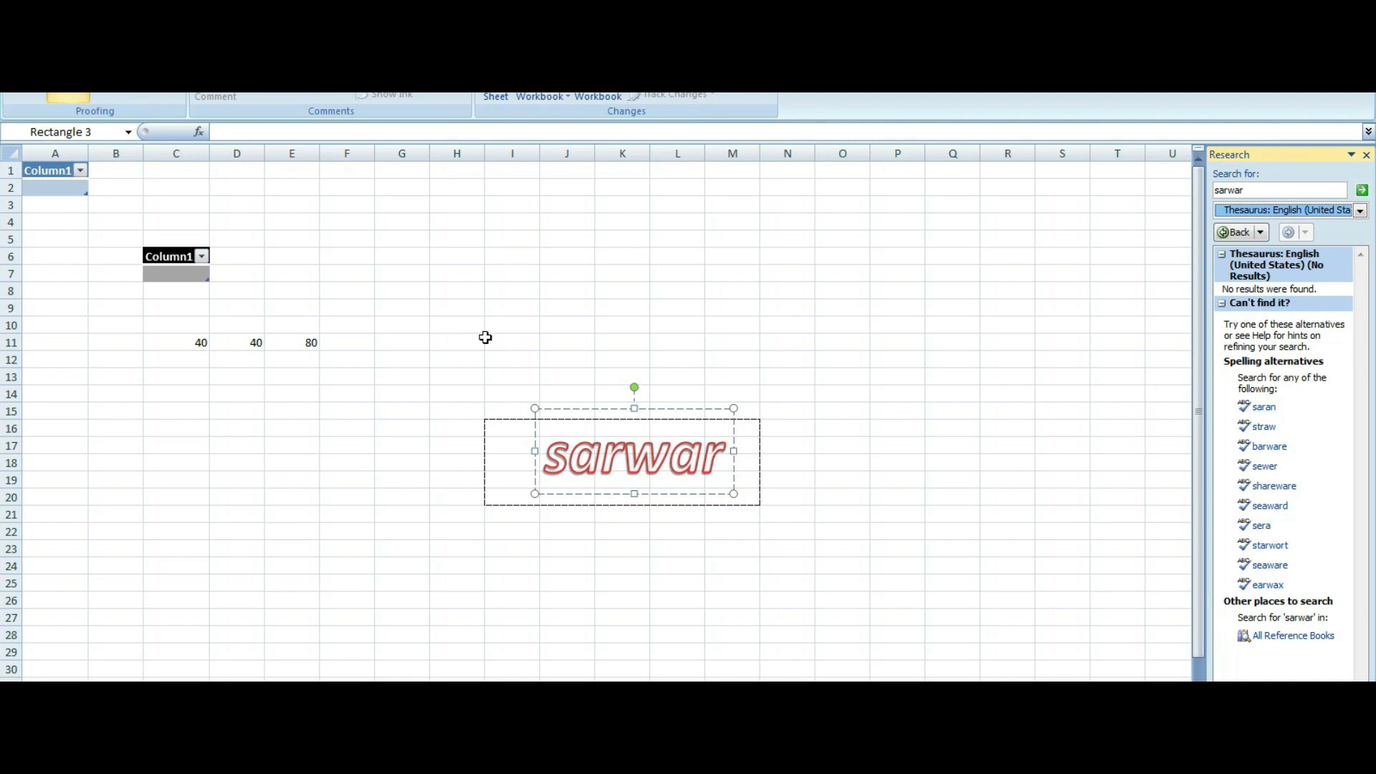
Enter the text "hello" in cell I8 and select cells I8:I10.
left_click(515, 294)
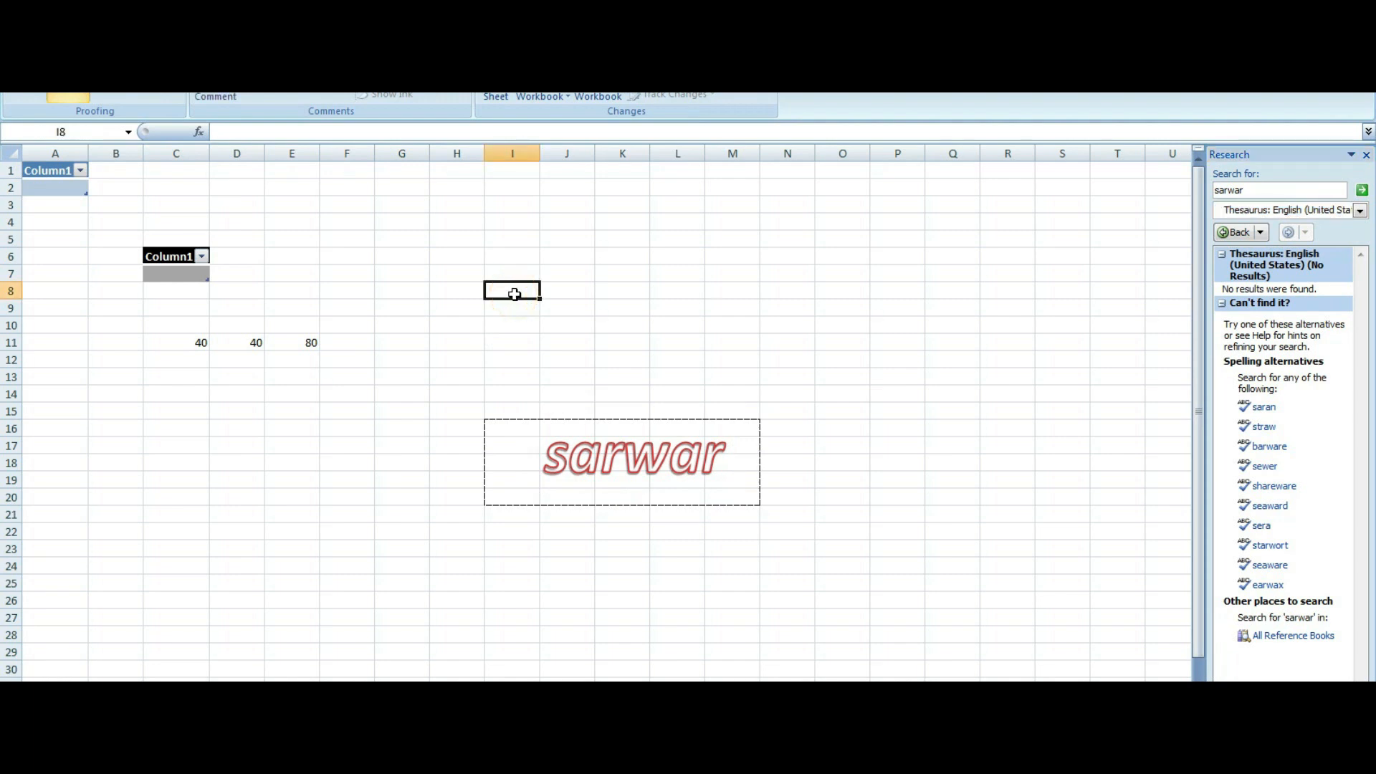
type("hello")
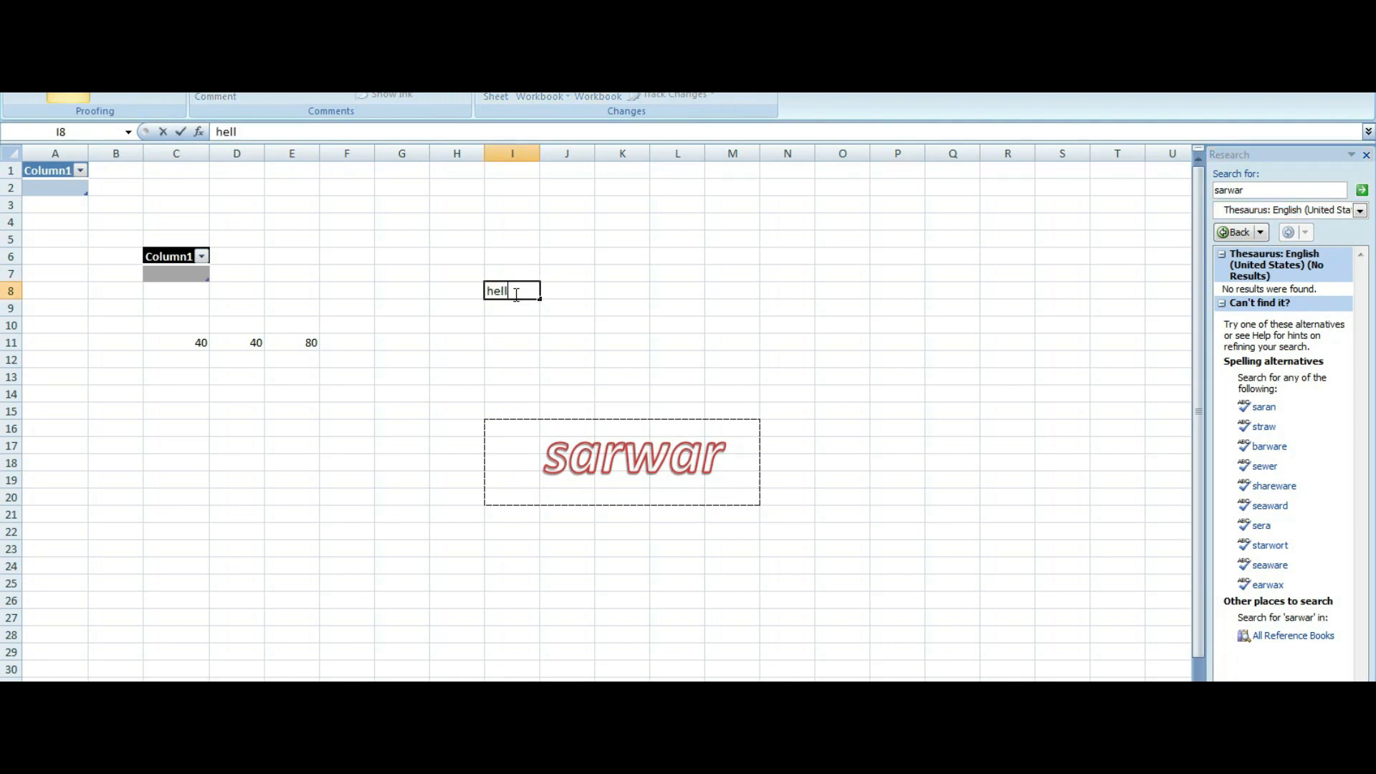
left_click_drag(527, 328, 485, 283)
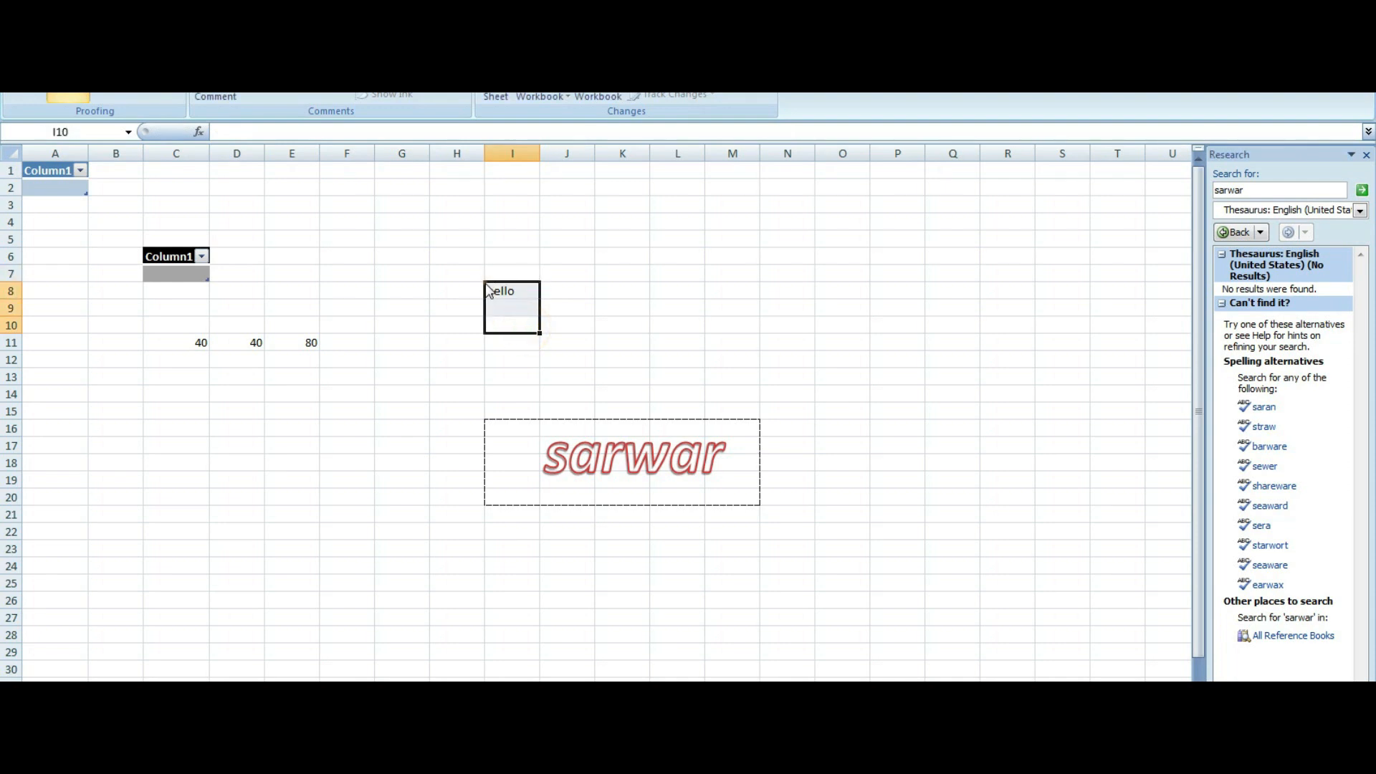
Search the English thesaurus for "hello" and look up its related word "goodbye".
left_click(1280, 191)
key("BackSpace")
key("BackSpace")
key("BackSpace")
key("BackSpace")
key("BackSpace")
key("BackSpace")
type("hello")
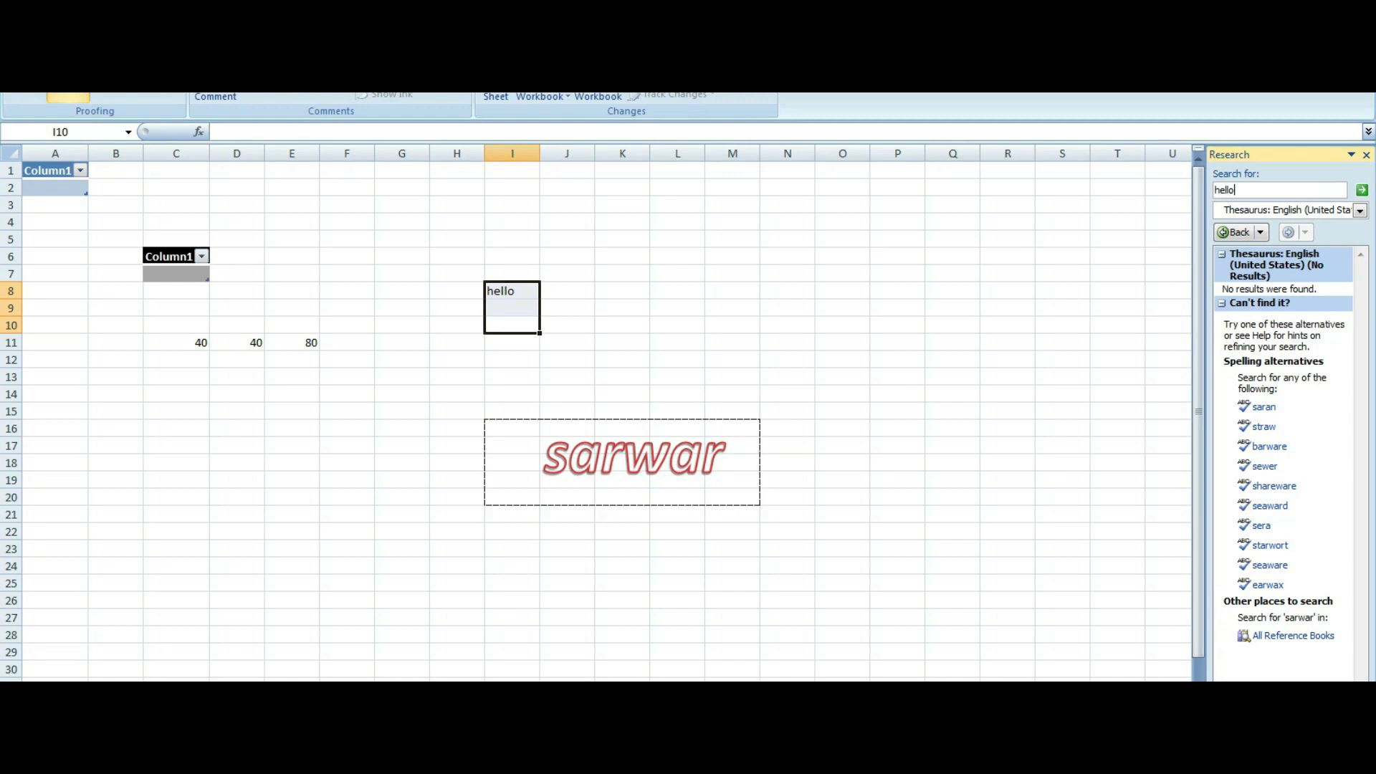
left_click(1362, 191)
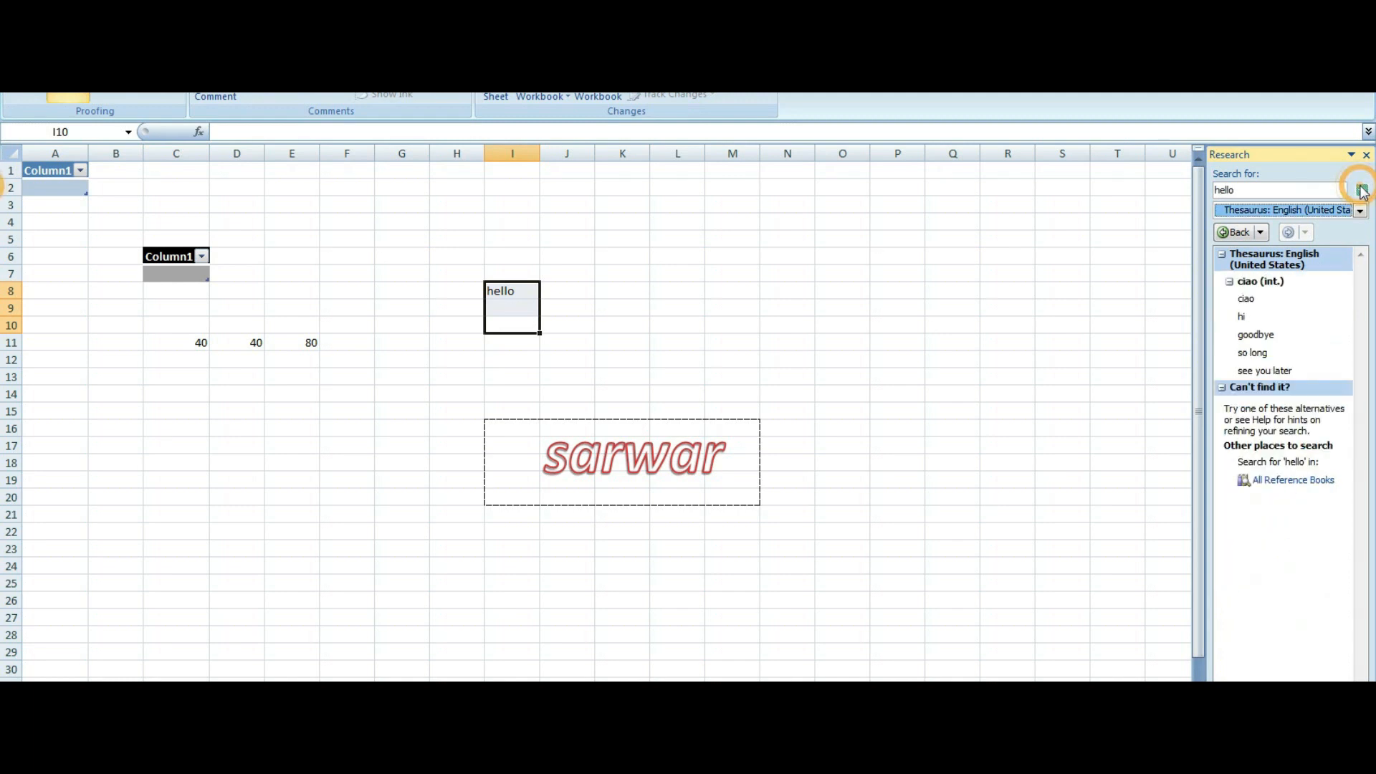
left_click(1265, 342)
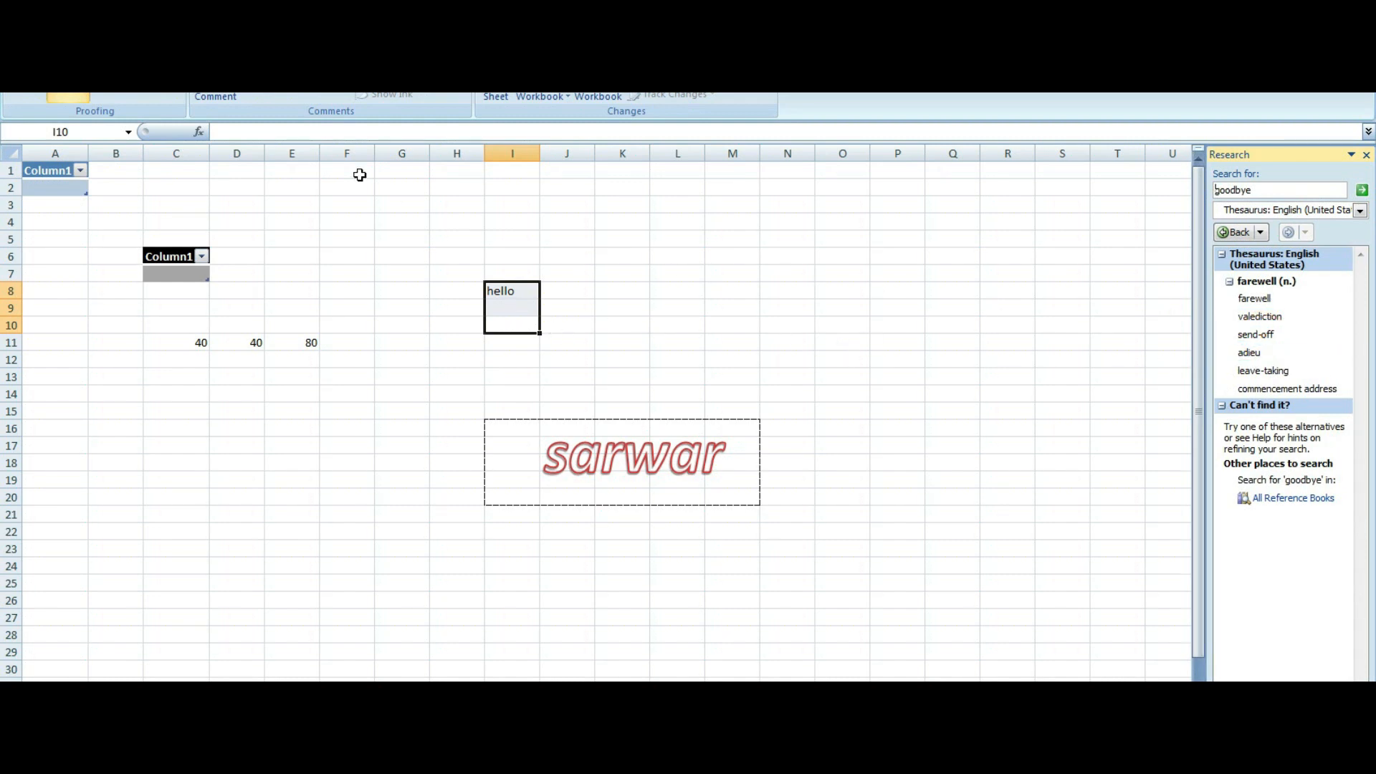
Zoom the worksheet out to 50% and enlarge it again to nearly full size.
left_click(374, 27)
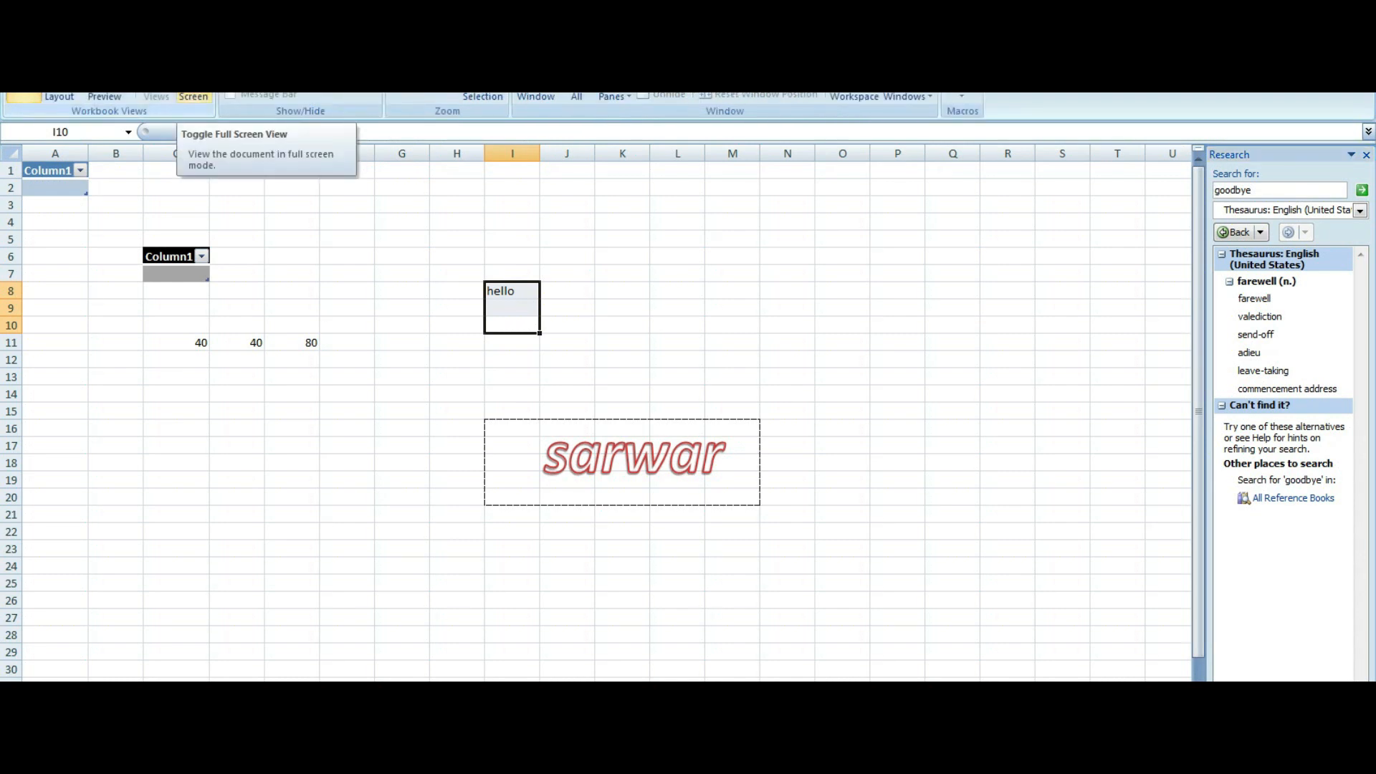
left_click(59, 96)
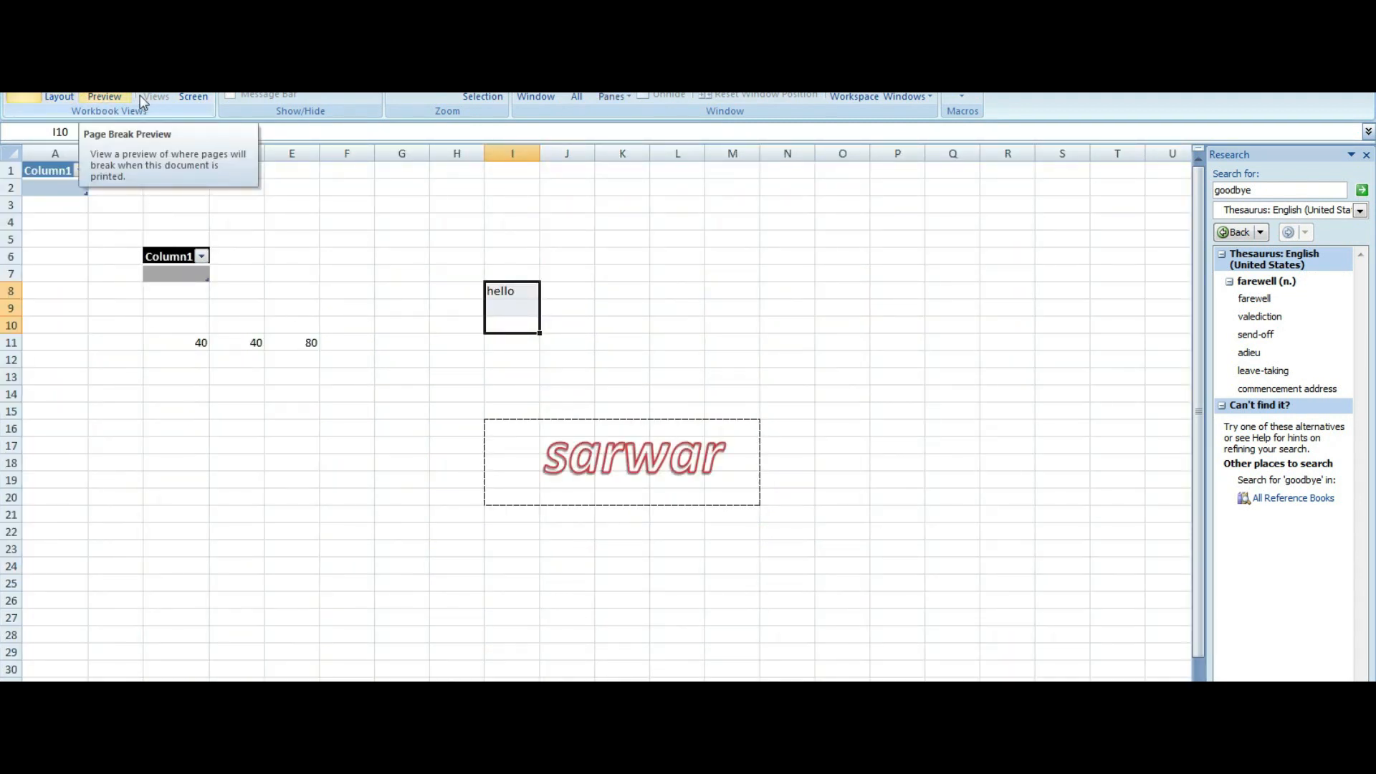
left_click(402, 95)
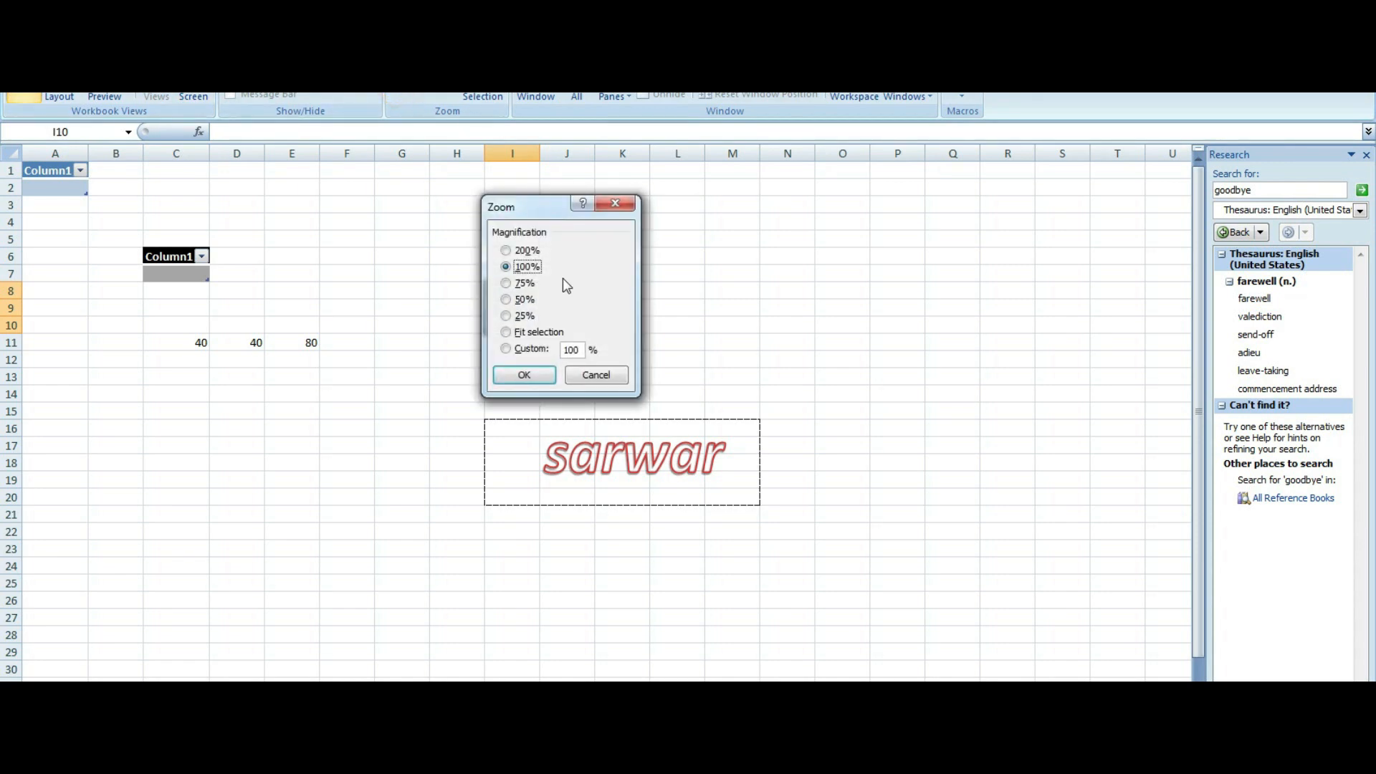
left_click(530, 299)
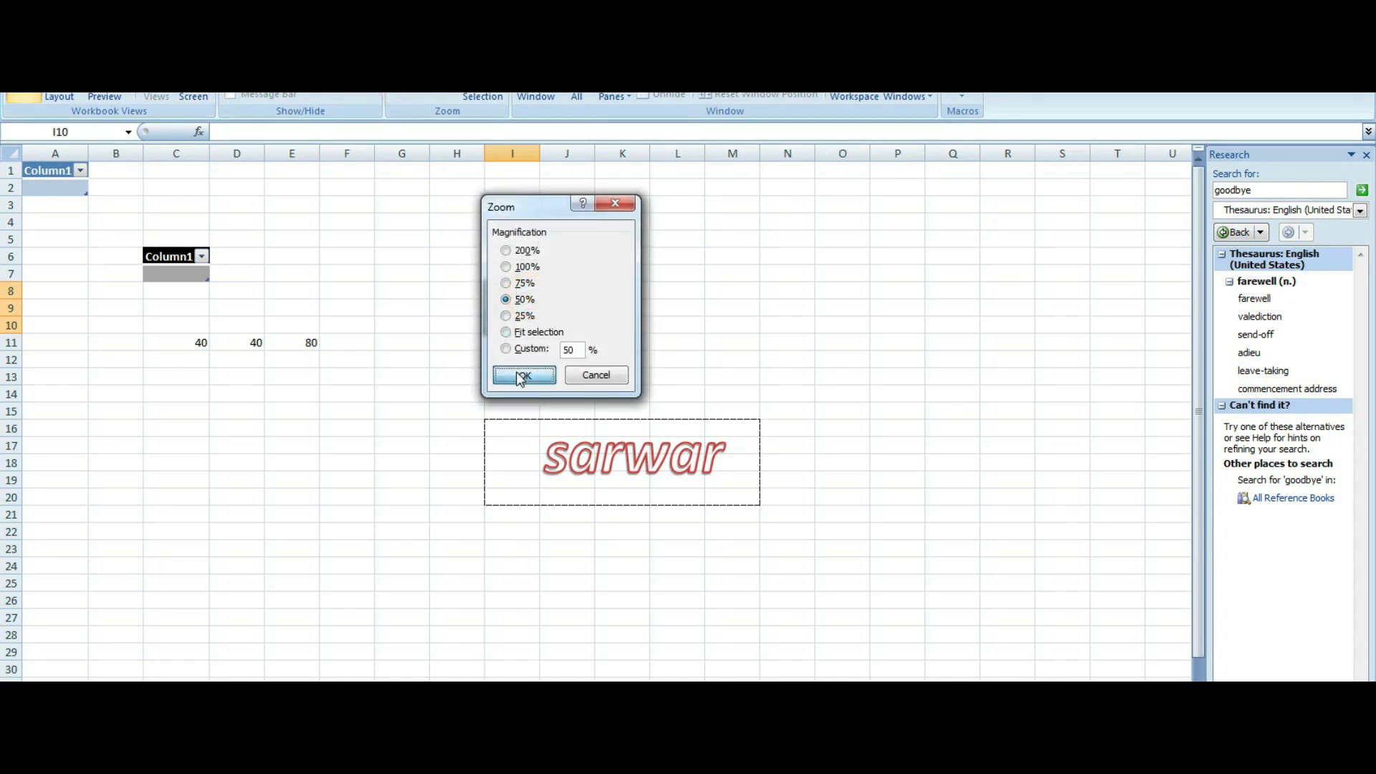
left_click(526, 375)
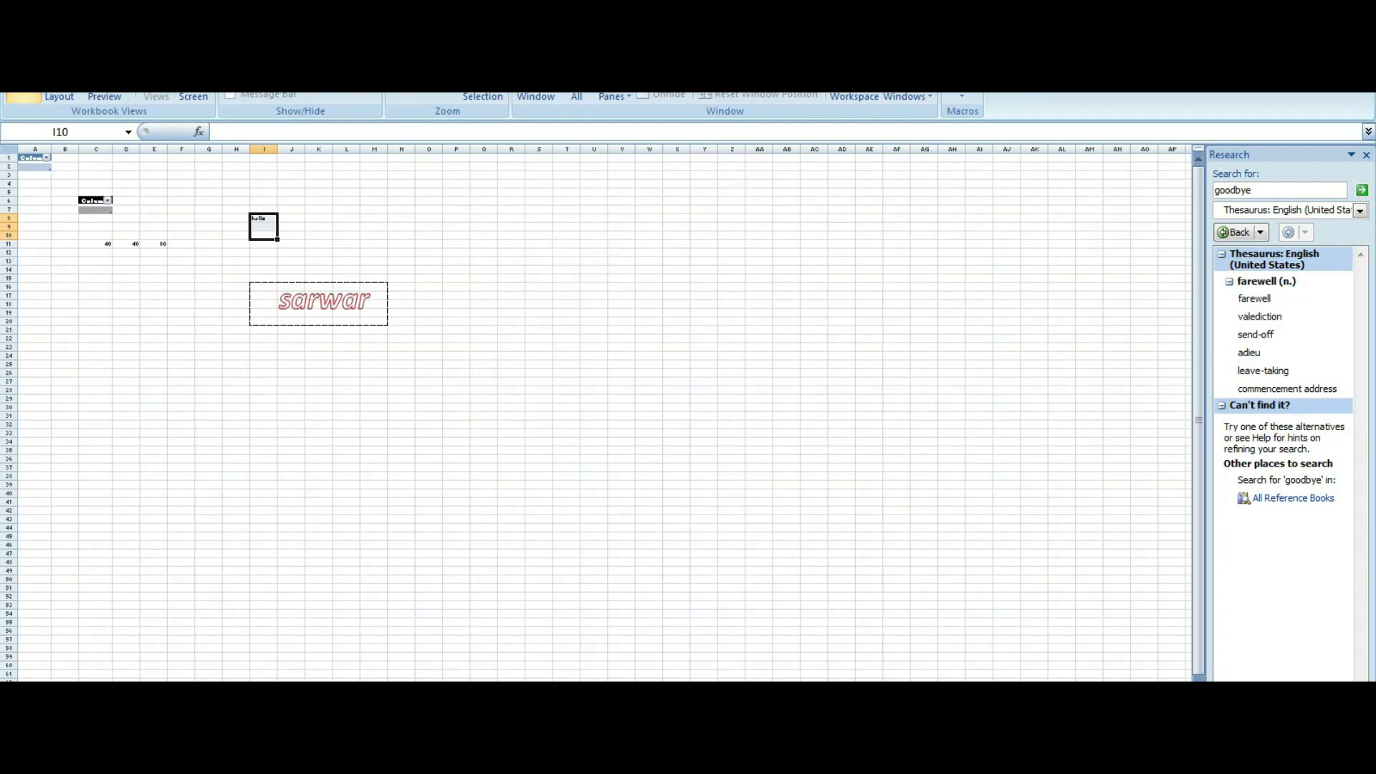
left_click(436, 80)
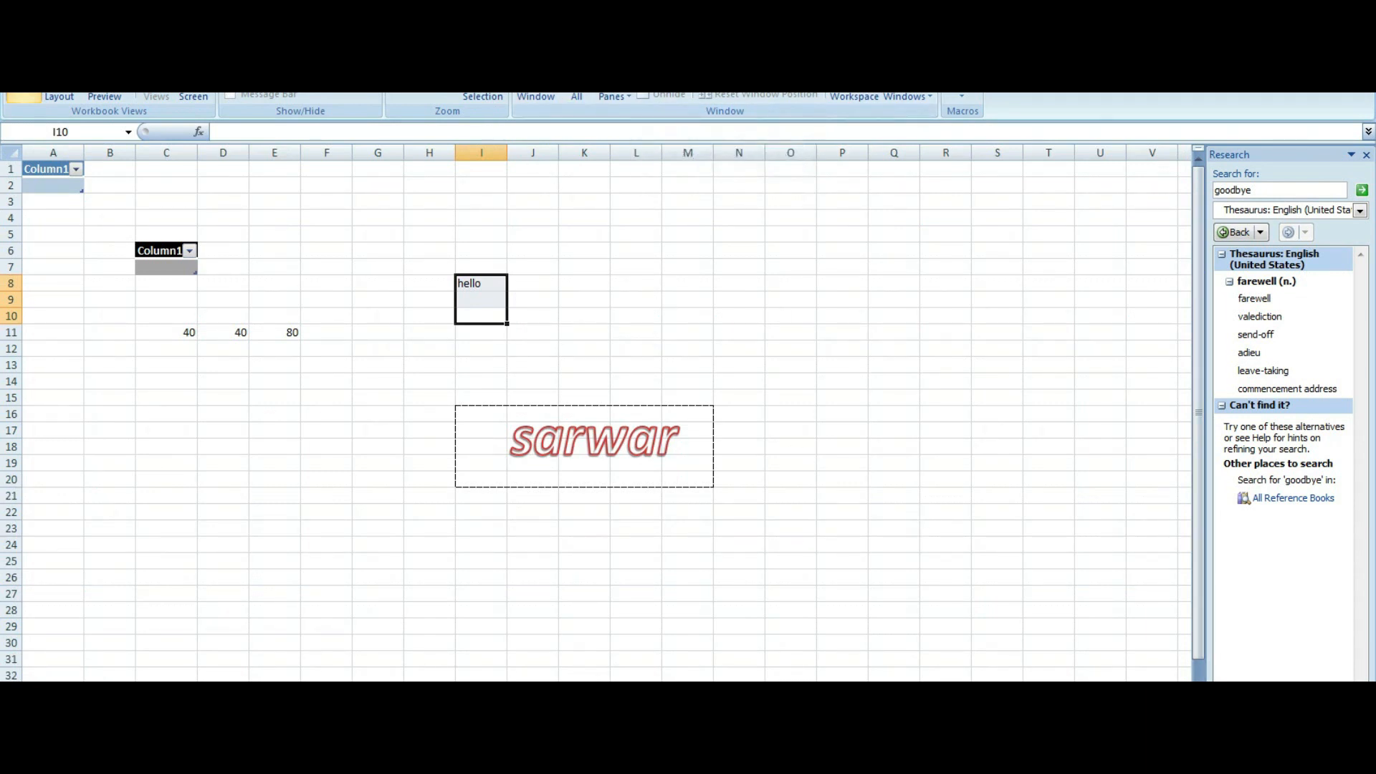
left_click(54, 31)
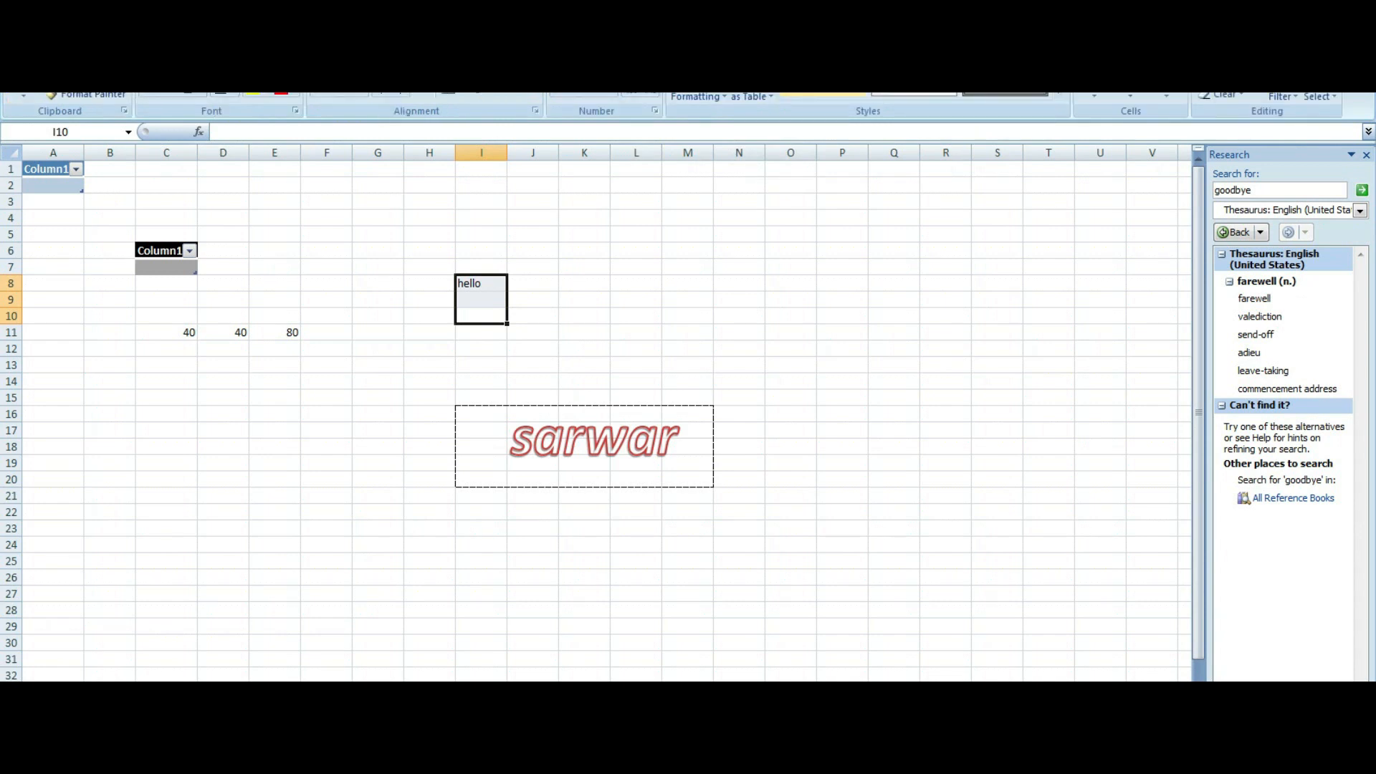